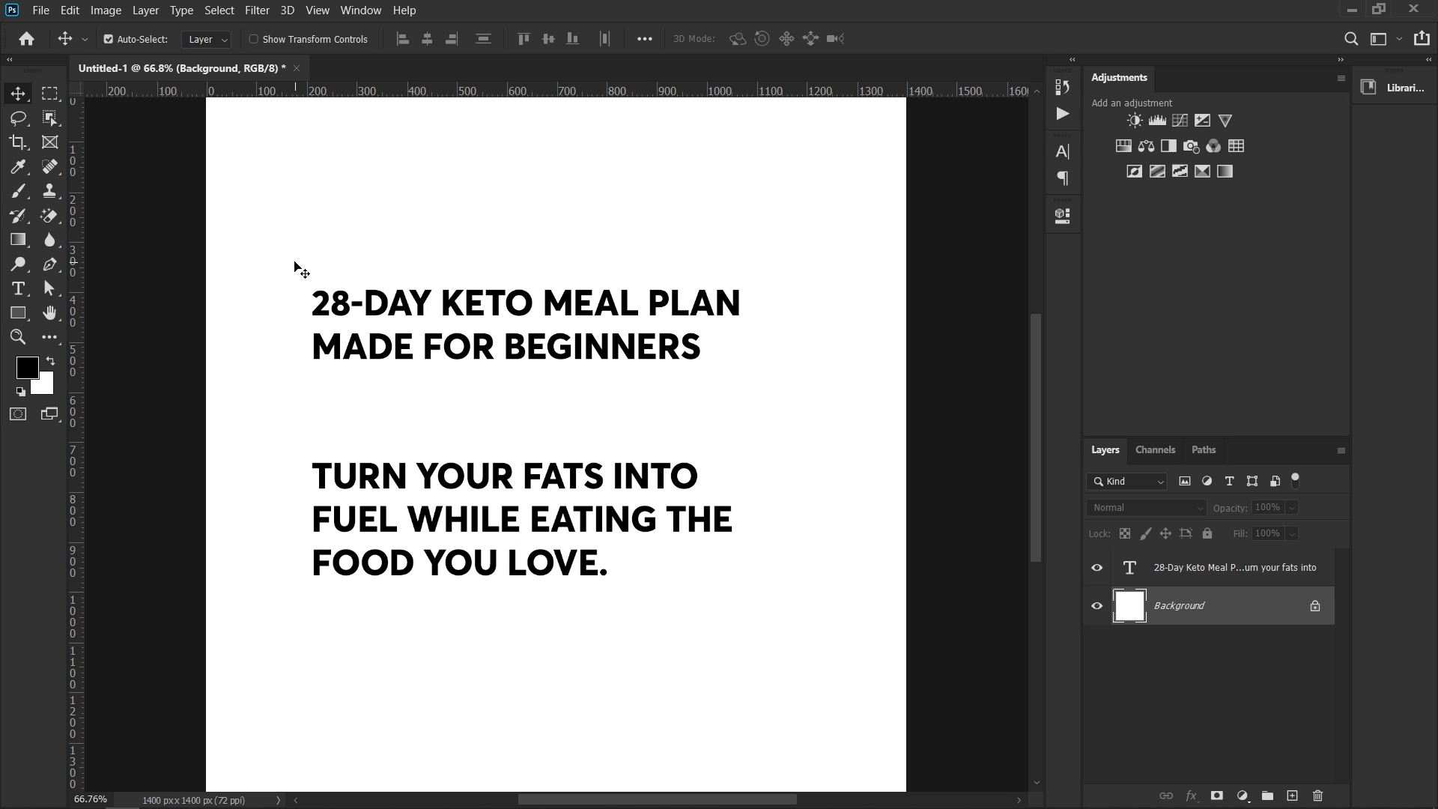
Step: Create a new document 1600 pixels wide and 2400 pixels high at 72 pixels/inch
{"action": "key", "text": "ctrl+n"}
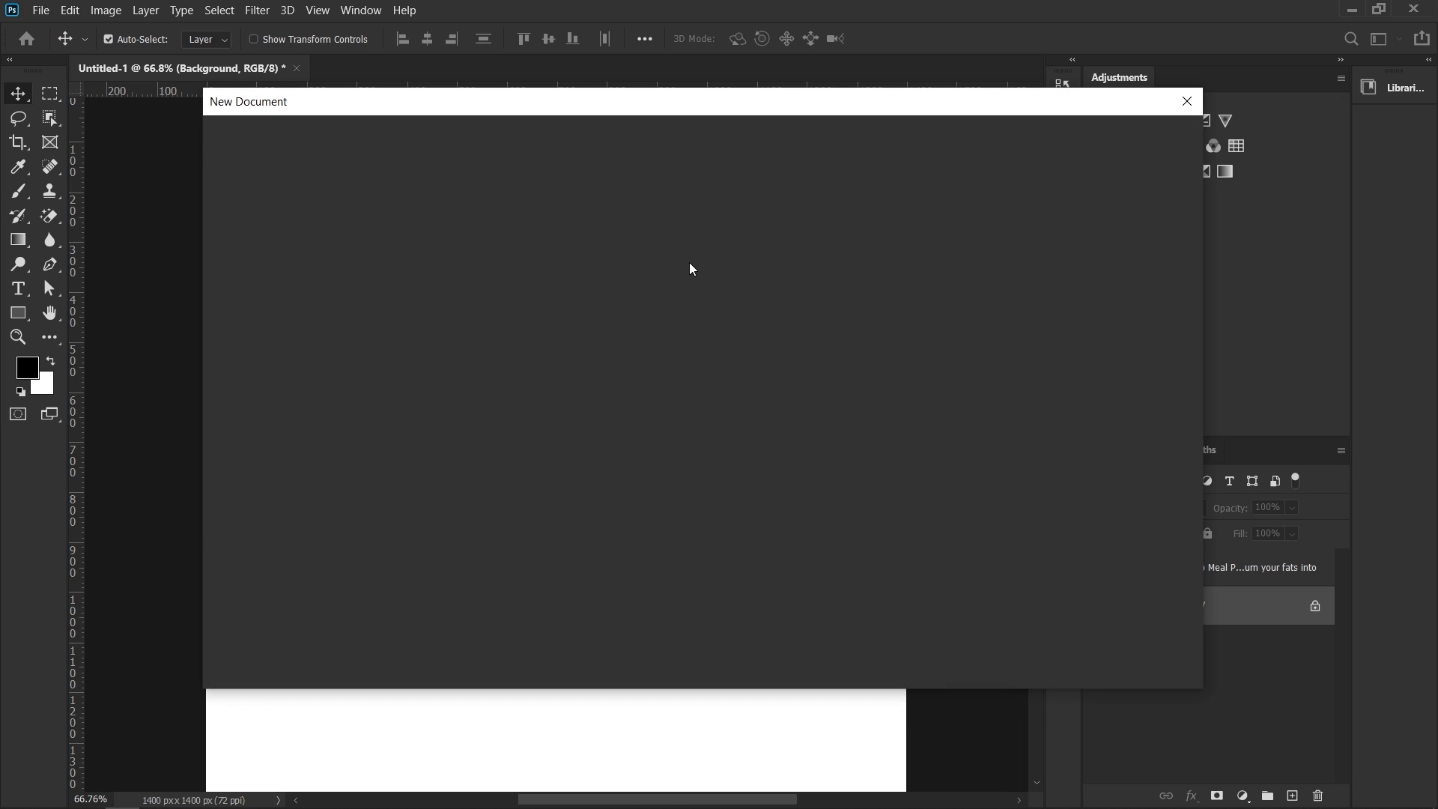
{"action": "type", "text": "1600"}
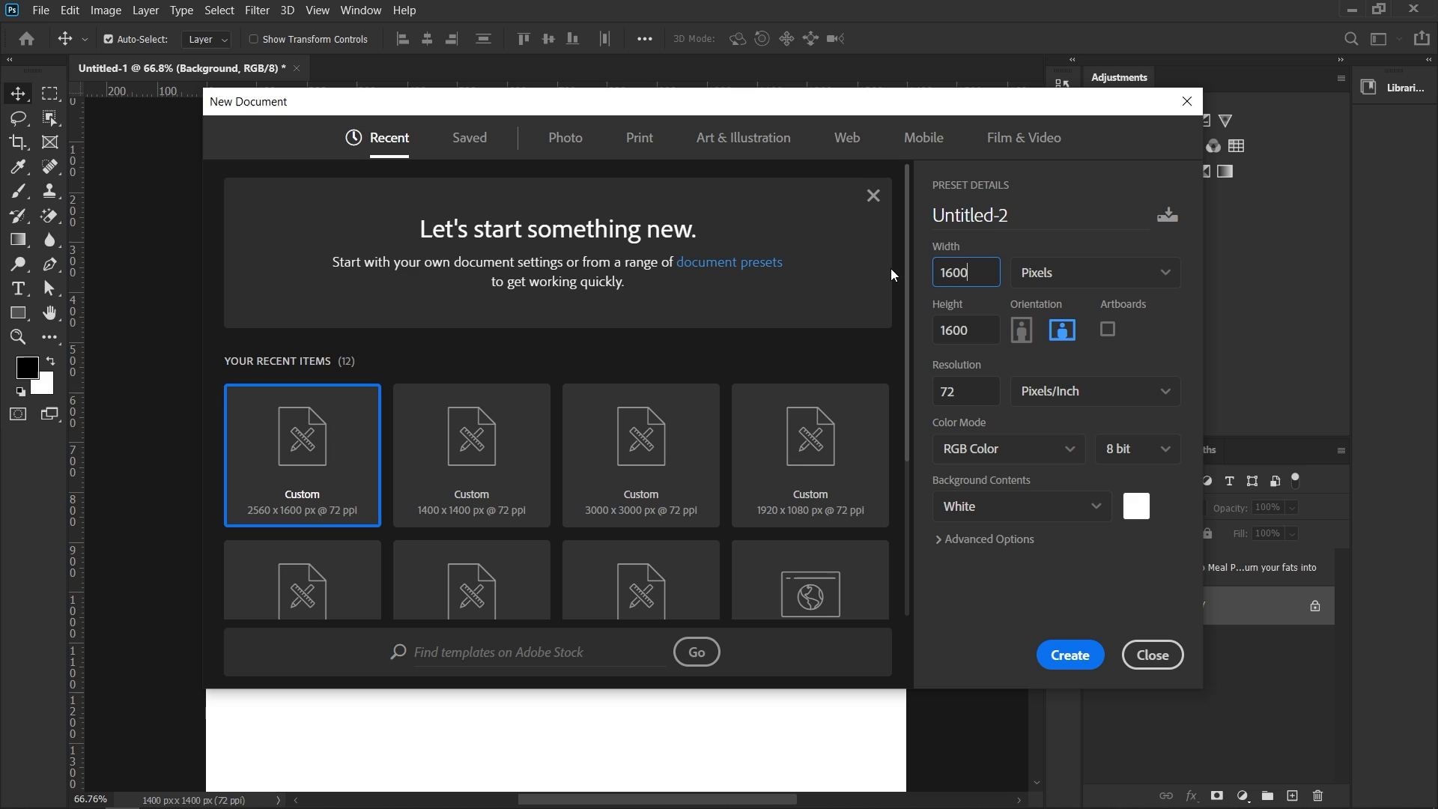
{"action": "key", "text": "Tab"}
{"action": "type", "text": "2400"}
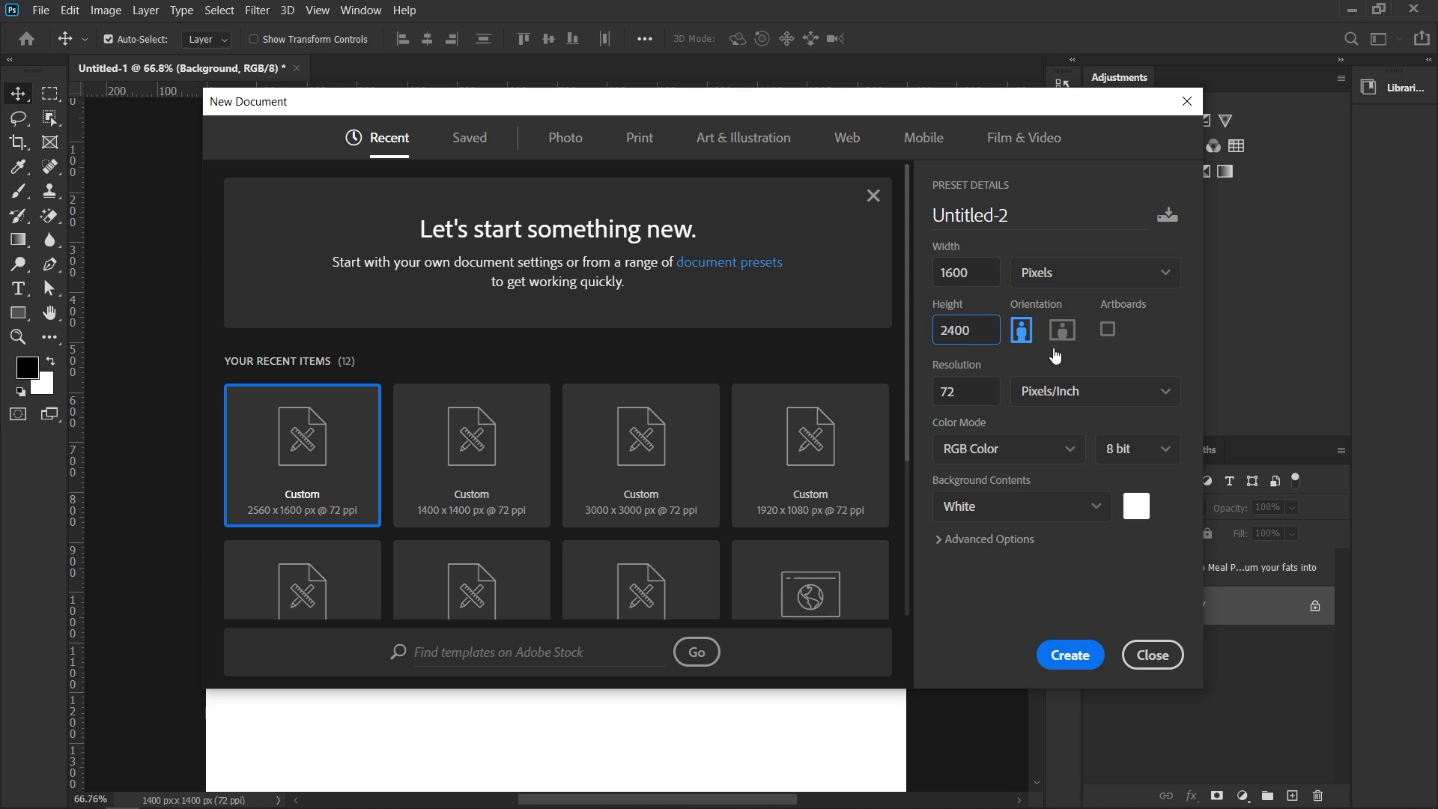
{"action": "left_click", "coordinate": [1070, 656]}
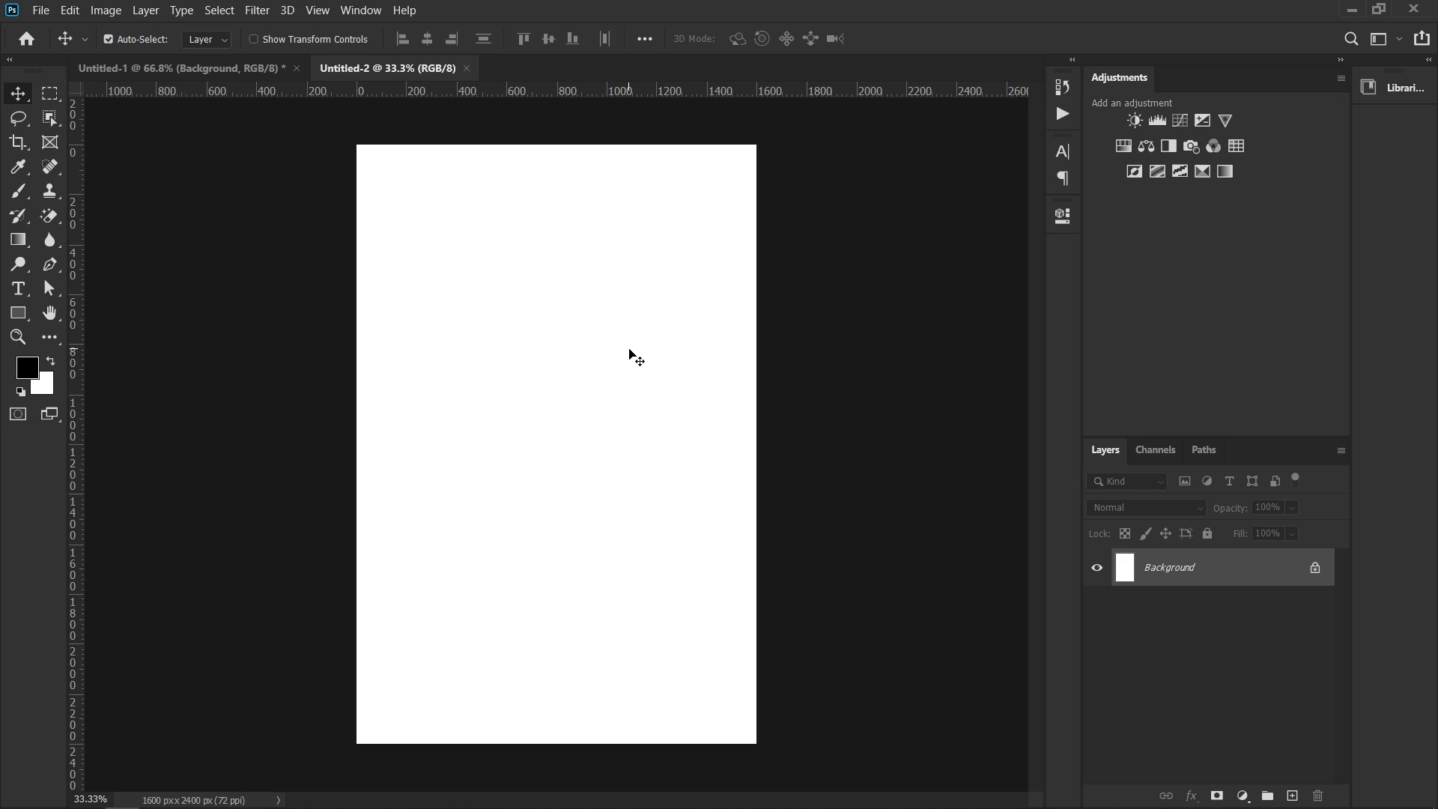
Step: Review the cover text in the Untitled-1 document, then switch to the web browser and open freepik.com
{"action": "left_click", "coordinate": [196, 70]}
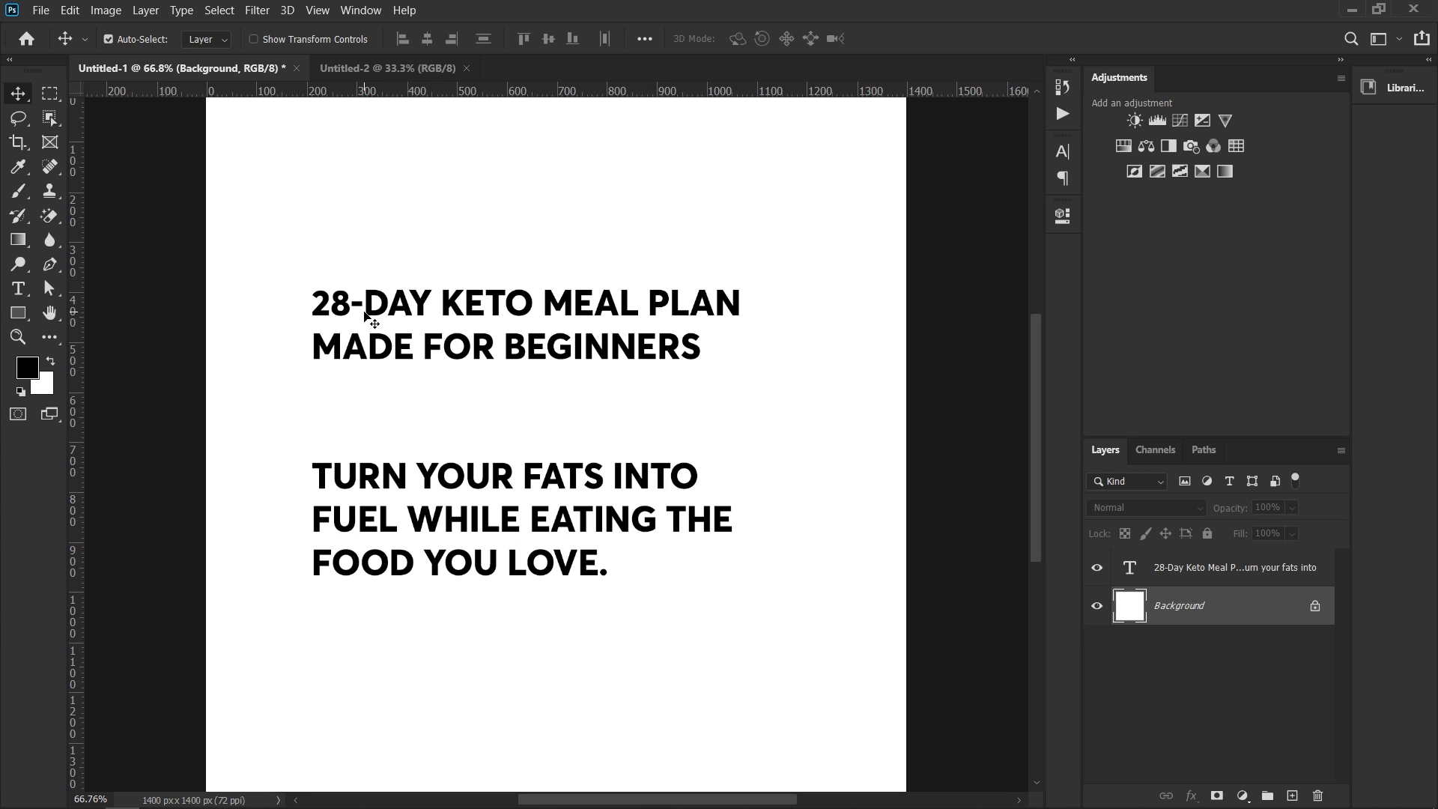
{"action": "left_click", "coordinate": [365, 315]}
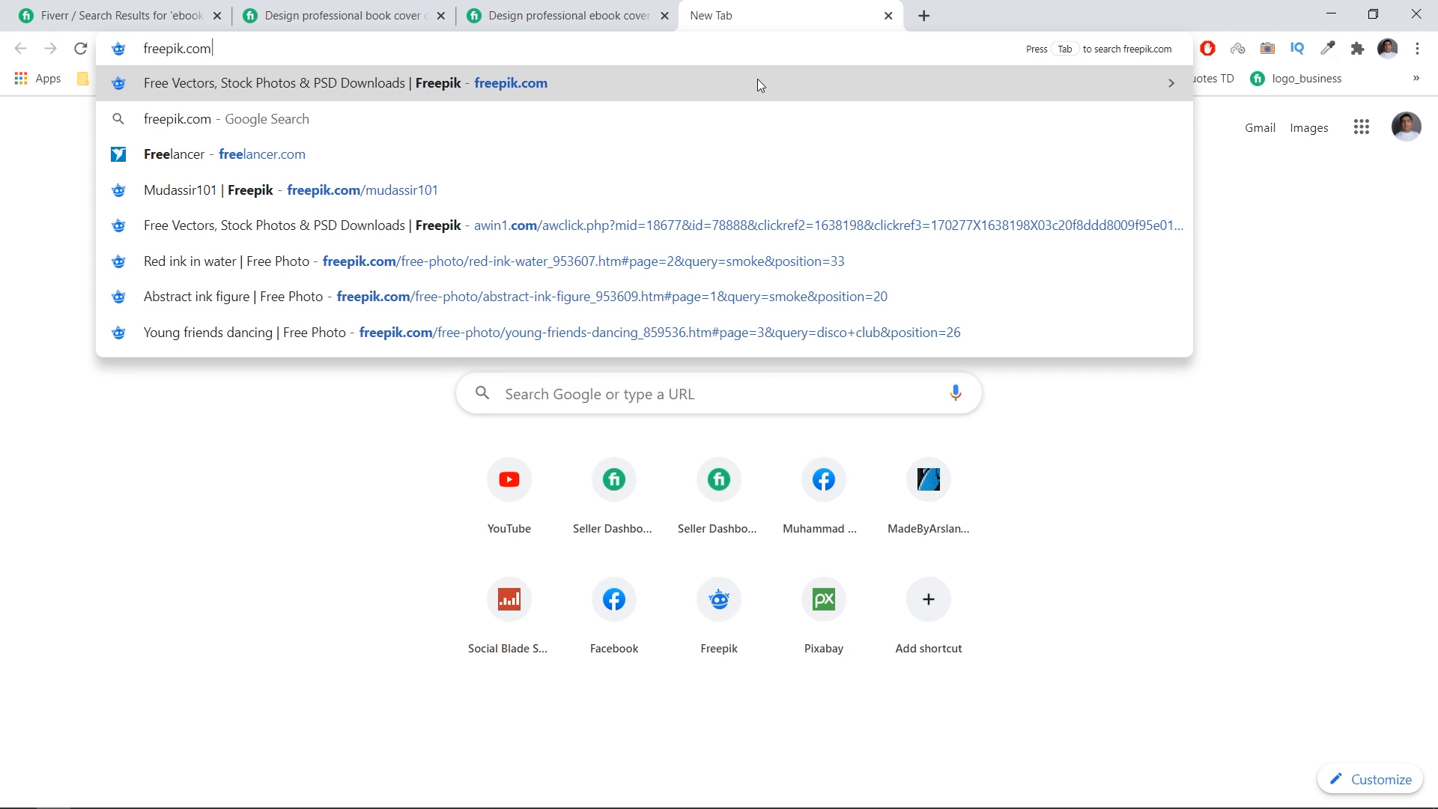
{"action": "left_click", "coordinate": [757, 79]}
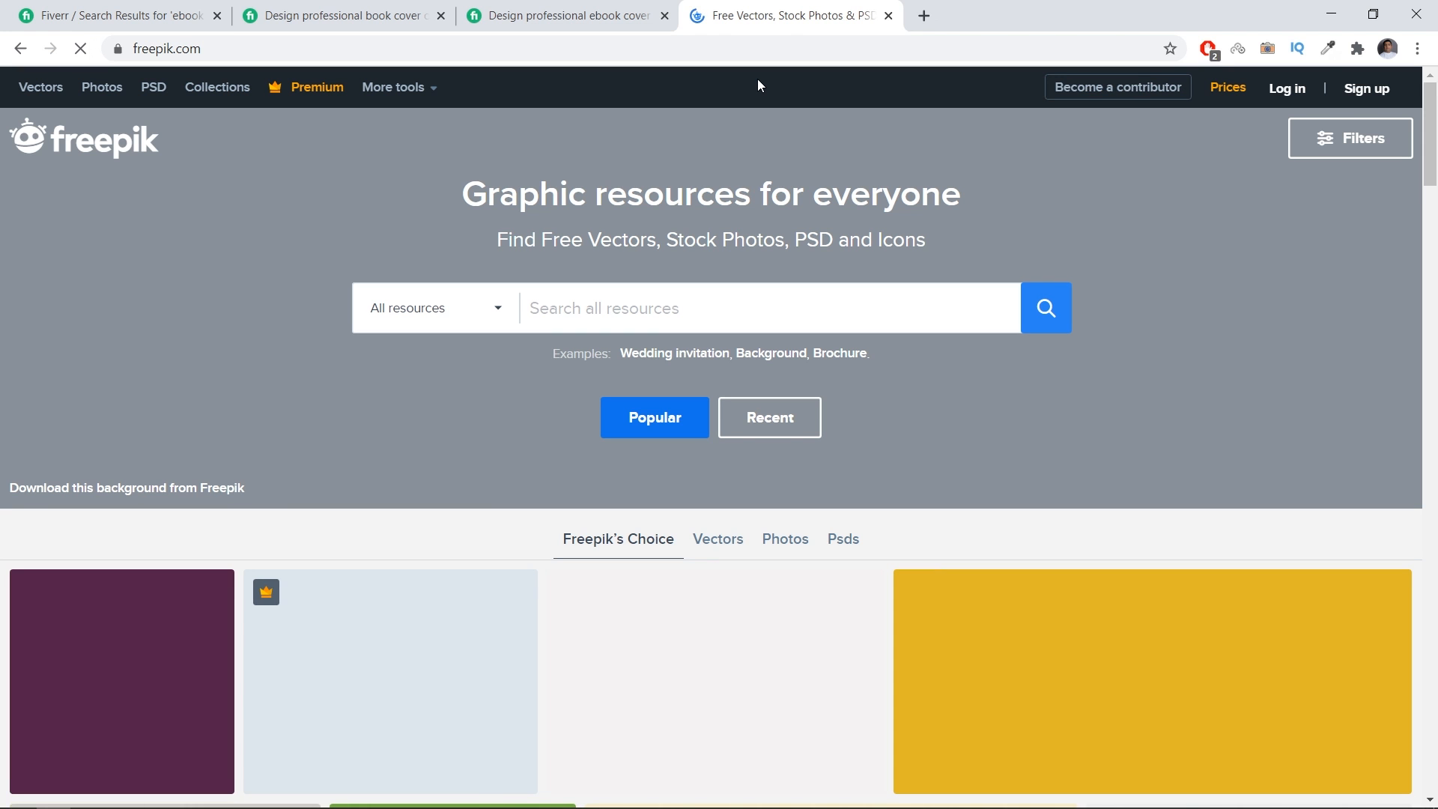
Step: Search Freepik for "keto" with the results limited to free photos
{"action": "left_click", "coordinate": [615, 316]}
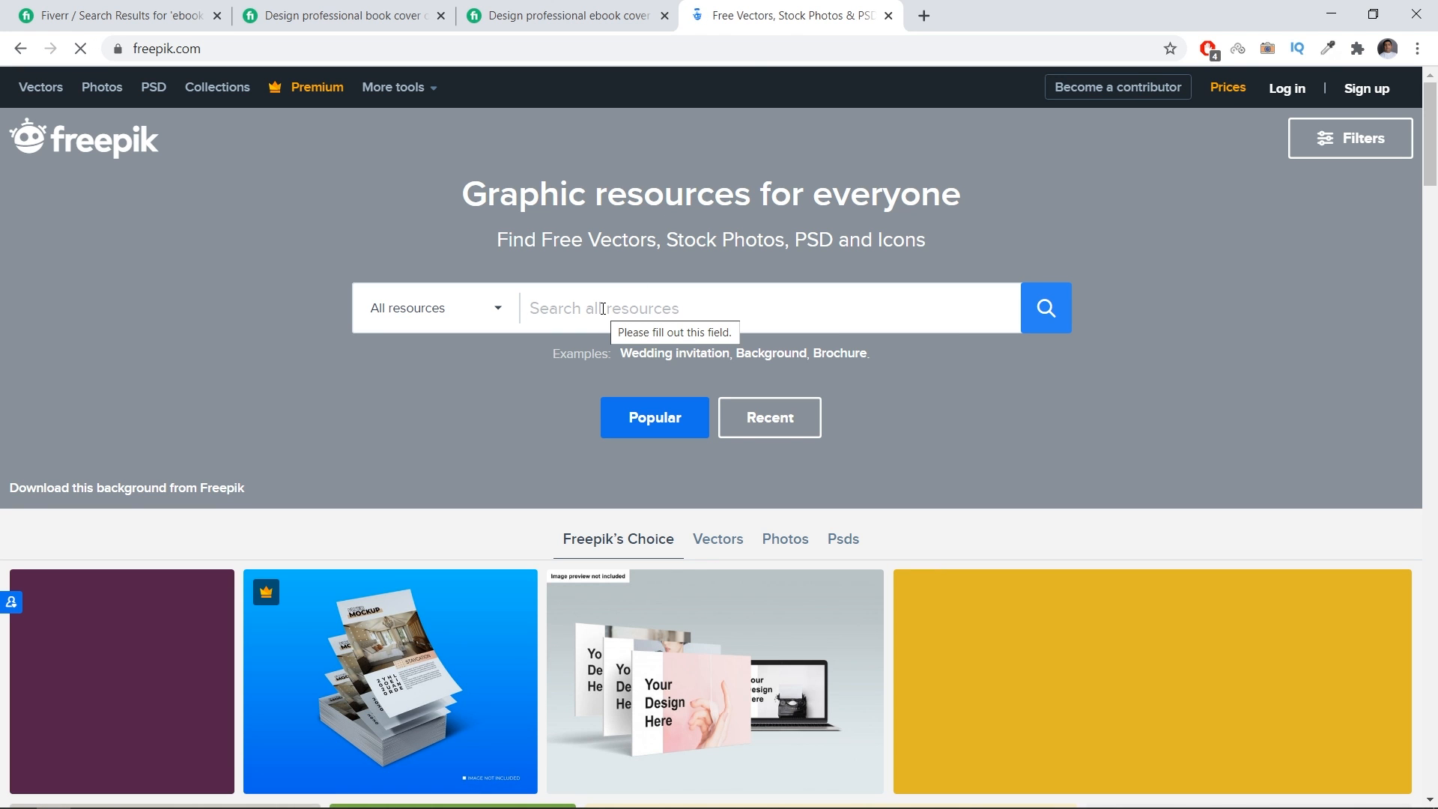
{"action": "type", "text": "keto"}
{"action": "left_click", "coordinate": [434, 307]}
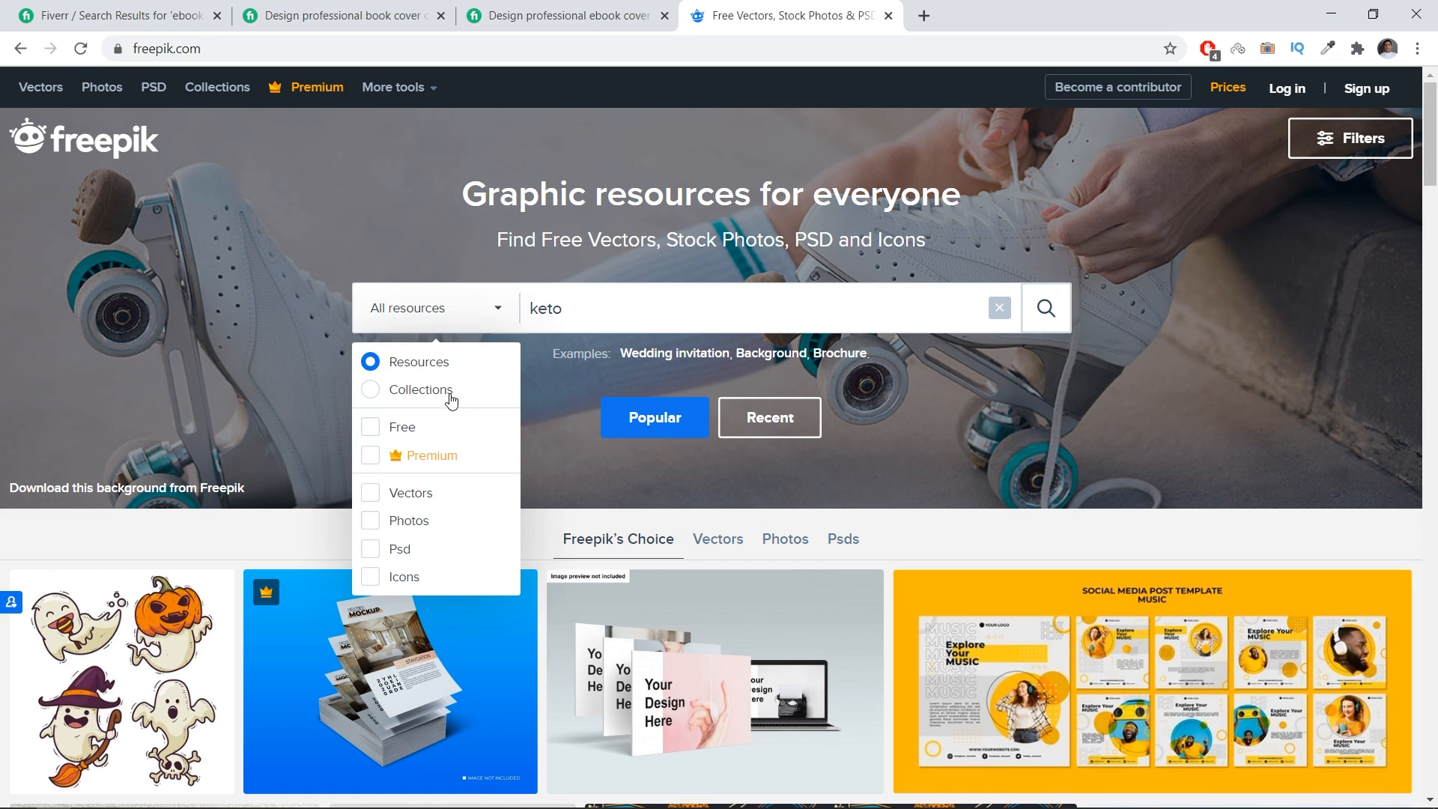
{"action": "left_click", "coordinate": [399, 430]}
{"action": "left_click", "coordinate": [412, 521]}
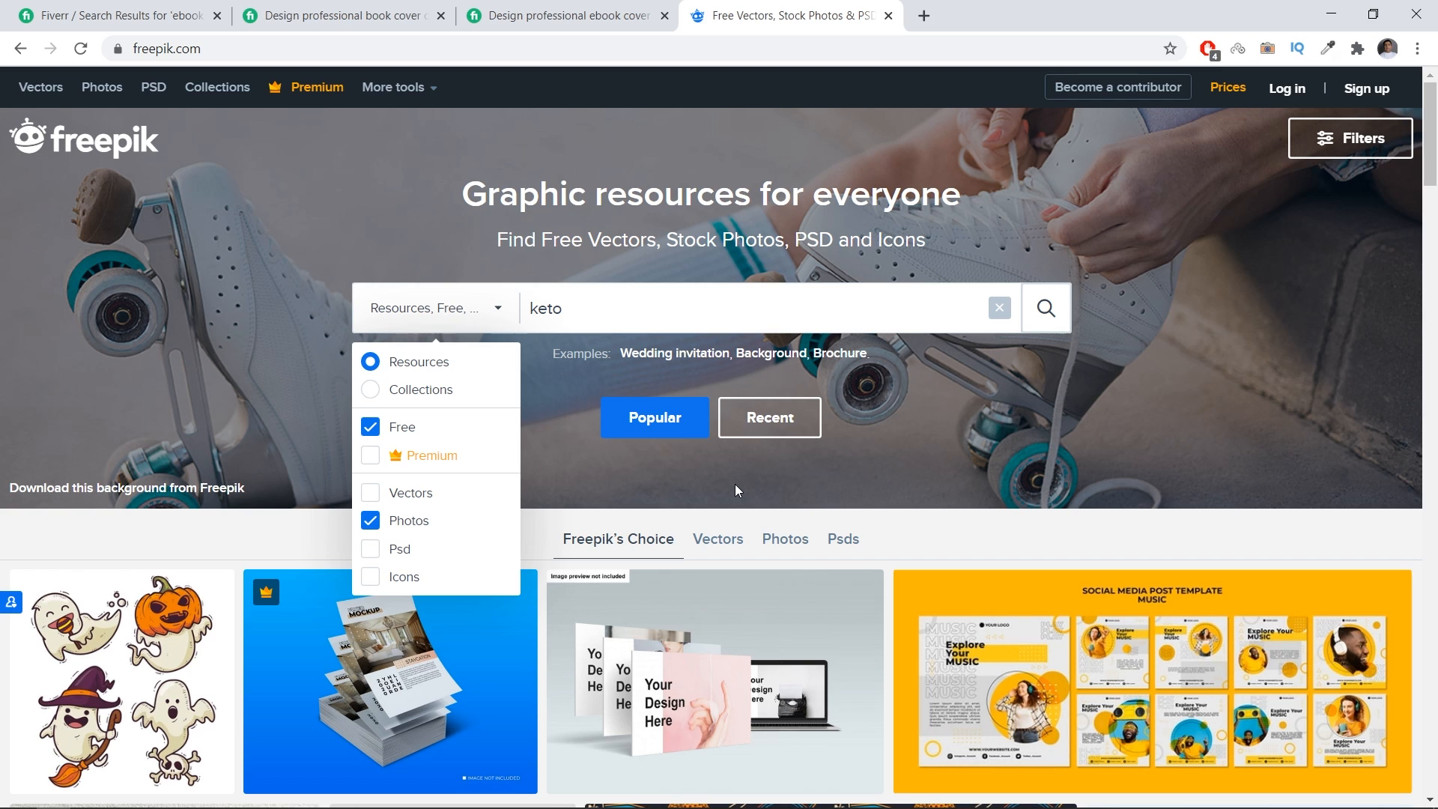
{"action": "left_click", "coordinate": [1047, 311]}
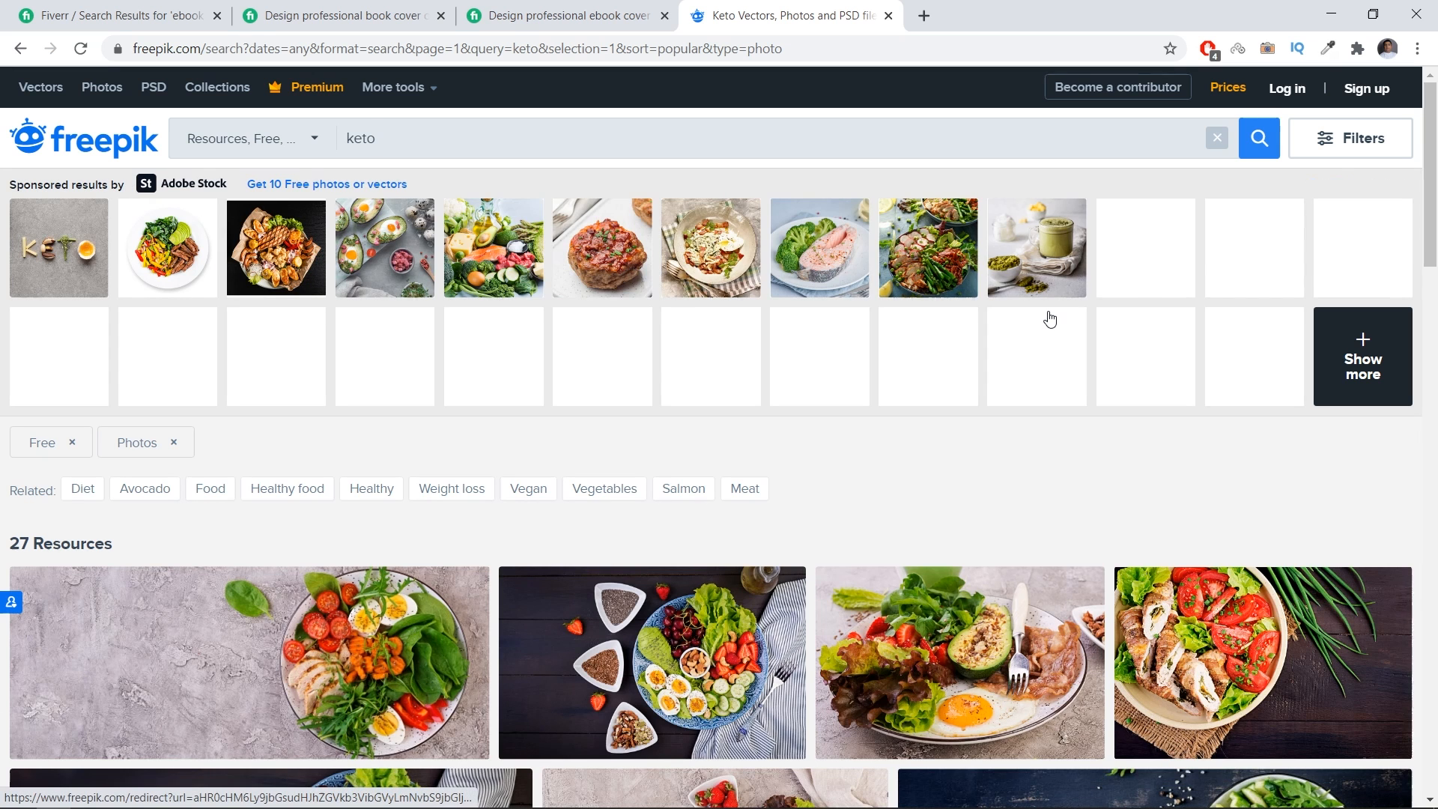
Step: Look through the keto photo results for a food image suitable as the cover background
{"action": "scroll", "coordinate": [793, 391], "scroll_direction": "down", "scroll_amount": 5}
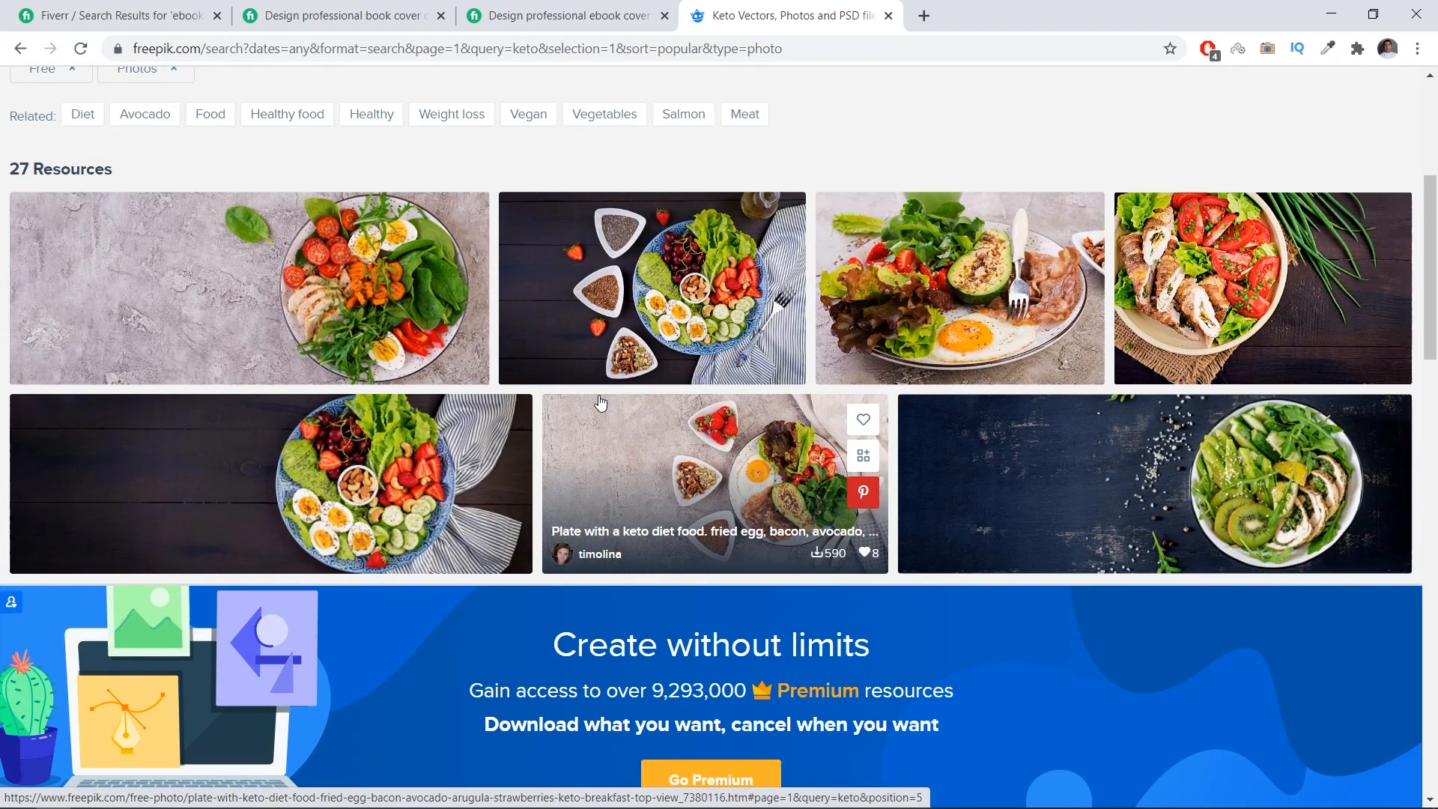
{"action": "scroll", "coordinate": [600, 403], "scroll_direction": "down", "scroll_amount": 4}
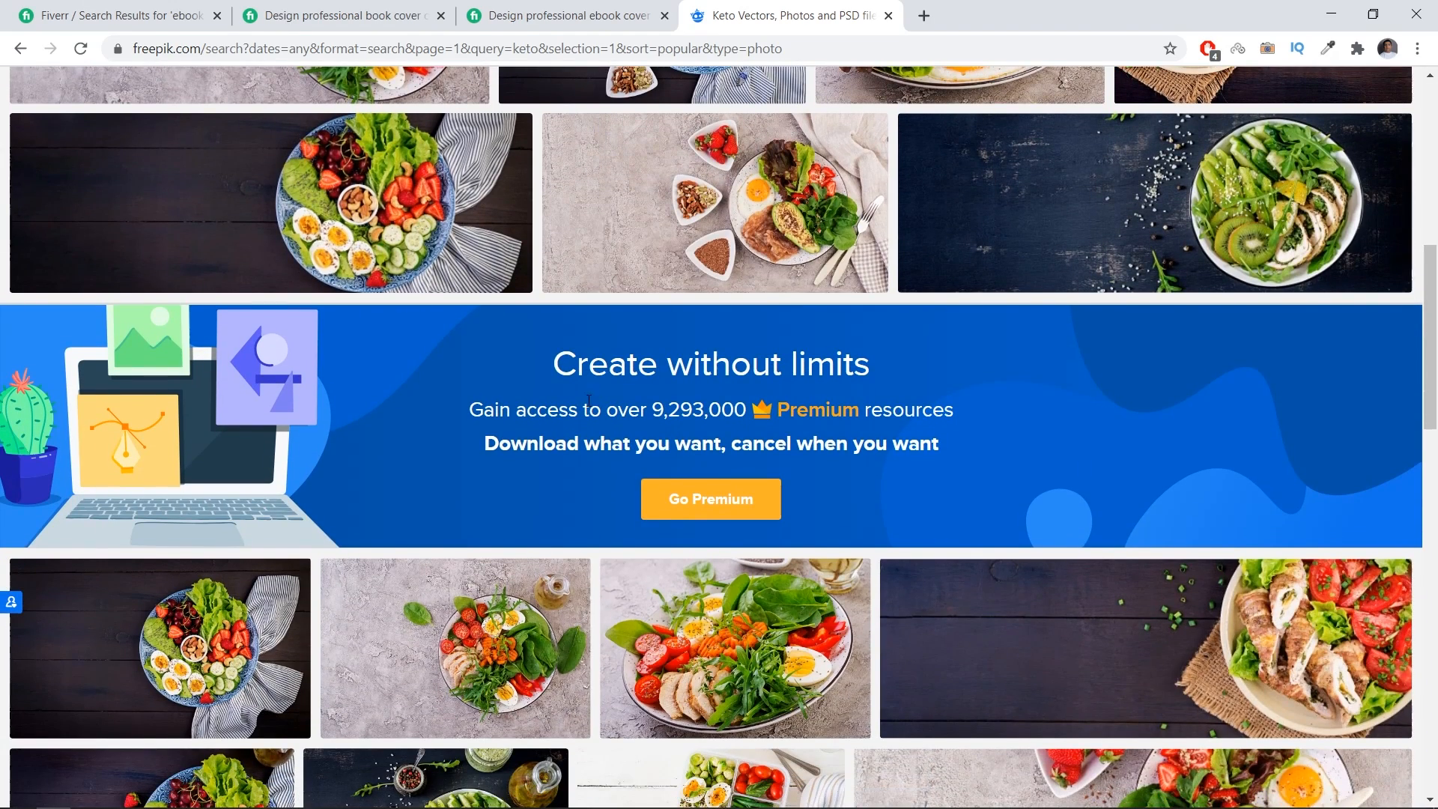
{"action": "scroll", "coordinate": [470, 355], "scroll_direction": "down", "scroll_amount": 5}
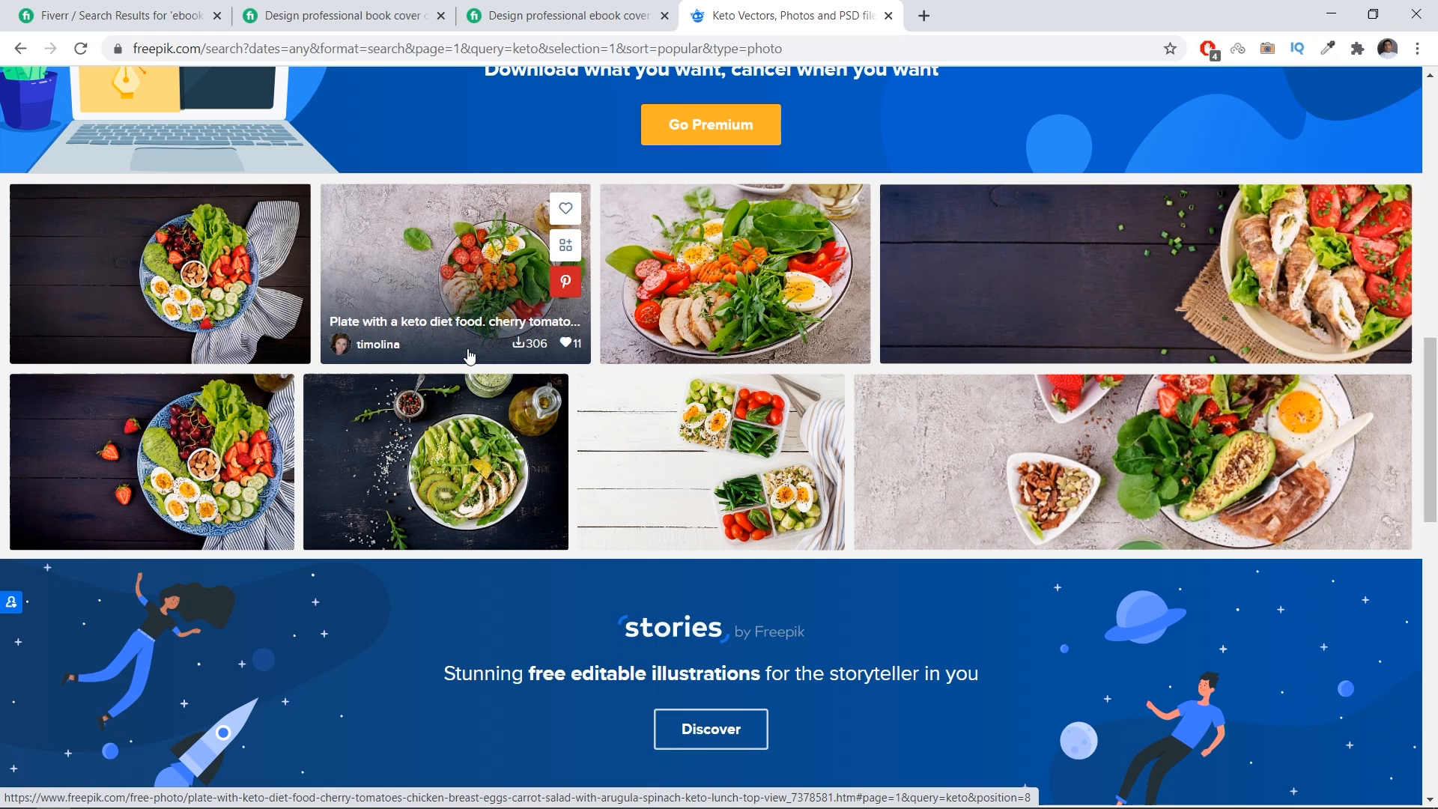
{"action": "scroll", "coordinate": [470, 354], "scroll_direction": "down", "scroll_amount": 5}
{"action": "scroll", "coordinate": [473, 374], "scroll_direction": "down", "scroll_amount": 5}
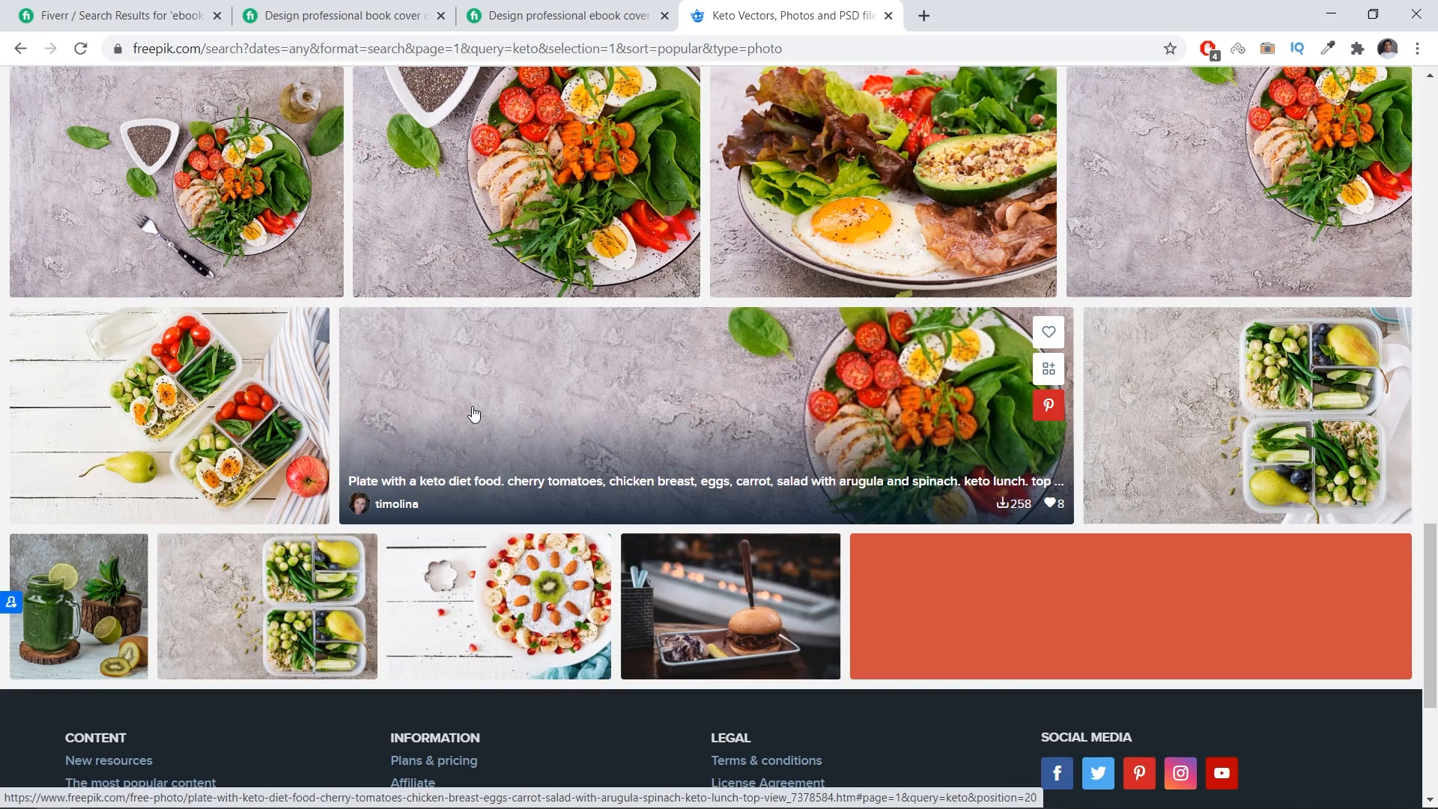
{"action": "scroll", "coordinate": [472, 414], "scroll_direction": "down", "scroll_amount": 5}
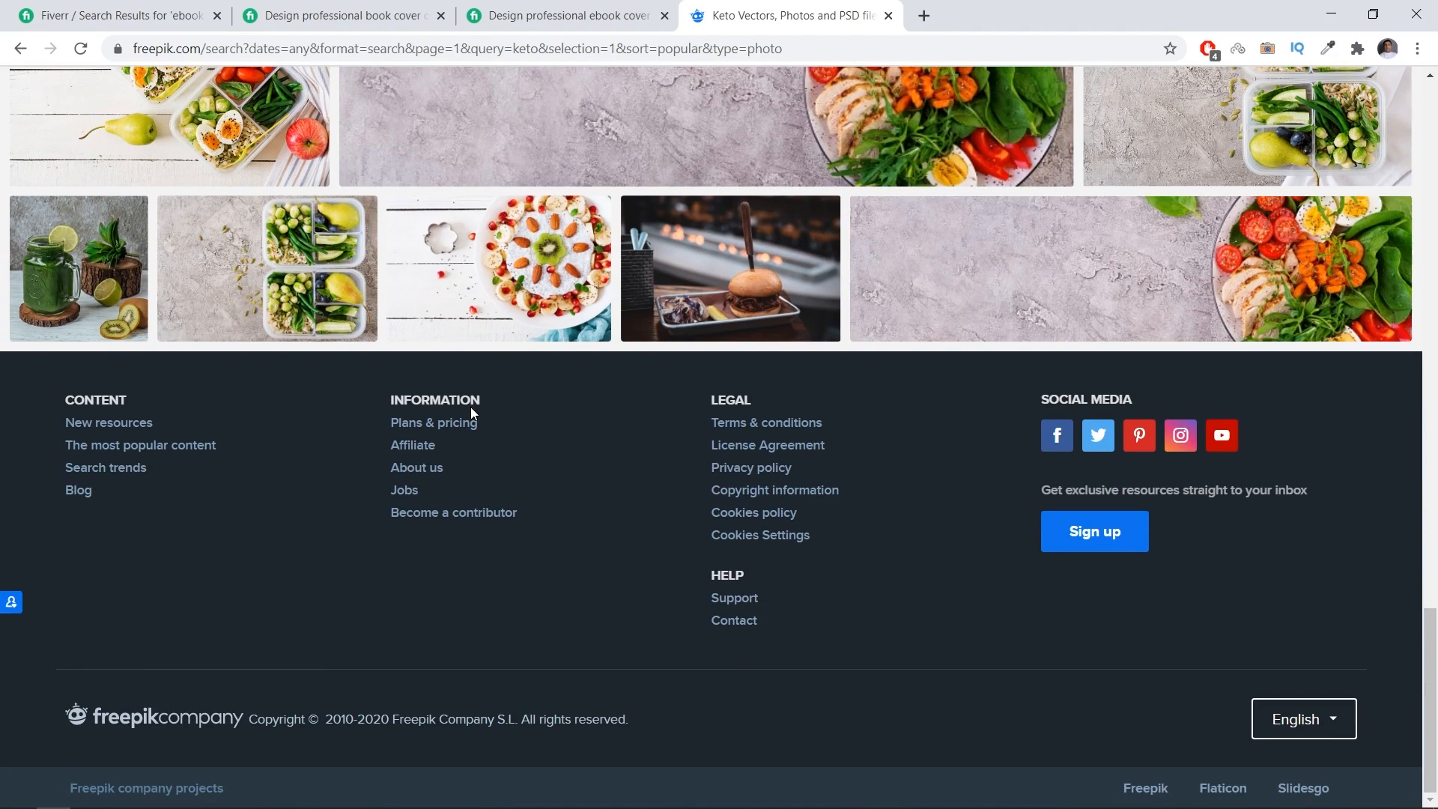
{"action": "scroll", "coordinate": [570, 467], "scroll_direction": "up", "scroll_amount": 10}
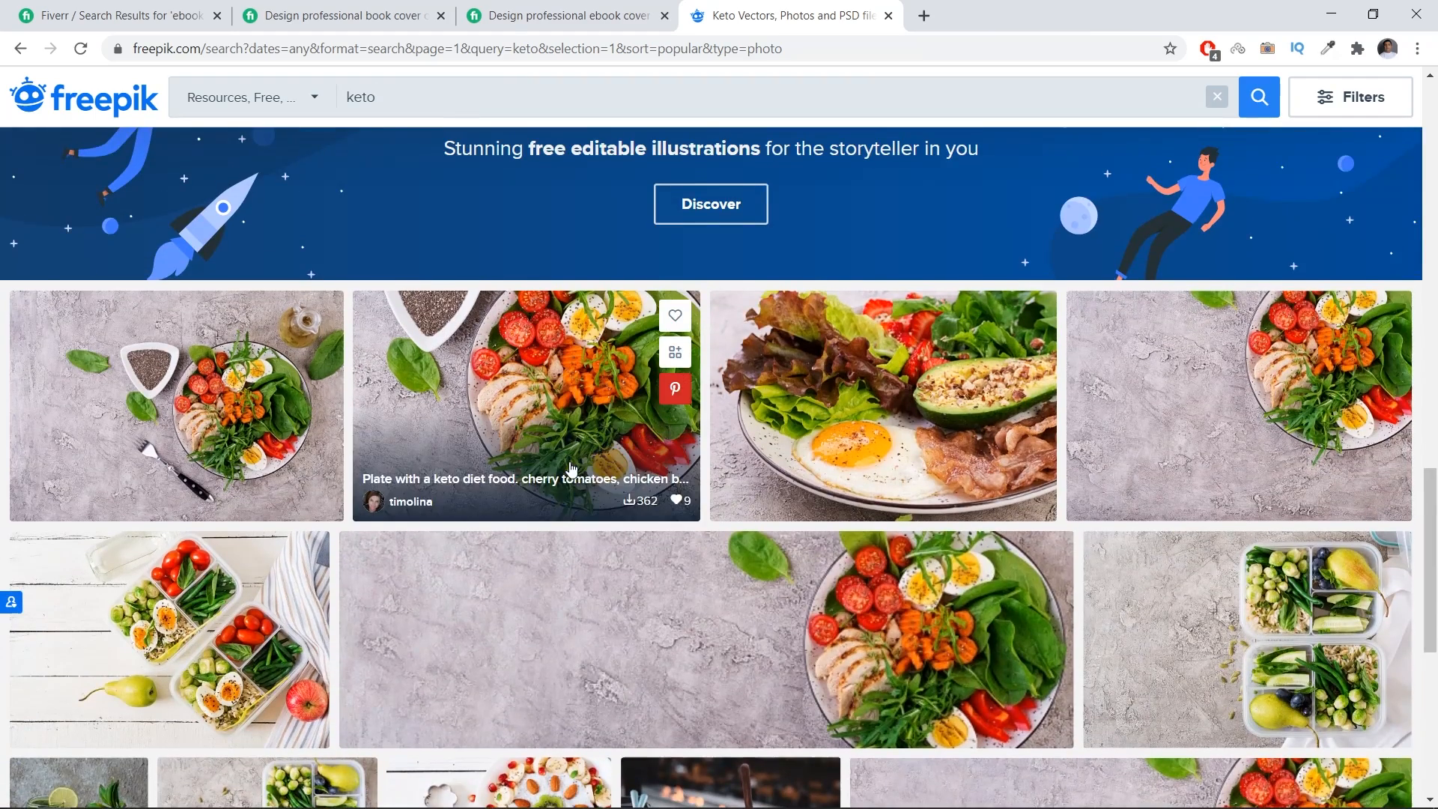
{"action": "scroll", "coordinate": [569, 467], "scroll_direction": "up", "scroll_amount": 3}
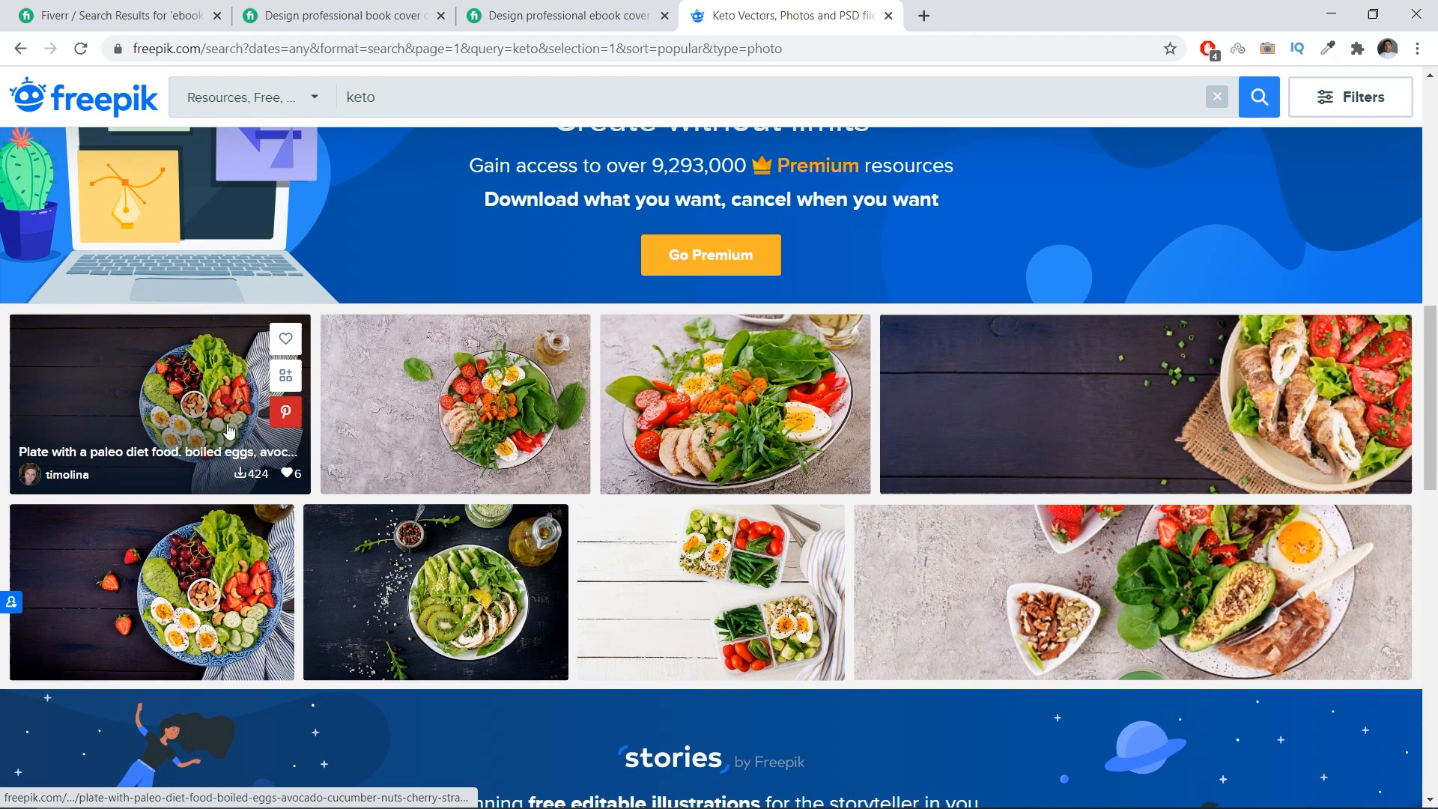
Step: Open the photo of the paleo diet plate on dark wood in a separate tab and compare it with the other results
{"action": "middle_click", "coordinate": [156, 408]}
{"action": "scroll", "coordinate": [156, 408], "scroll_direction": "up", "scroll_amount": 3}
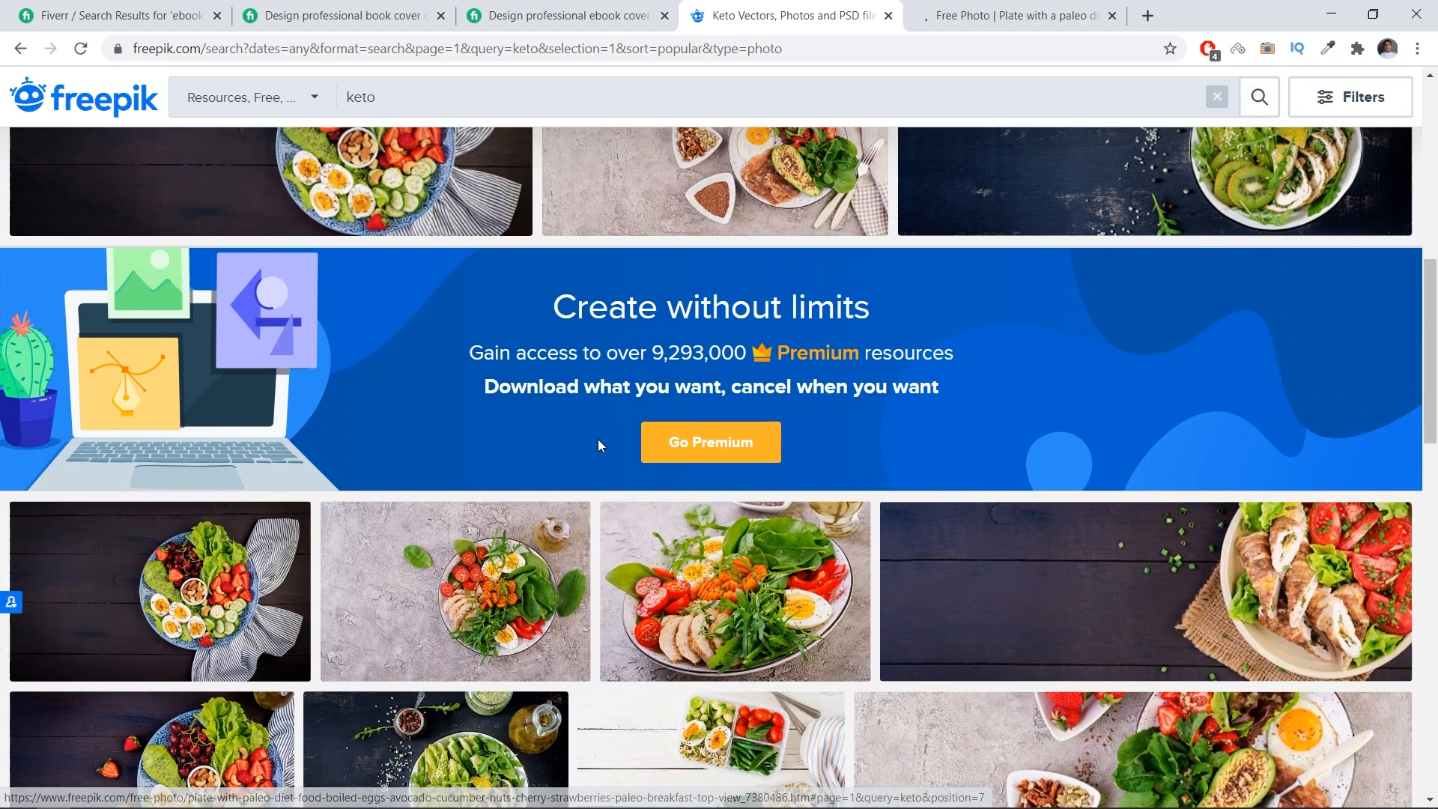
{"action": "scroll", "coordinate": [597, 445], "scroll_direction": "up", "scroll_amount": 5}
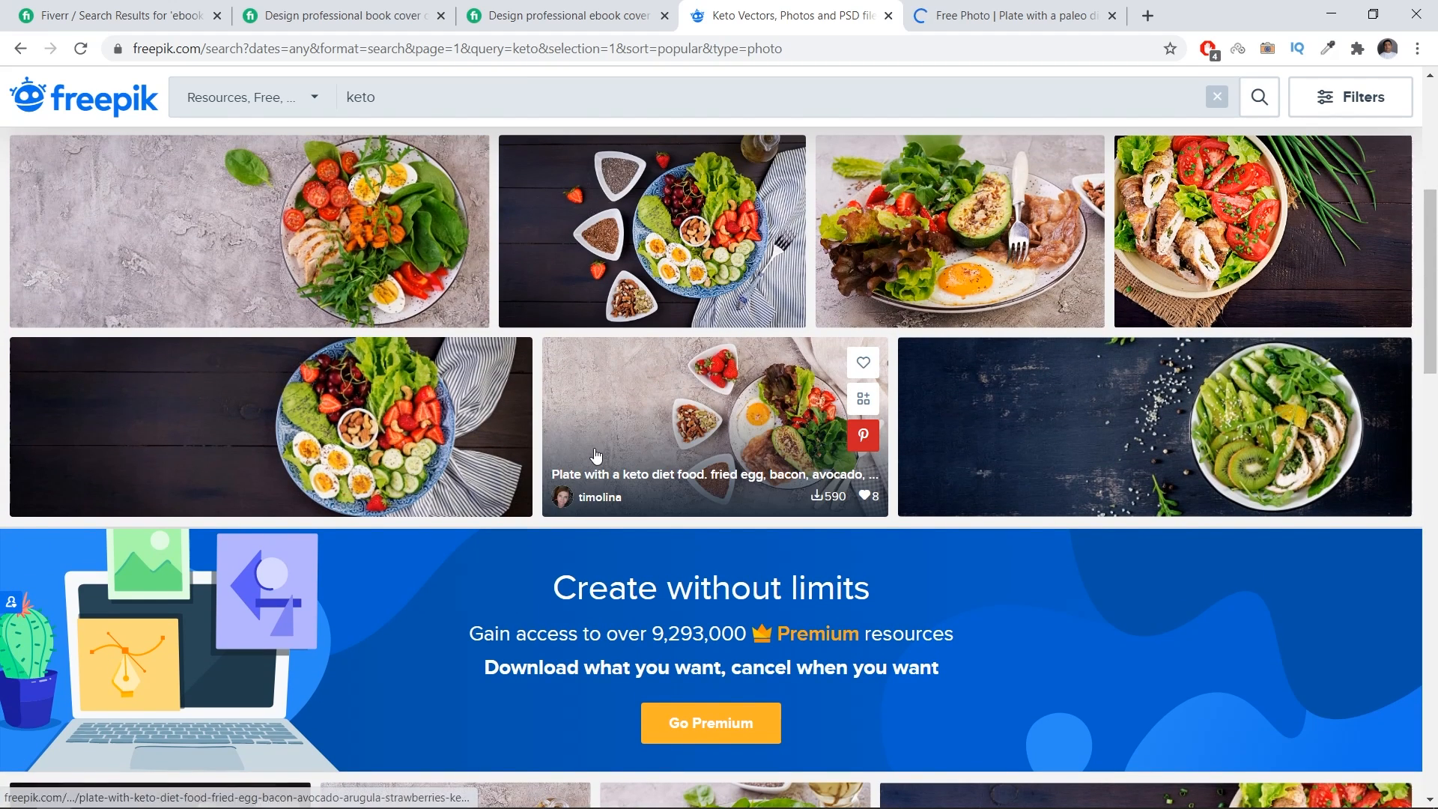
{"action": "scroll", "coordinate": [723, 666], "scroll_direction": "up", "scroll_amount": 1}
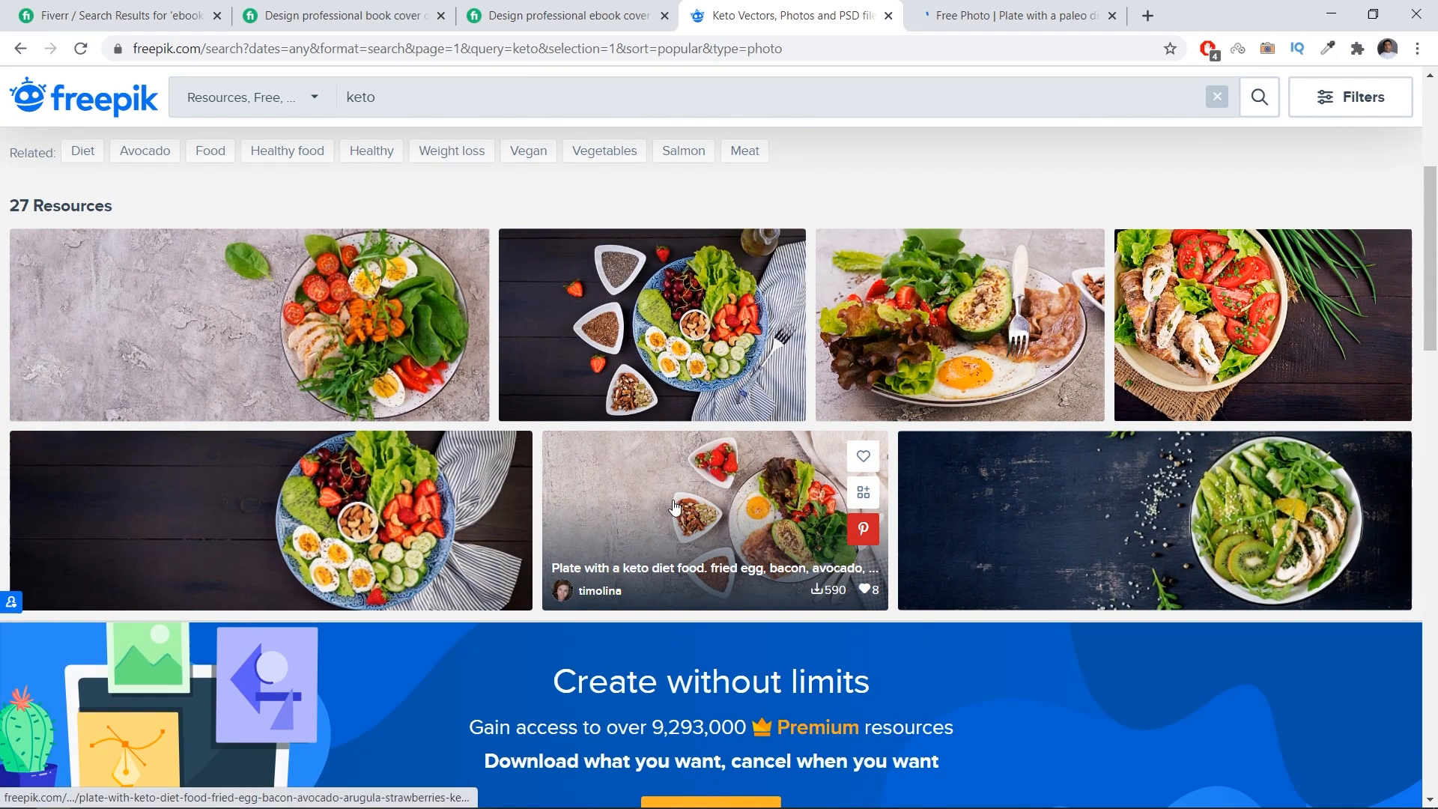
{"action": "left_click", "coordinate": [944, 15]}
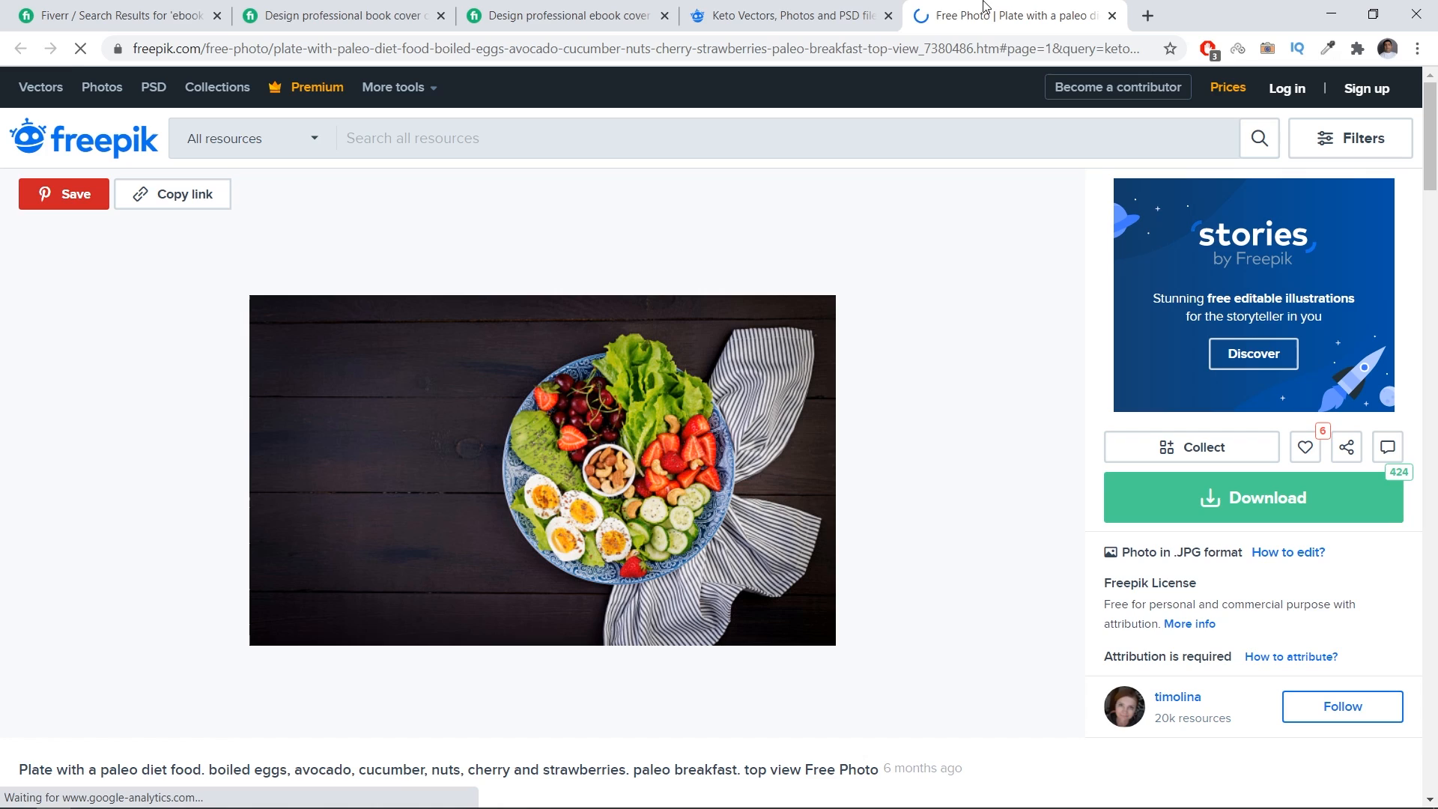
{"action": "left_click", "coordinate": [773, 9]}
{"action": "left_click", "coordinate": [942, 15]}
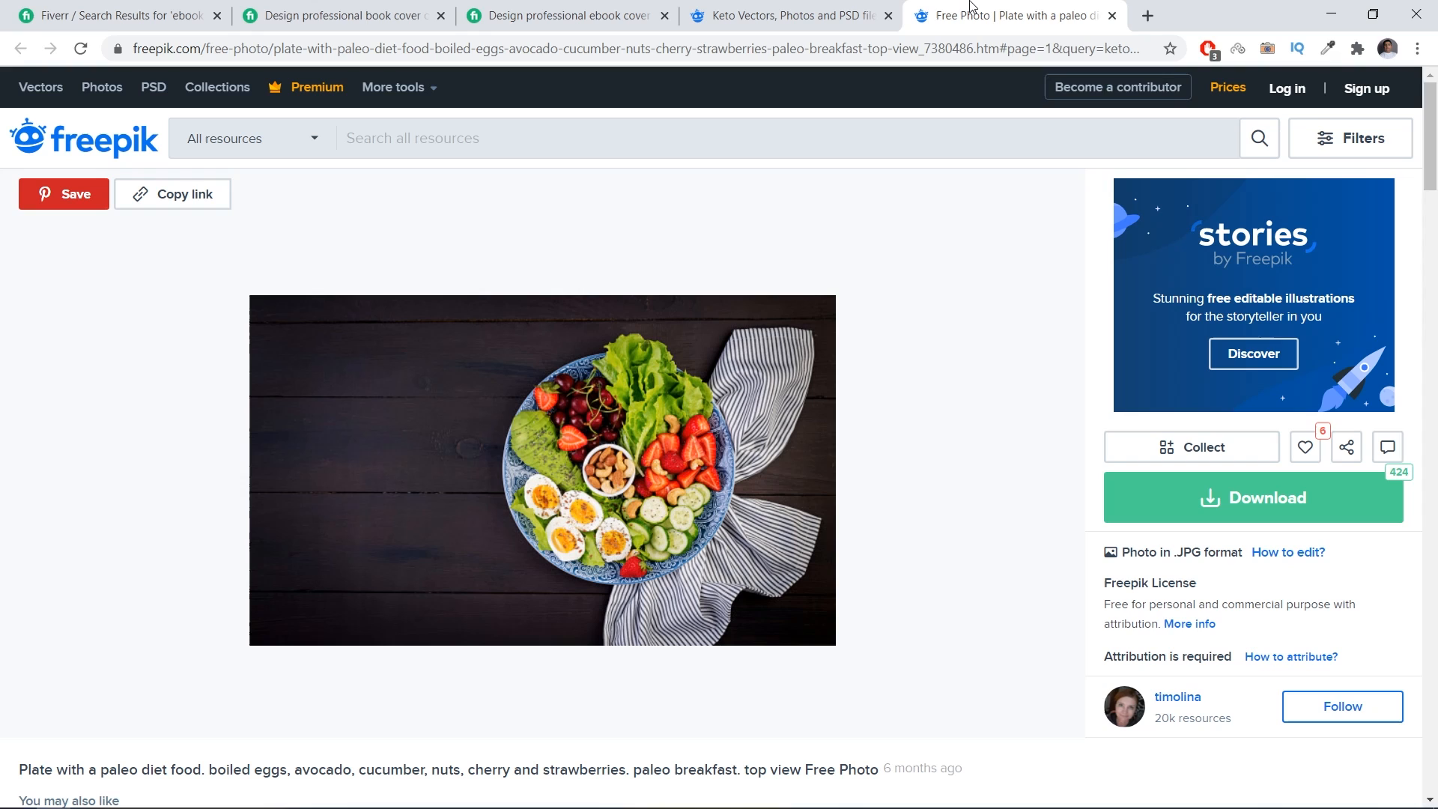
{"action": "left_click", "coordinate": [771, 13]}
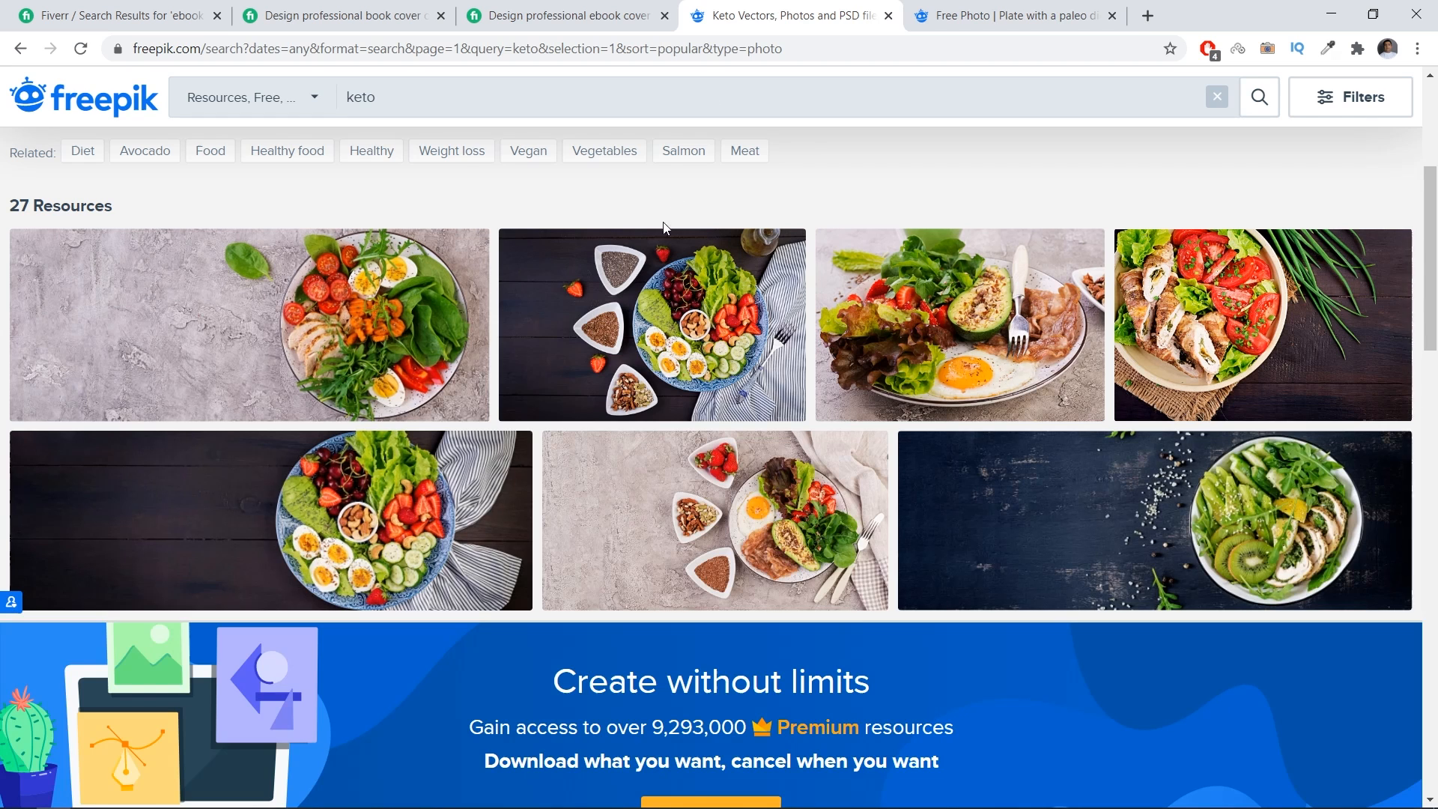
Step: Download the free version of the paleo diet plate photo
{"action": "left_click", "coordinate": [974, 15]}
{"action": "left_click", "coordinate": [1246, 501]}
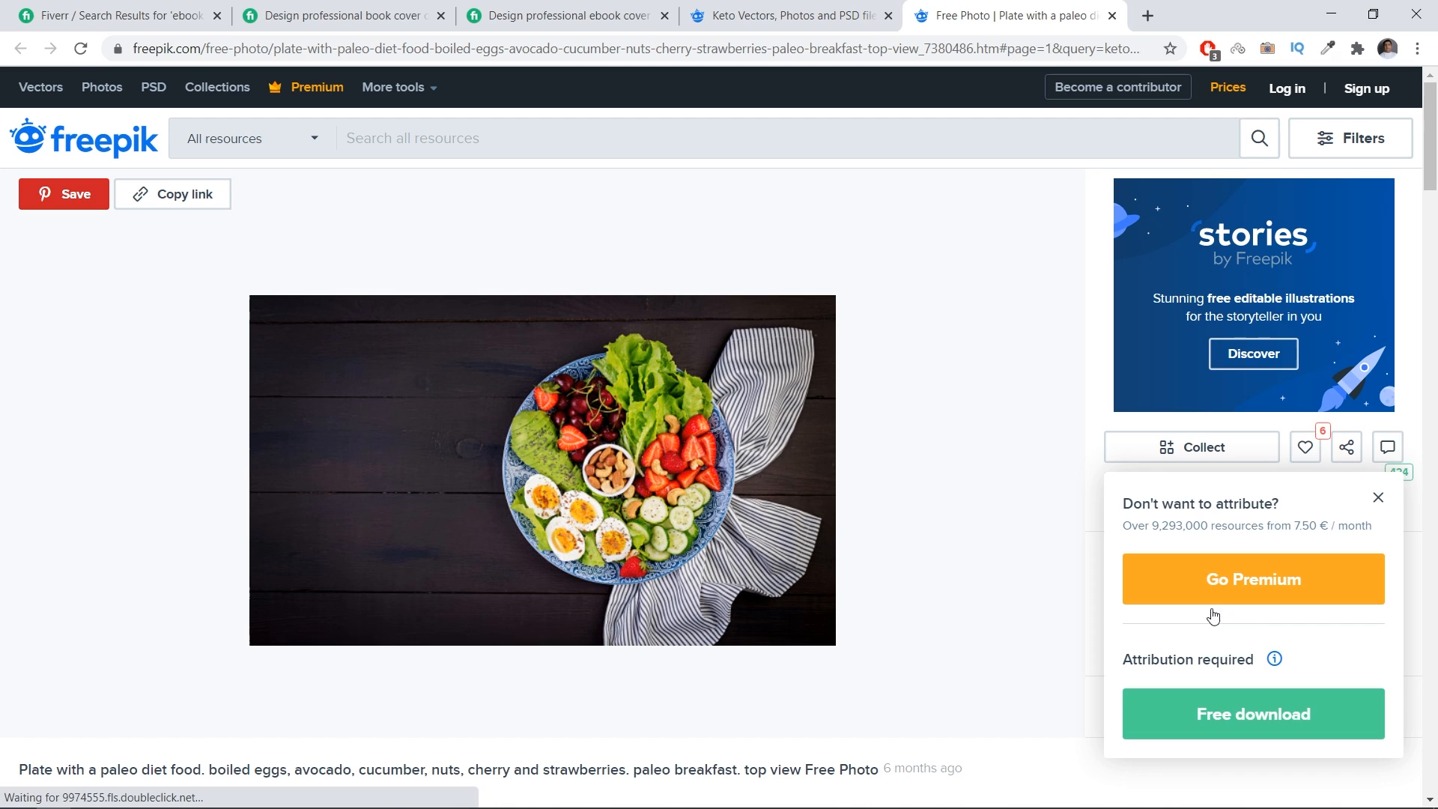
{"action": "left_click", "coordinate": [1242, 712]}
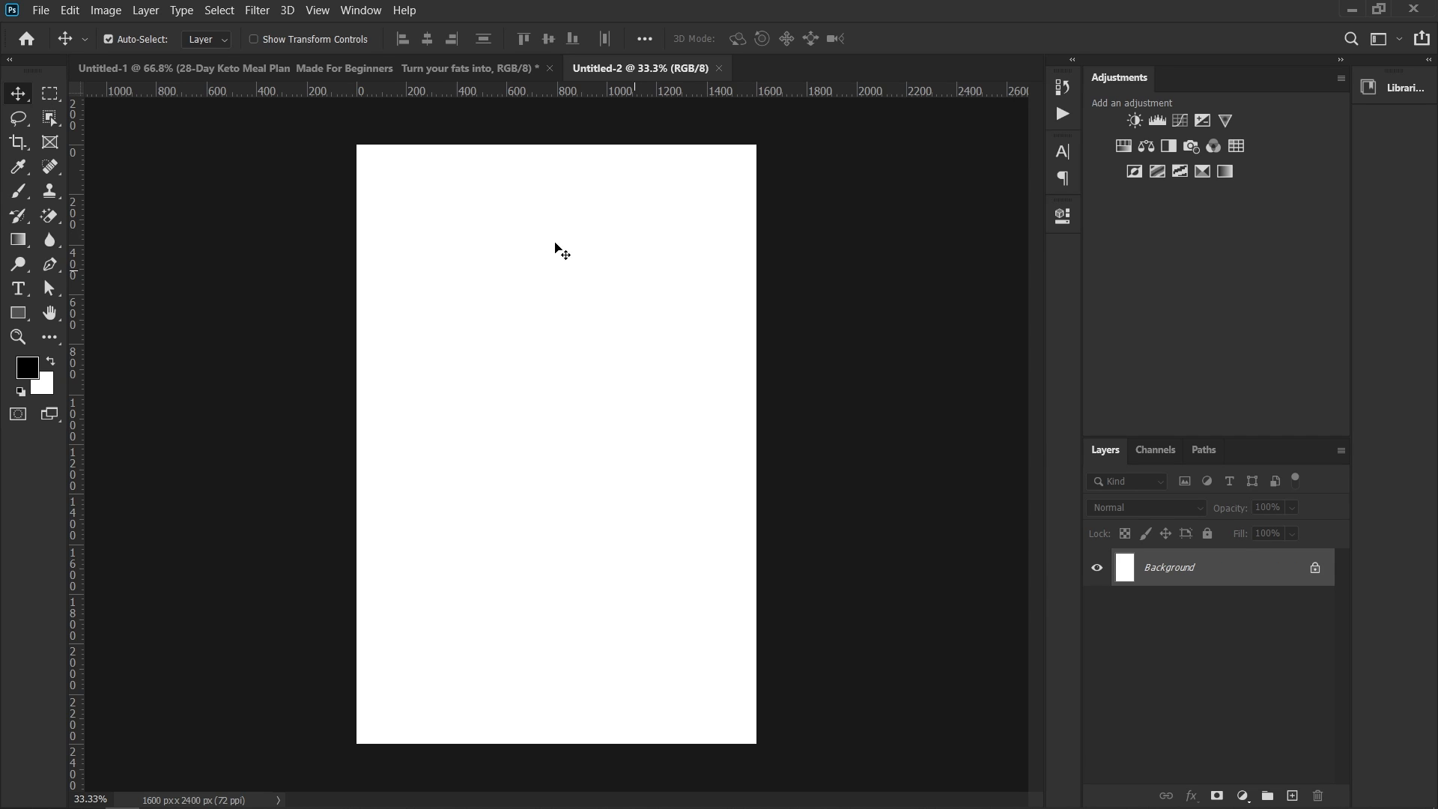
Step: Place the downloaded 17450 photo from the plate-with-a-paleo-diet-food folder as an embedded image in Untitled-2
{"action": "left_click", "coordinate": [40, 10]}
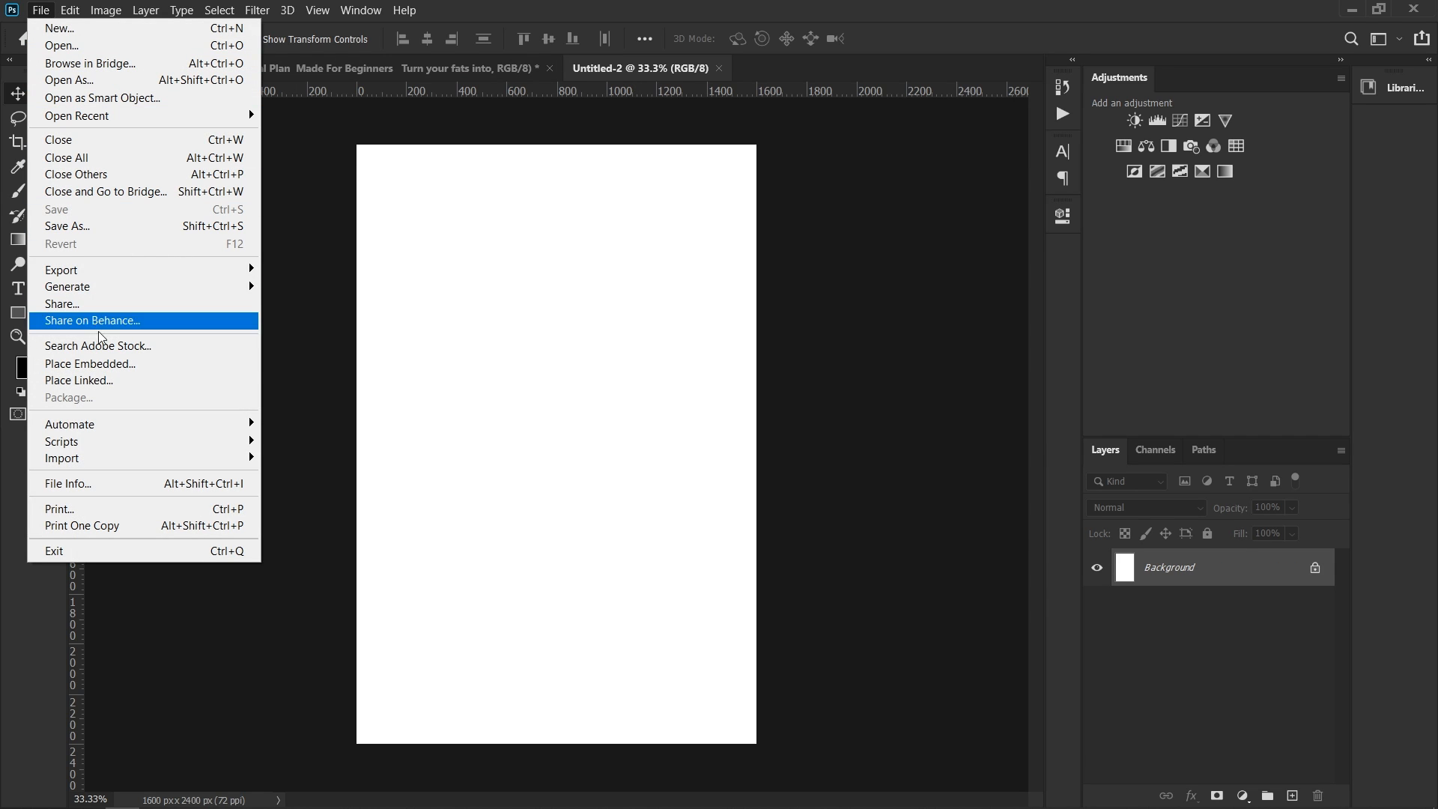
{"action": "left_click", "coordinate": [120, 363]}
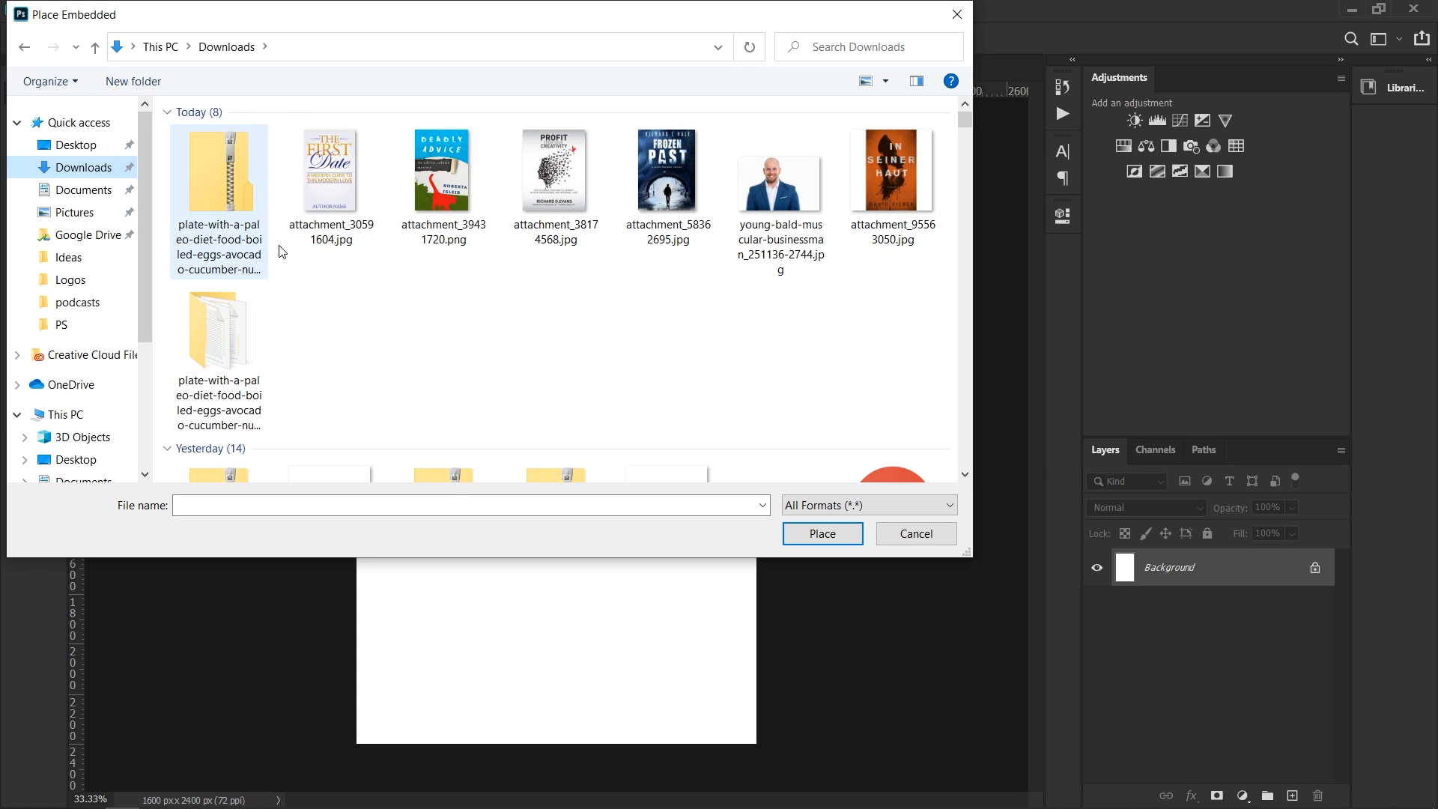
{"action": "double_click", "coordinate": [220, 358]}
{"action": "double_click", "coordinate": [202, 140]}
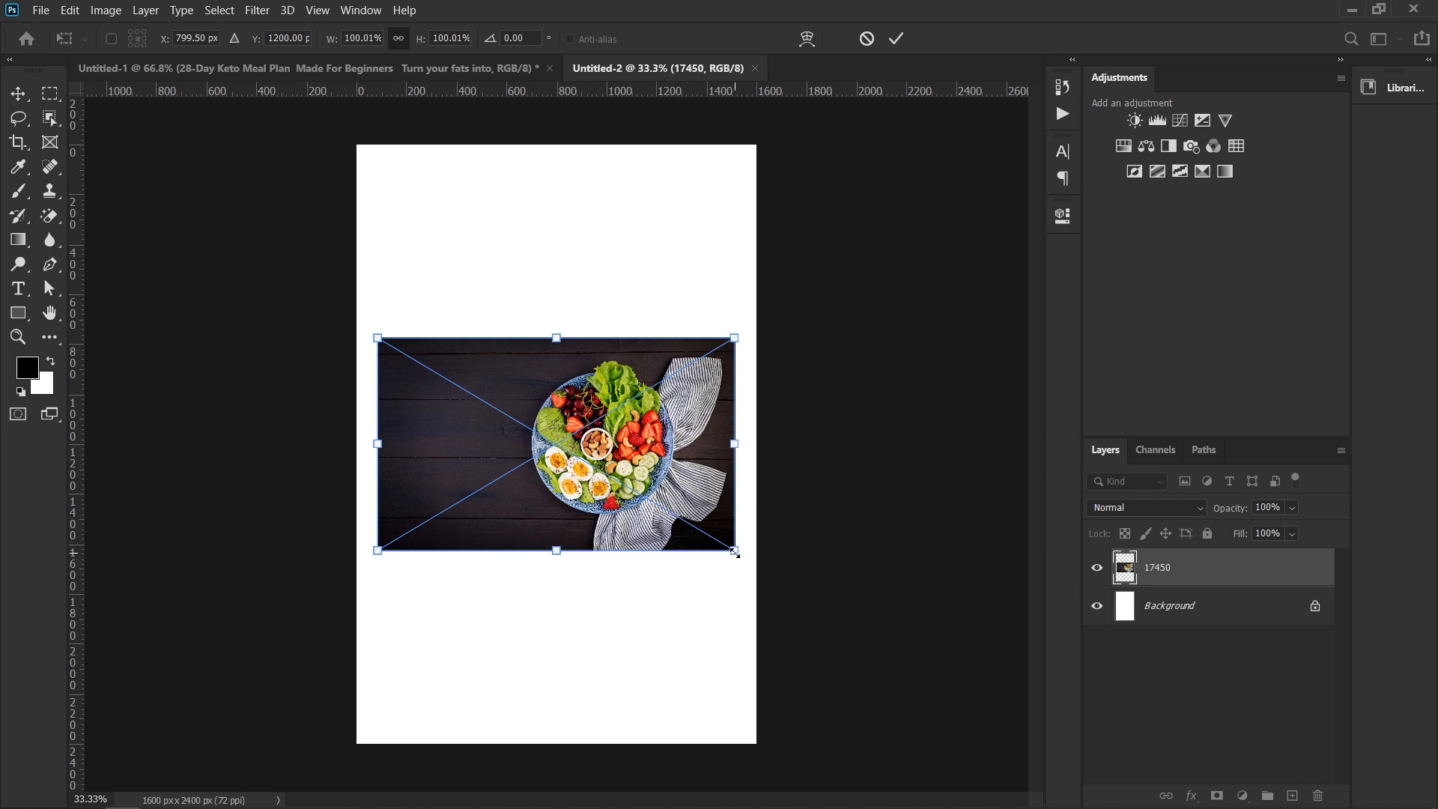
Step: Rotate the placed photo 90° and enlarge it to about 218% so it covers the canvas with the plate at the lower end
{"action": "left_click_drag", "start_coordinate": [734, 553], "coordinate": [780, 584]}
{"action": "left_click_drag", "start_coordinate": [812, 485], "coordinate": [559, 667]}
{"action": "left_click_drag", "start_coordinate": [690, 679], "coordinate": [902, 753]}
{"action": "left_click_drag", "start_coordinate": [696, 376], "coordinate": [693, 408]}
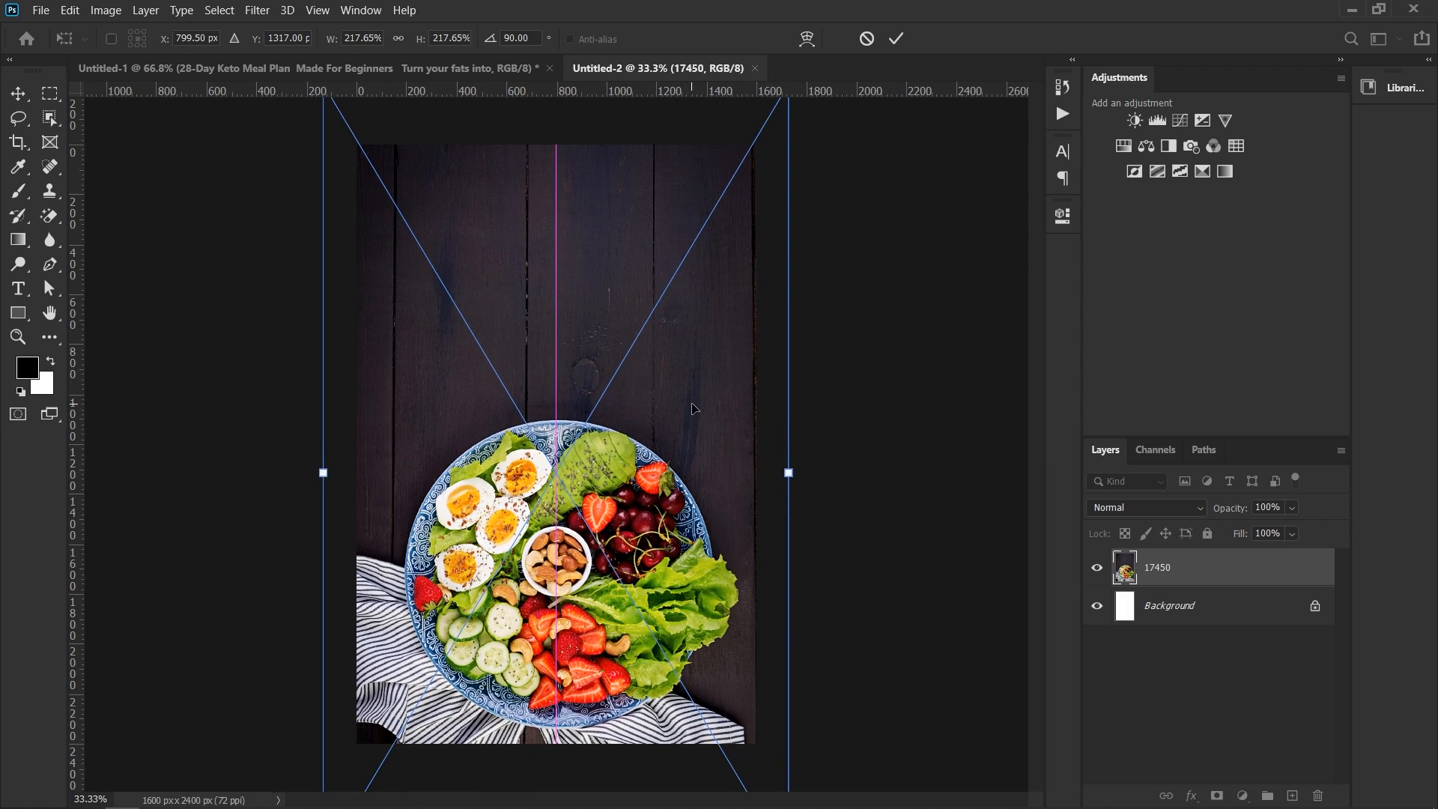
Step: Enlarge the photo to about 244%, reposition the plate in the lower half of the cover, and apply the transform
{"action": "left_click_drag", "start_coordinate": [788, 473], "coordinate": [807, 474]}
{"action": "left_click_drag", "start_coordinate": [671, 490], "coordinate": [662, 492]}
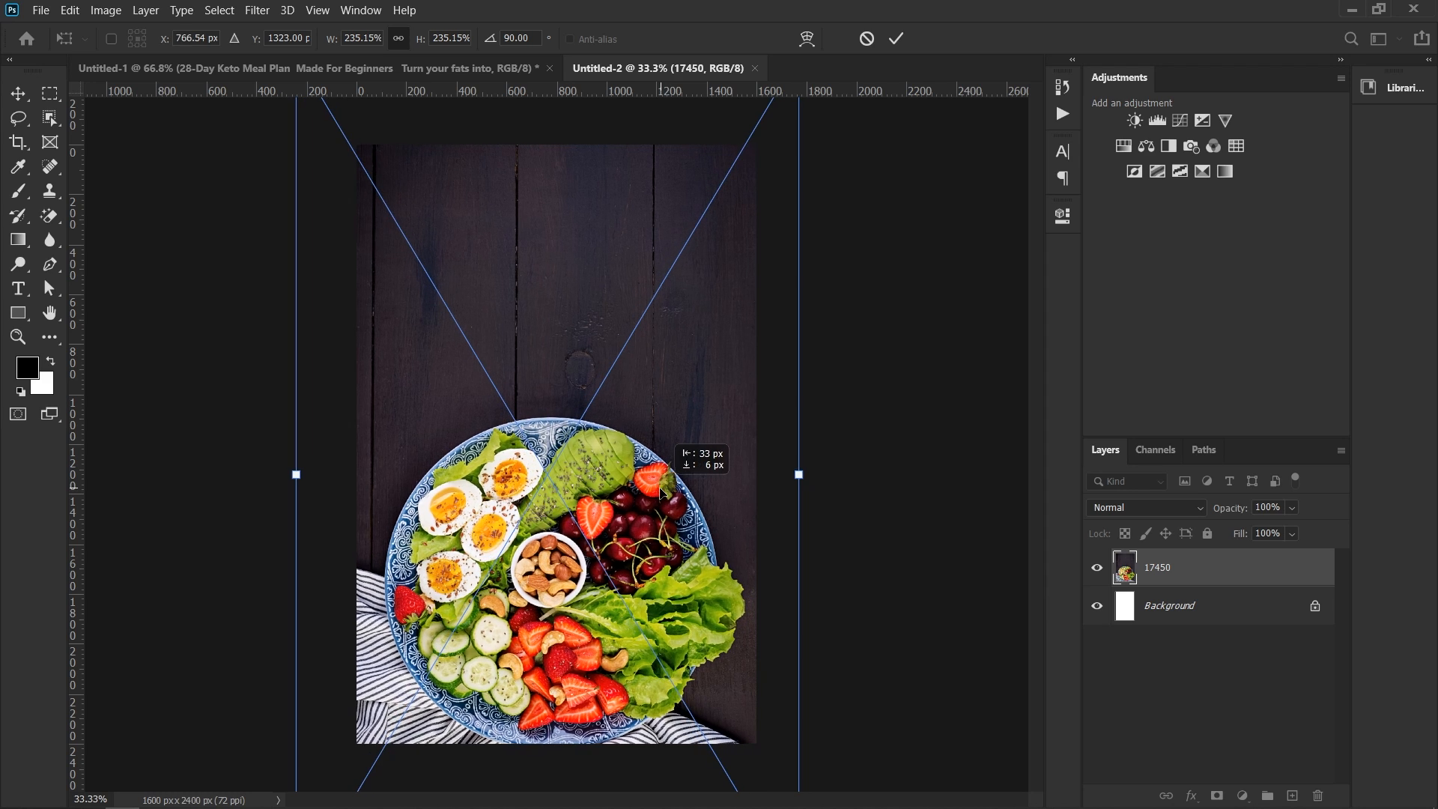
{"action": "left_click_drag", "start_coordinate": [798, 475], "coordinate": [807, 475]}
{"action": "left_click_drag", "start_coordinate": [608, 502], "coordinate": [605, 474]}
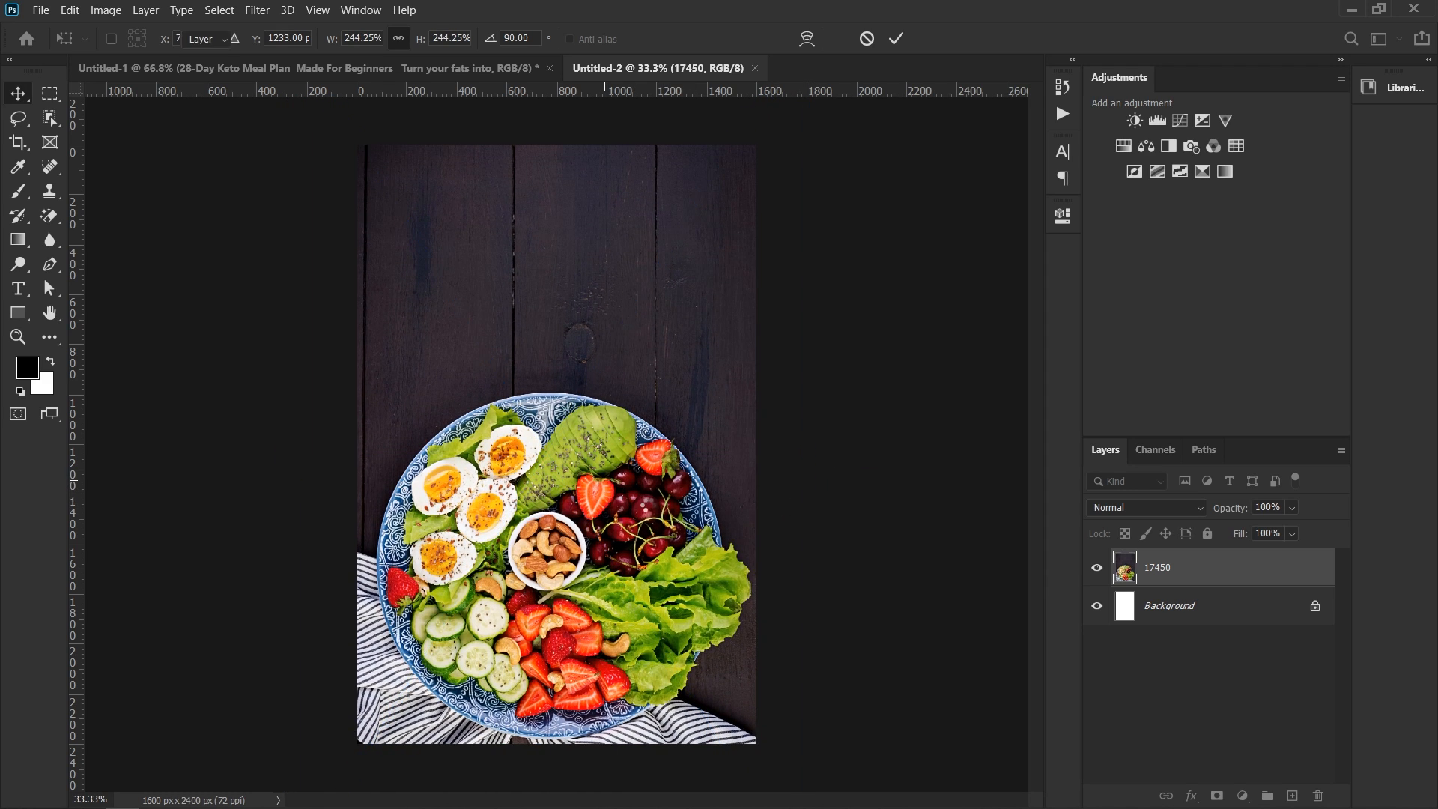
{"action": "key", "text": "Return"}
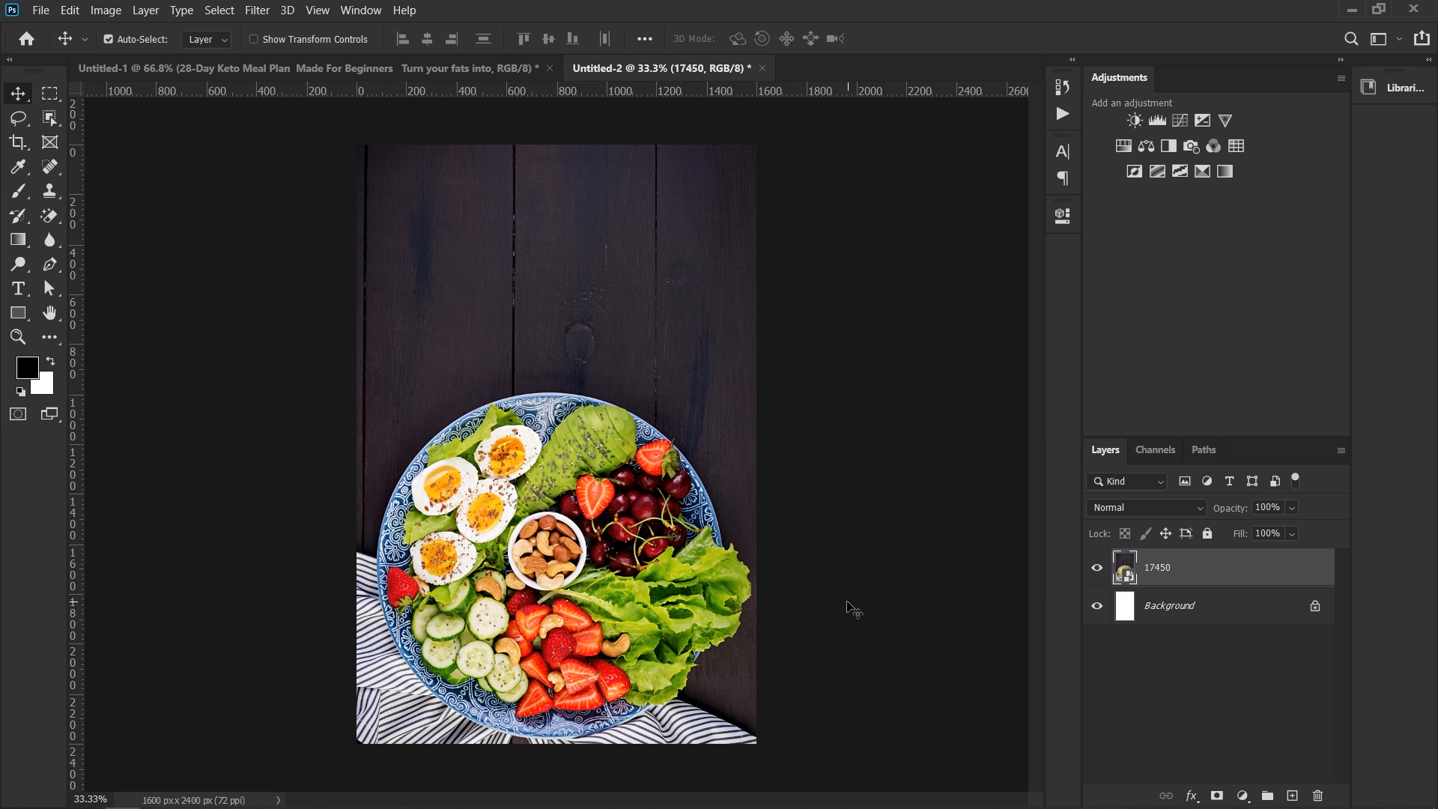
Step: Scale the photo up further and shift it down so the plate spans the full cover width and is cropped by the lower edge
{"action": "key", "text": "ctrl+t"}
{"action": "left_click_drag", "start_coordinate": [811, 448], "coordinate": [928, 449]}
{"action": "left_click_drag", "start_coordinate": [629, 502], "coordinate": [575, 579]}
{"action": "key", "text": "Return"}
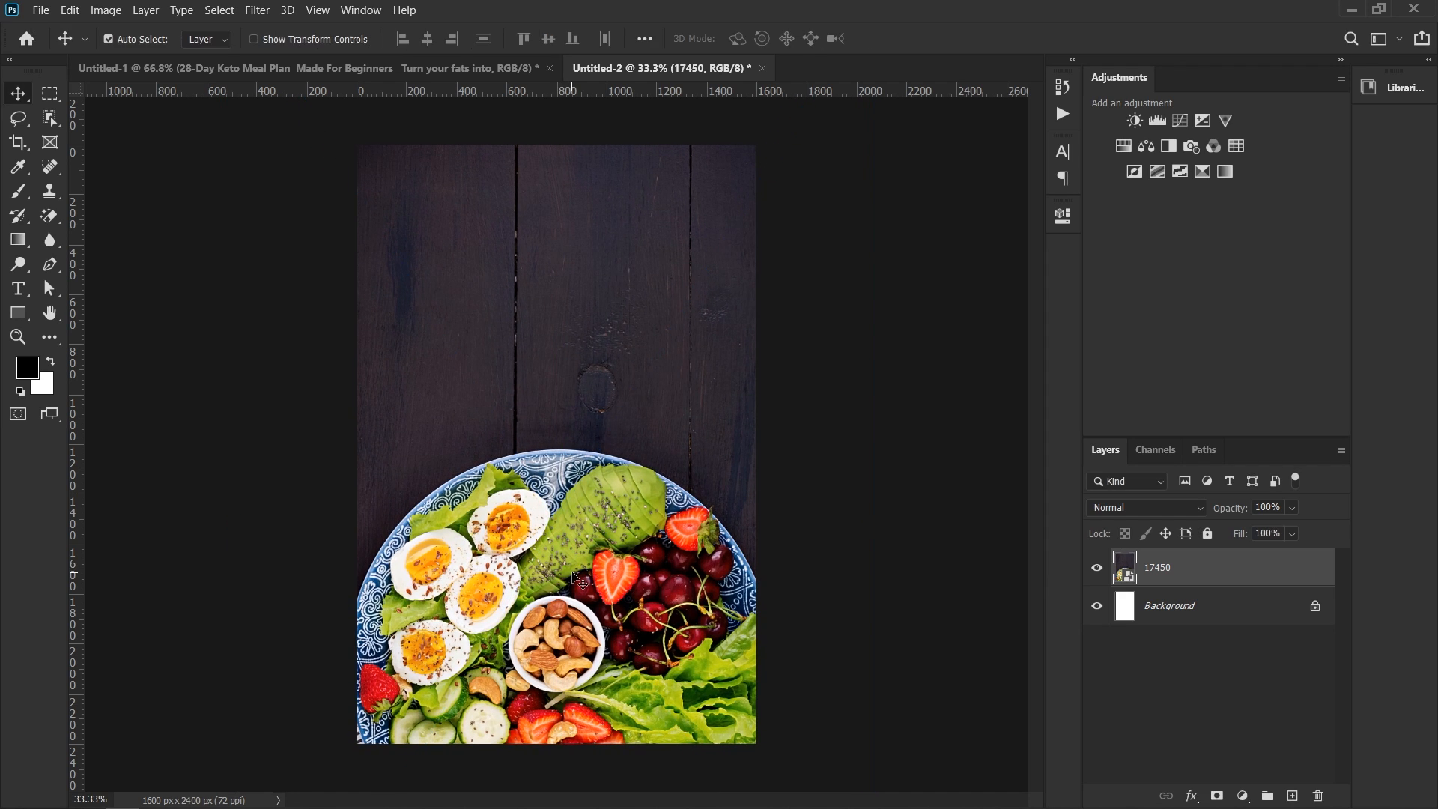
Step: Copy the words "28-Day" from the prepared text in Untitled-1 into a new text layer near the top of the Untitled-2 cover
{"action": "left_click", "coordinate": [417, 72]}
{"action": "key", "text": "t"}
{"action": "left_click_drag", "start_coordinate": [313, 303], "coordinate": [432, 303]}
{"action": "key", "text": "ctrl+c"}
{"action": "left_click", "coordinate": [600, 69]}
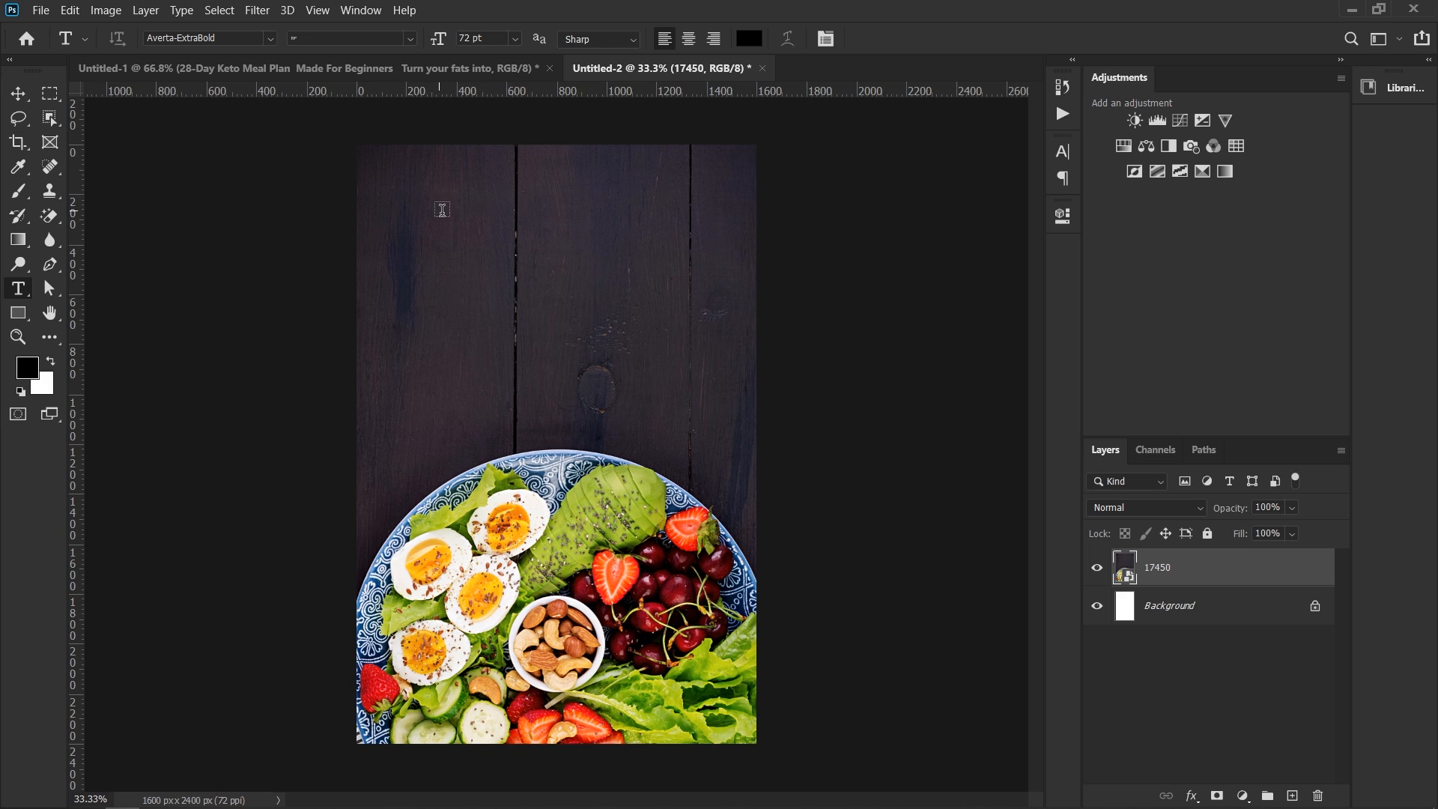
{"action": "key", "text": "ctrl+v"}
{"action": "key", "text": "ctrl+Return"}
Step: Enlarge the 28-Day text to span most of the cover width and move it to the upper centre of the cover
{"action": "key", "text": "ctrl+t"}
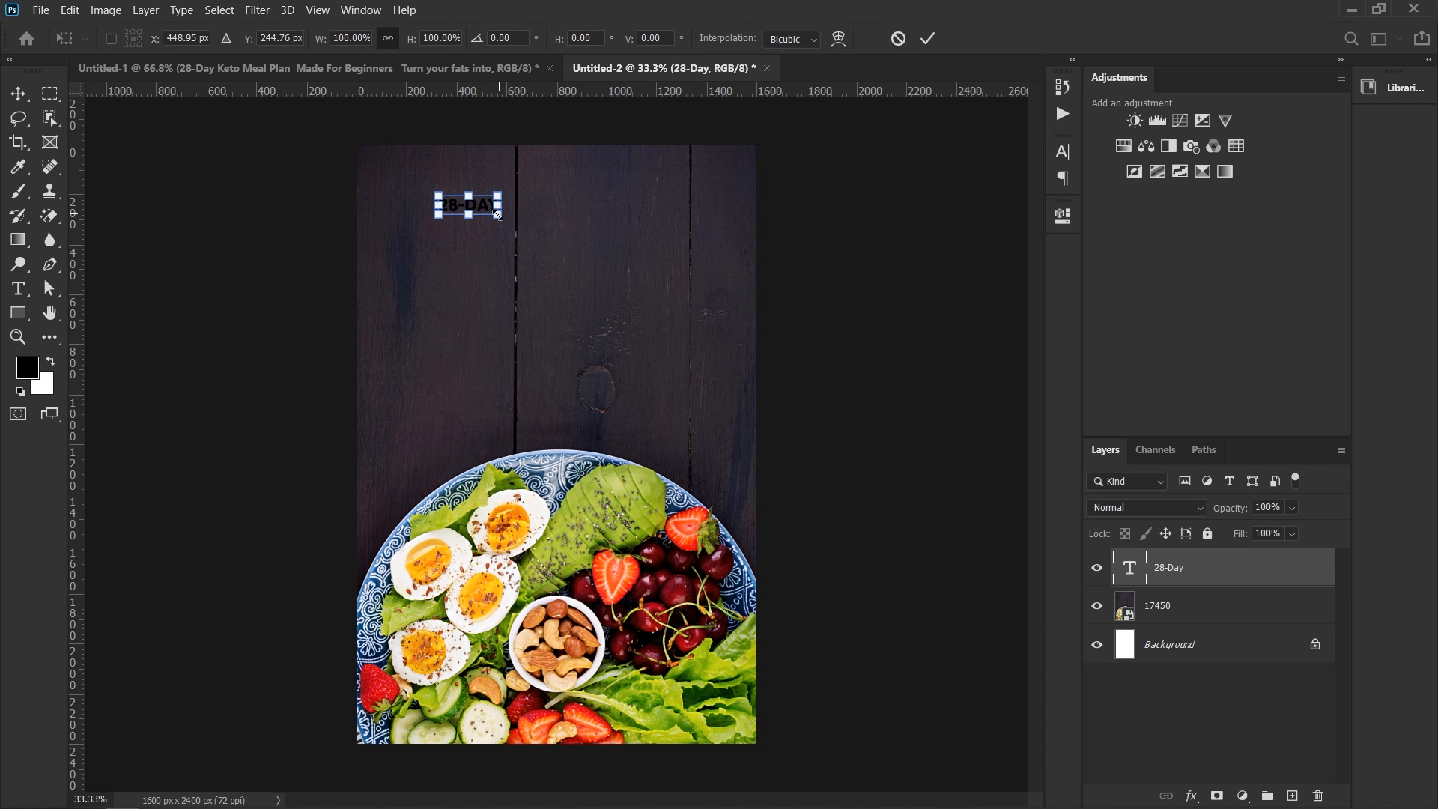
{"action": "left_click_drag", "start_coordinate": [498, 216], "coordinate": [707, 284]}
{"action": "key", "text": "Return"}
{"action": "key", "text": "v"}
{"action": "left_click_drag", "start_coordinate": [605, 248], "coordinate": [676, 195]}
{"action": "key", "text": "ctrl+space"}
{"action": "scroll", "coordinate": [670, 262], "scroll_direction": "up", "scroll_amount": 2}
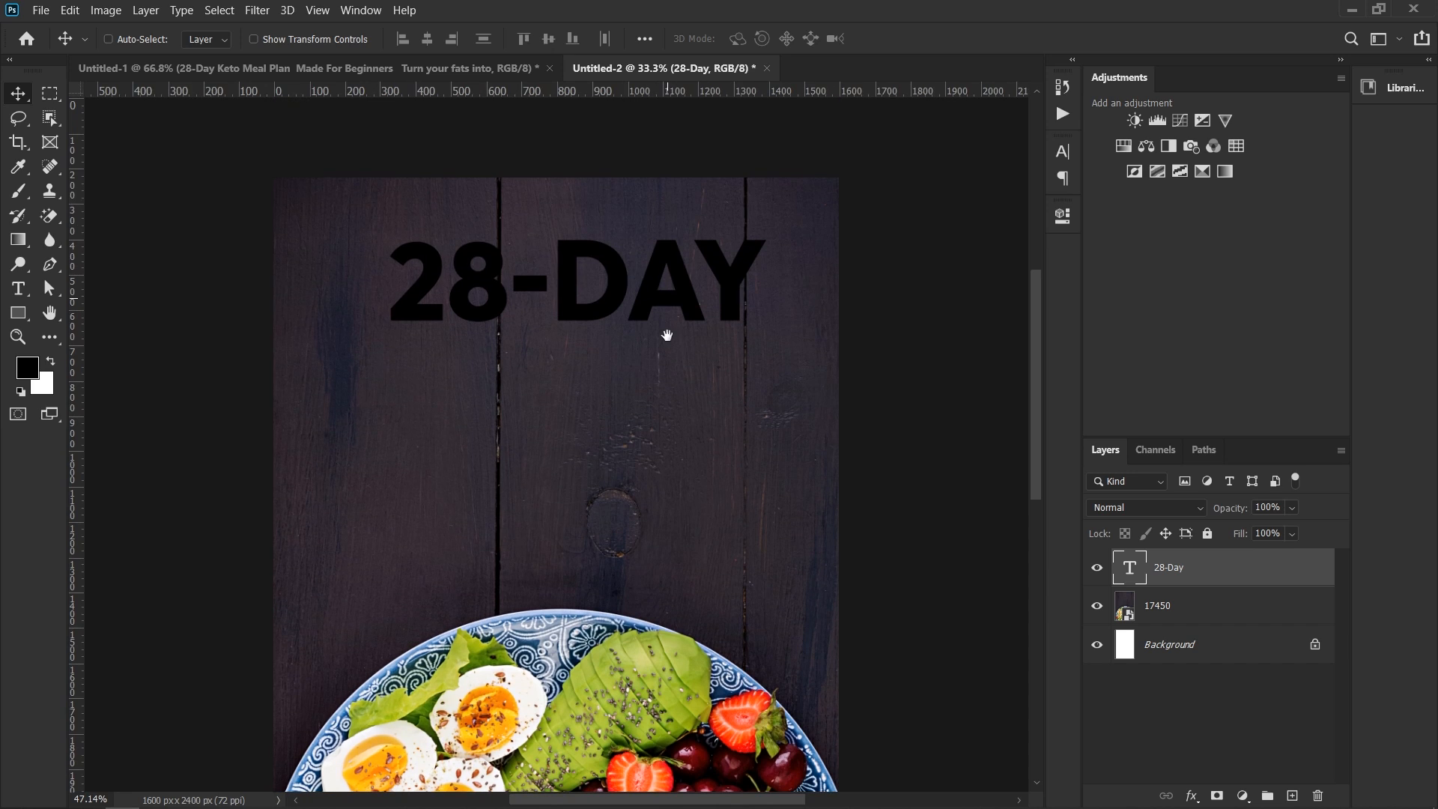
Step: Copy the word "Keto" from Untitled-1 into a new text layer below 28-DAY on the Untitled-2 cover
{"action": "left_click", "coordinate": [498, 69]}
{"action": "key", "text": "t"}
{"action": "left_click_drag", "start_coordinate": [441, 305], "coordinate": [536, 306]}
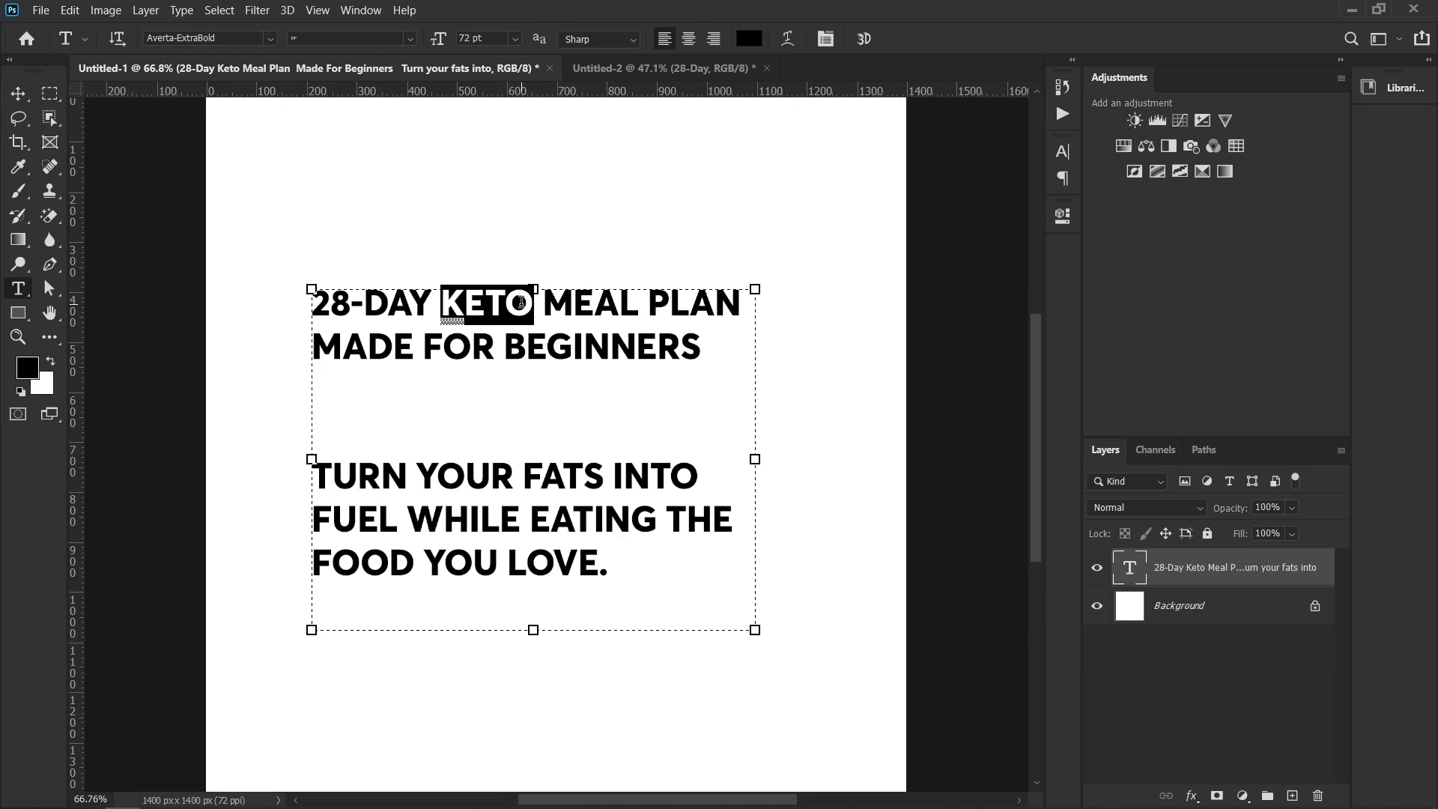
{"action": "left_click", "coordinate": [662, 68]}
{"action": "left_click", "coordinate": [434, 328]}
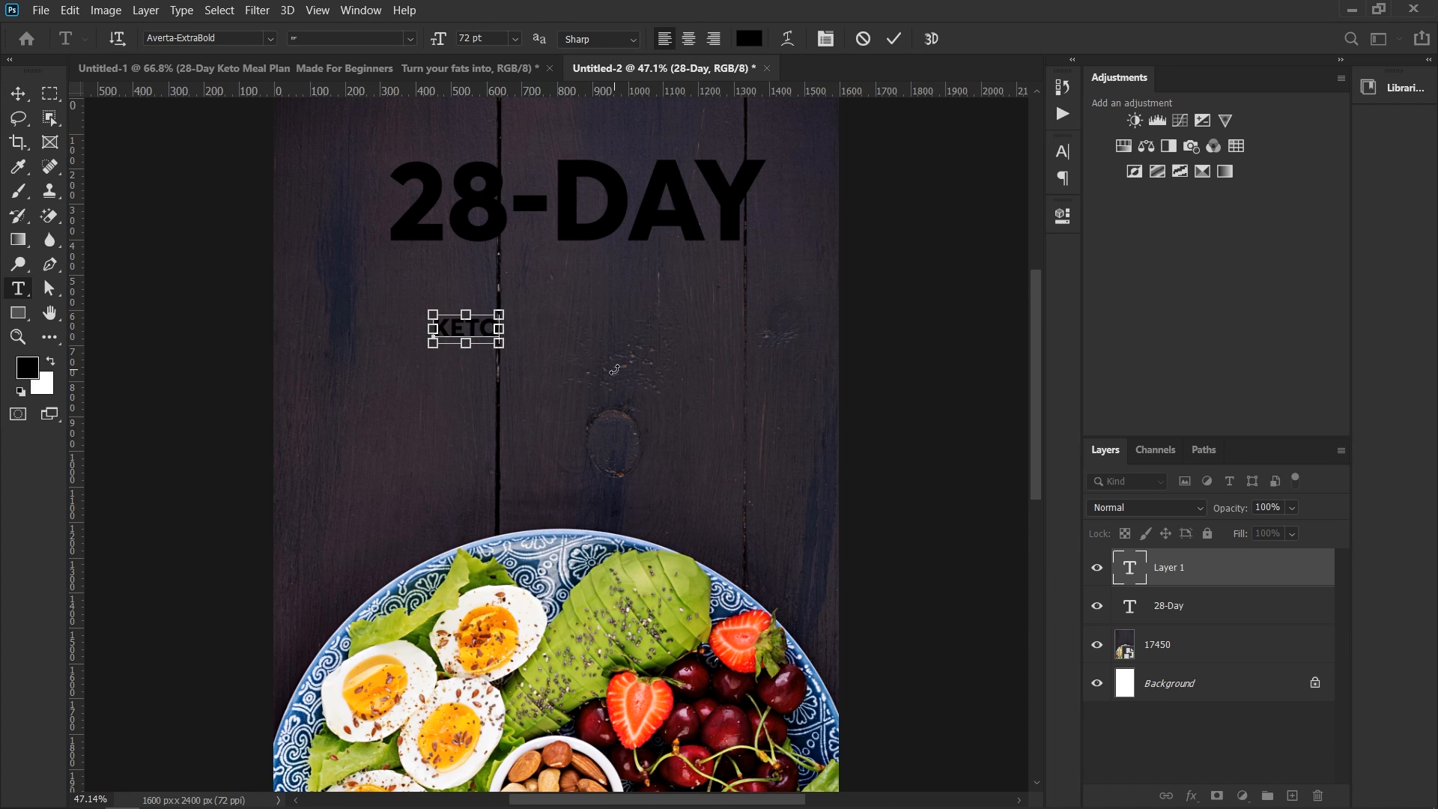
{"action": "key", "text": "ctrl+v"}
Step: Enlarge the Keto text to about 426 pt and place it directly under 28-DAY, matching that line's width
{"action": "key", "text": "ctrl+t"}
{"action": "left_click_drag", "start_coordinate": [500, 345], "coordinate": [805, 475]}
{"action": "key", "text": "Return"}
{"action": "left_click_drag", "start_coordinate": [658, 387], "coordinate": [783, 455]}
{"action": "key", "text": "ctrl+t"}
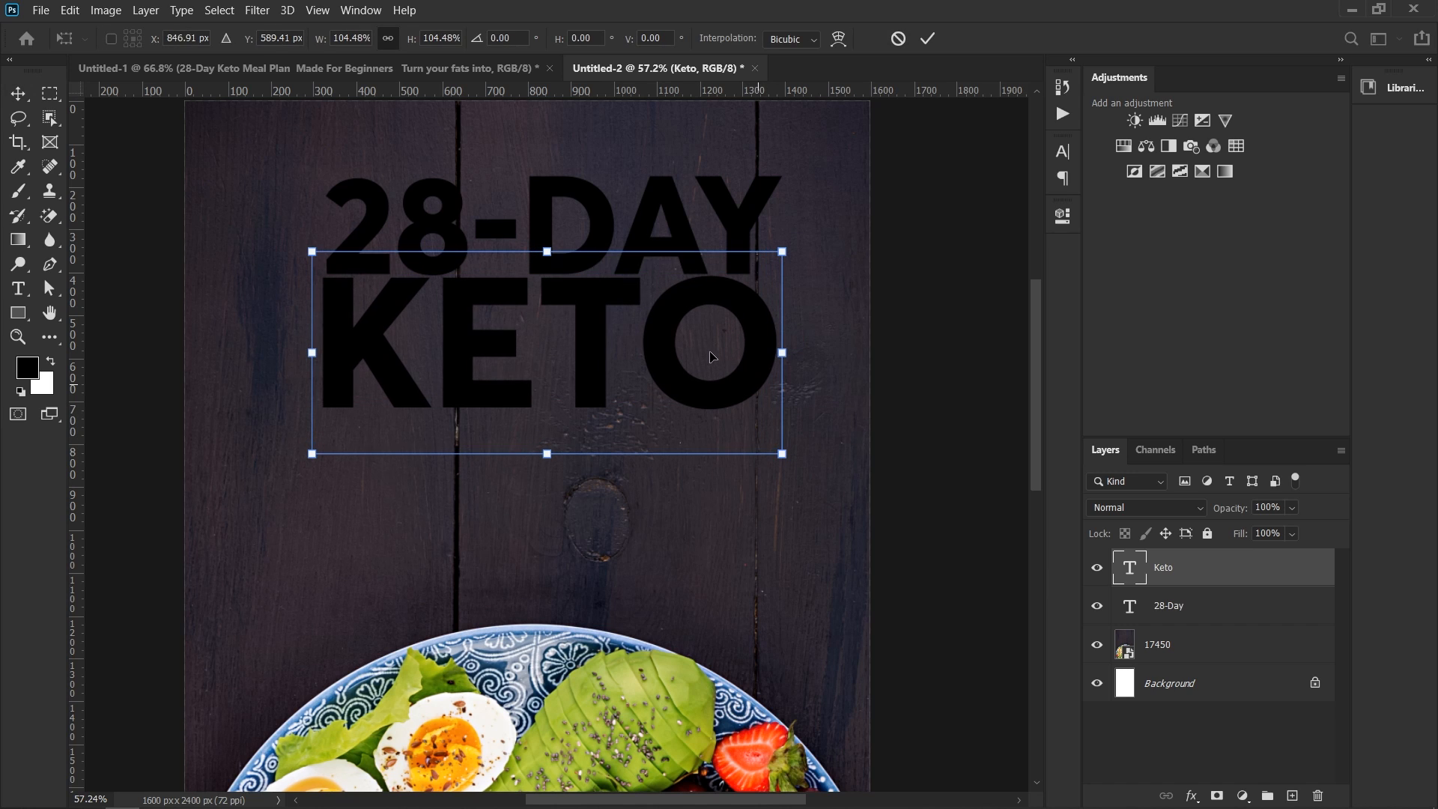
{"action": "key", "text": "Return"}
Step: Change the Keto text's font to Bebas Neue Pro Bold
{"action": "key", "text": "t"}
{"action": "left_click", "coordinate": [215, 38]}
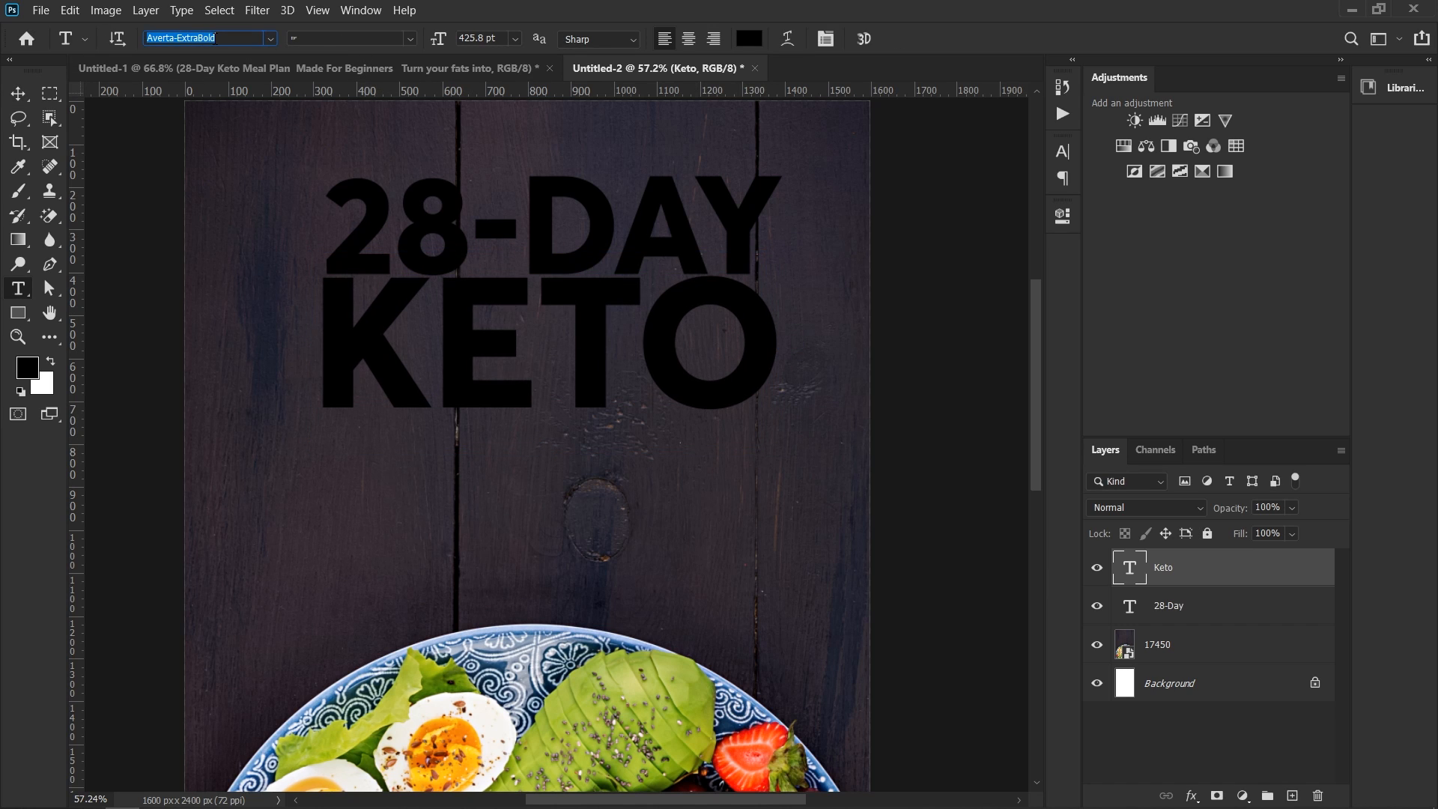
{"action": "type", "text": "be"}
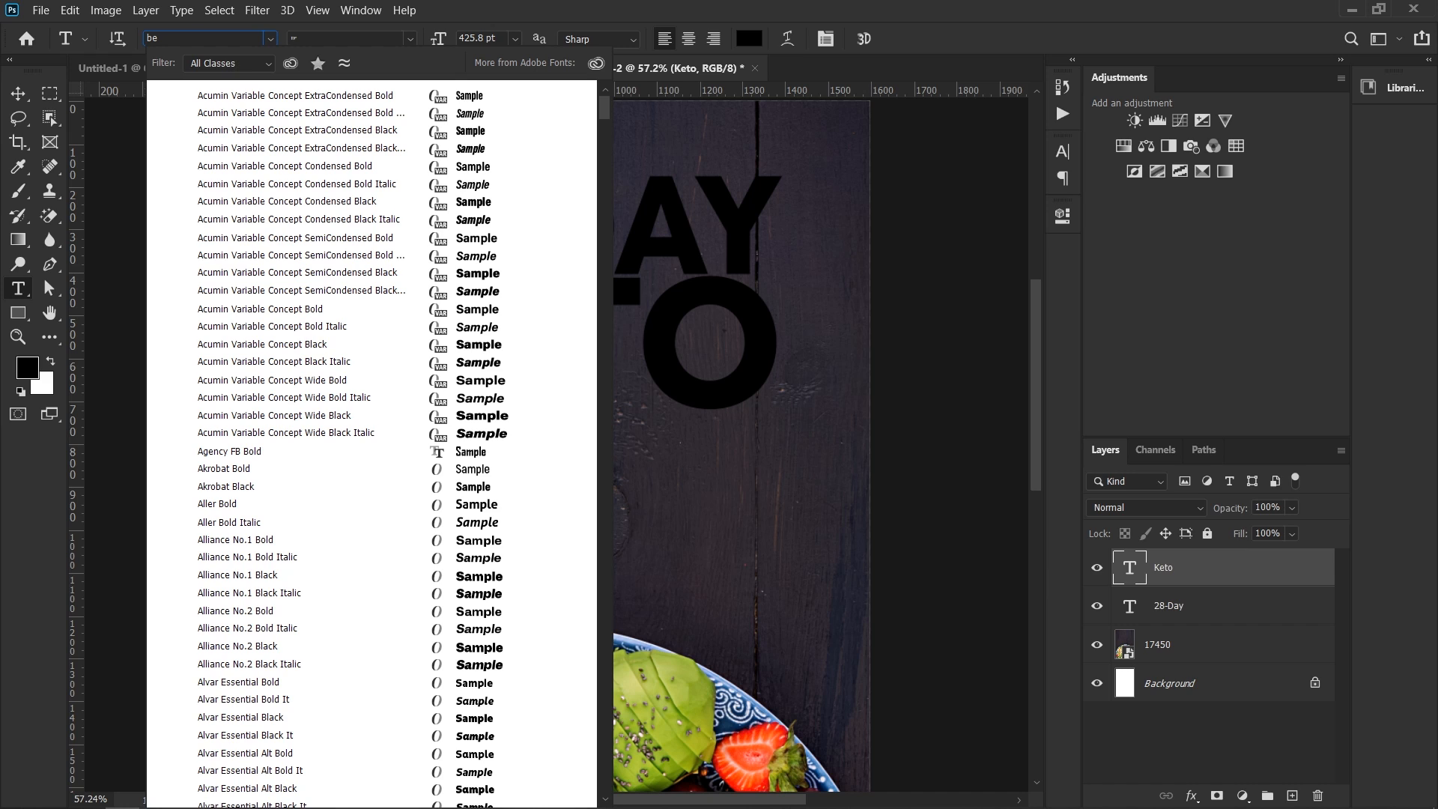
{"action": "type", "text": "bas Neue Pro"}
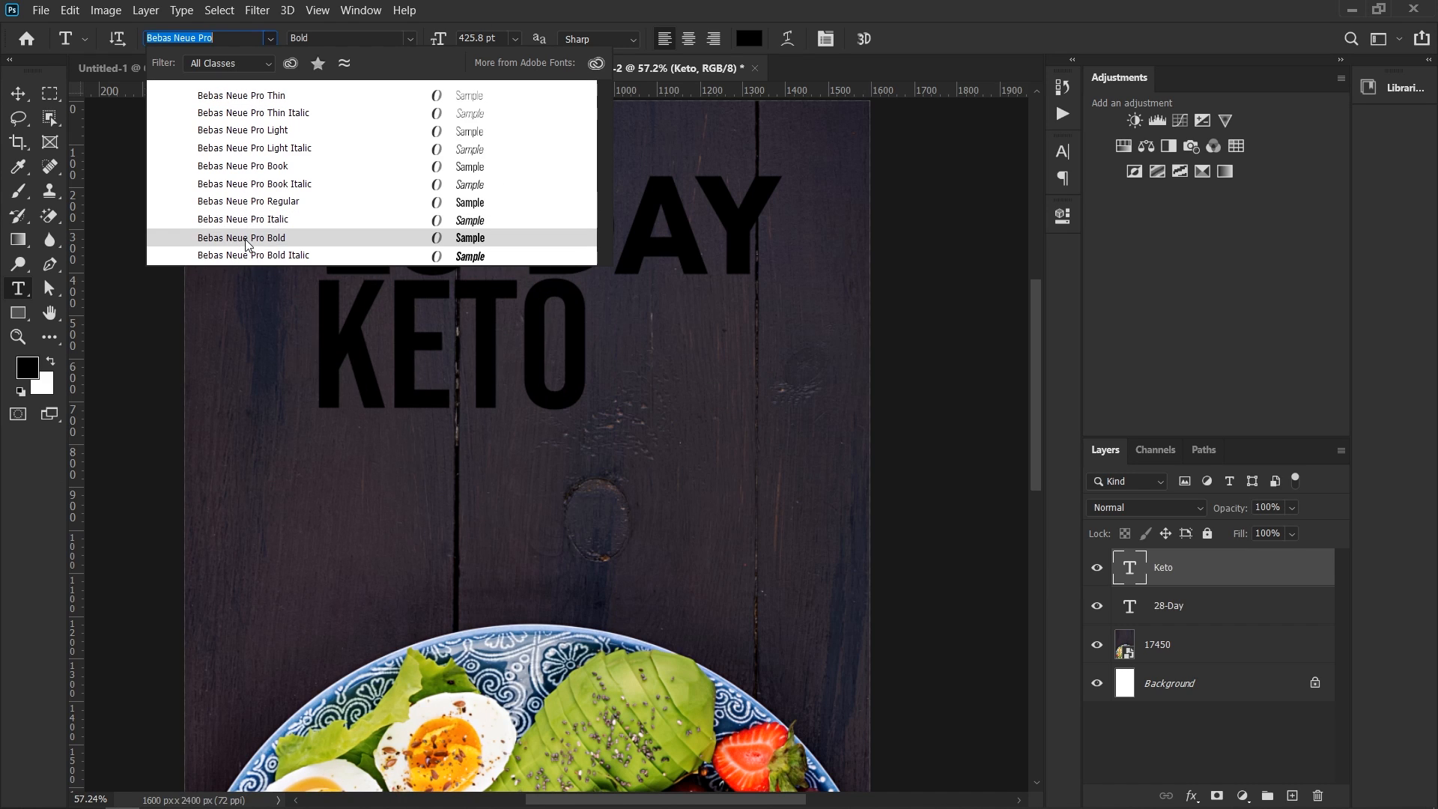
{"action": "left_click", "coordinate": [247, 237]}
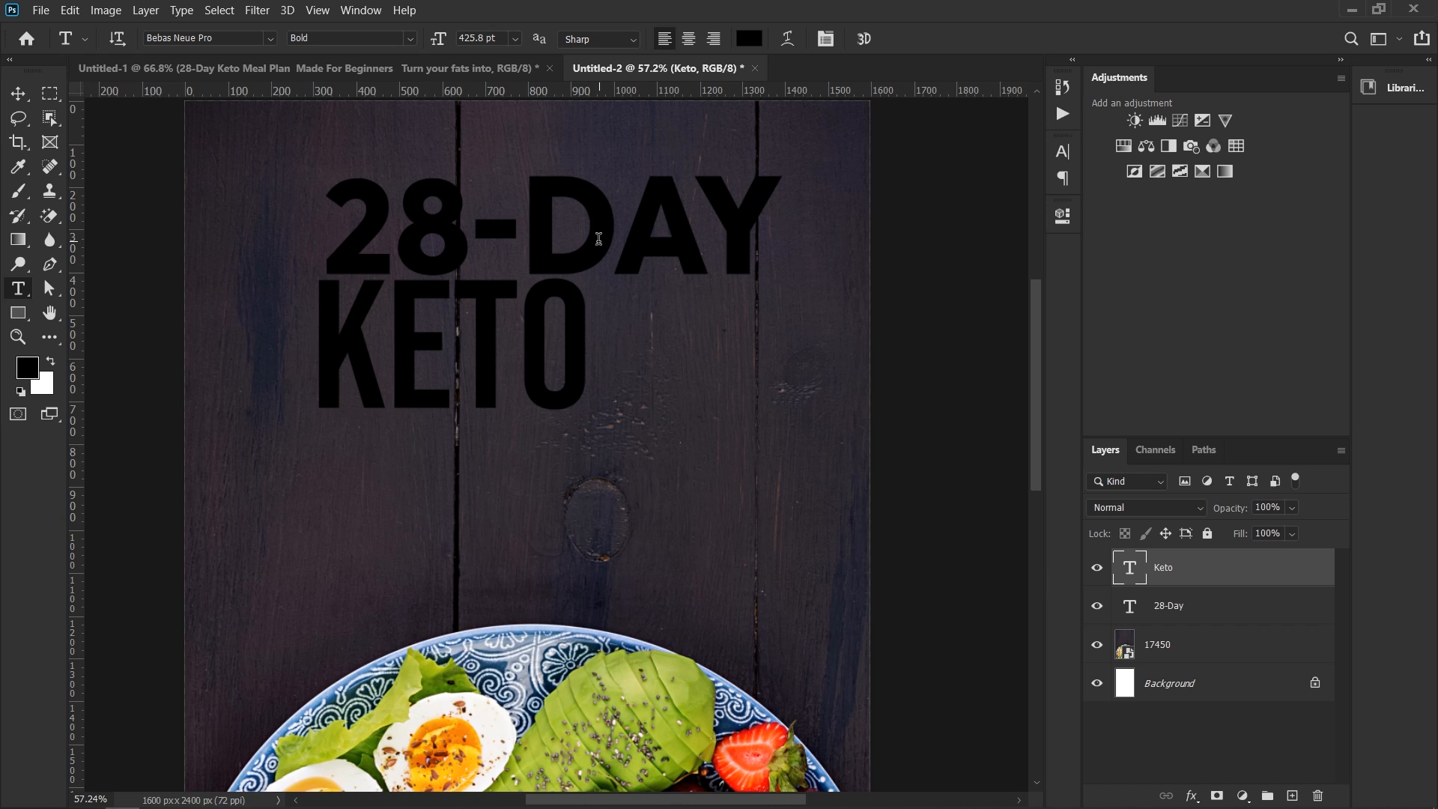
Step: Scale the Keto text up proportionally to about 715 pt so it is as wide as the 28-DAY line
{"action": "key", "text": "ctrl+t"}
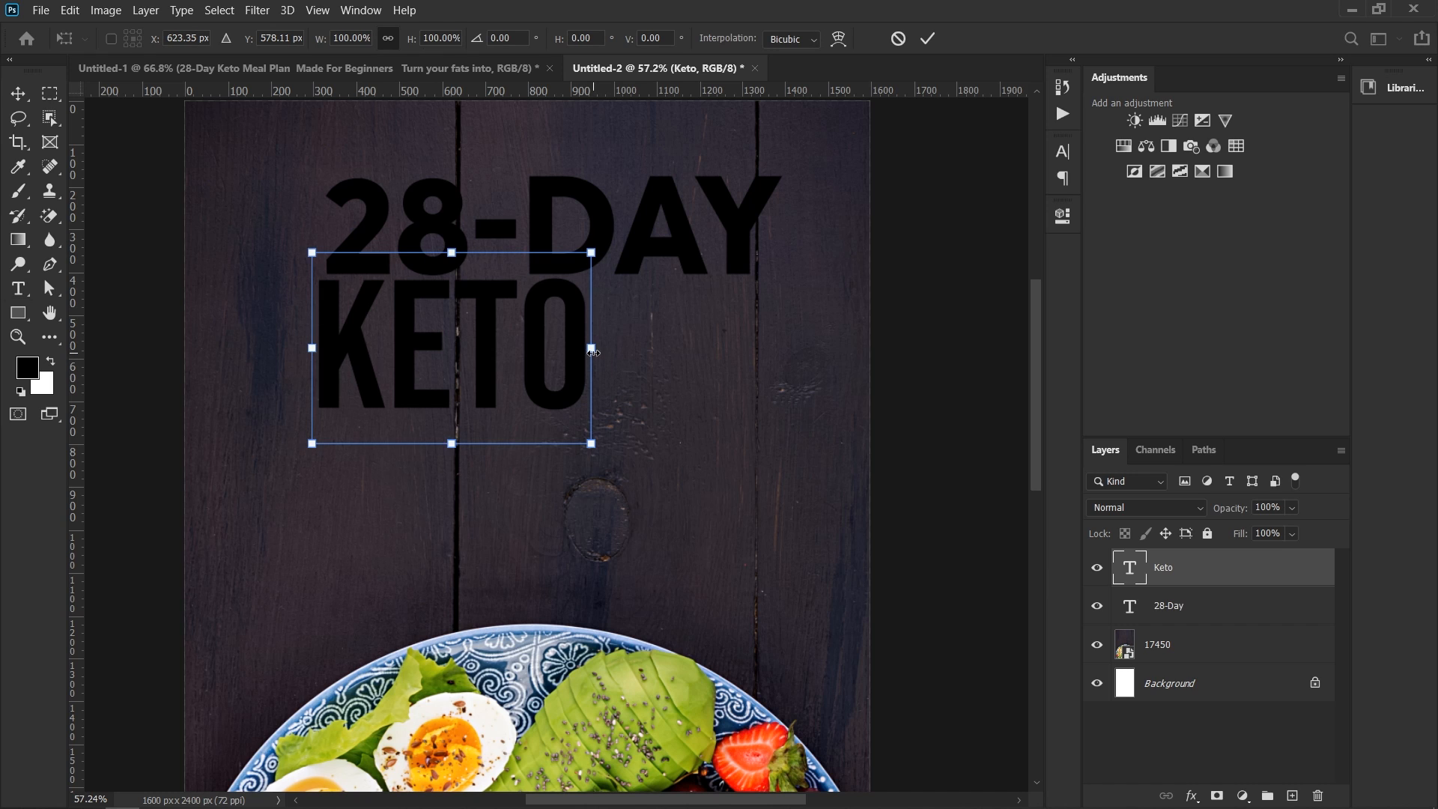
{"action": "left_click_drag", "start_coordinate": [592, 352], "coordinate": [783, 353]}
{"action": "key", "text": "Return"}
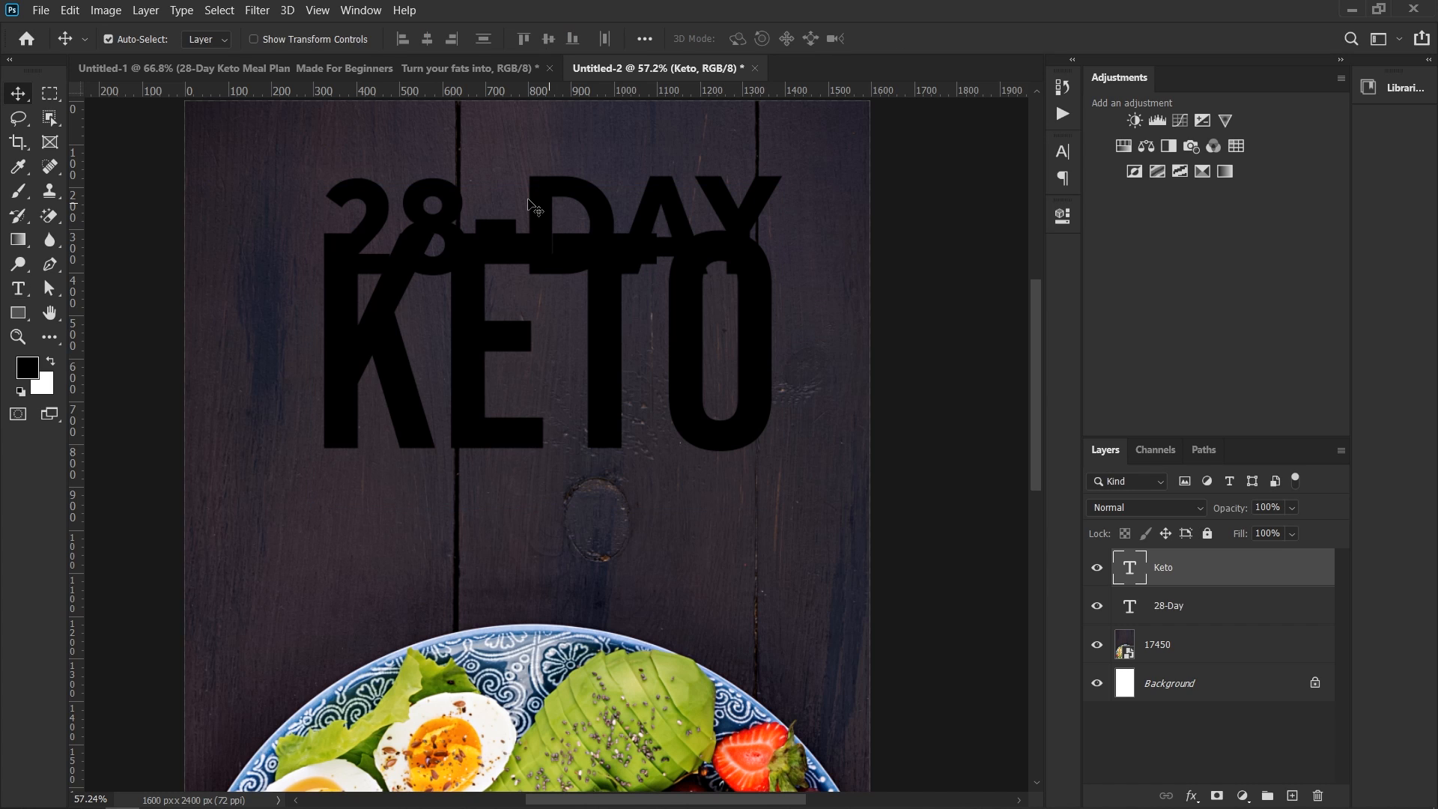
Step: Move the 28-Day text up above KETO and shrink it to about 251 pt, keeping the left edges aligned
{"action": "left_click_drag", "start_coordinate": [541, 209], "coordinate": [541, 166]}
{"action": "scroll", "coordinate": [609, 337], "scroll_direction": "up", "scroll_amount": 2}
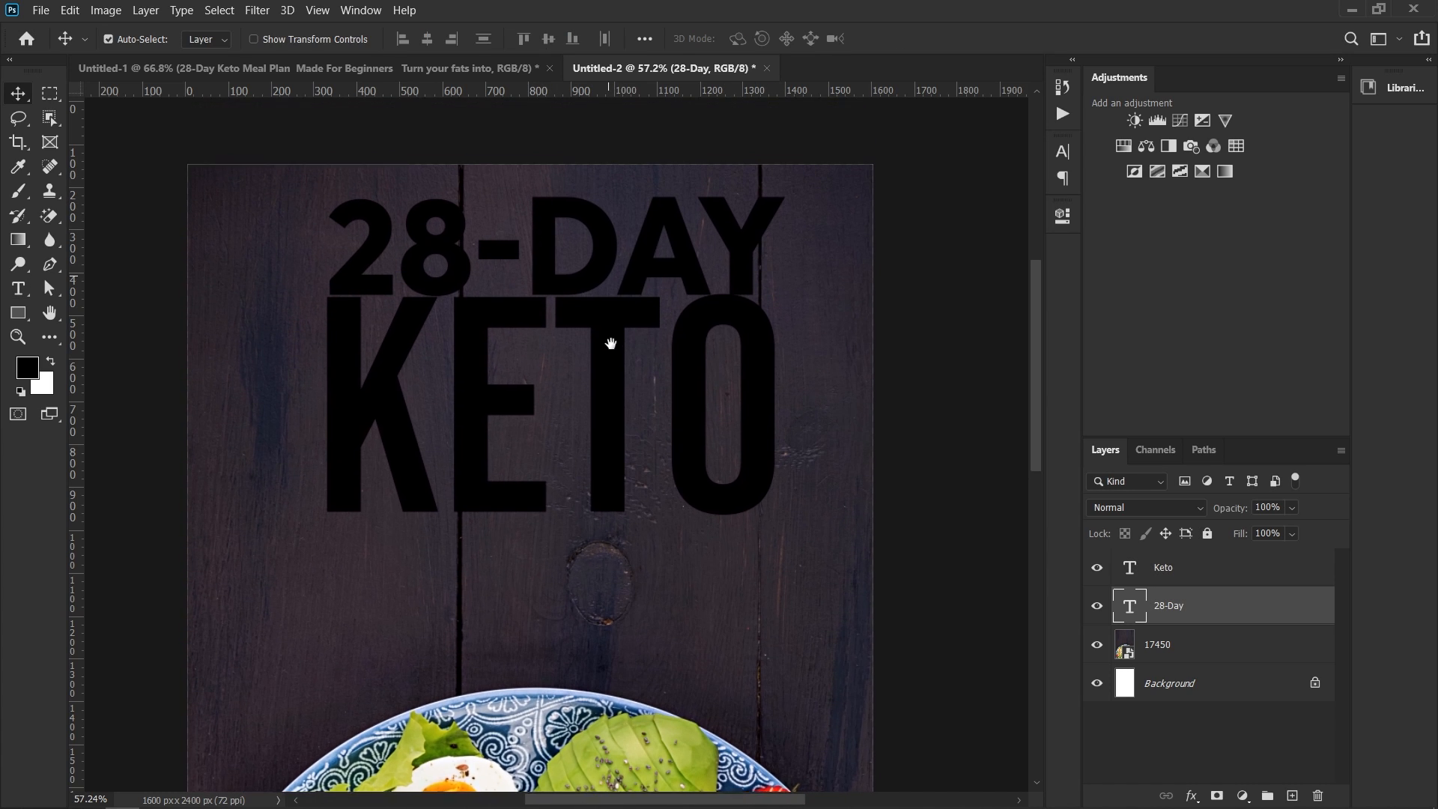
{"action": "key", "text": "ctrl+t"}
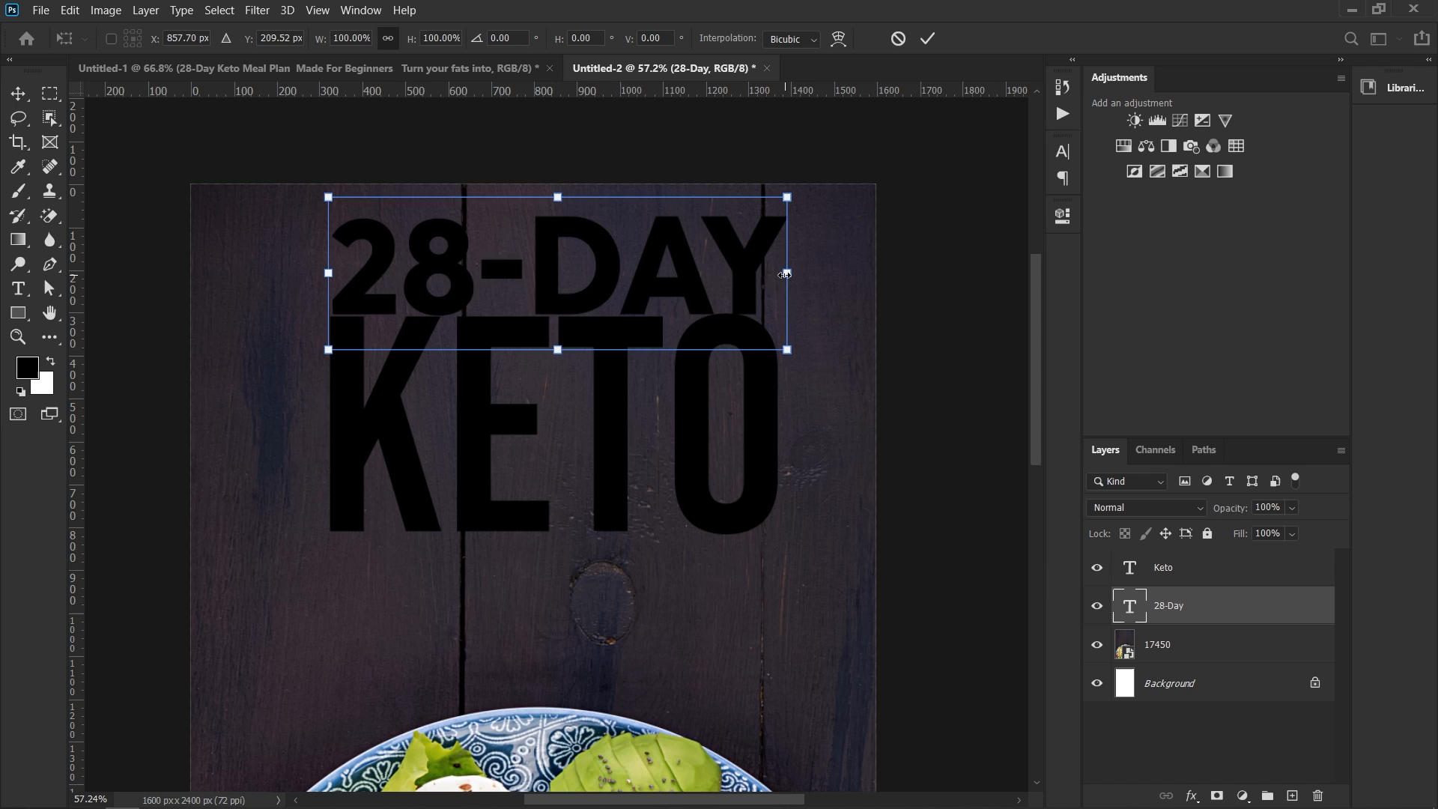
{"action": "left_click_drag", "start_coordinate": [787, 200], "coordinate": [686, 214]}
{"action": "key", "text": "Return"}
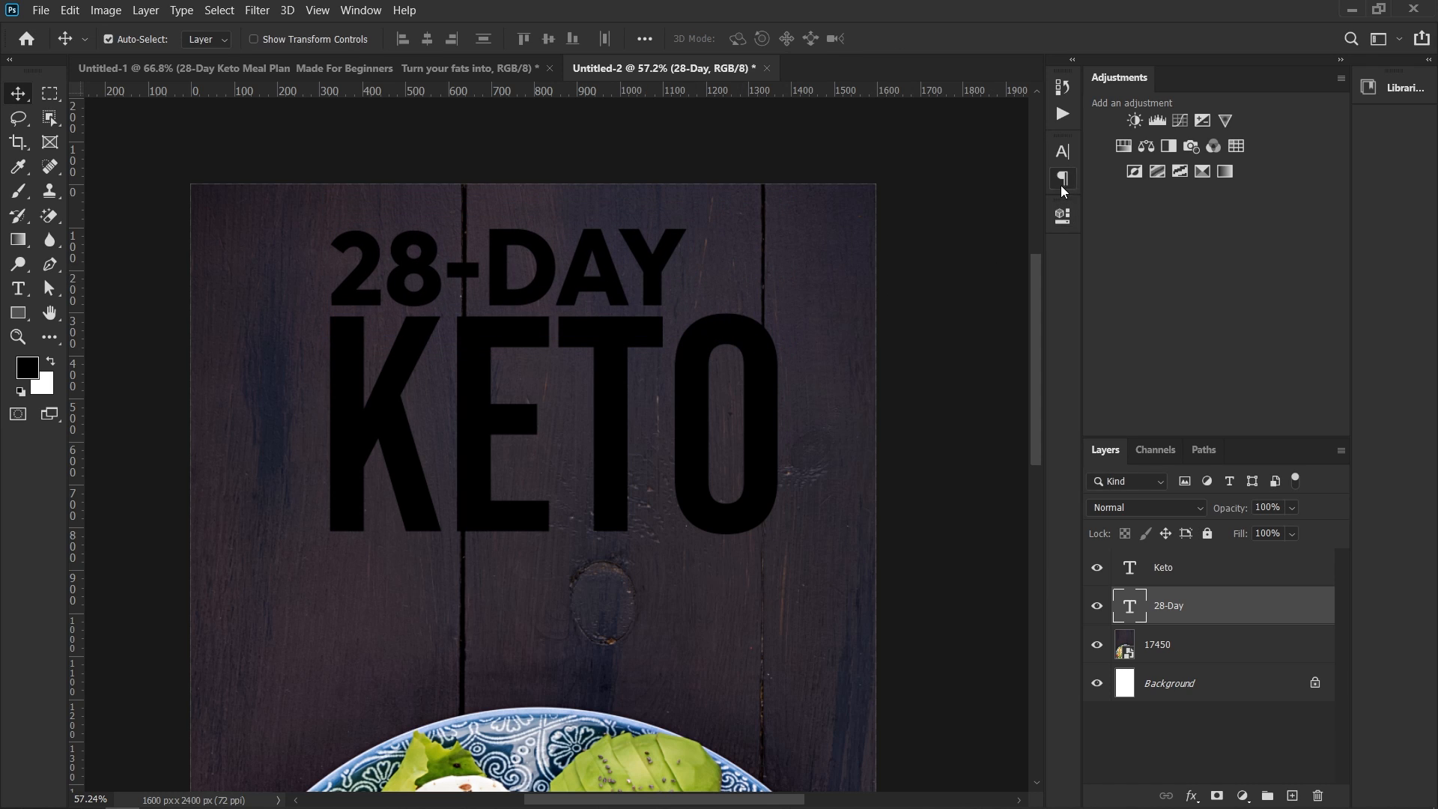
Step: Set the 28-Day text's tracking to 200 and scale it down to about 236 pt to fit the width of KETO
{"action": "left_click", "coordinate": [1063, 151]}
{"action": "left_click", "coordinate": [1033, 222]}
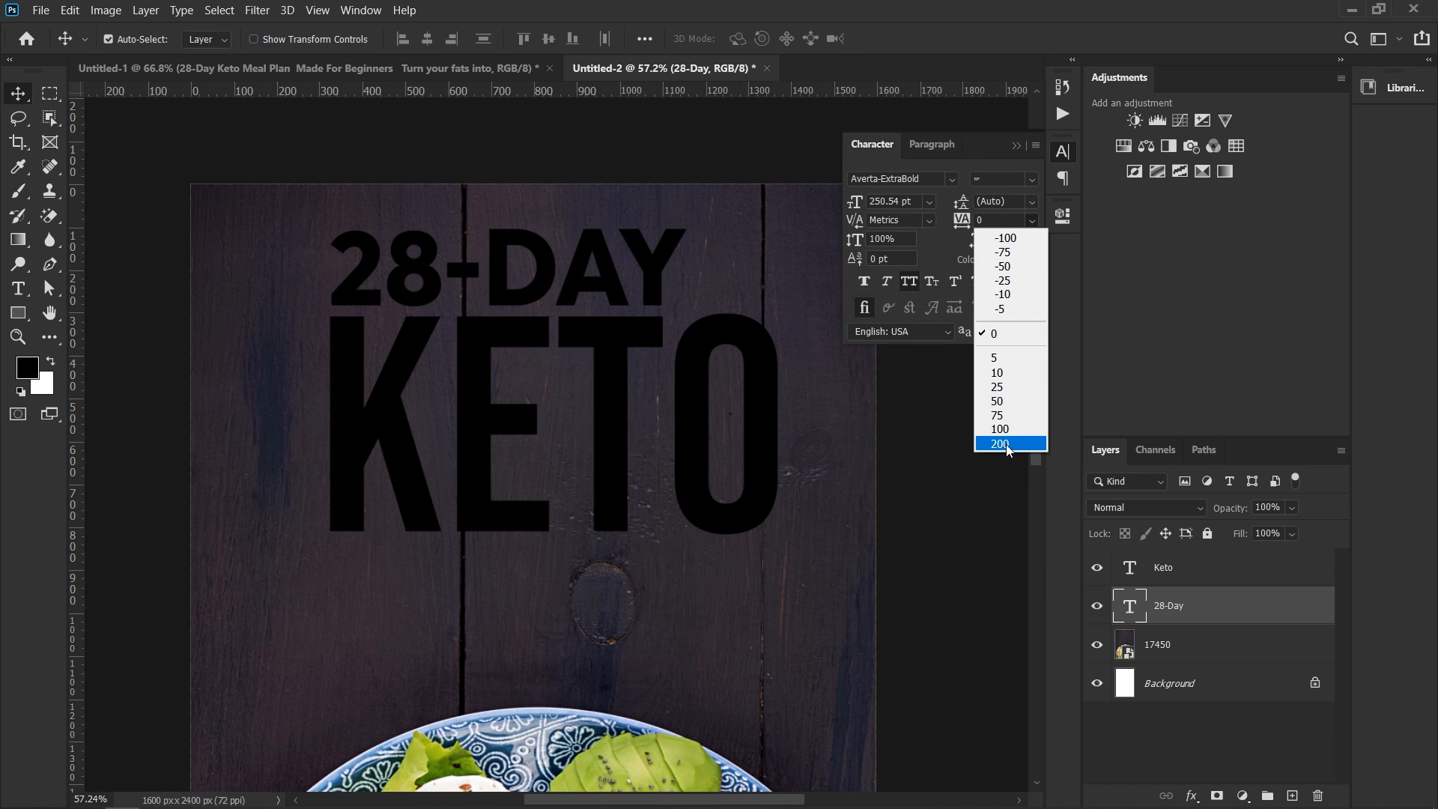
{"action": "left_click", "coordinate": [1006, 442]}
{"action": "left_click", "coordinate": [1063, 153]}
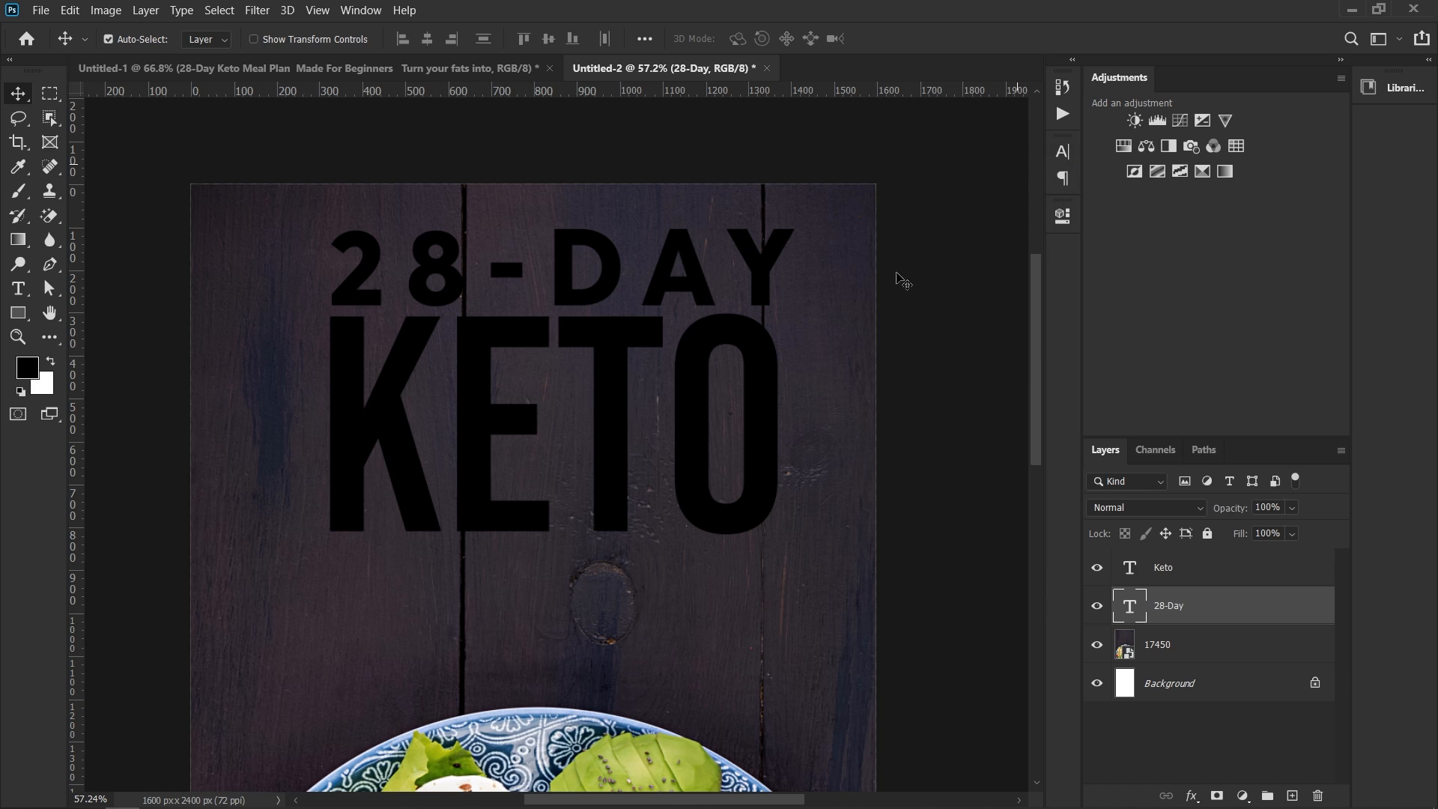
{"action": "key", "text": "ctrl+t"}
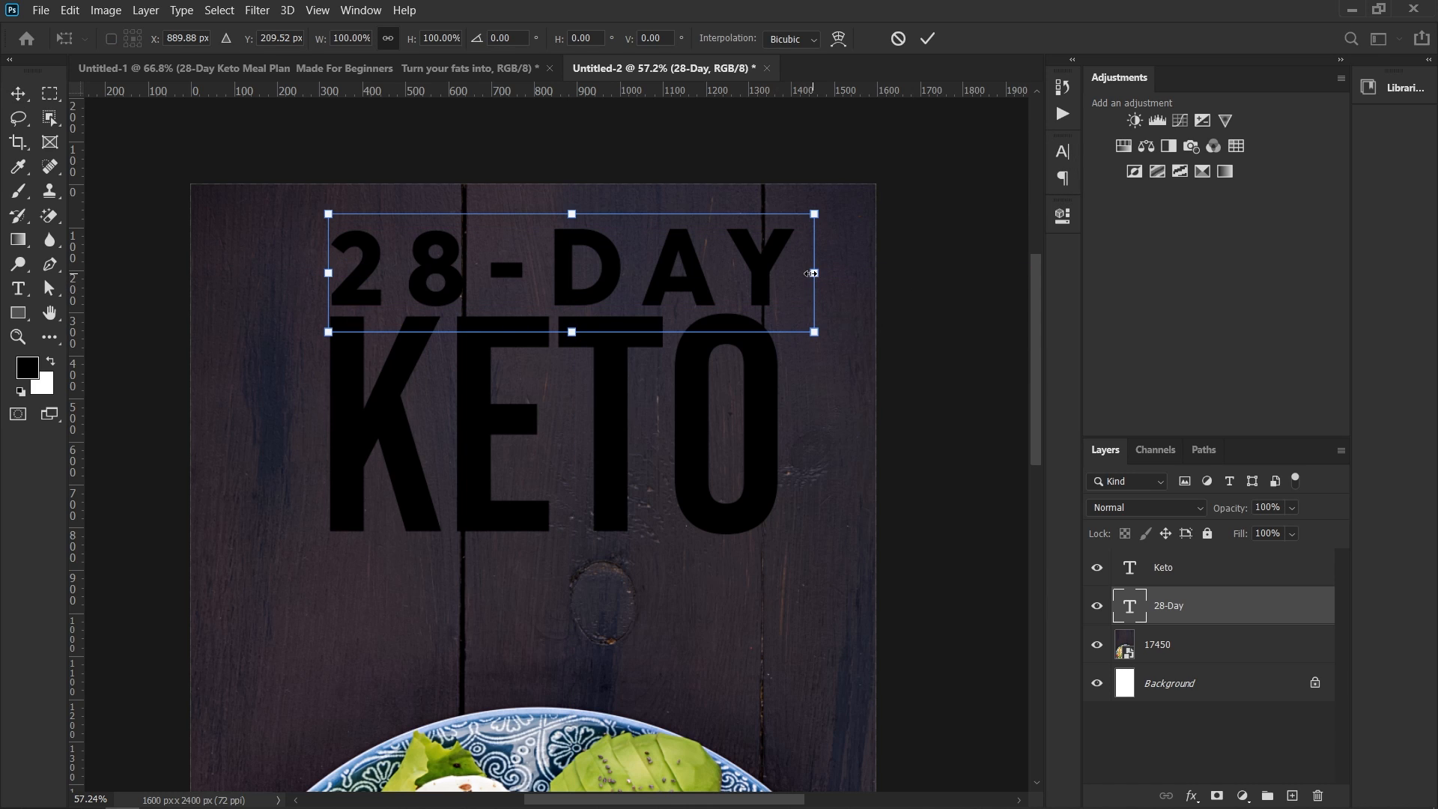
{"action": "left_click_drag", "start_coordinate": [814, 274], "coordinate": [786, 273]}
{"action": "key", "text": "Return"}
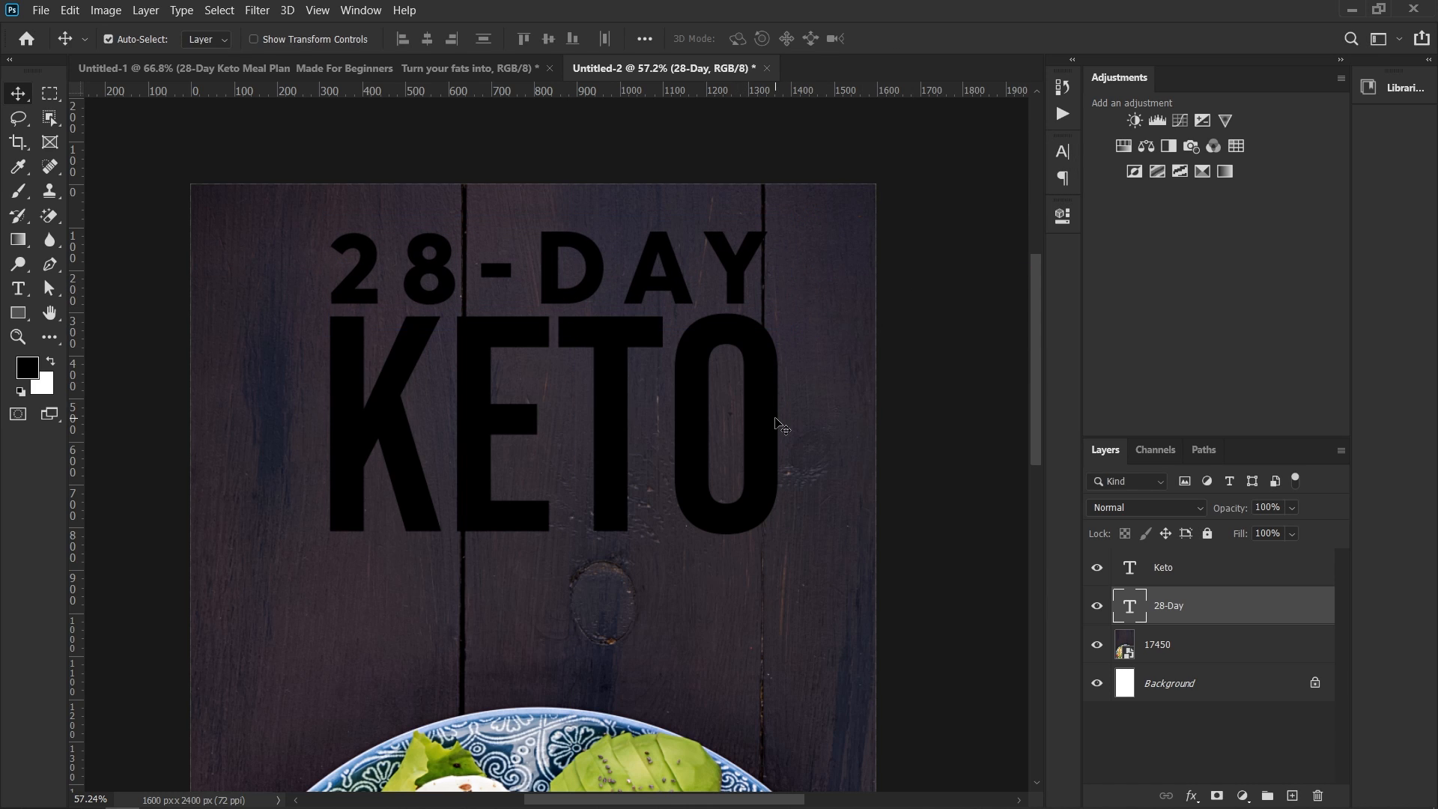
Step: Copy the words "Meal Plan" from Untitled-1 into a new text layer between KETO and the plate in Untitled-2
{"action": "scroll", "coordinate": [781, 412], "scroll_direction": "down", "scroll_amount": 2}
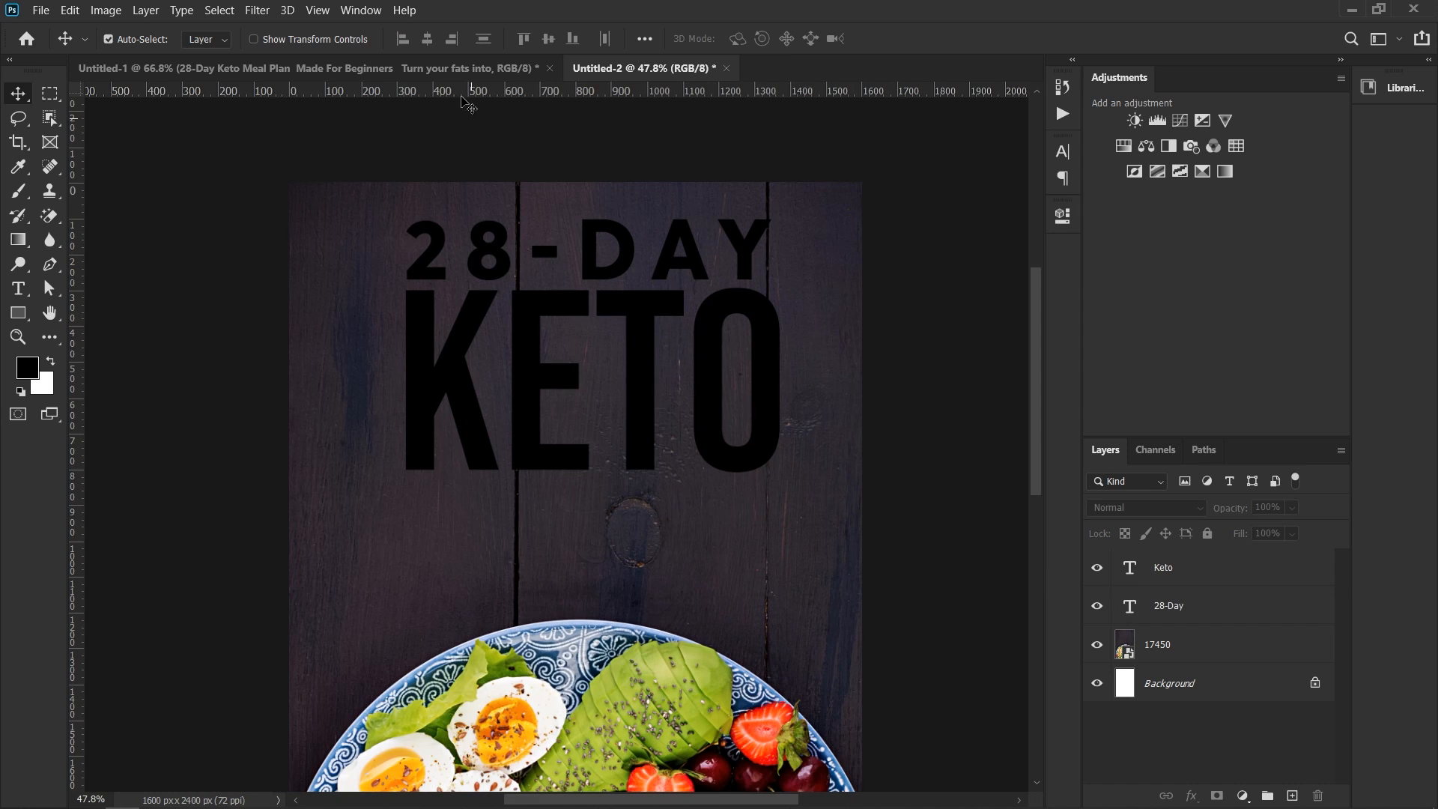
{"action": "left_click", "coordinate": [416, 68]}
{"action": "key", "text": "t"}
{"action": "left_click_drag", "start_coordinate": [543, 304], "coordinate": [747, 304]}
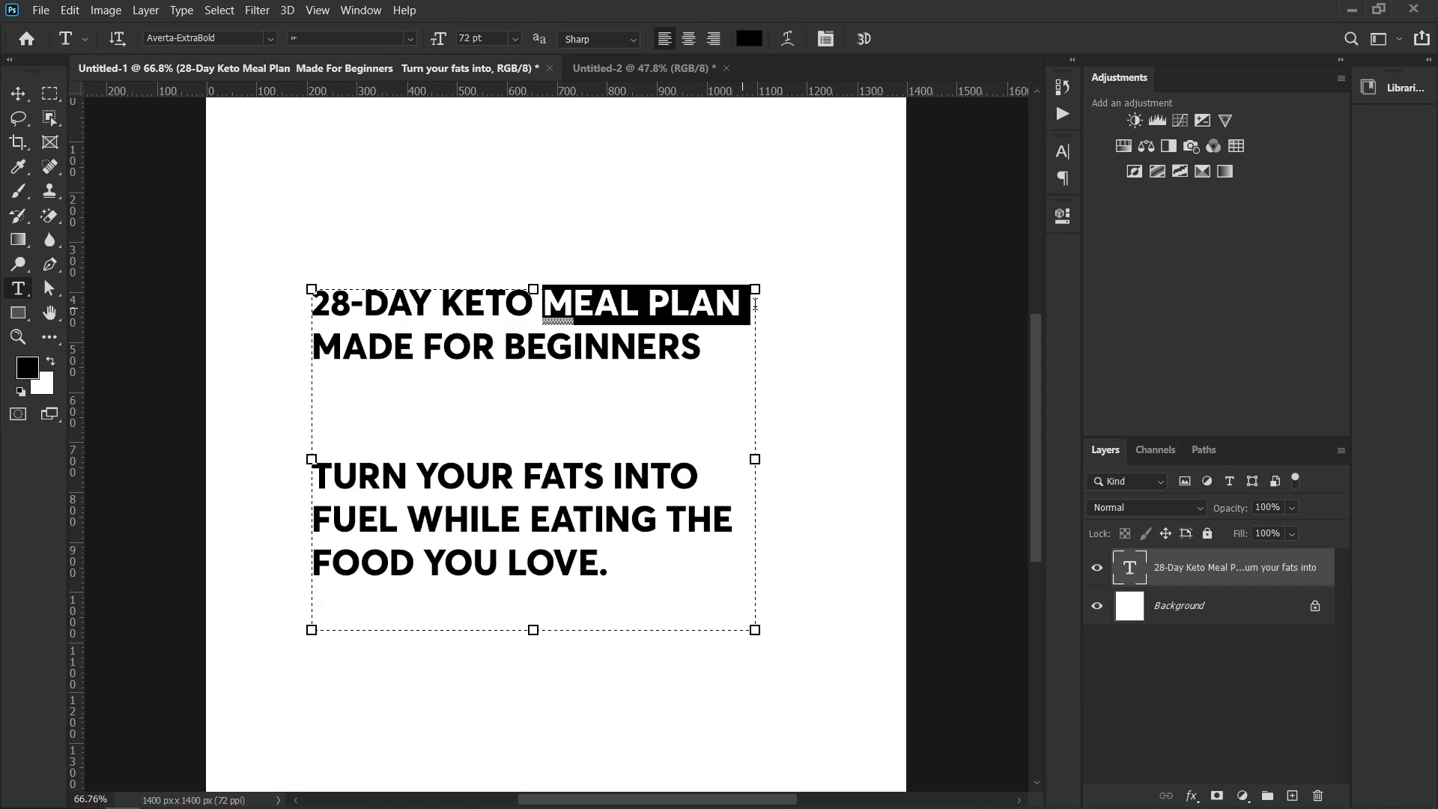
{"action": "left_click", "coordinate": [626, 78]}
{"action": "left_click", "coordinate": [456, 472]}
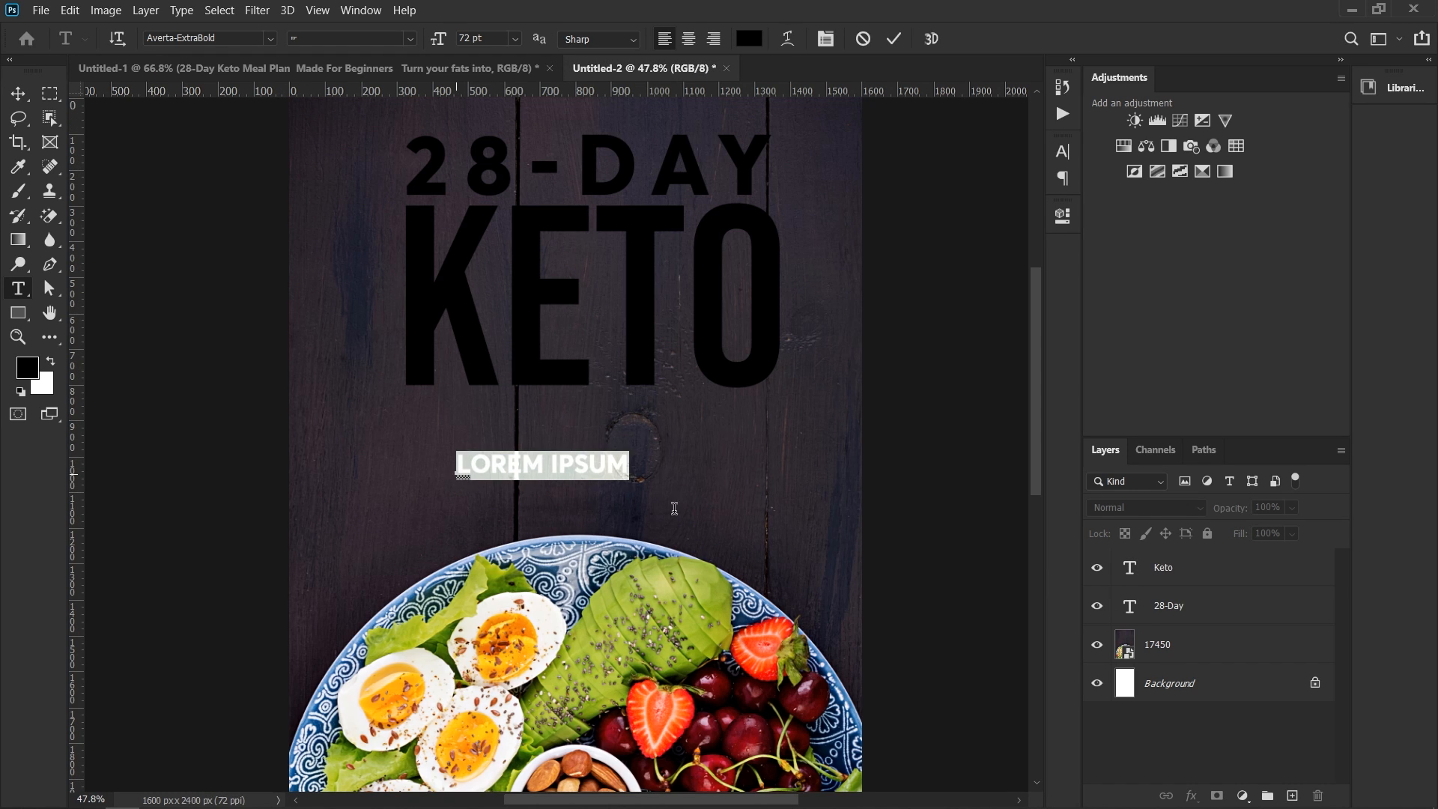
{"action": "type", "text": "Meal Plan"}
{"action": "key", "text": "ctrl+Return"}
Step: Enlarge the Meal Plan text to about 196 pt, roughly as wide as KETO
{"action": "key", "text": "ctrl+t"}
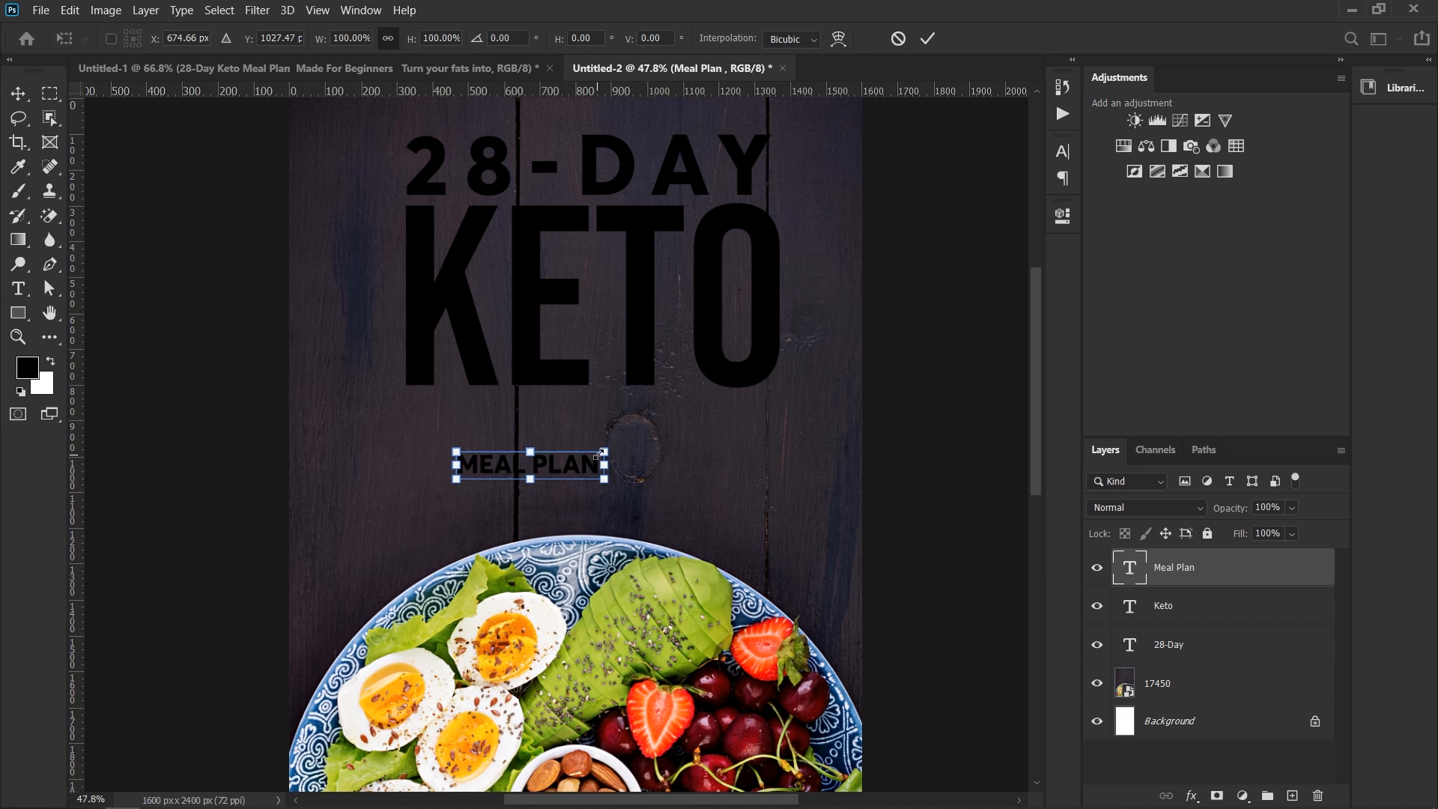
{"action": "left_click_drag", "start_coordinate": [604, 451], "coordinate": [861, 402]}
{"action": "key", "text": "Return"}
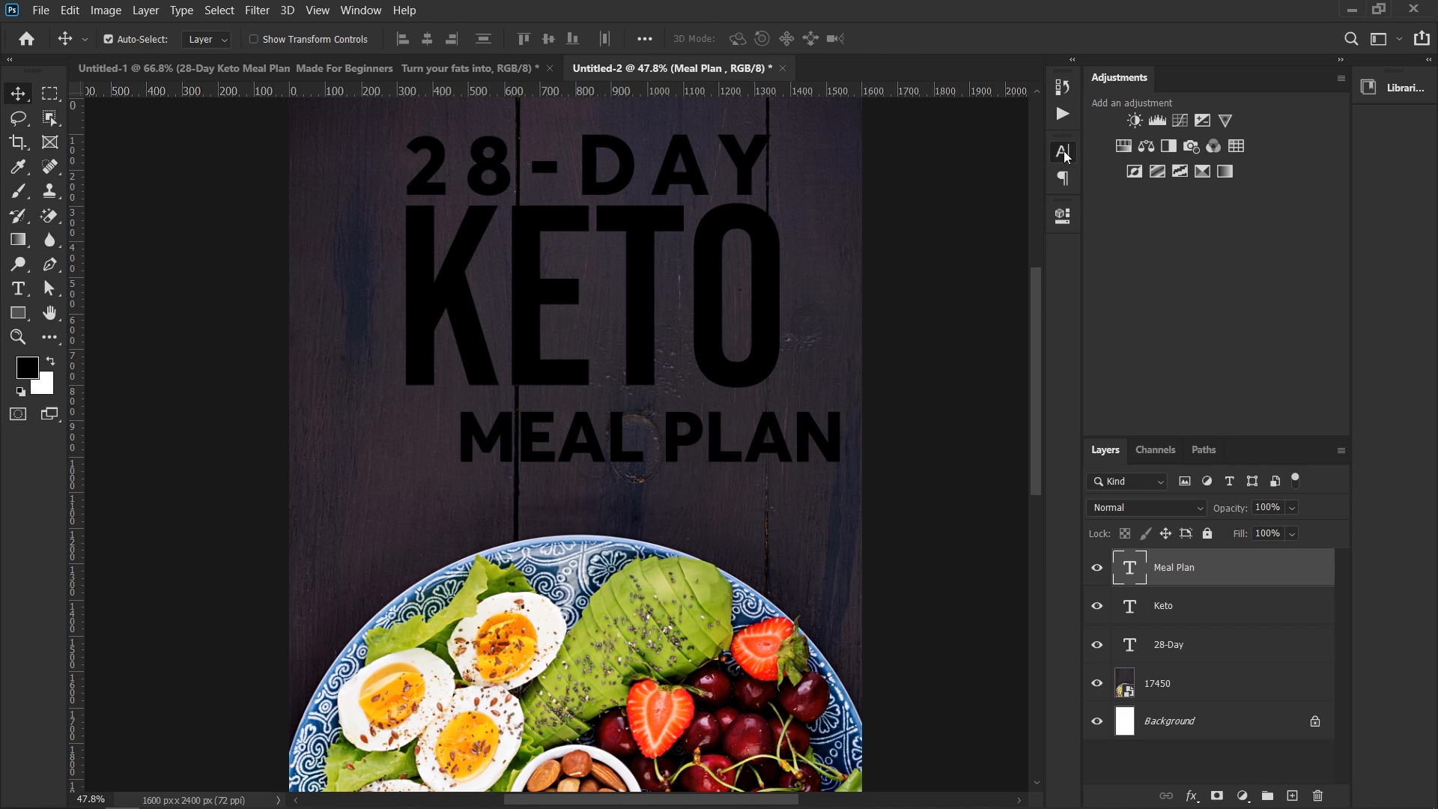
Step: Recolor the 28-Day, Keto and Meal Plan text layers white
{"action": "left_click", "coordinate": [1063, 151]}
{"action": "left_click", "coordinate": [1189, 620]}
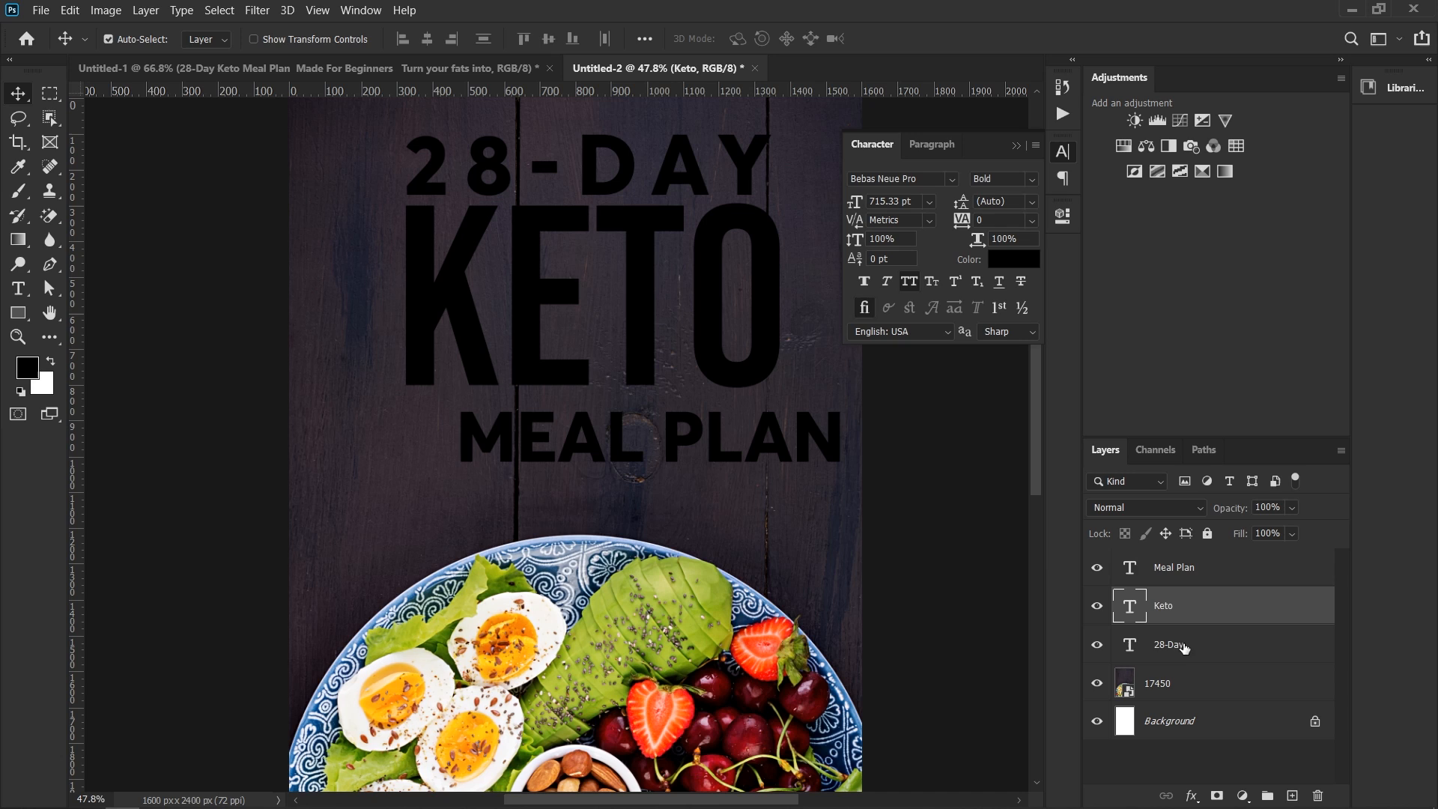
{"action": "left_click", "coordinate": [1184, 659]}
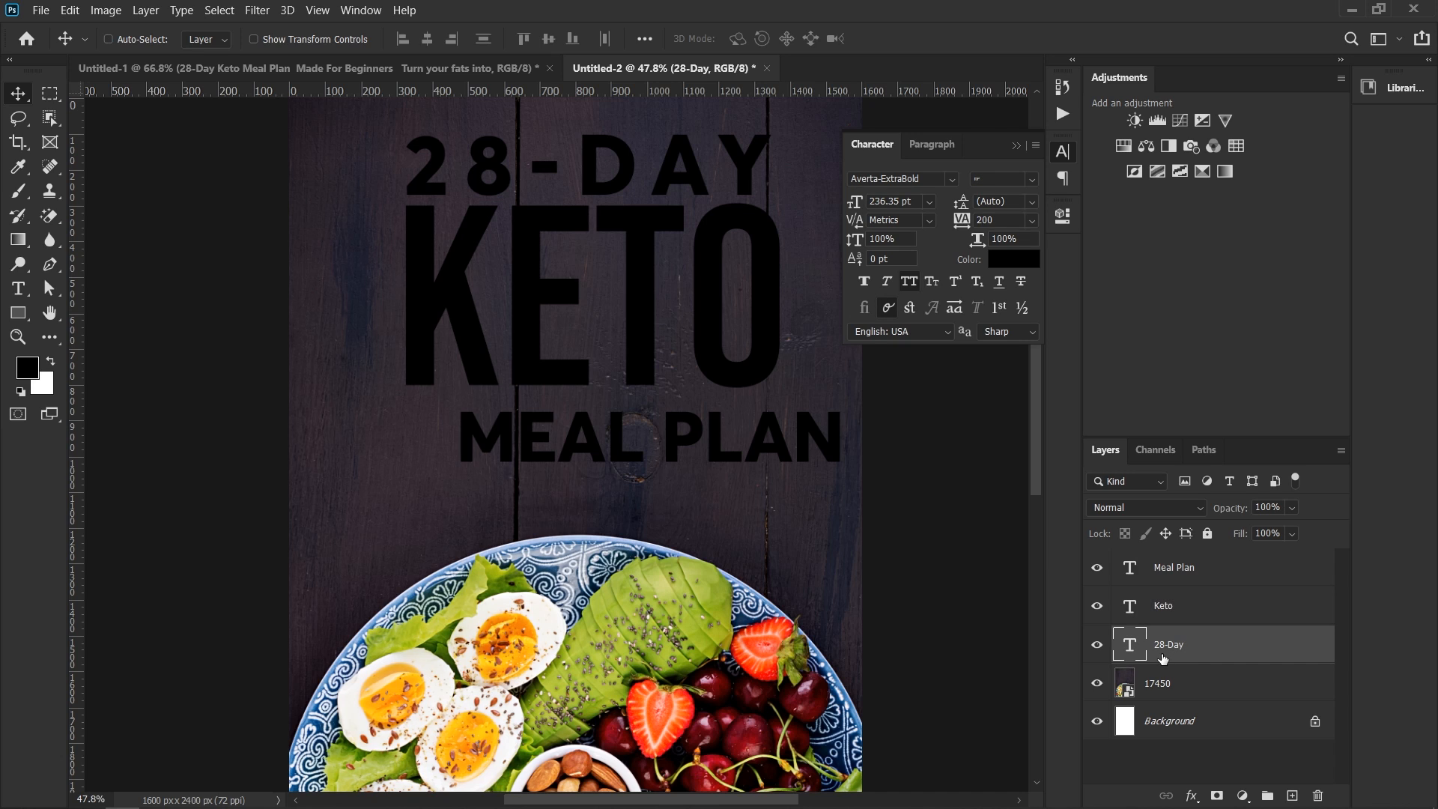
{"action": "key", "text": "ctrl+plus"}
{"action": "key", "text": "ctrl+BackSpace"}
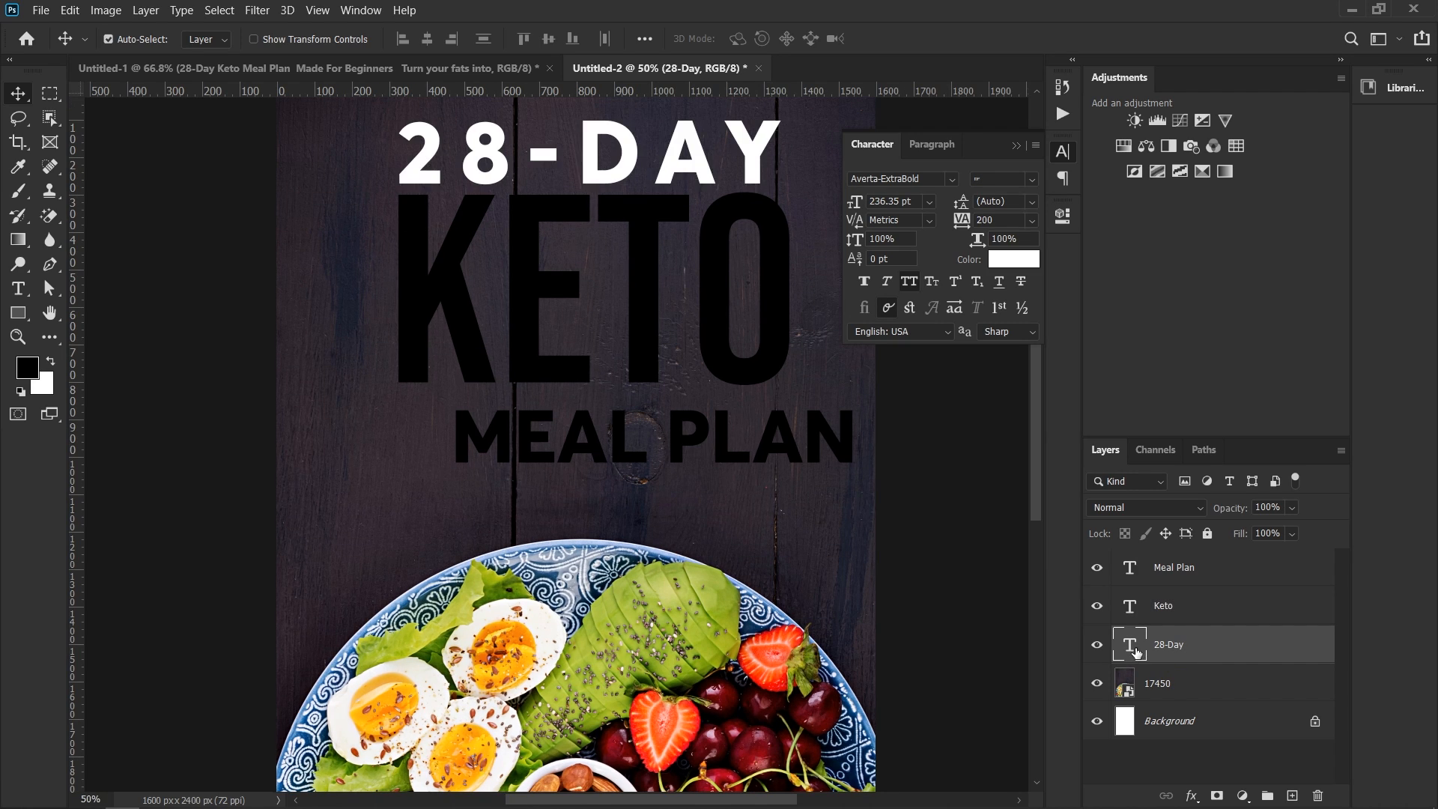
{"action": "left_click", "coordinate": [1183, 615]}
{"action": "key", "text": "ctrl+BackSpace"}
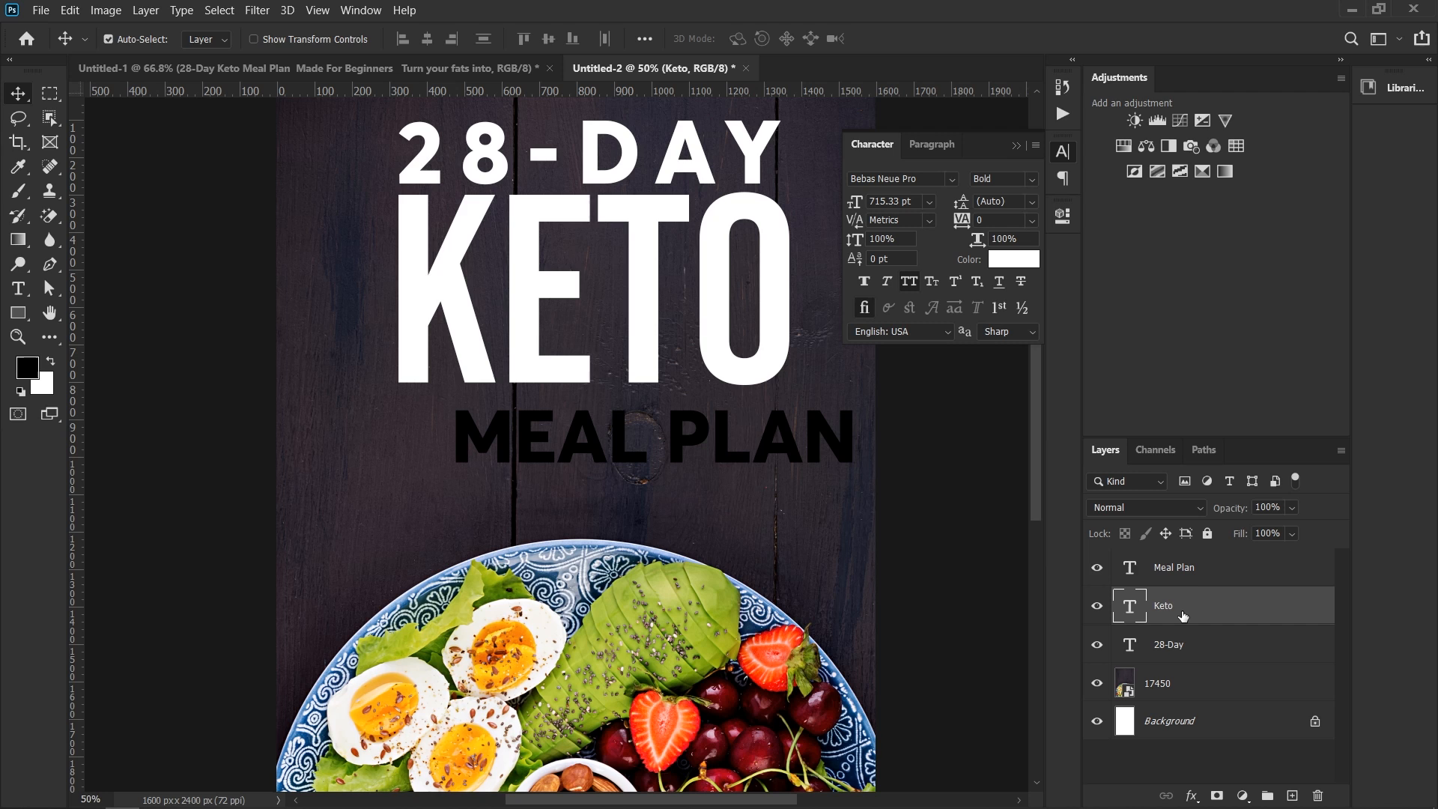
{"action": "left_click", "coordinate": [1181, 571]}
{"action": "key", "text": "ctrl+BackSpace"}
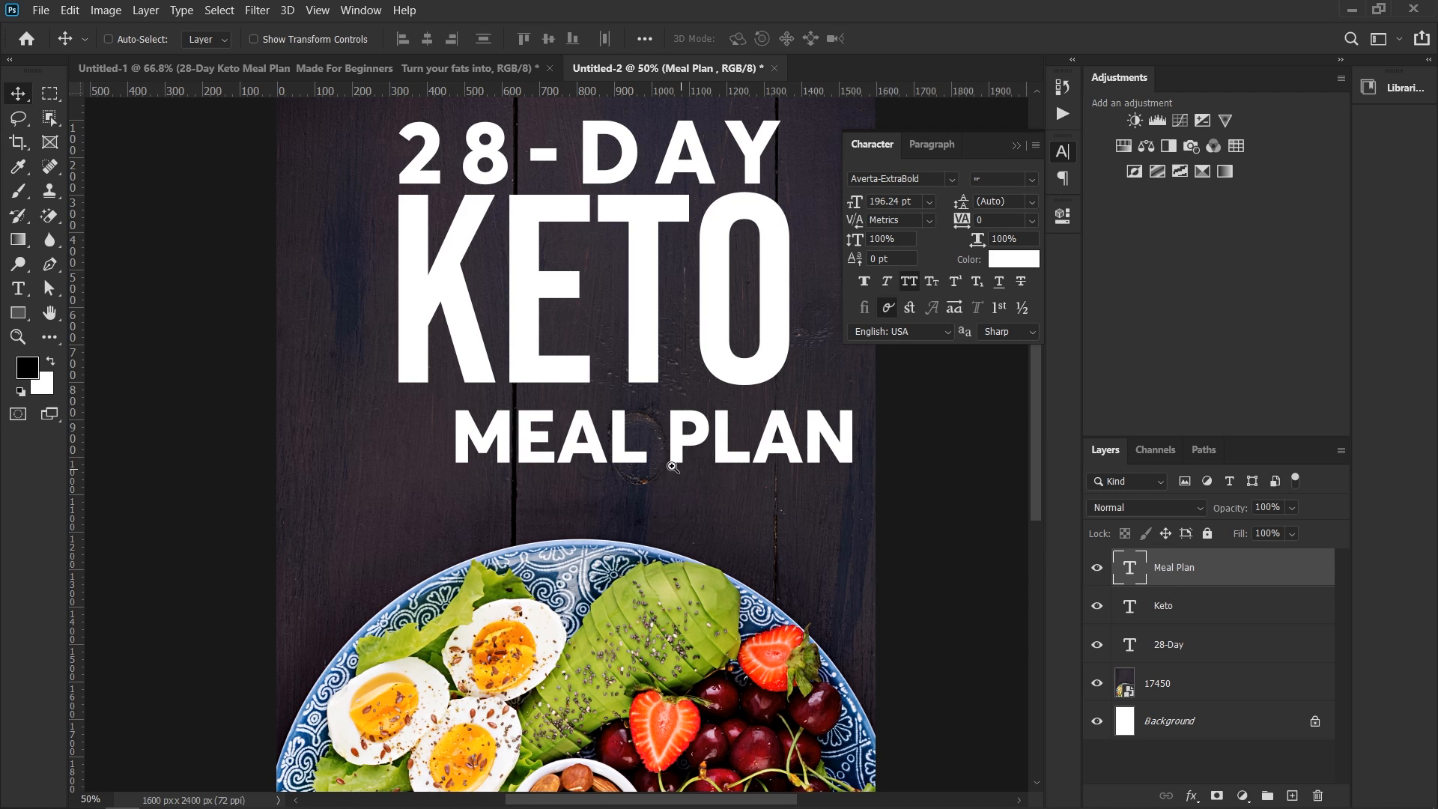
Step: Align the Meal Plan text with KETO's left edge just beneath it and turn off All Caps for it
{"action": "left_click", "coordinate": [669, 458], "text": "ctrl"}
{"action": "left_click_drag", "start_coordinate": [622, 565], "coordinate": [524, 631]}
{"action": "left_click_drag", "start_coordinate": [532, 520], "coordinate": [446, 530]}
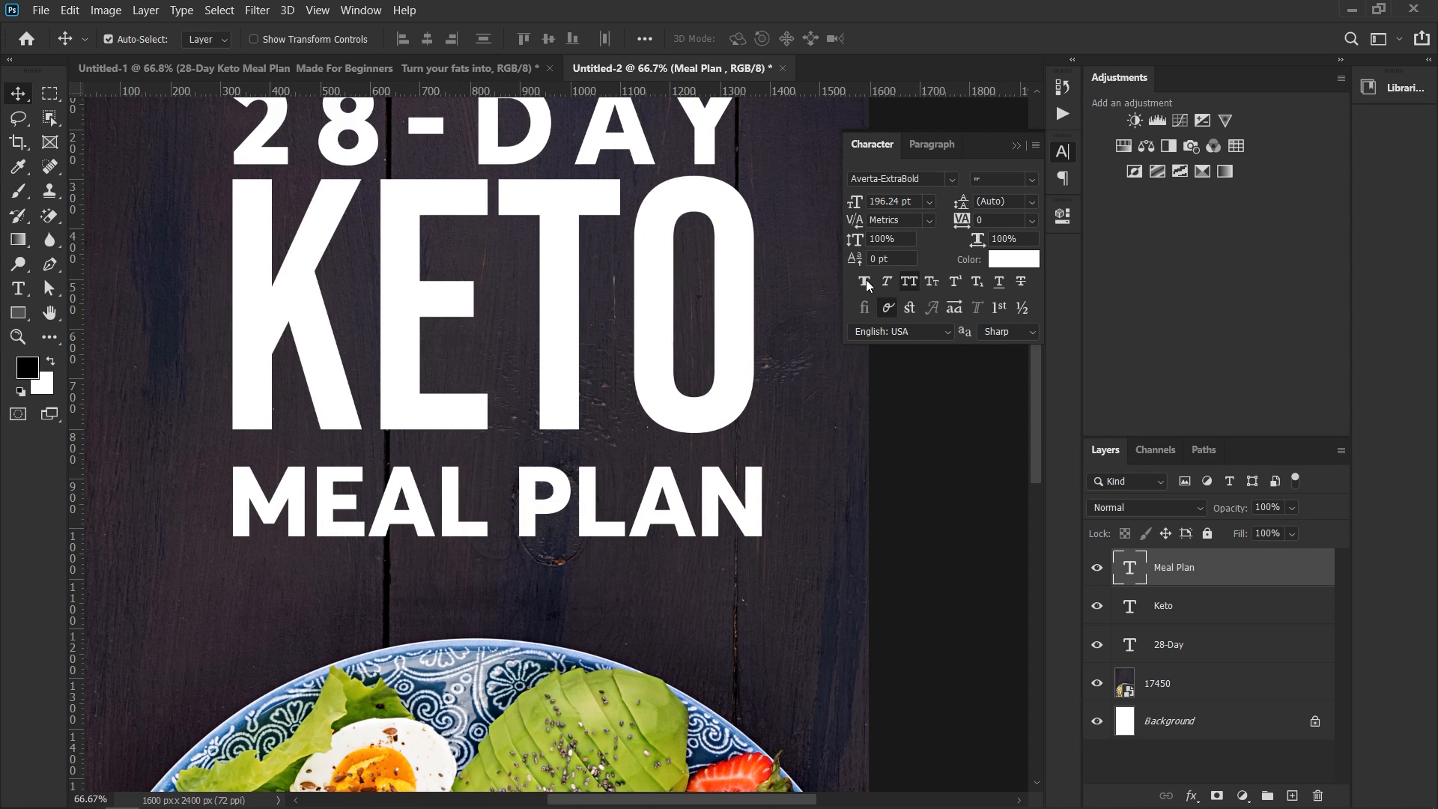
{"action": "left_click", "coordinate": [913, 284]}
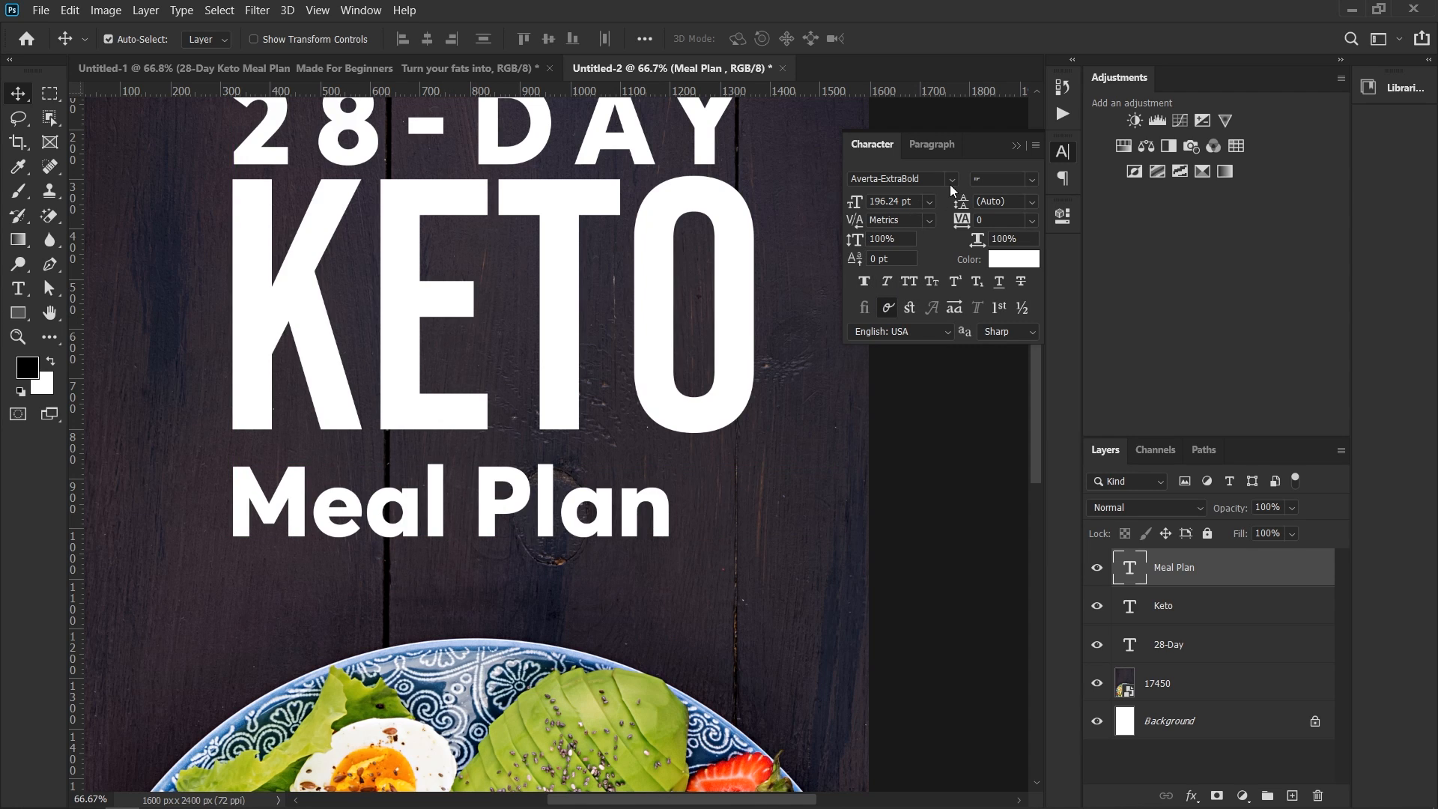
Step: Change the Meal Plan text's font to the script face Better Thinks Typeface
{"action": "left_click", "coordinate": [950, 179]}
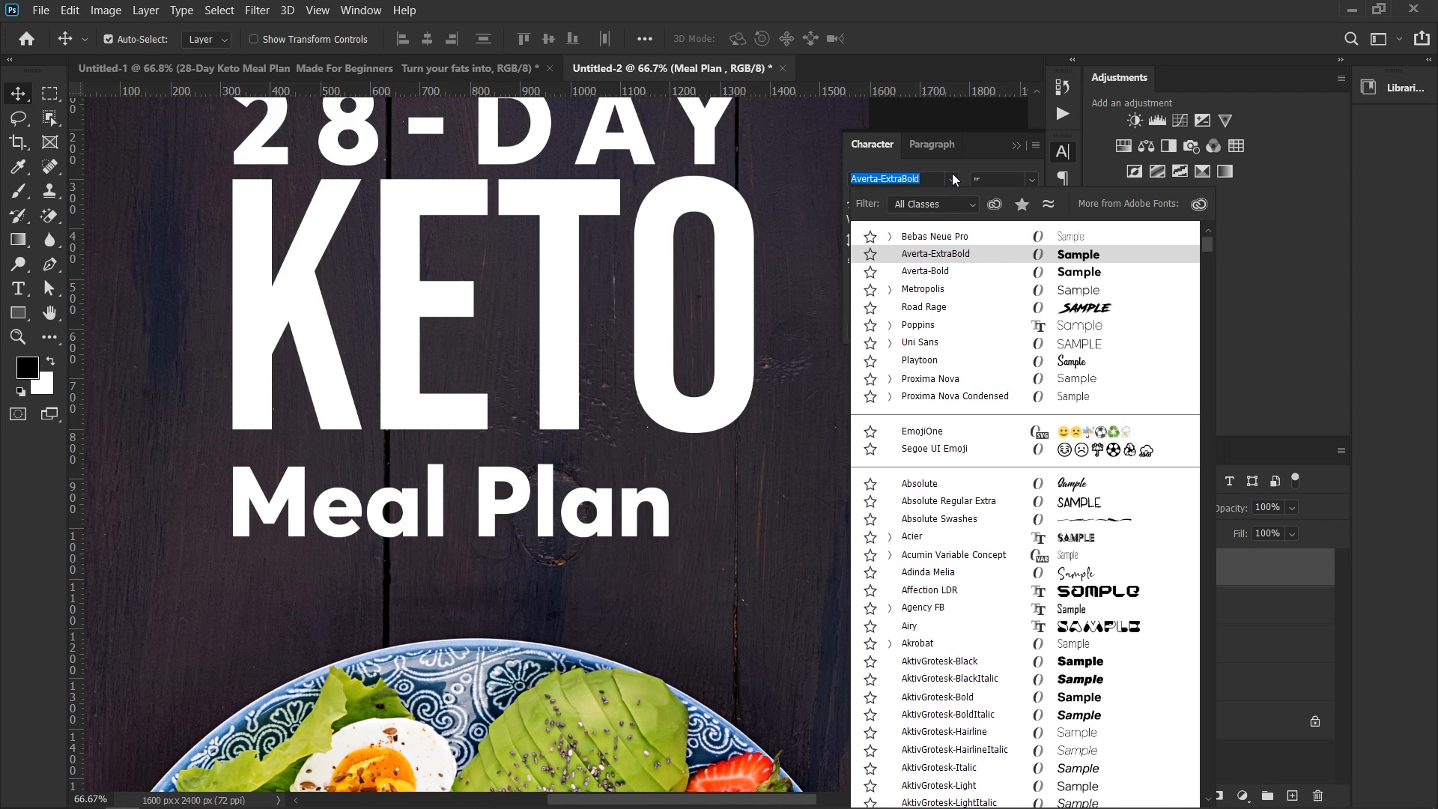
{"action": "scroll", "coordinate": [962, 581], "scroll_direction": "down", "scroll_amount": 8}
{"action": "scroll", "coordinate": [964, 580], "scroll_direction": "down", "scroll_amount": 10}
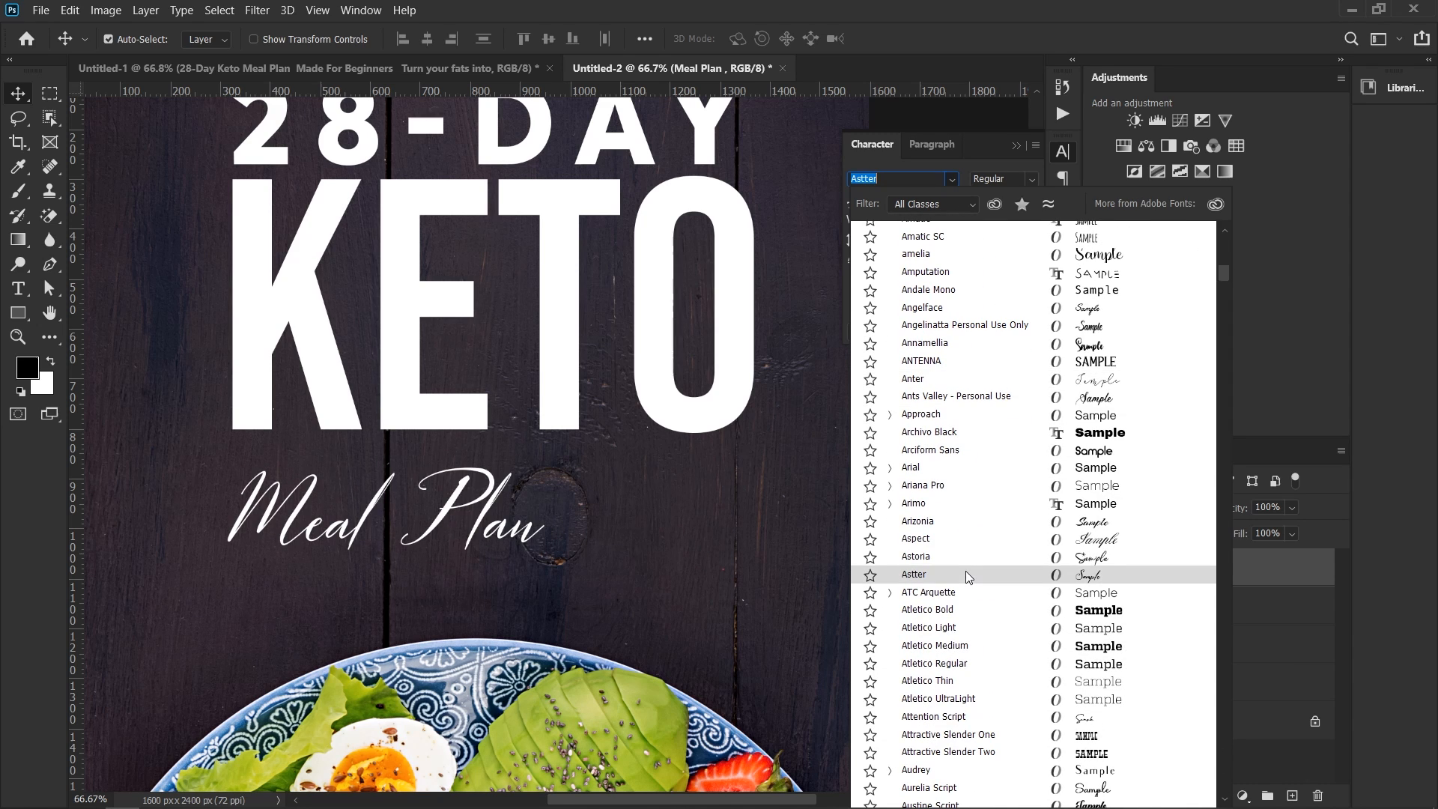
{"action": "scroll", "coordinate": [974, 561], "scroll_direction": "down", "scroll_amount": 6}
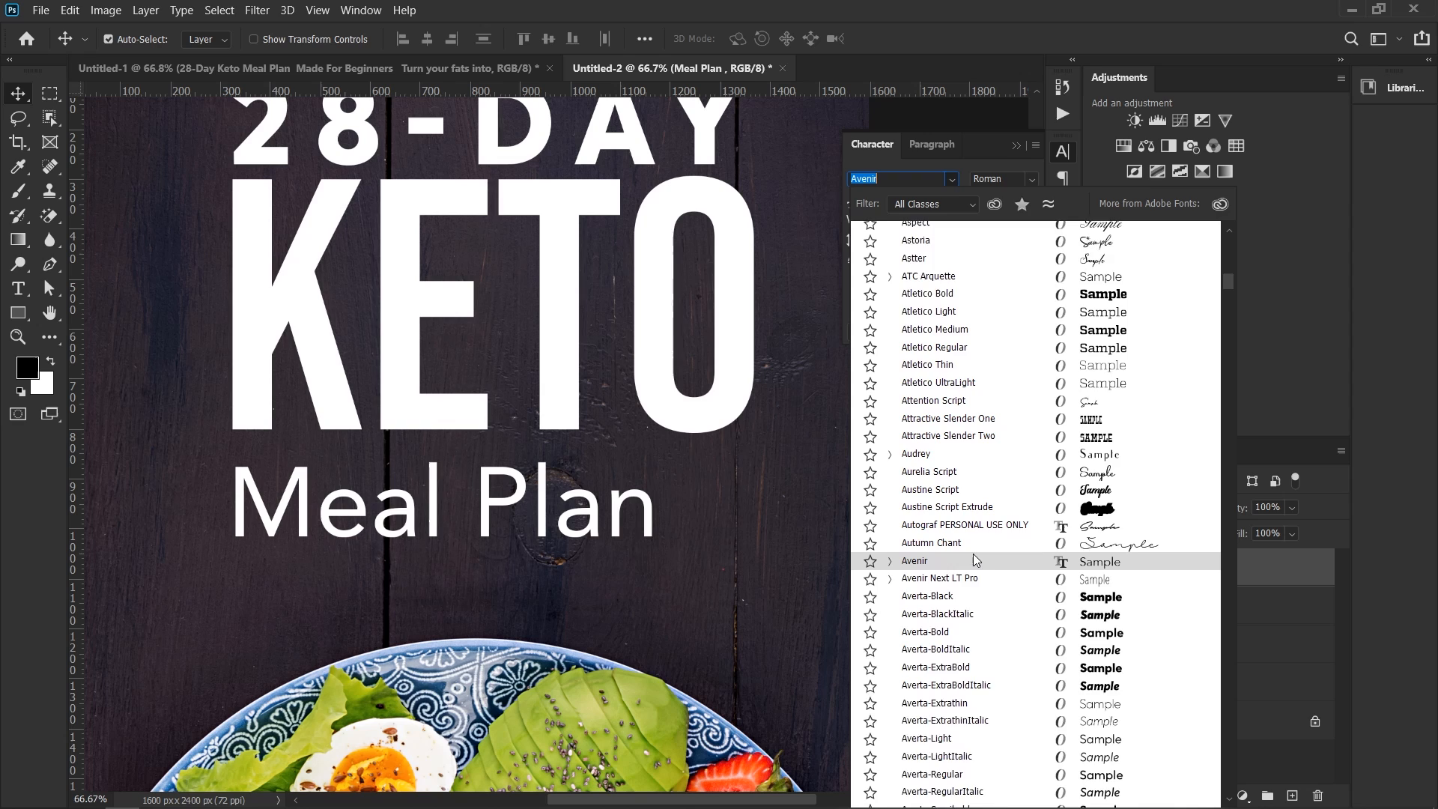
{"action": "scroll", "coordinate": [974, 560], "scroll_direction": "down", "scroll_amount": 8}
{"action": "scroll", "coordinate": [974, 554], "scroll_direction": "down", "scroll_amount": 8}
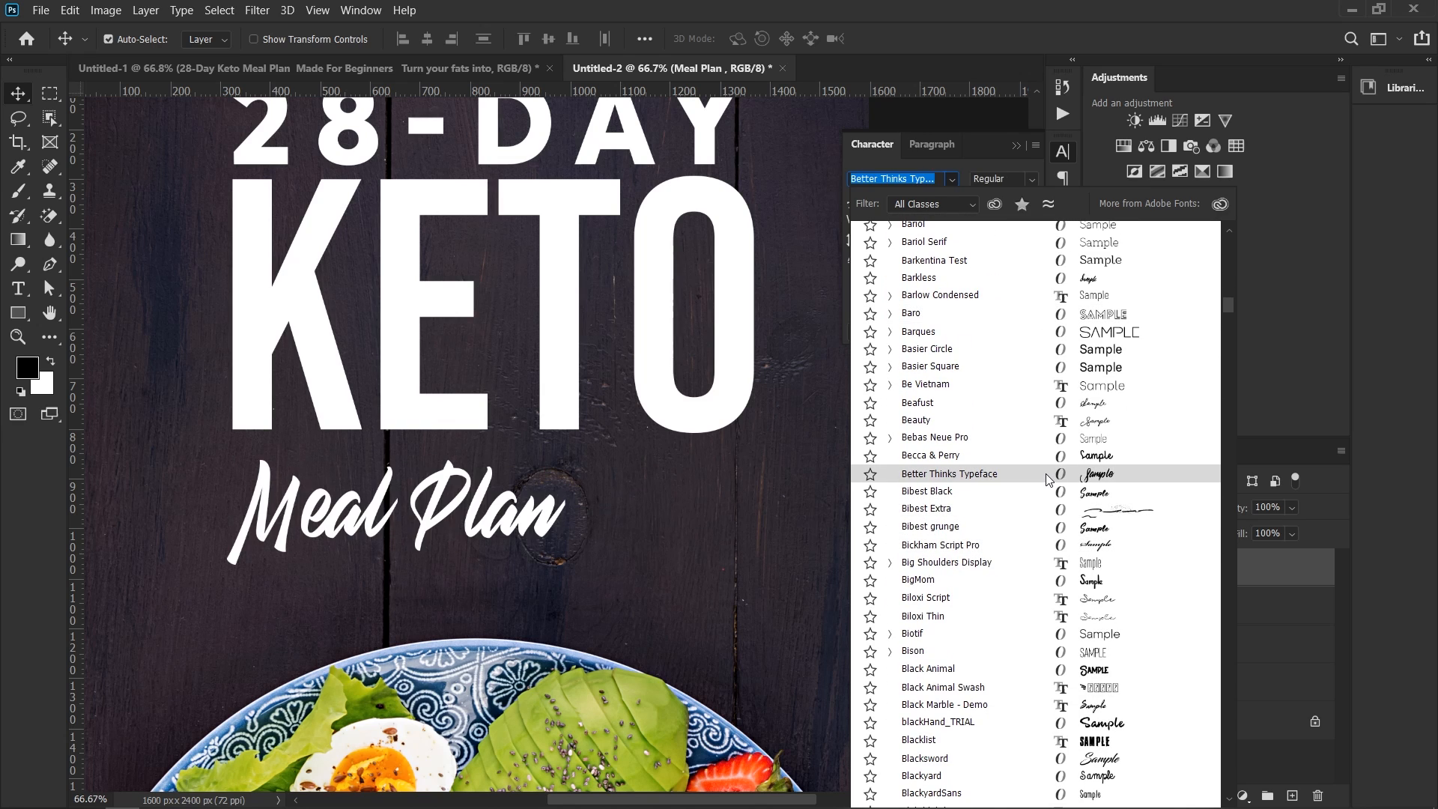
{"action": "left_click", "coordinate": [1046, 473]}
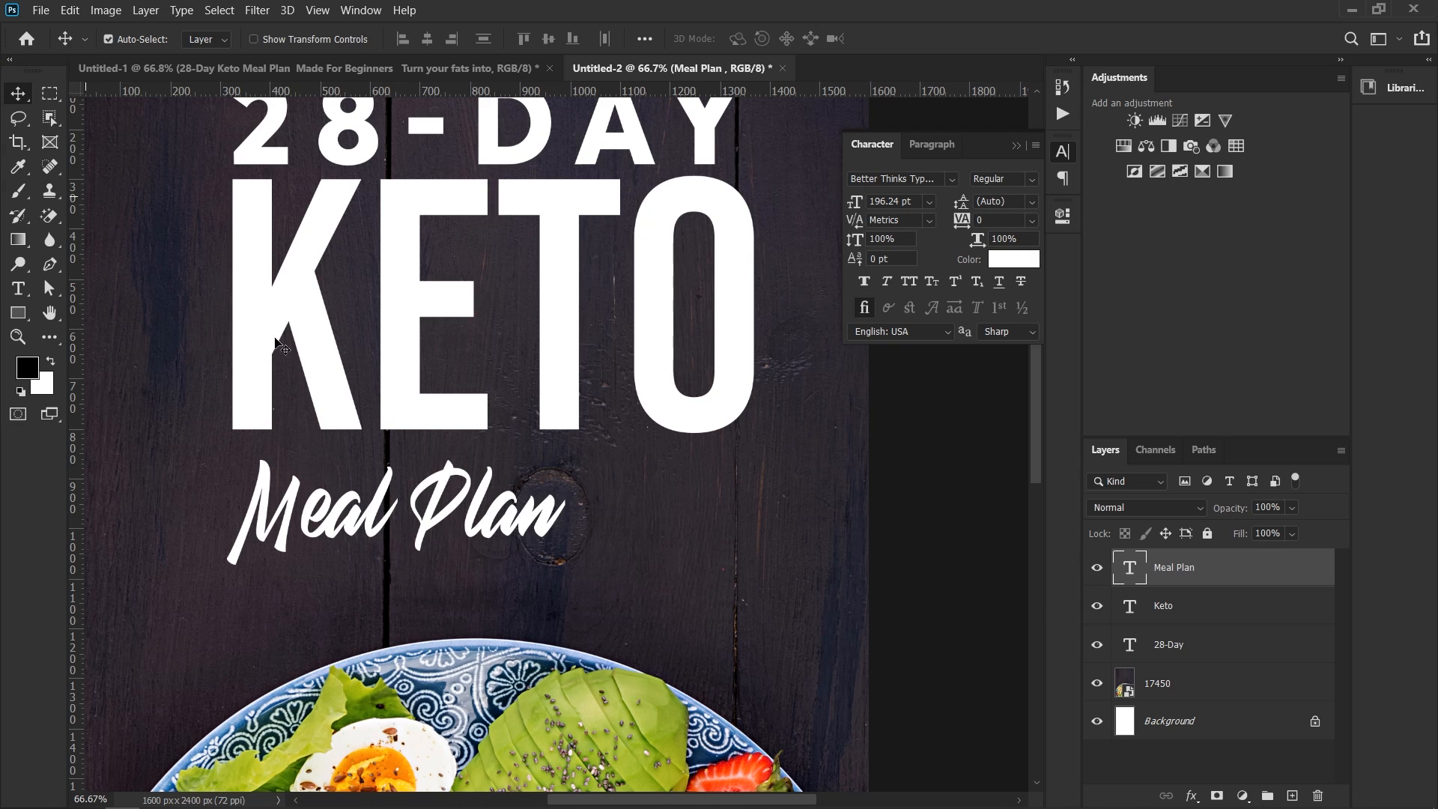
Step: Enlarge the Meal Plan text to about 298 pt and position it overlapping KETO's lower edge
{"action": "key", "text": "ctrl+t"}
{"action": "left_click_drag", "start_coordinate": [578, 455], "coordinate": [759, 381]}
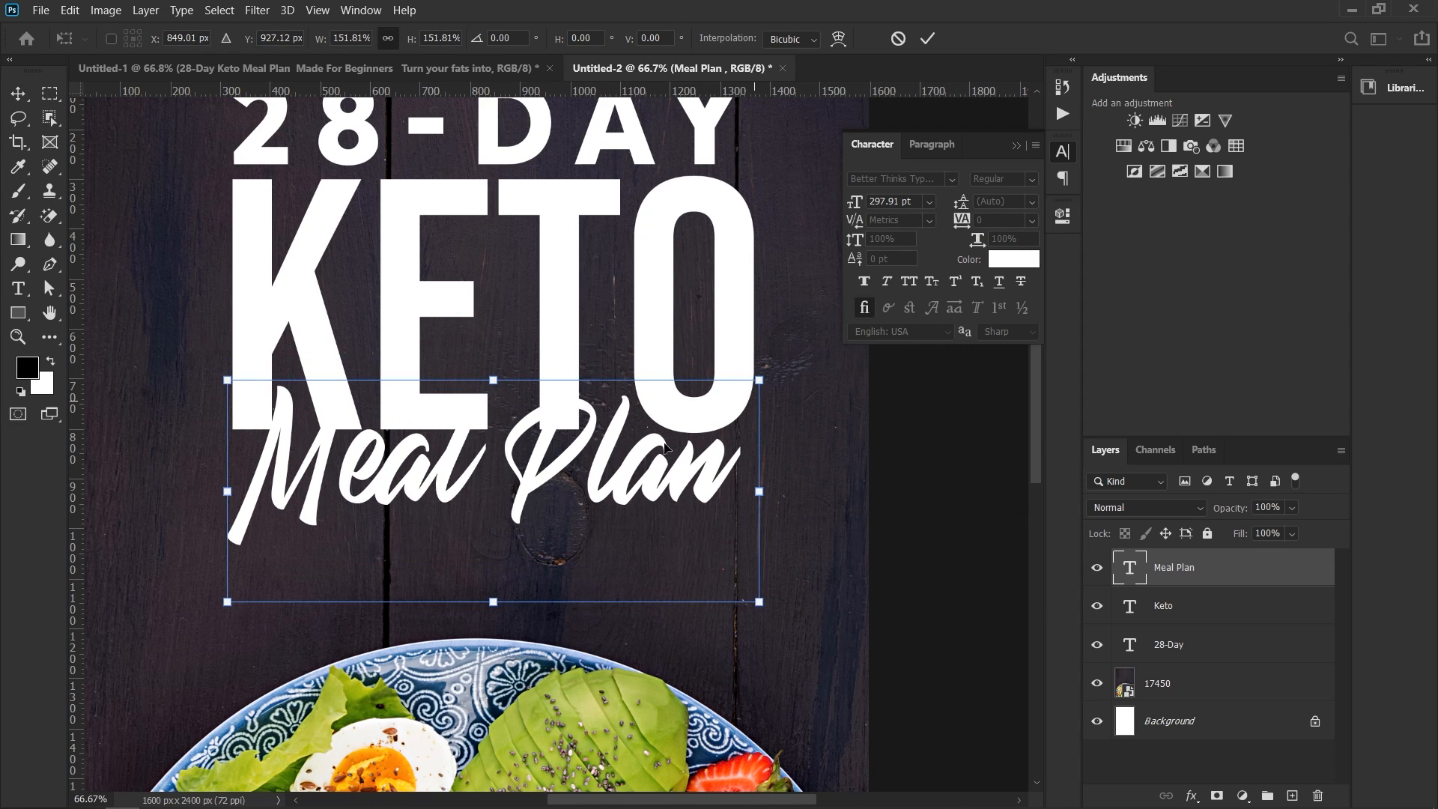
{"action": "left_click_drag", "start_coordinate": [664, 448], "coordinate": [654, 451]}
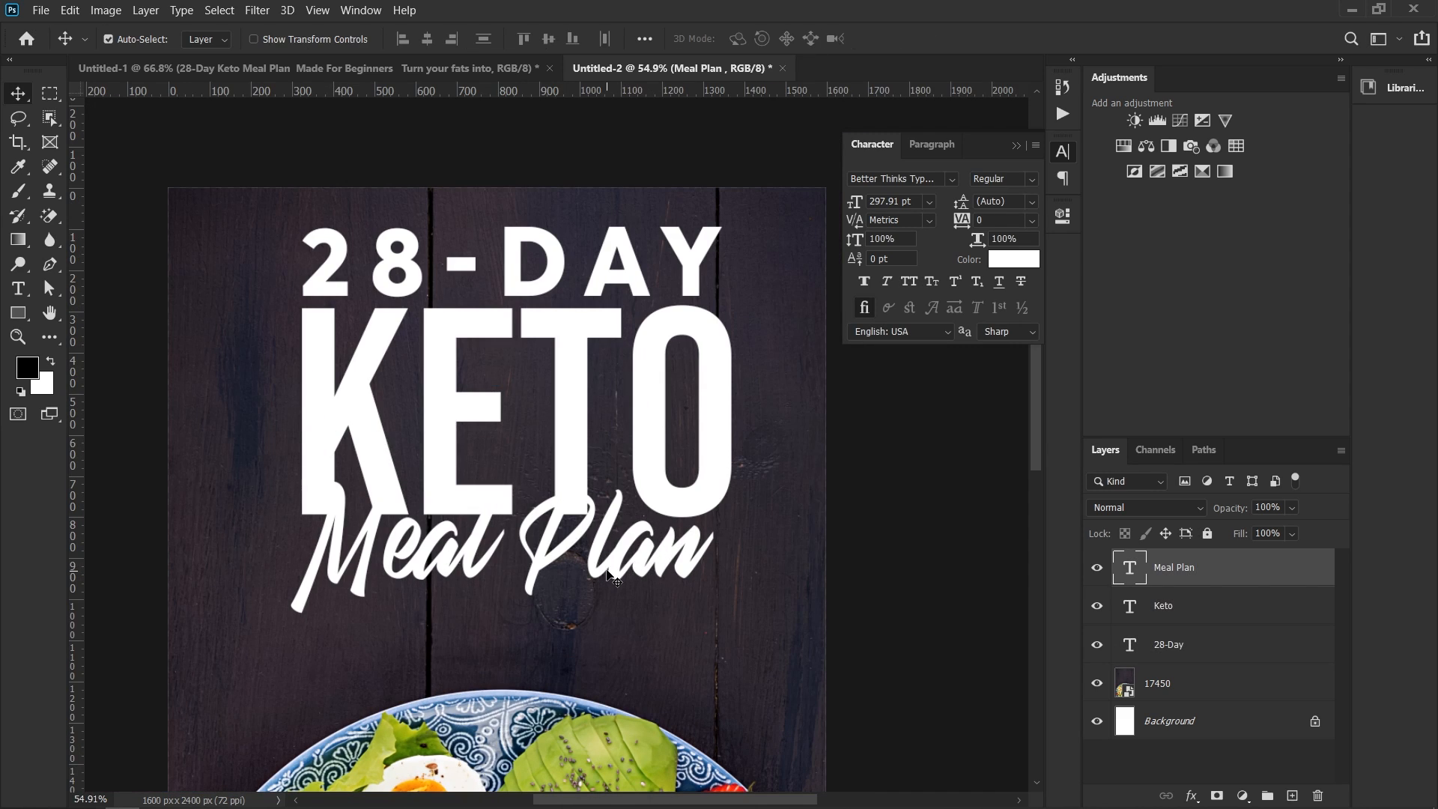
{"action": "left_click_drag", "start_coordinate": [618, 551], "coordinate": [619, 561]}
{"action": "key", "text": "ctrl+space"}
{"action": "left_click_drag", "start_coordinate": [543, 319], "coordinate": [494, 325]}
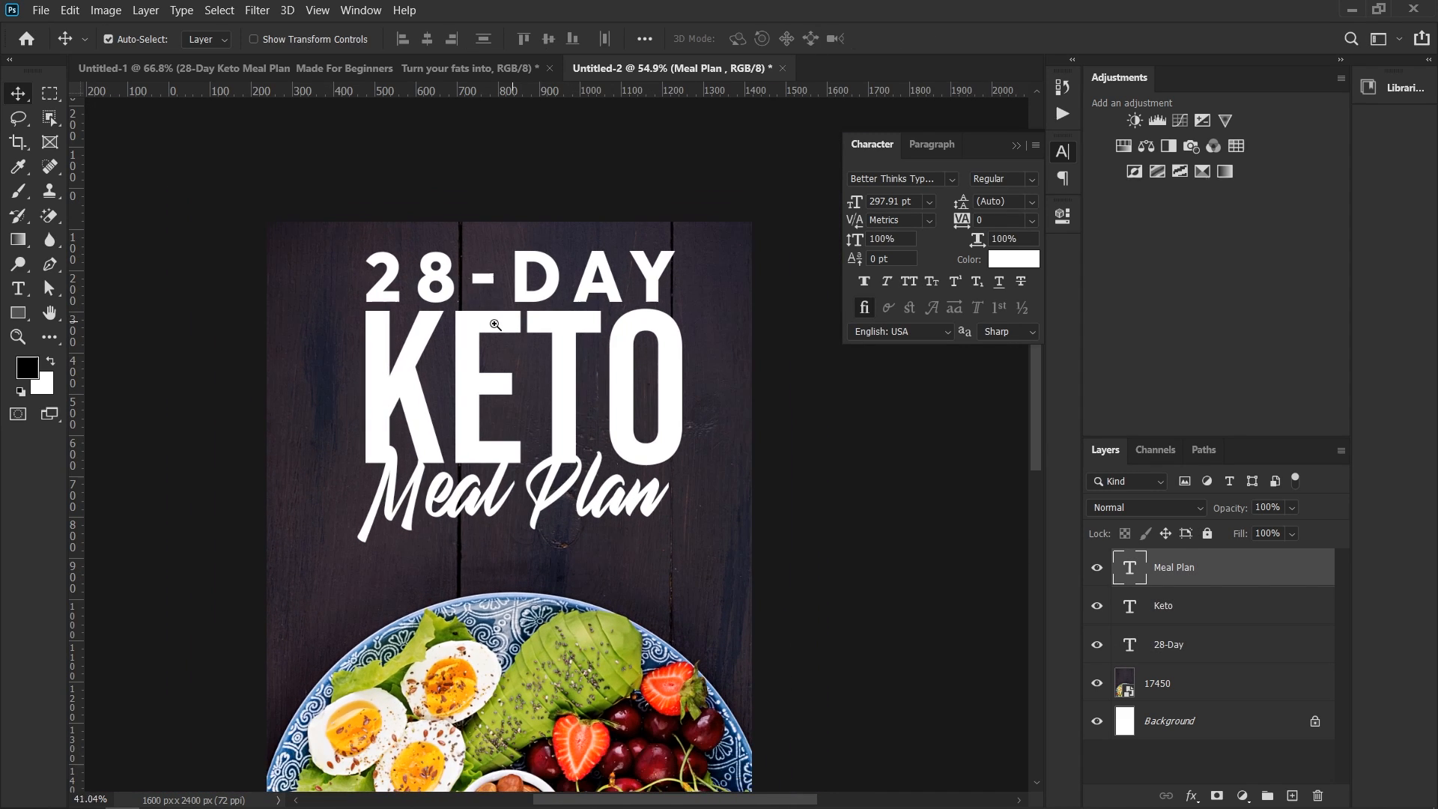
Step: Add a new layer above 17450 and set up a foreground-to-transparent gradient with dark background color #201921 sampled from the photo
{"action": "left_click", "coordinate": [1179, 683]}
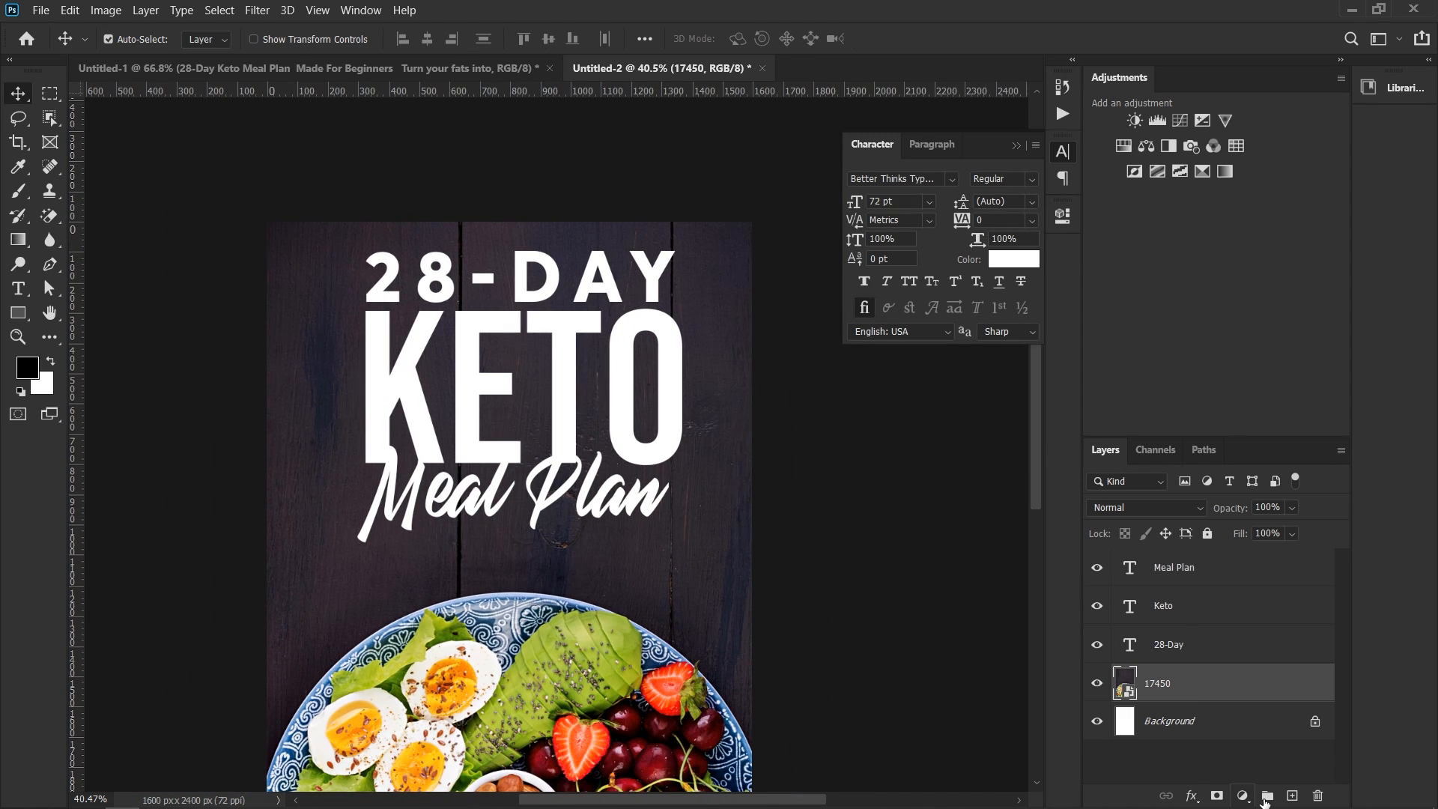
{"action": "left_click", "coordinate": [1292, 795]}
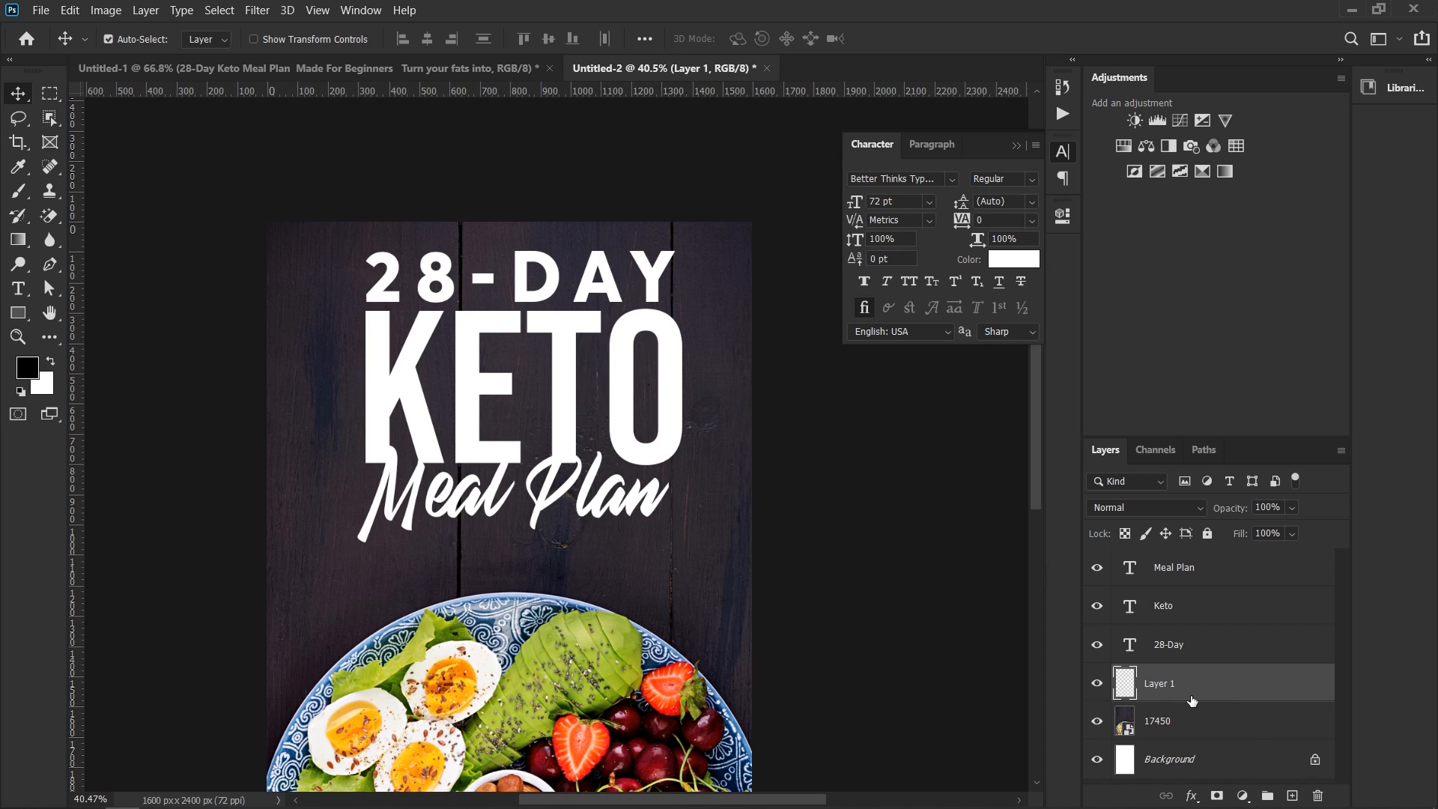
{"action": "key", "text": "g"}
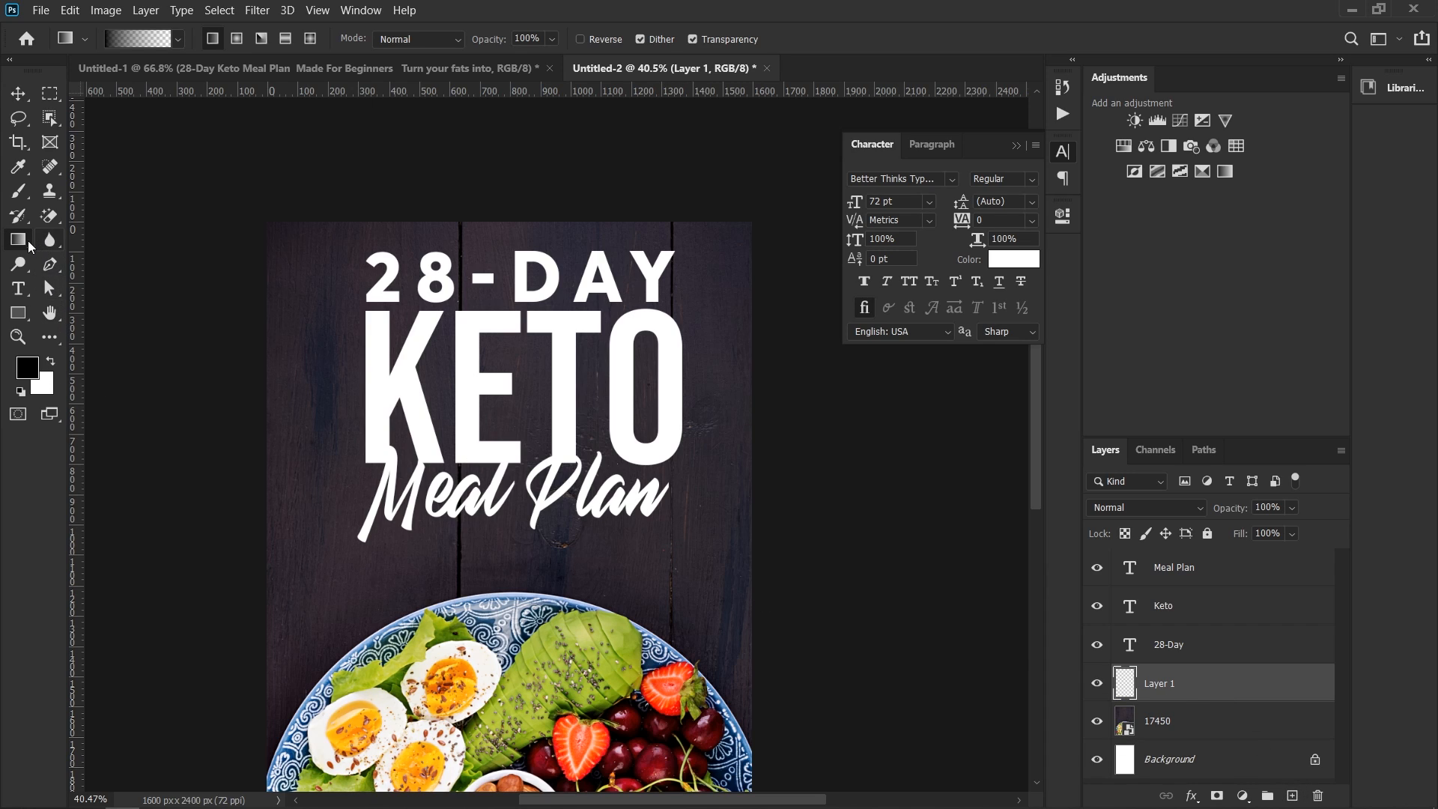
{"action": "left_click", "coordinate": [179, 39]}
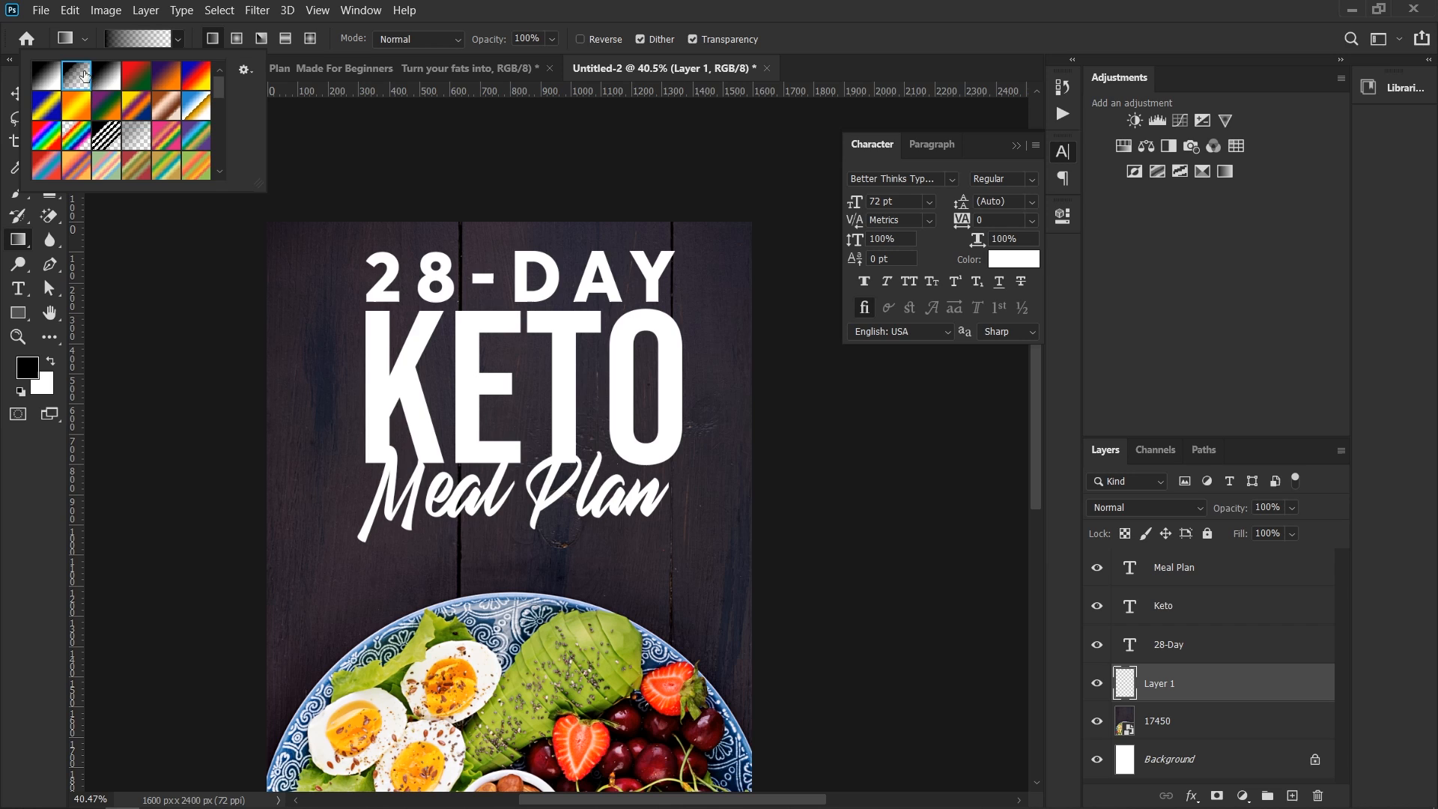
{"action": "left_click", "coordinate": [479, 4]}
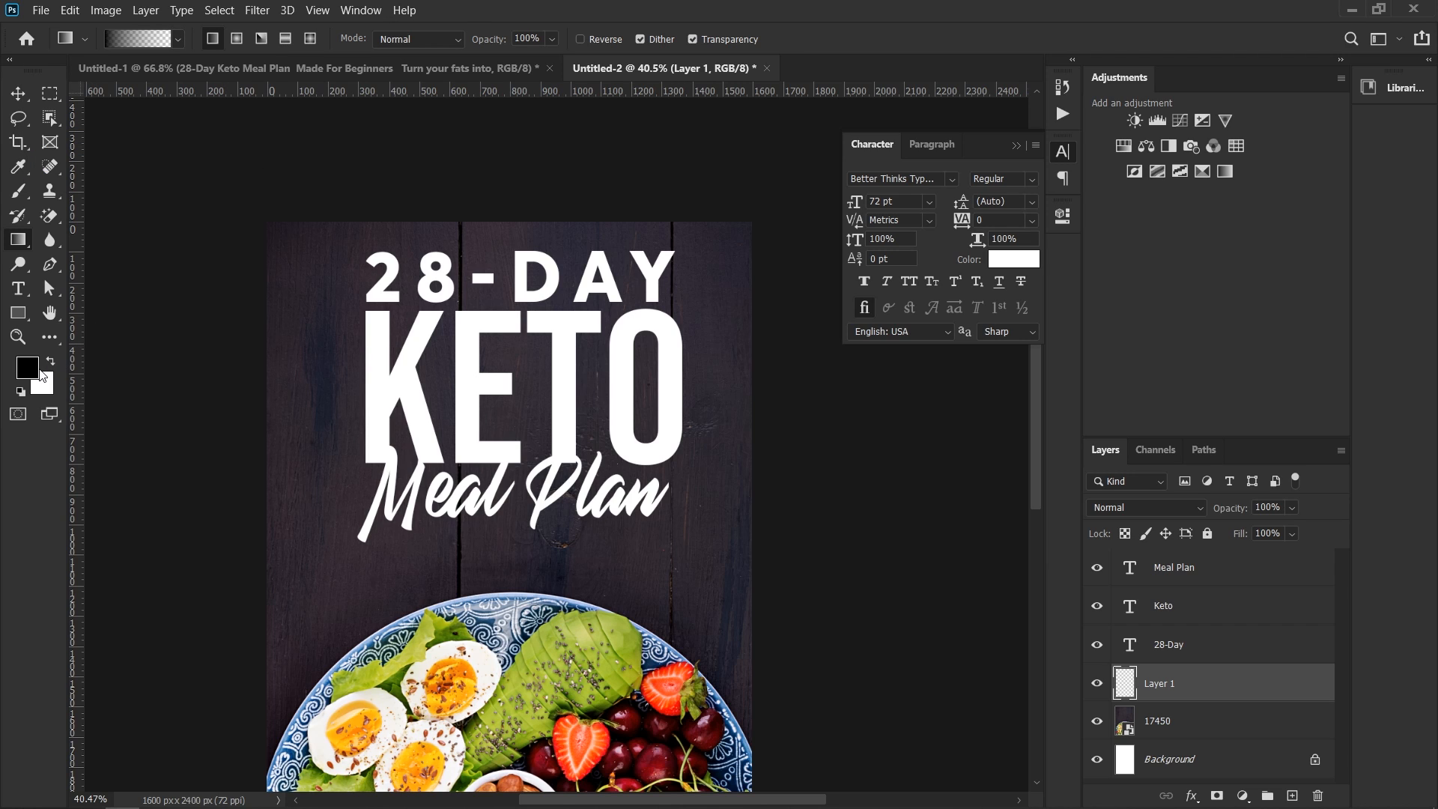
{"action": "left_click", "coordinate": [41, 371]}
{"action": "left_click", "coordinate": [296, 230]}
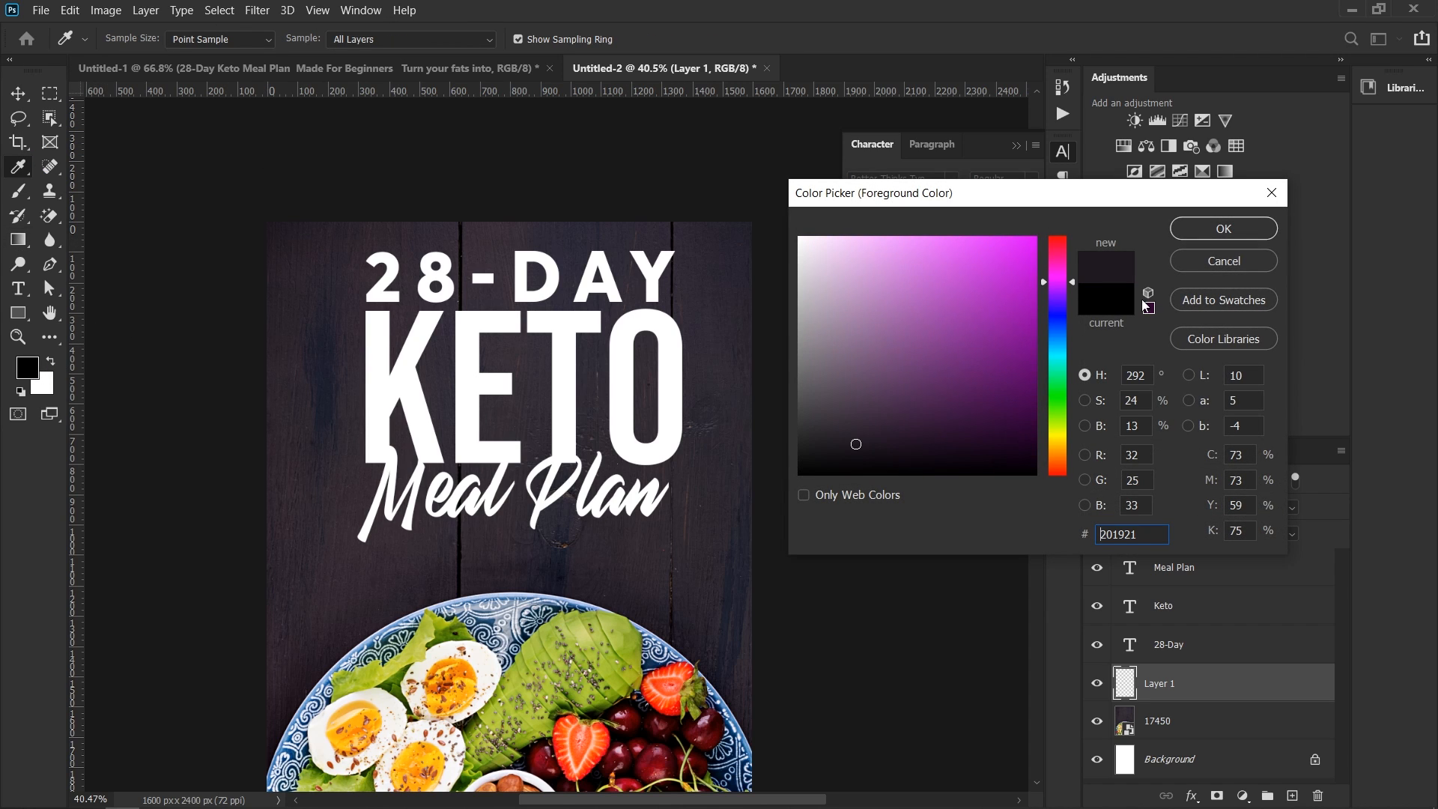
{"action": "left_click", "coordinate": [1224, 228]}
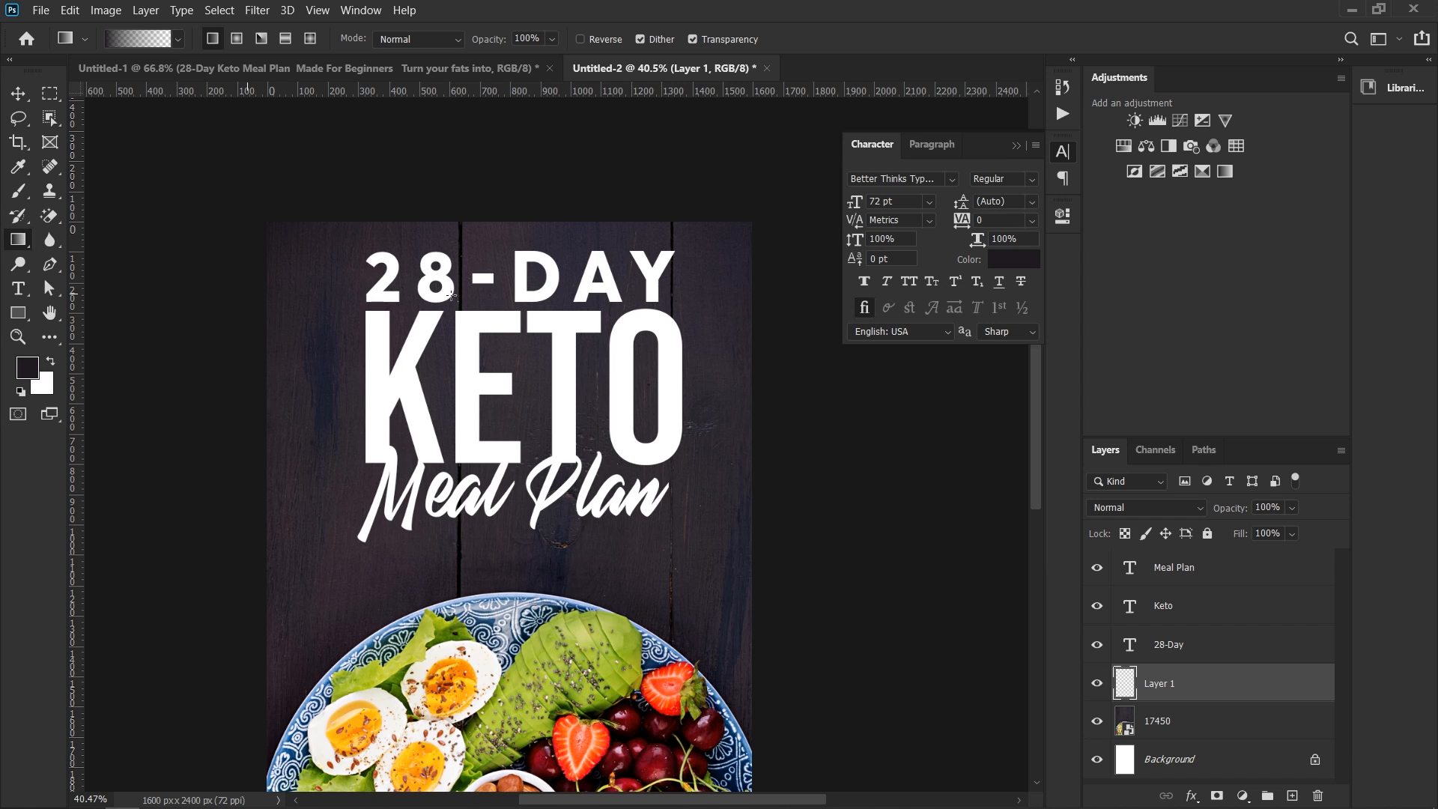
Step: Fill Layer 1 with the dark gradient, fading straight down from the cover's top edge into the upper part of the plate
{"action": "left_click_drag", "start_coordinate": [479, 194], "coordinate": [510, 702]}
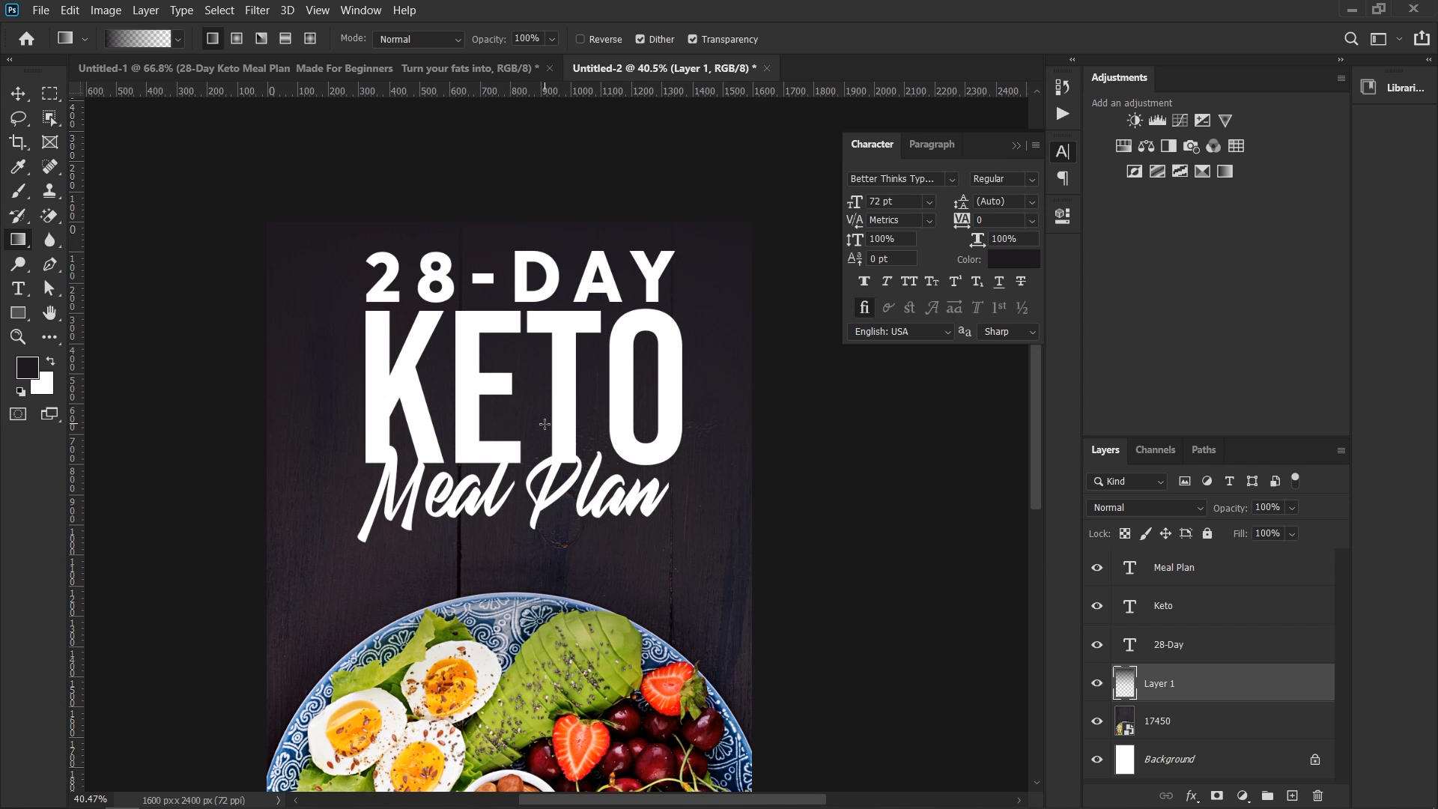
{"action": "key", "text": "ctrl+z"}
{"action": "scroll", "coordinate": [494, 269], "scroll_direction": "up", "scroll_amount": 4}
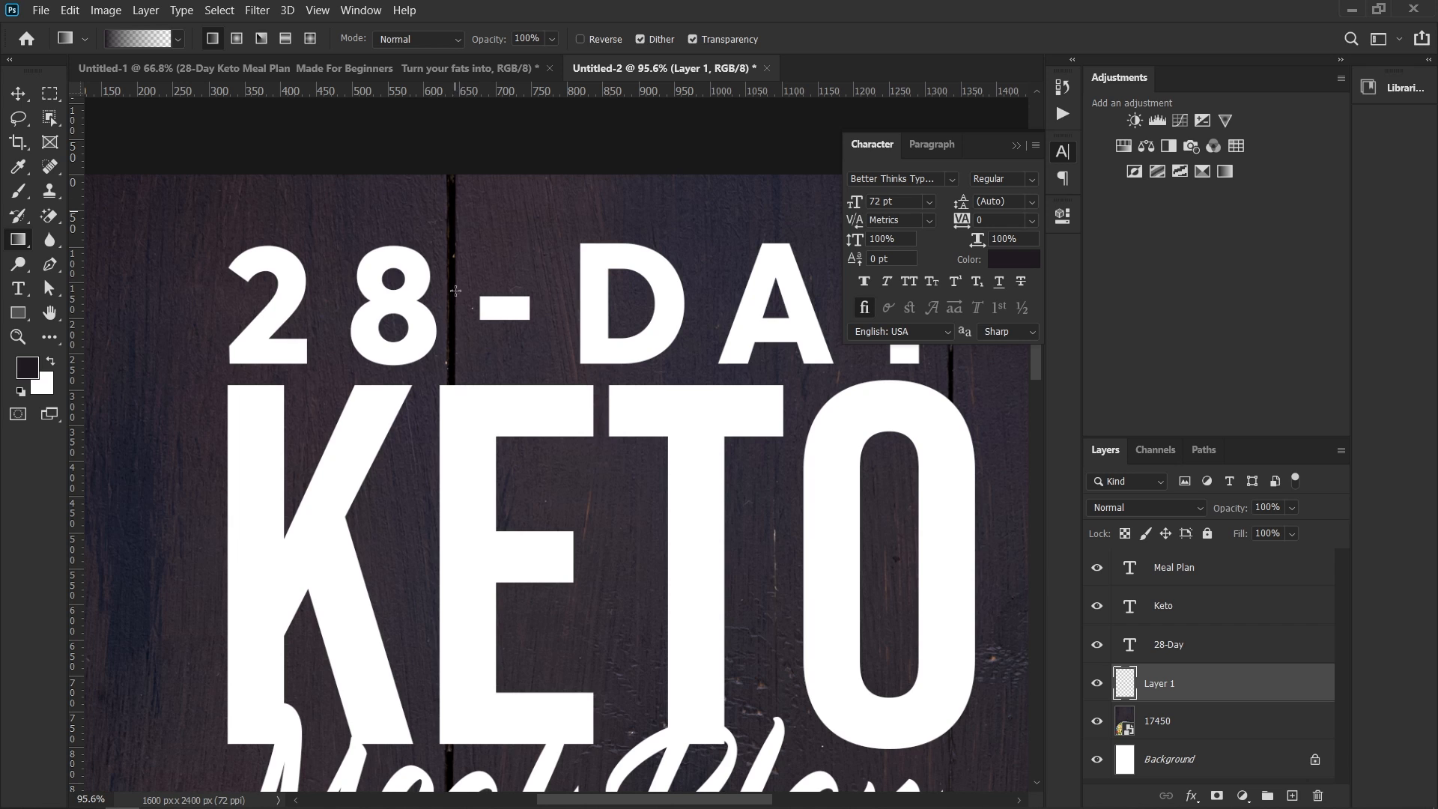
{"action": "scroll", "coordinate": [488, 272], "scroll_direction": "down", "scroll_amount": 4}
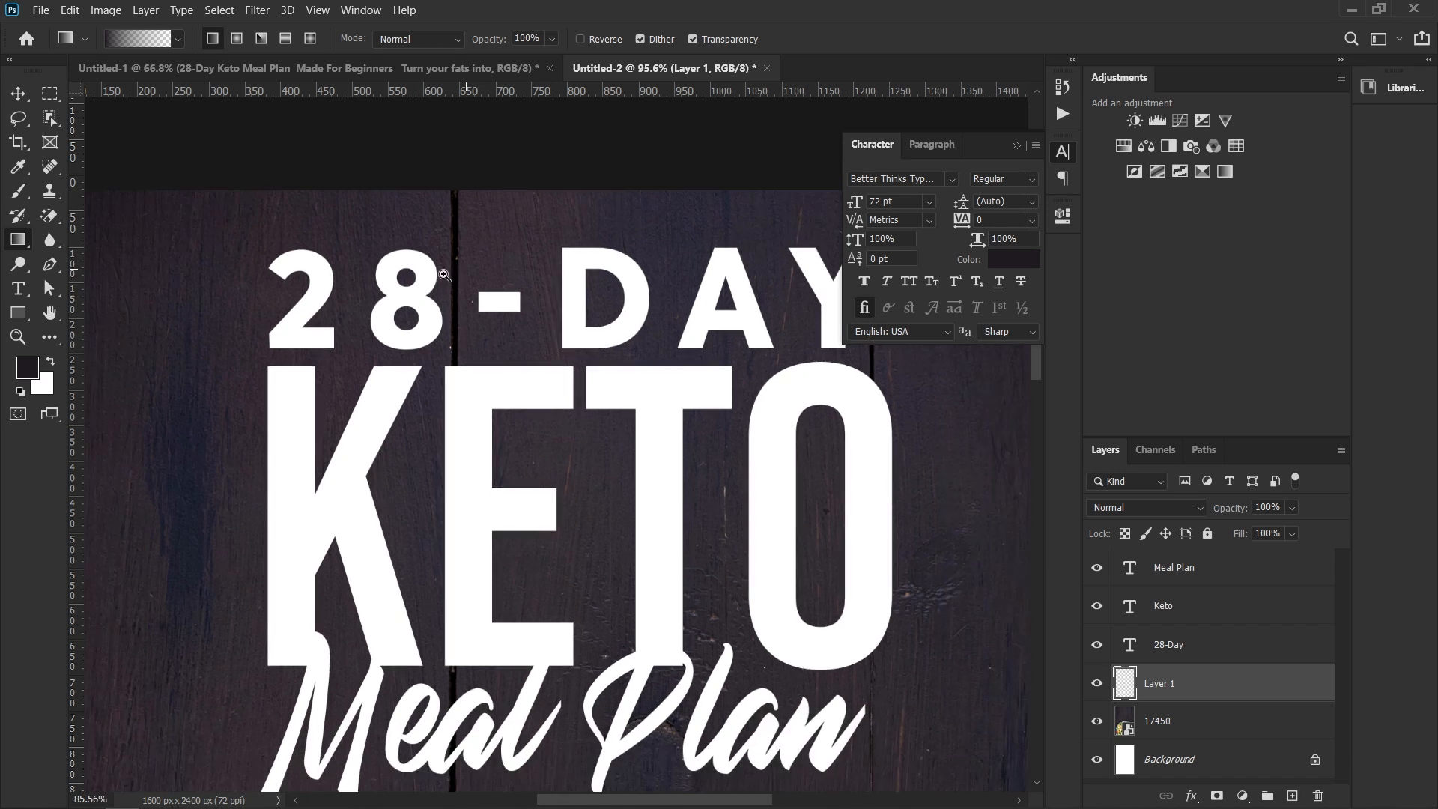
{"action": "scroll", "coordinate": [575, 324], "scroll_direction": "up", "scroll_amount": 1}
{"action": "left_click_drag", "start_coordinate": [575, 323], "coordinate": [524, 507]}
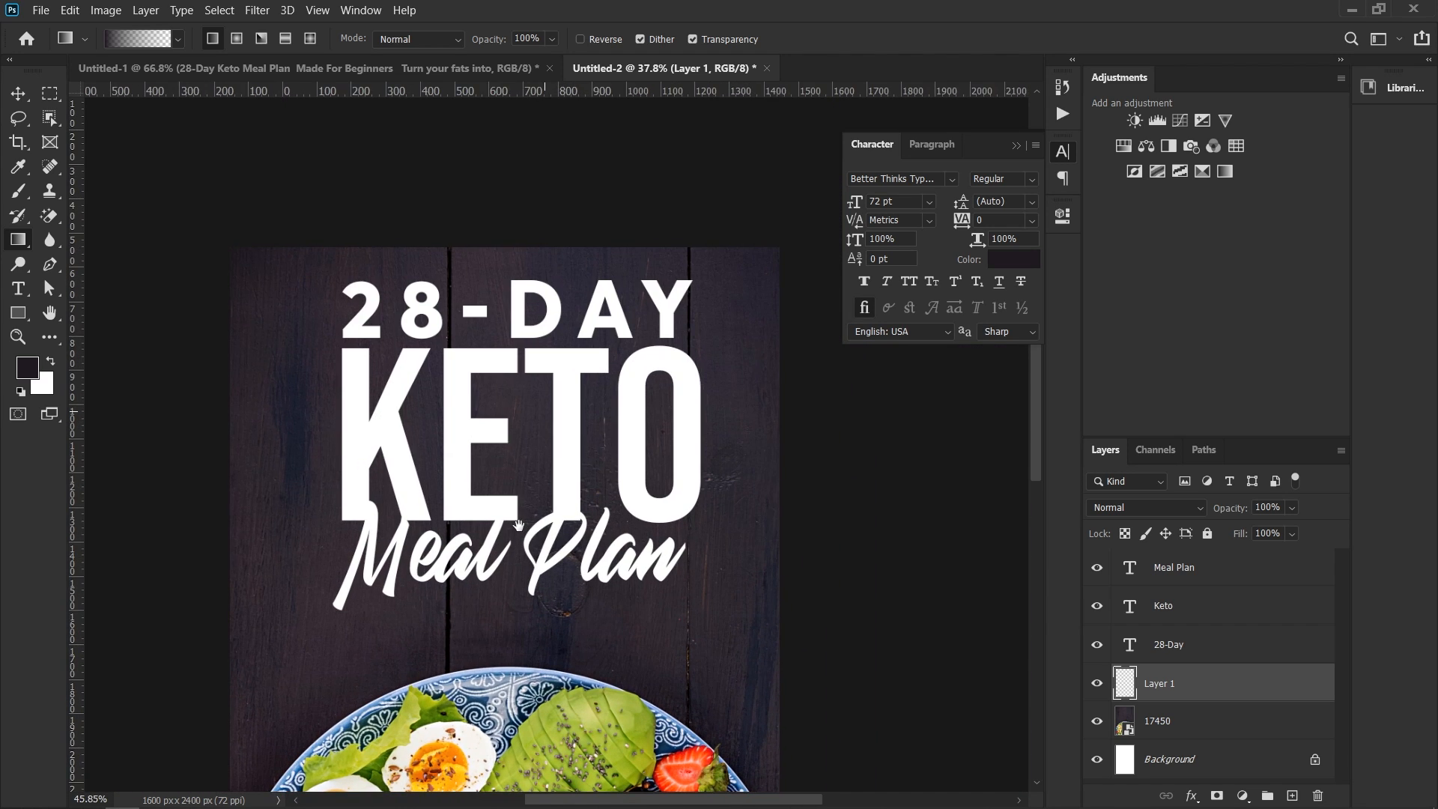
{"action": "left_click_drag", "start_coordinate": [511, 244], "coordinate": [512, 728]}
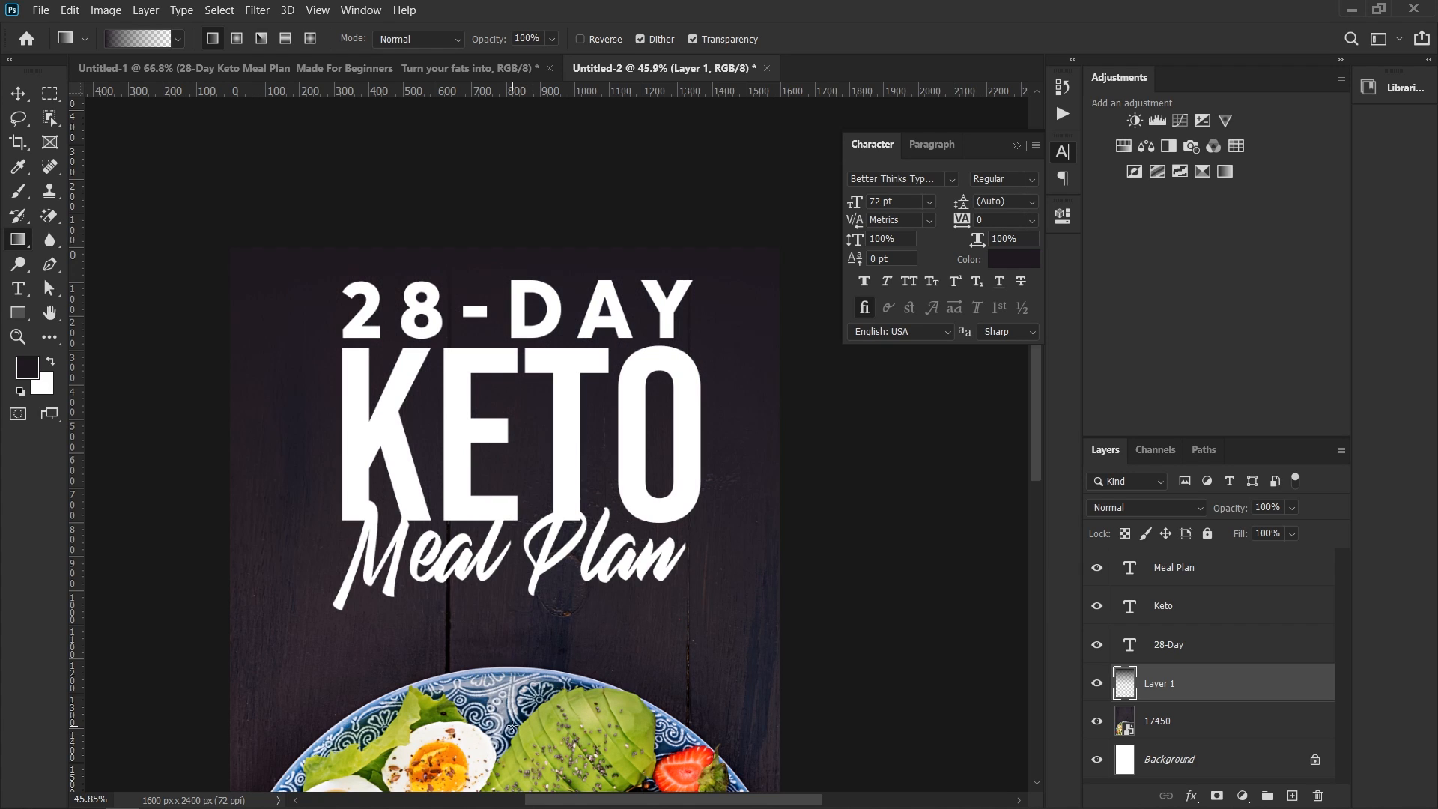
{"action": "key", "text": "v"}
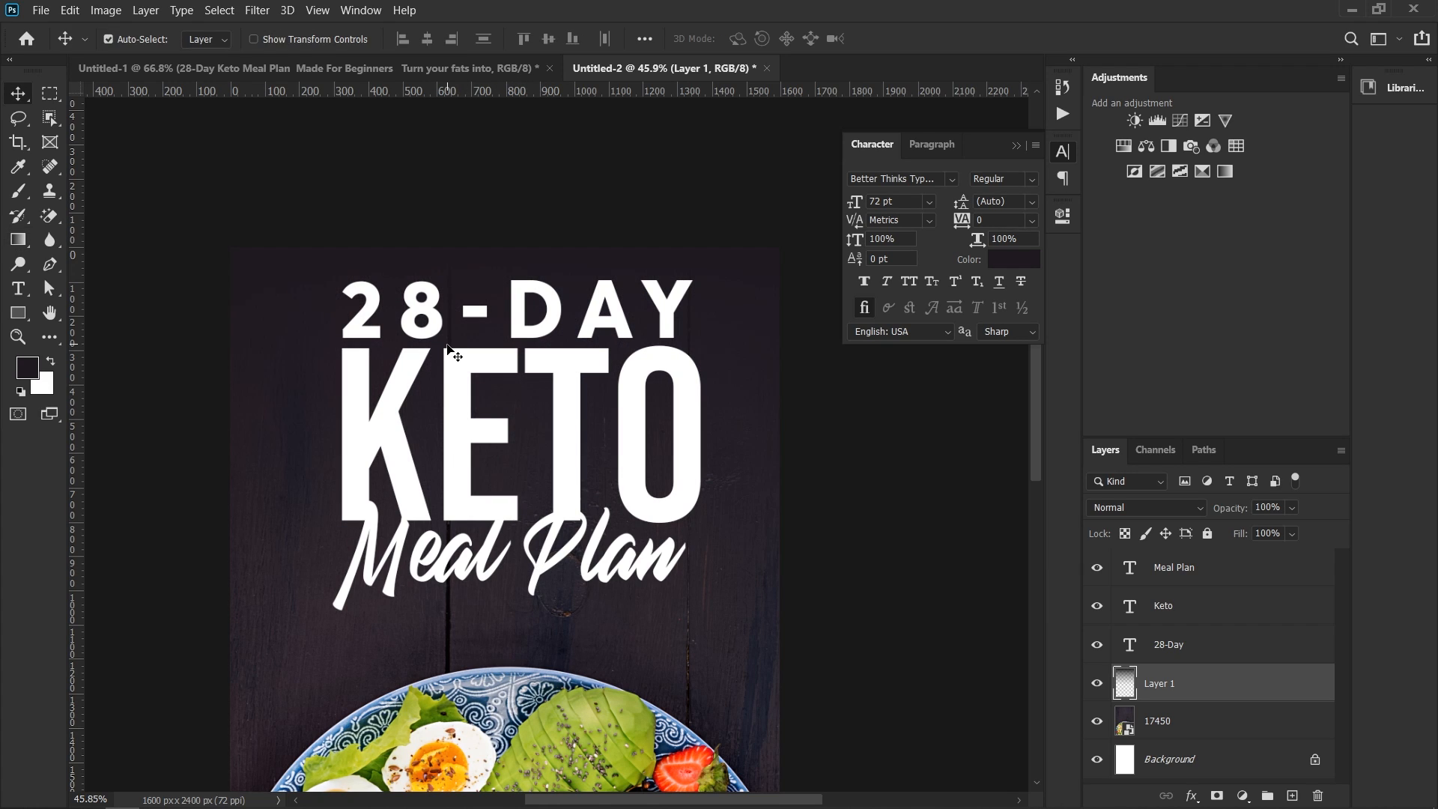
{"action": "left_click_drag", "start_coordinate": [496, 432], "coordinate": [498, 282]}
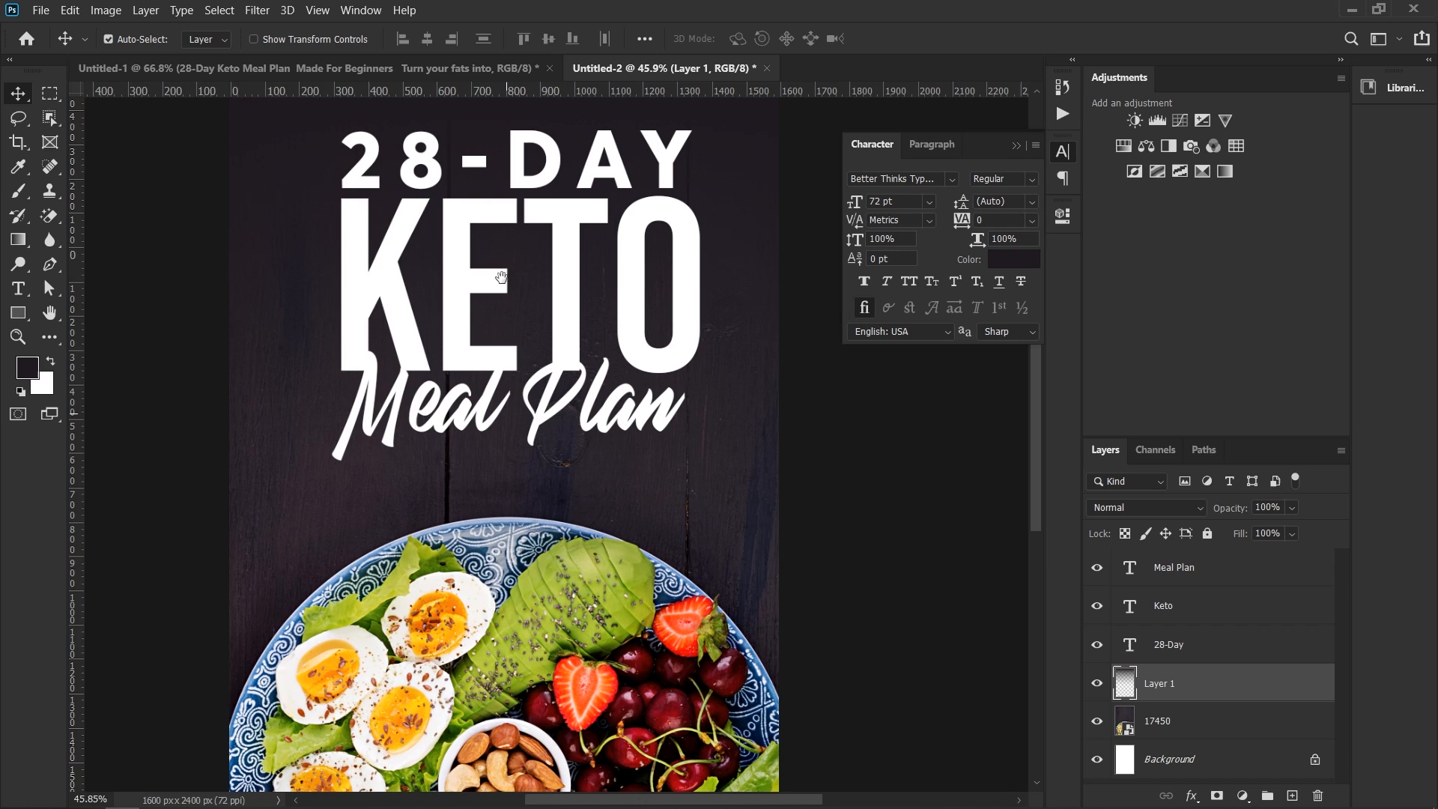
{"action": "left_click_drag", "start_coordinate": [529, 358], "coordinate": [514, 358]}
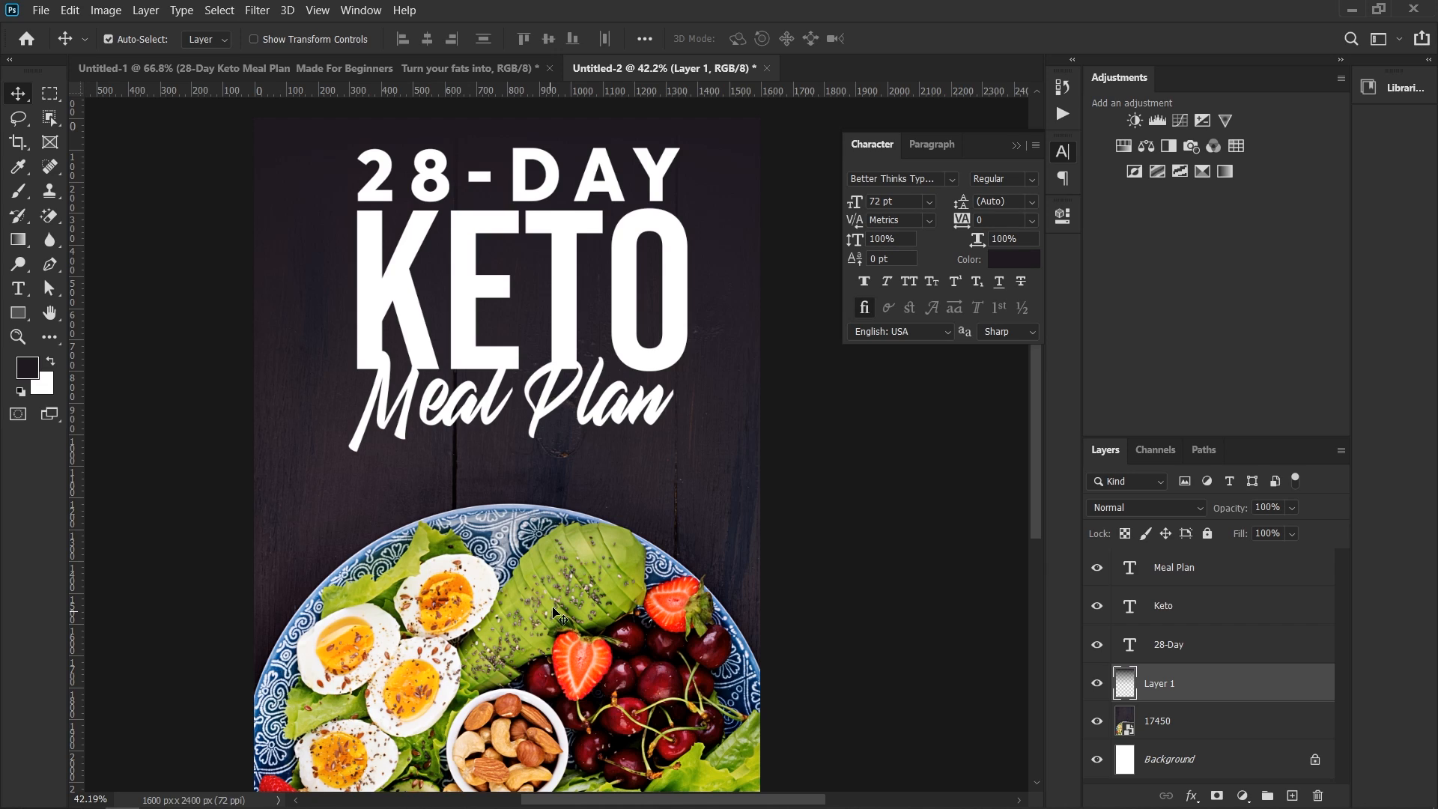
Step: Recolor the 28-Day text with green #82a41d sampled from the avocado
{"action": "left_click", "coordinate": [546, 196]}
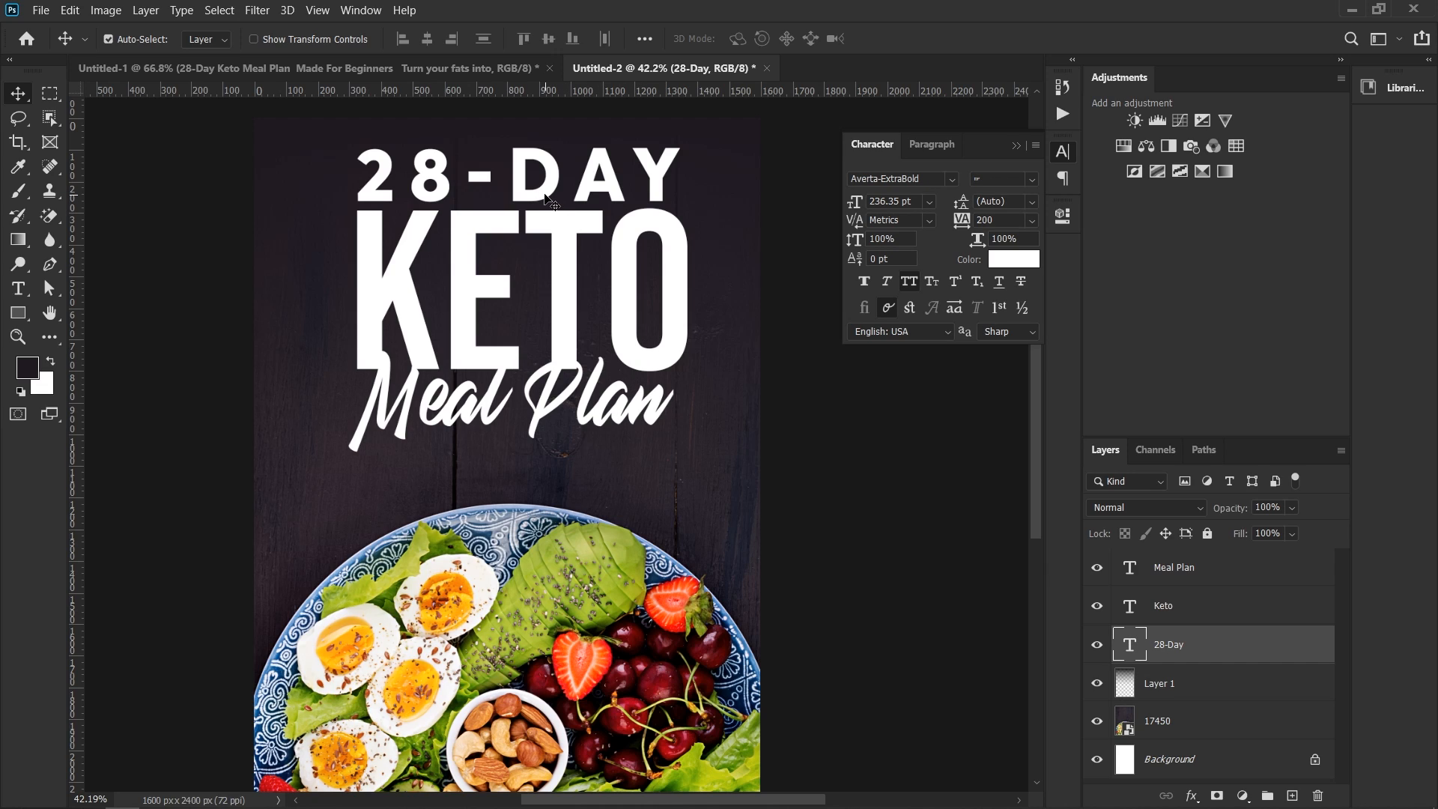
{"action": "key", "text": "t"}
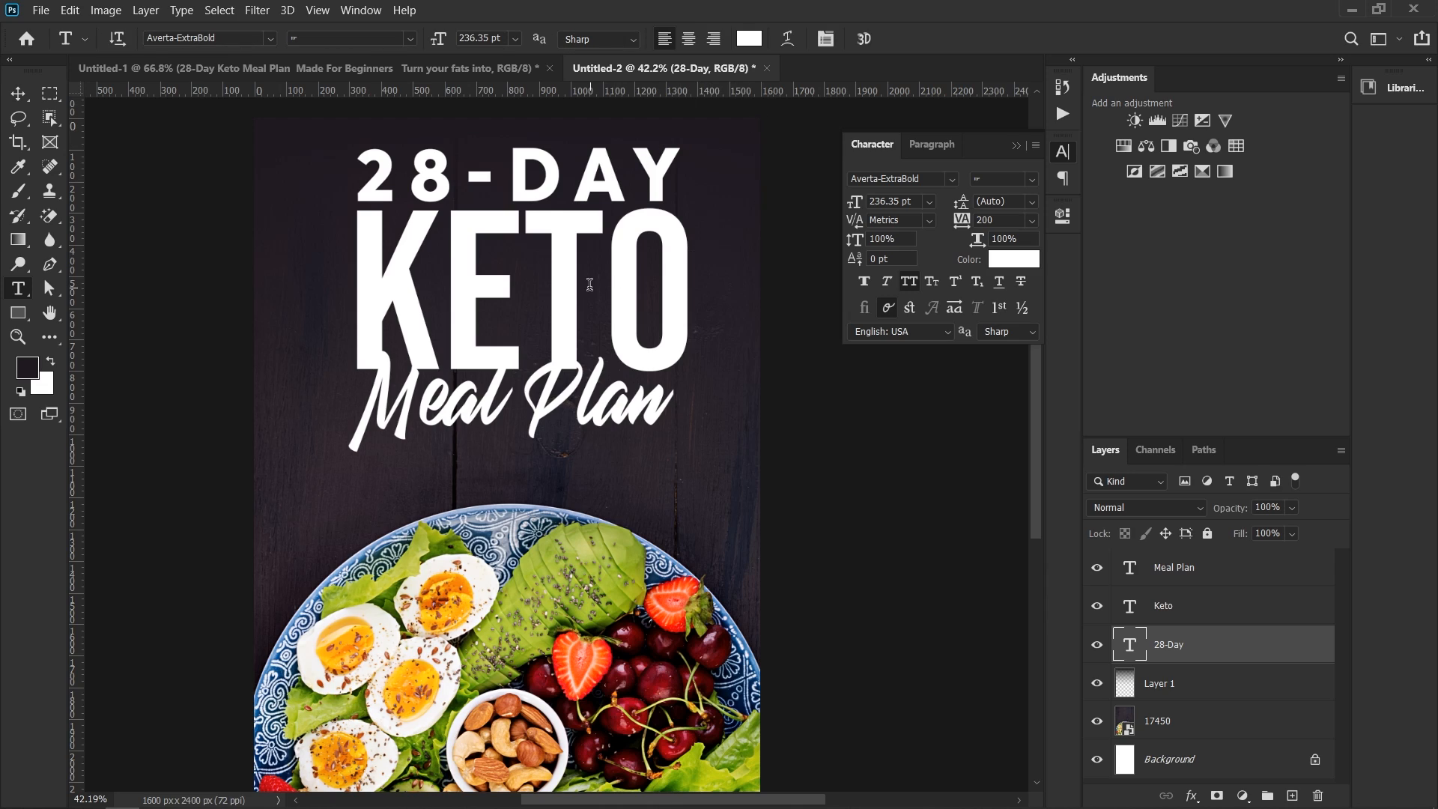
{"action": "left_click", "coordinate": [749, 39]}
{"action": "left_click", "coordinate": [611, 553]}
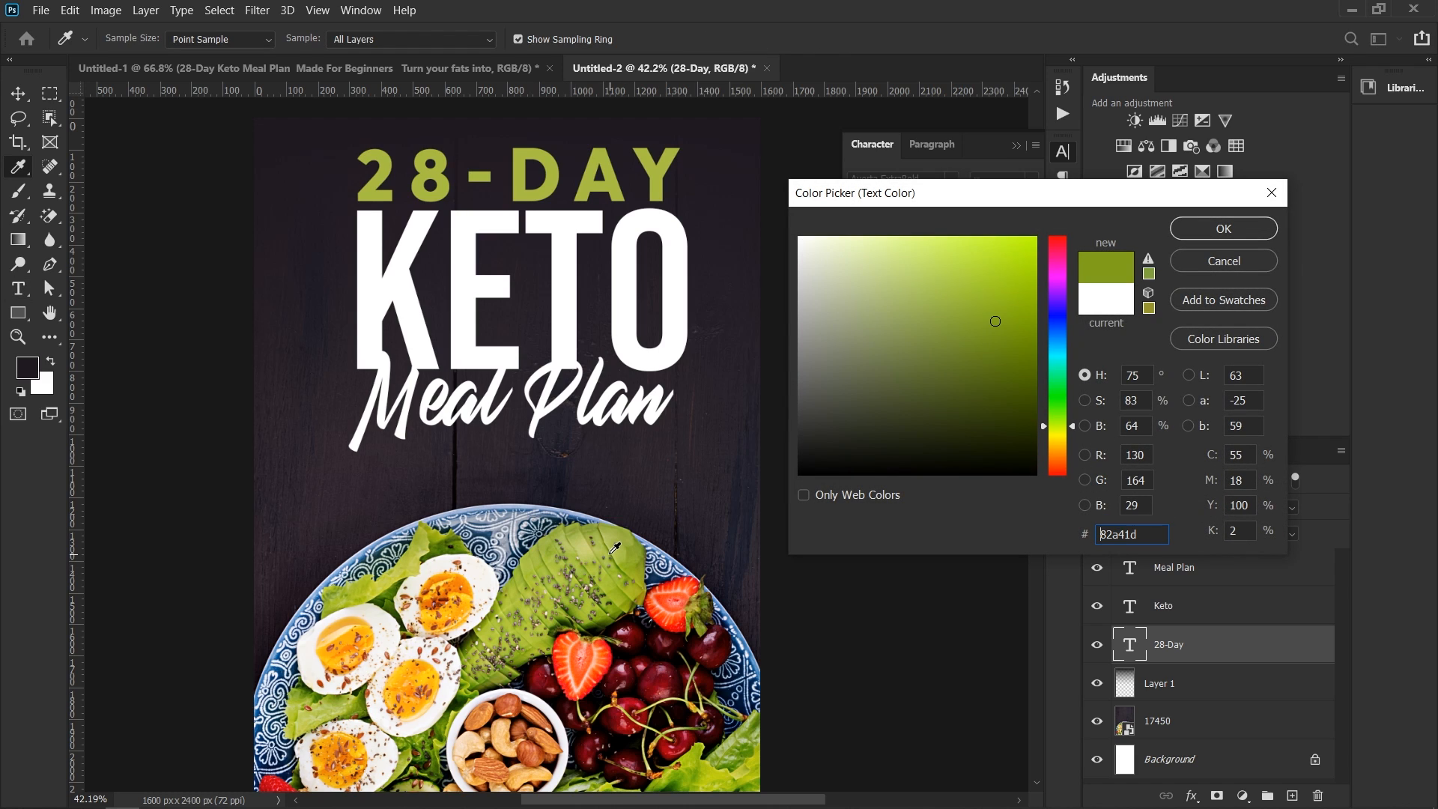
{"action": "left_click", "coordinate": [1203, 236]}
Step: Recolor the KETO text with yellow #fdca14 sampled from an egg yolk
{"action": "key", "text": "v"}
{"action": "left_click", "coordinate": [570, 262]}
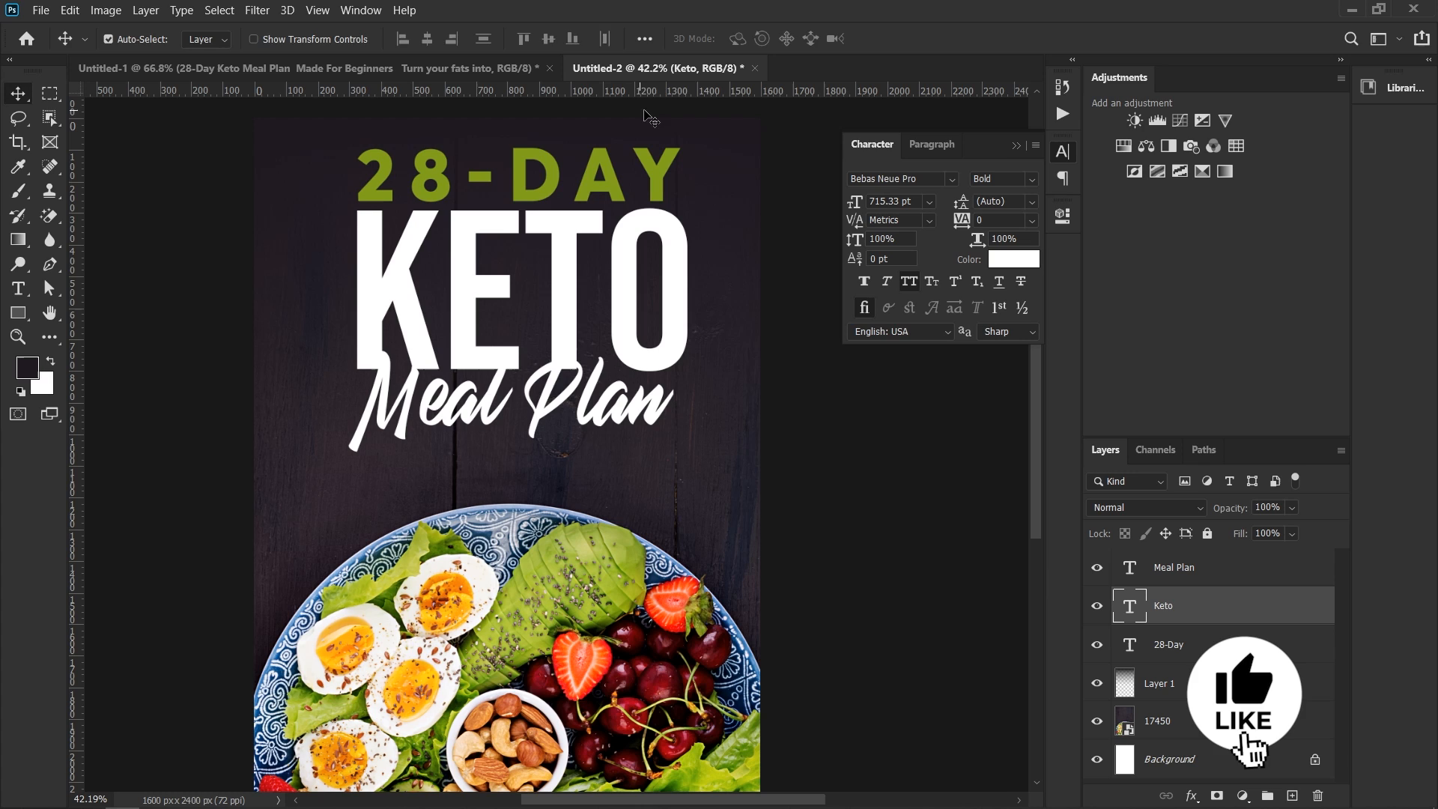
{"action": "key", "text": "t"}
{"action": "left_click_drag", "start_coordinate": [607, 387], "coordinate": [595, 301]}
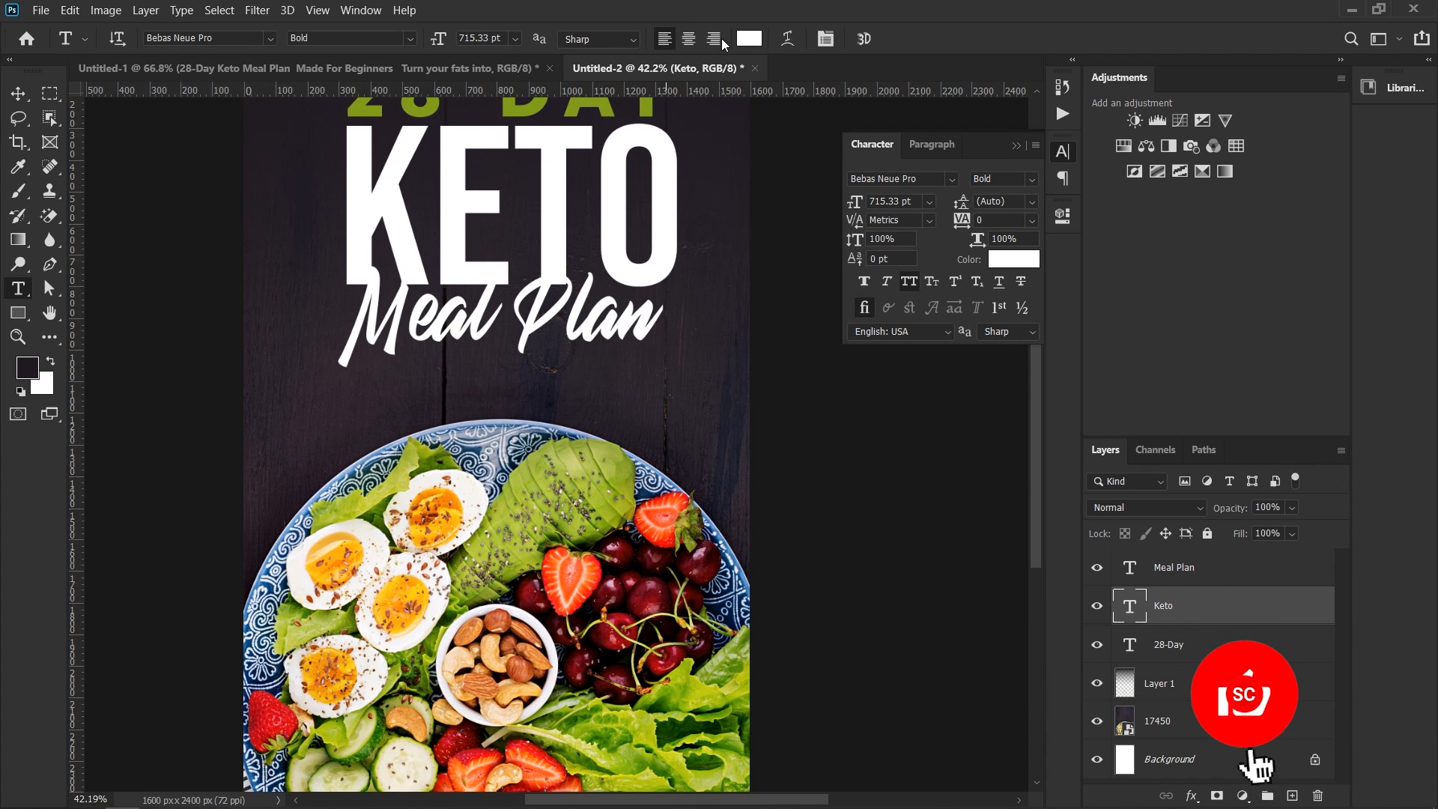
{"action": "left_click", "coordinate": [750, 39]}
{"action": "left_click", "coordinate": [455, 507]}
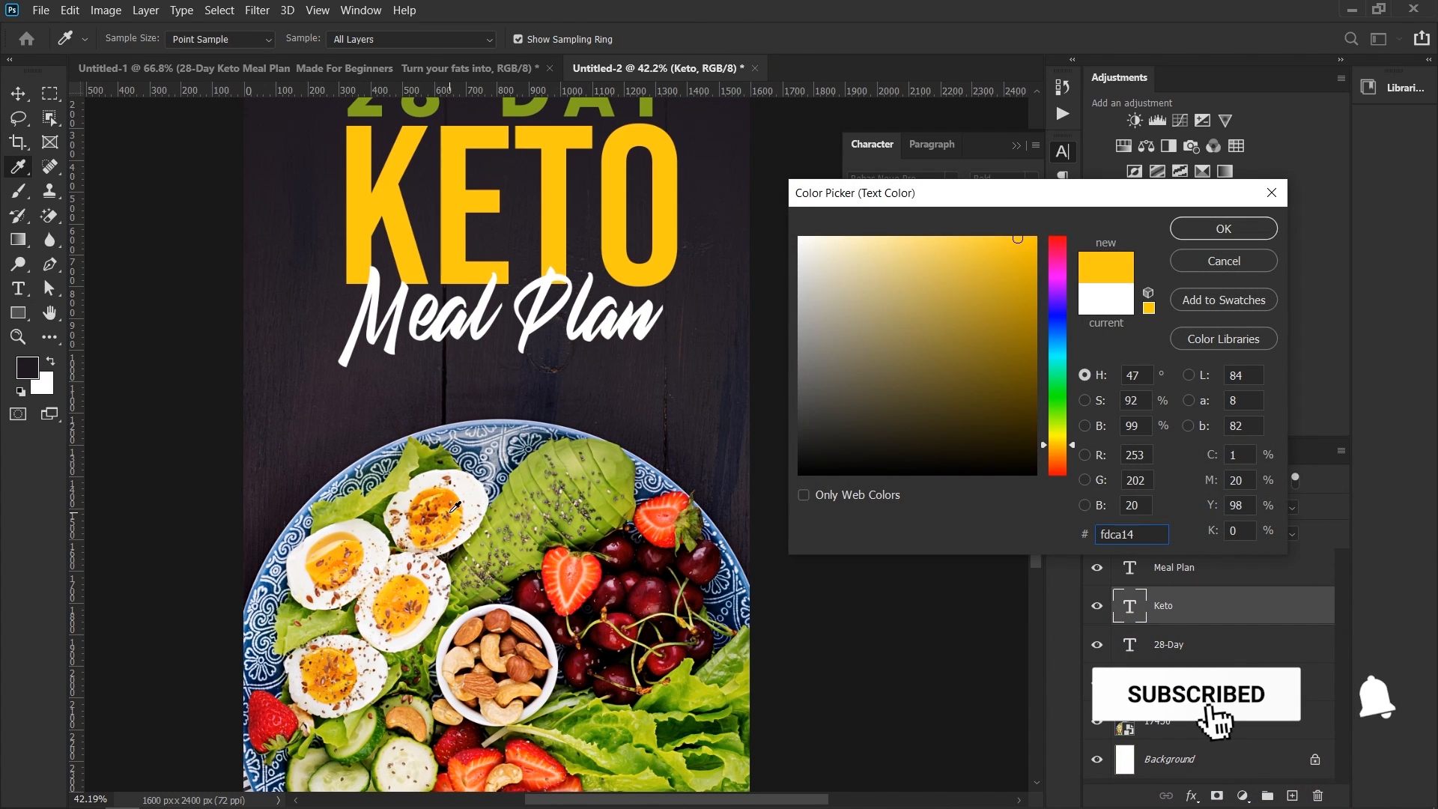
{"action": "left_click", "coordinate": [1207, 235]}
{"action": "left_click_drag", "start_coordinate": [566, 288], "coordinate": [556, 336]}
Step: Add a drop shadow to the Meal Plan text, casting it slightly offset from the letters
{"action": "key", "text": "v"}
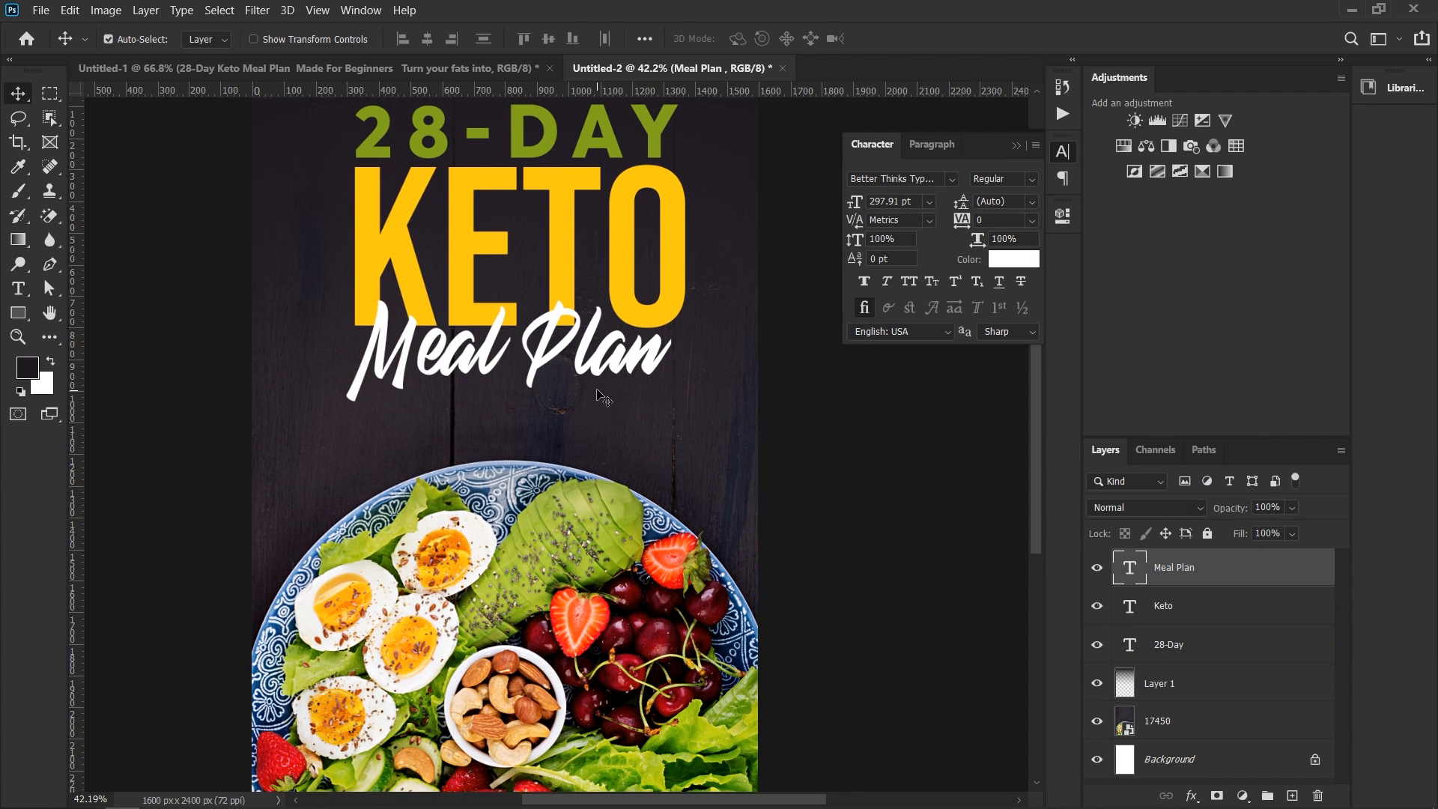
{"action": "scroll", "coordinate": [561, 353], "scroll_direction": "up", "scroll_amount": 3}
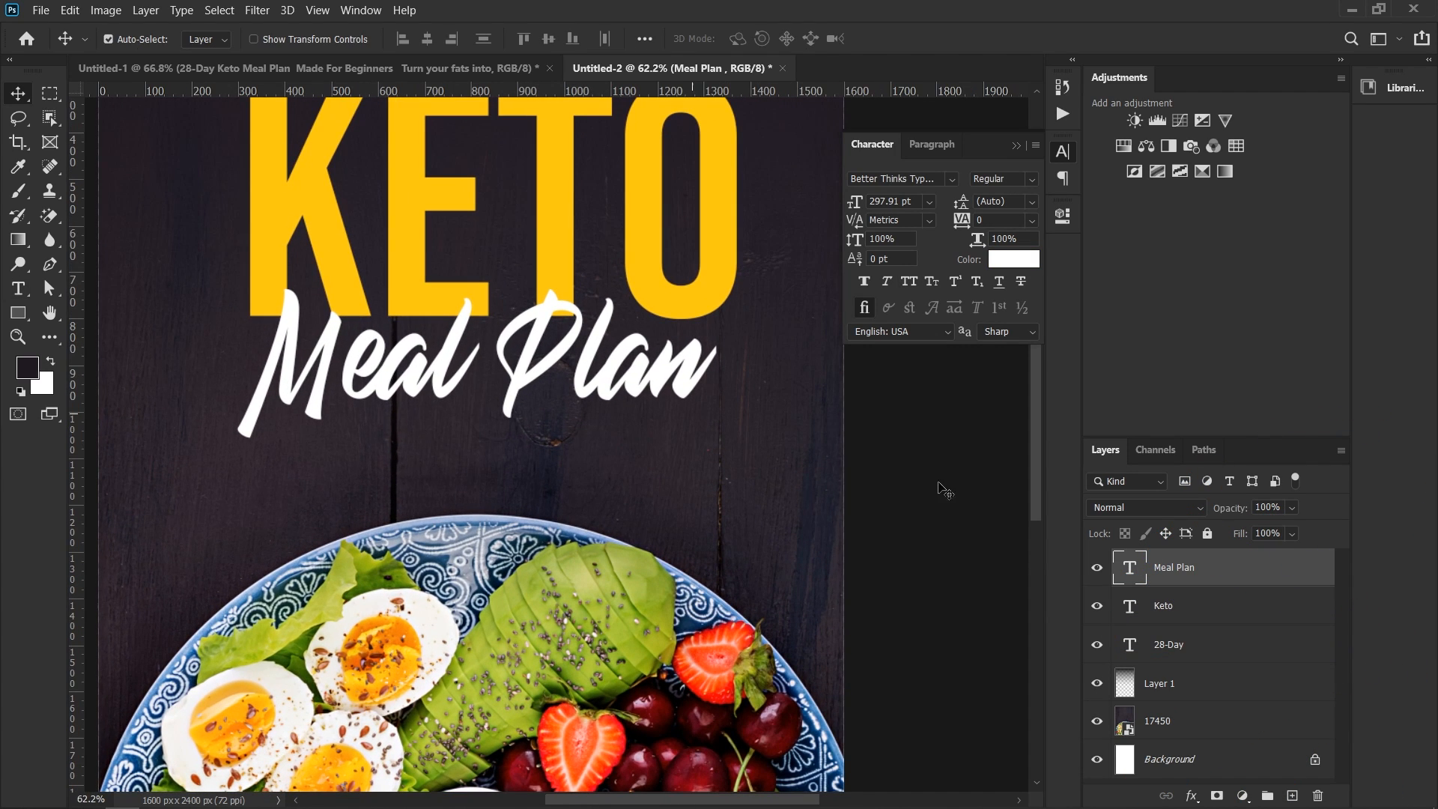
{"action": "right_click", "coordinate": [1258, 573]}
{"action": "left_click", "coordinate": [1062, 27]}
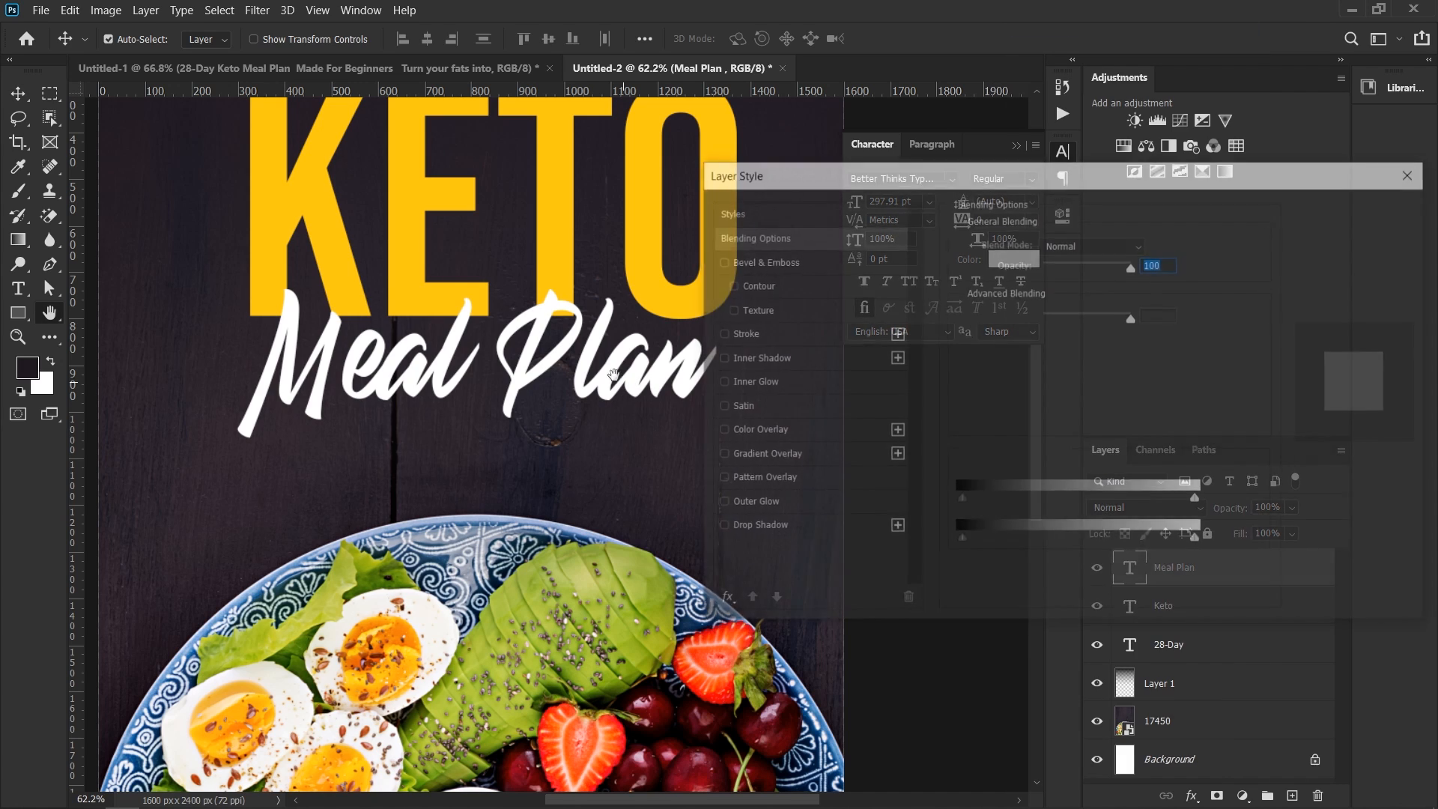
{"action": "left_click", "coordinate": [754, 528]}
{"action": "left_click_drag", "start_coordinate": [499, 360], "coordinate": [499, 341]}
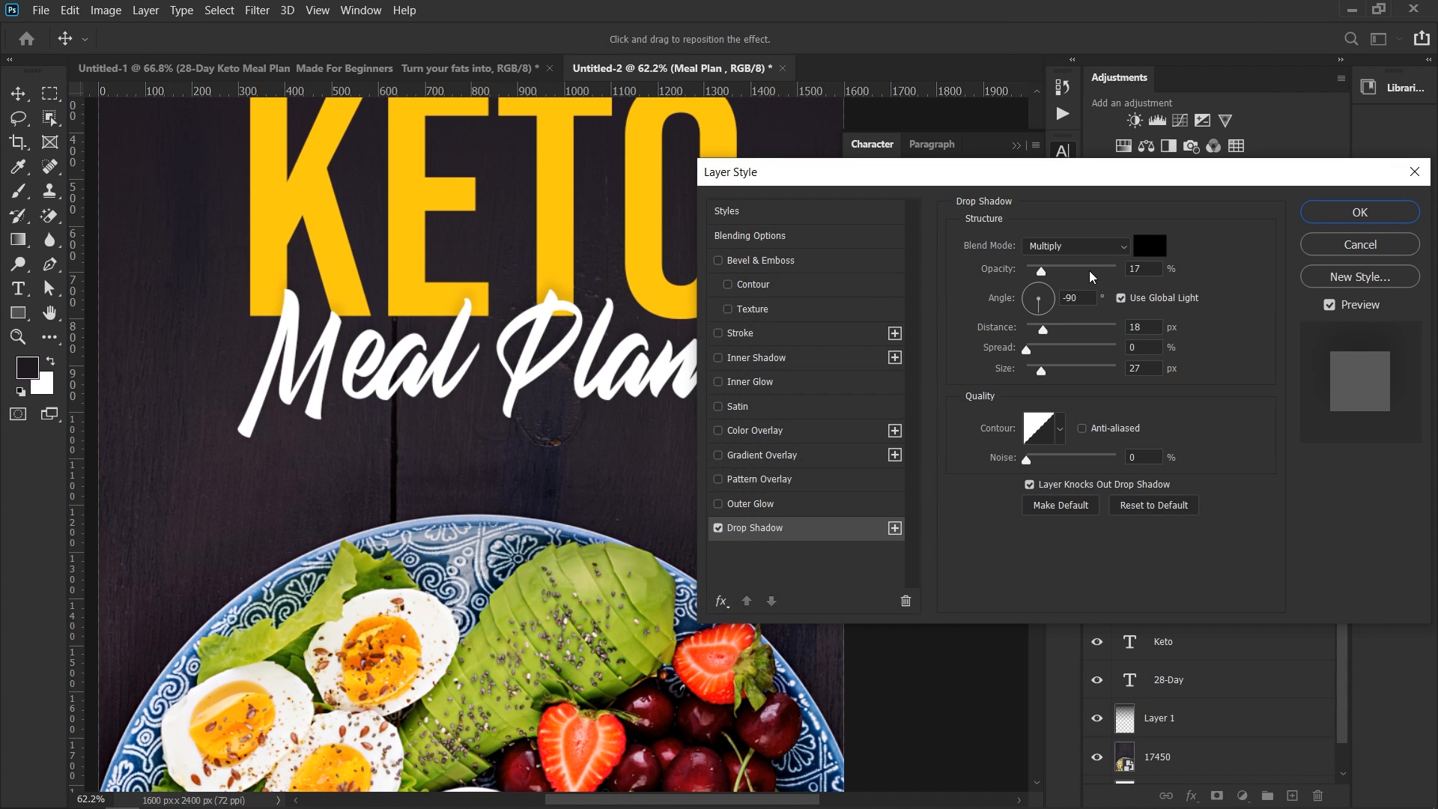
Step: Tune the Meal Plan shadow to about 42% opacity, angle -39°, distance 0 px, spread 18% and size about 16 px
{"action": "mouse_move", "coordinate": [1043, 271]}
{"action": "left_mouse_down"}
{"action": "mouse_move", "coordinate": [1086, 268]}
{"action": "mouse_move", "coordinate": [1063, 267]}
{"action": "left_mouse_up"}
{"action": "left_click_drag", "start_coordinate": [474, 373], "coordinate": [468, 380]}
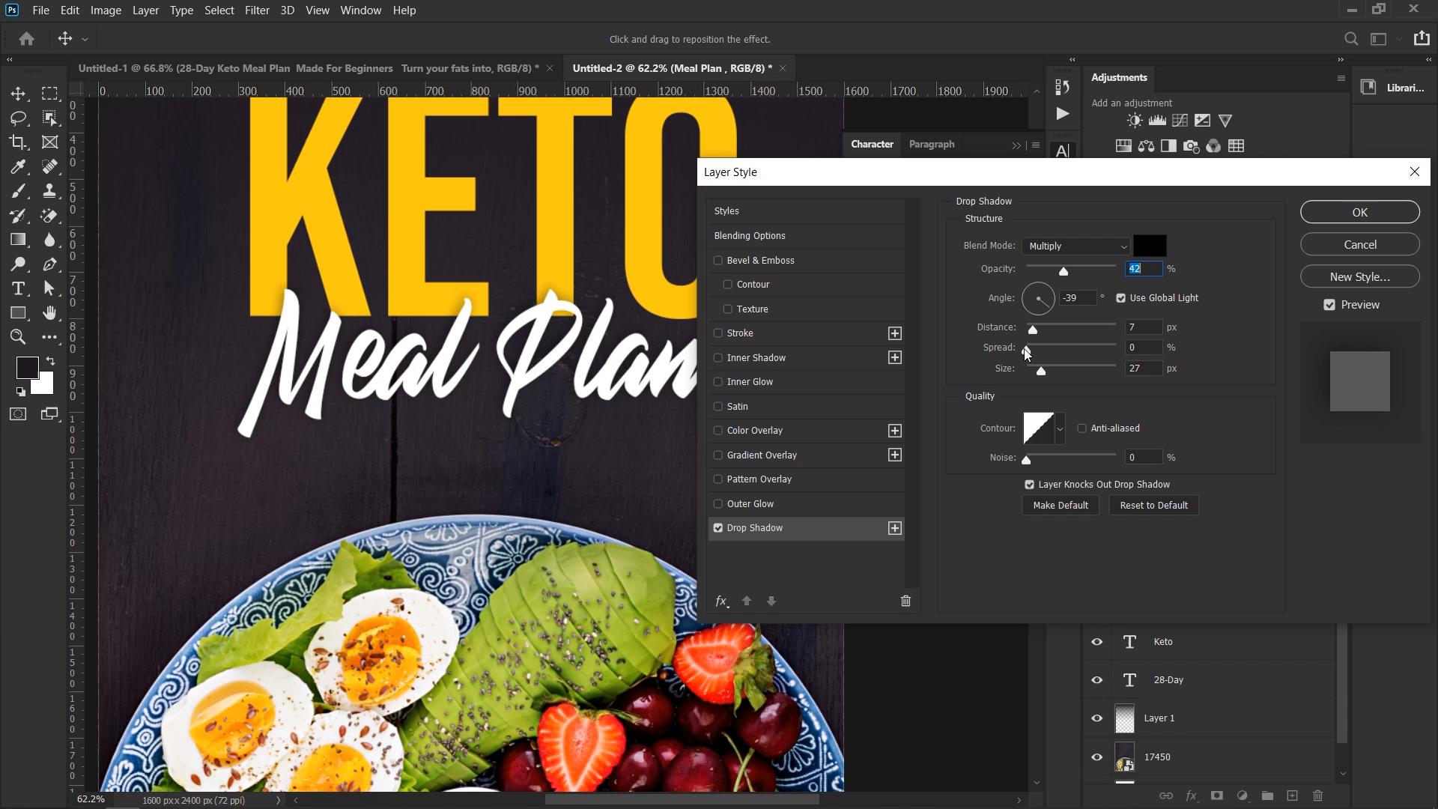
{"action": "mouse_move", "coordinate": [1027, 353]}
{"action": "left_mouse_down"}
{"action": "mouse_move", "coordinate": [1047, 372]}
{"action": "mouse_move", "coordinate": [1028, 332]}
{"action": "mouse_move", "coordinate": [1041, 379]}
{"action": "left_mouse_up"}
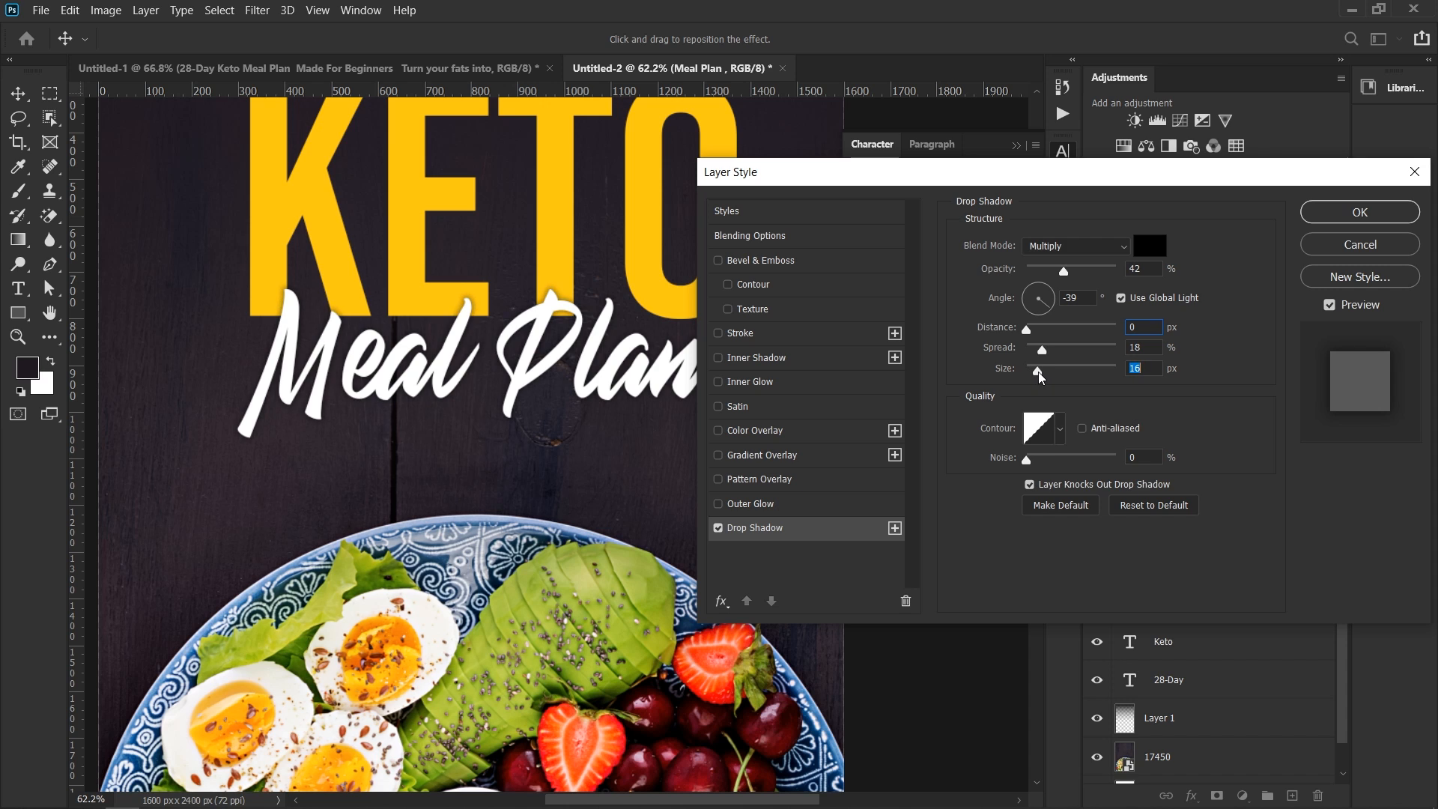
{"action": "left_click_drag", "start_coordinate": [1068, 271], "coordinate": [1065, 271]}
{"action": "left_click", "coordinate": [1328, 219]}
{"action": "left_click_drag", "start_coordinate": [448, 328], "coordinate": [348, 346]}
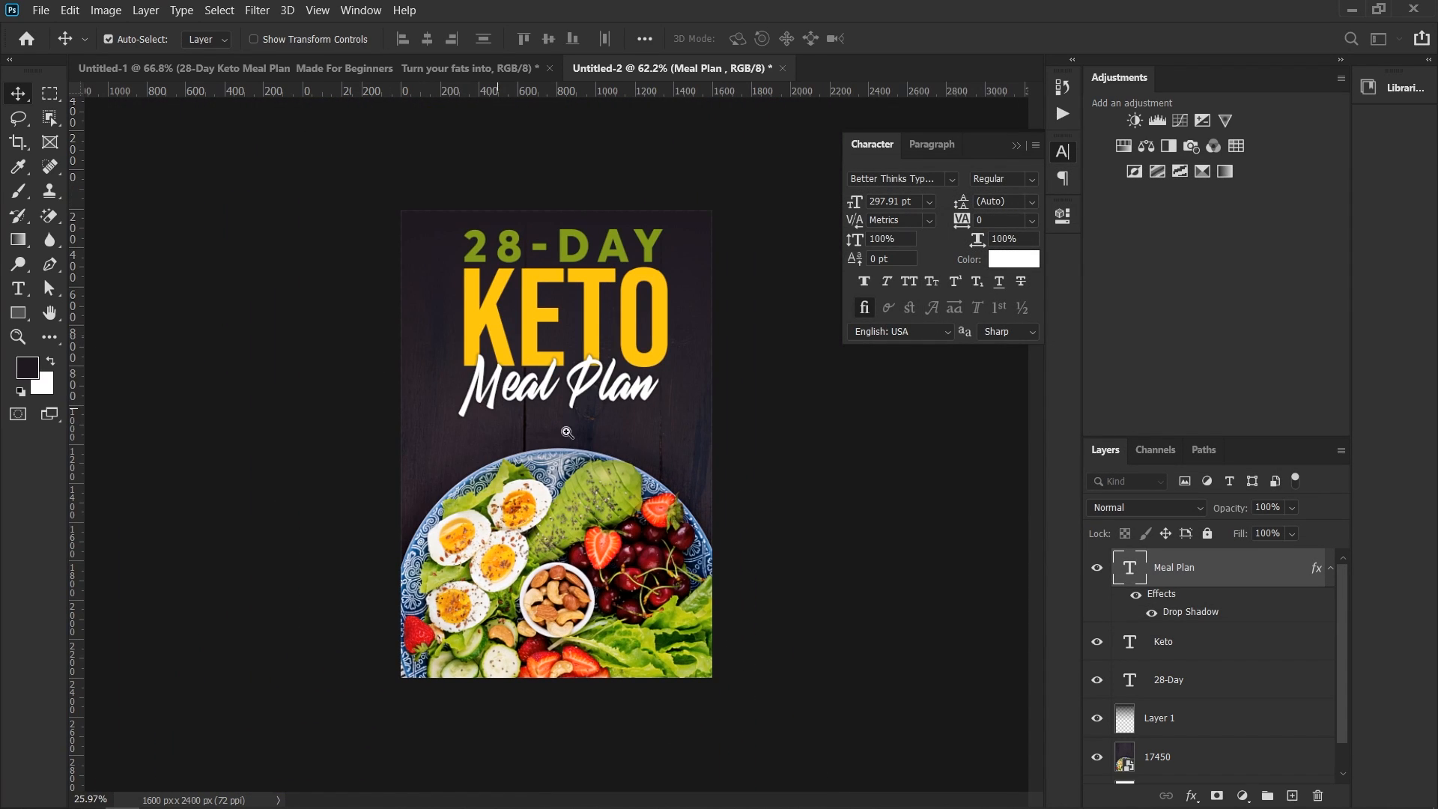
{"action": "left_click_drag", "start_coordinate": [748, 379], "coordinate": [795, 379]}
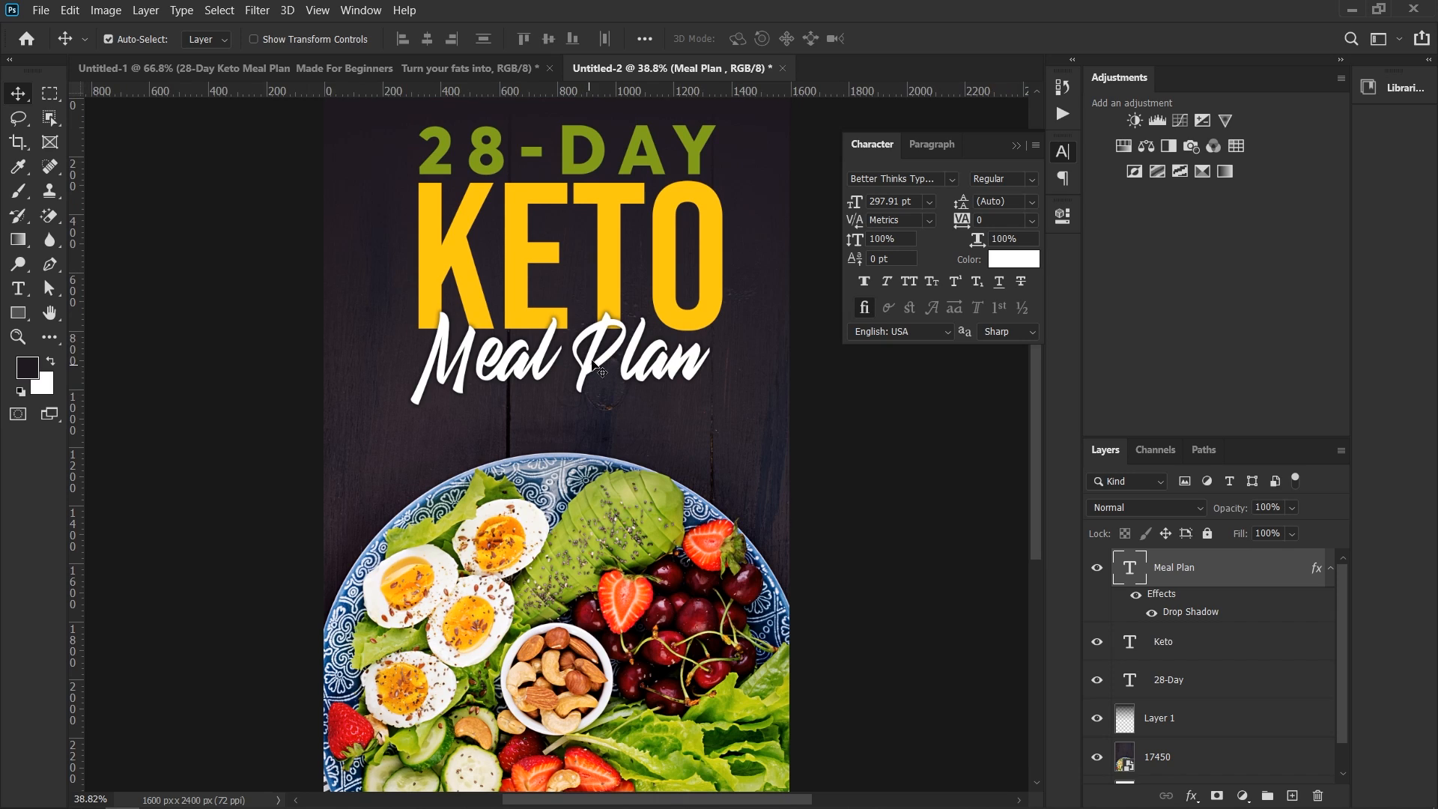
Step: Try recoloring the Meal Plan text with red #f9171a and off-white #e8e4de sampled from the food photo
{"action": "key", "text": "t"}
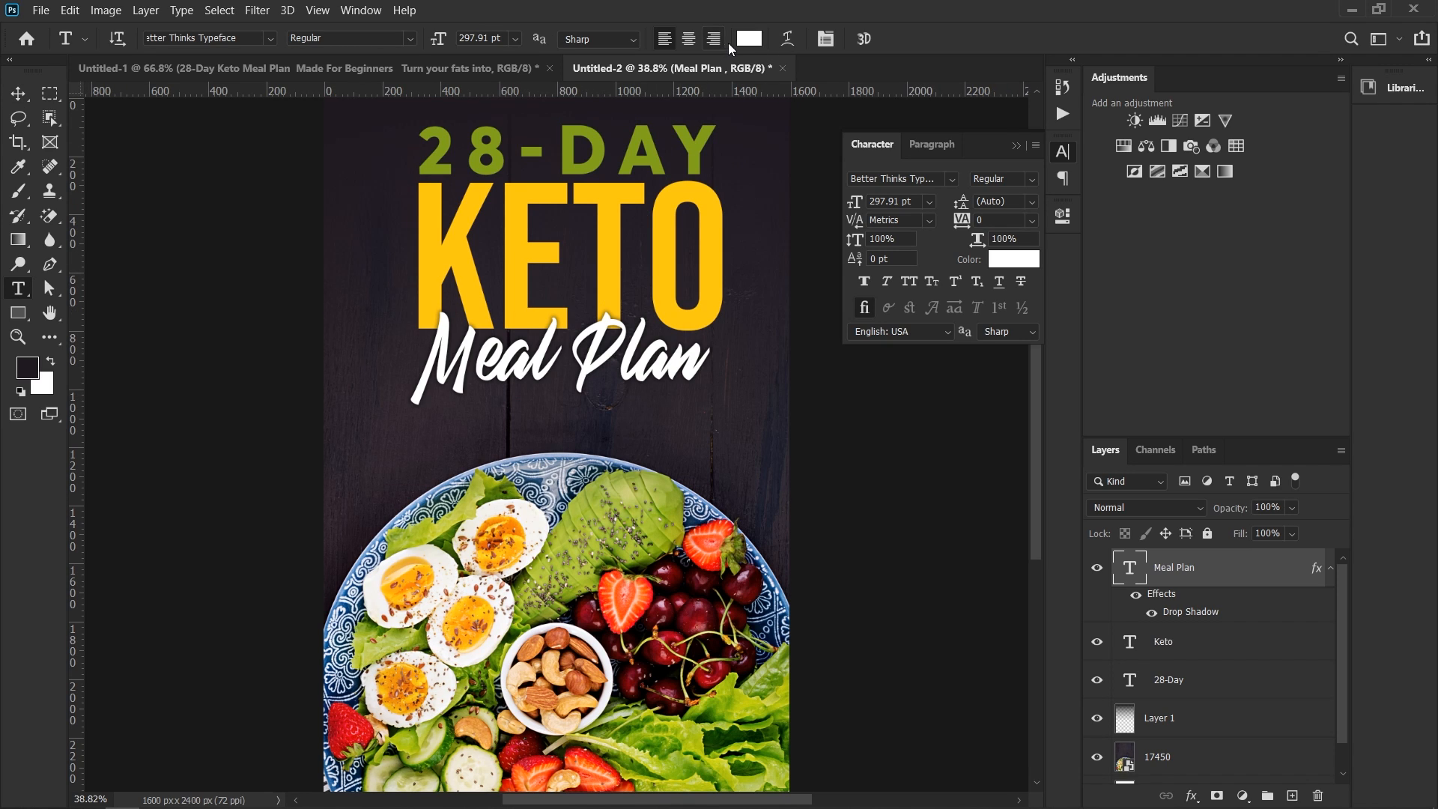
{"action": "left_click", "coordinate": [750, 39]}
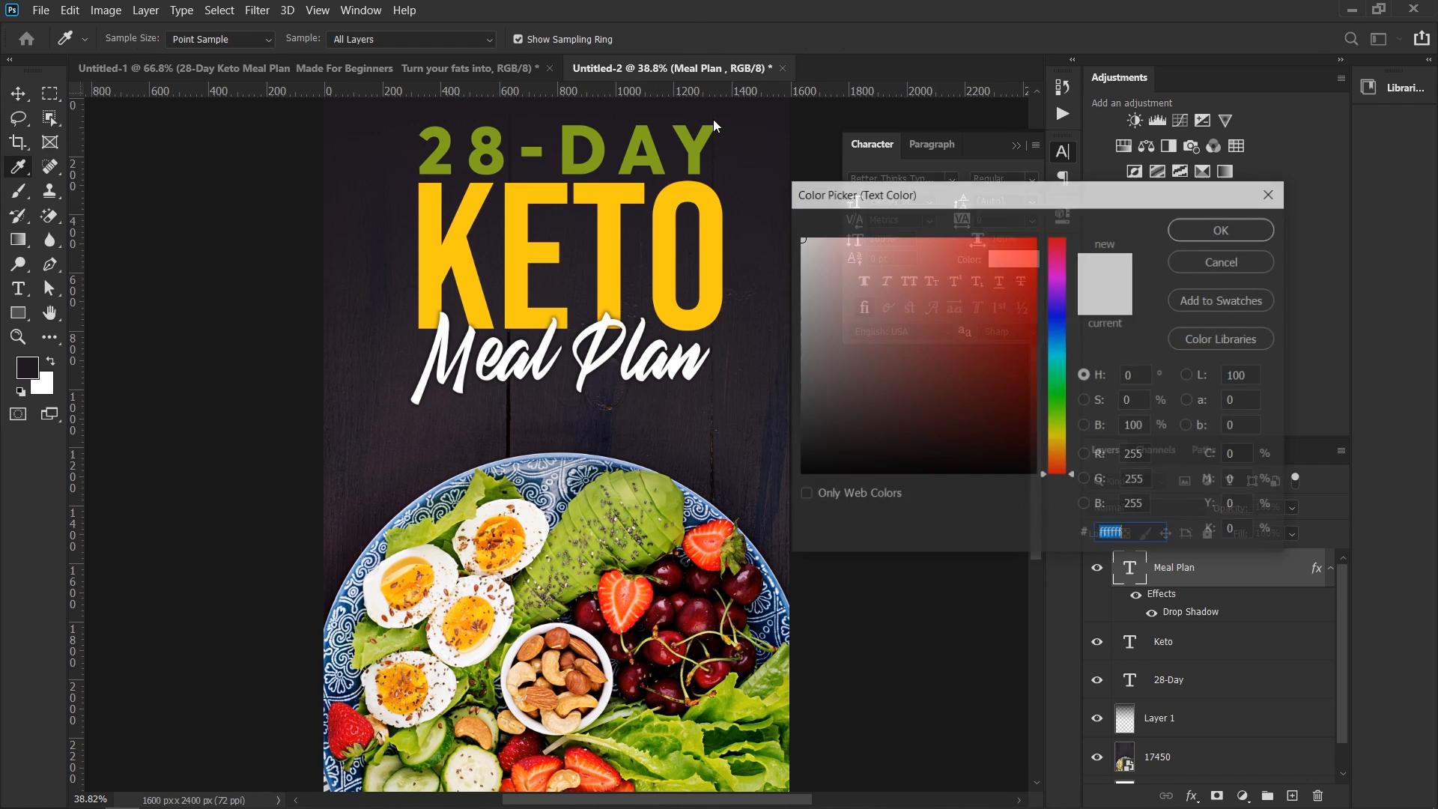
{"action": "left_click", "coordinate": [610, 582]}
{"action": "left_click", "coordinate": [611, 582]}
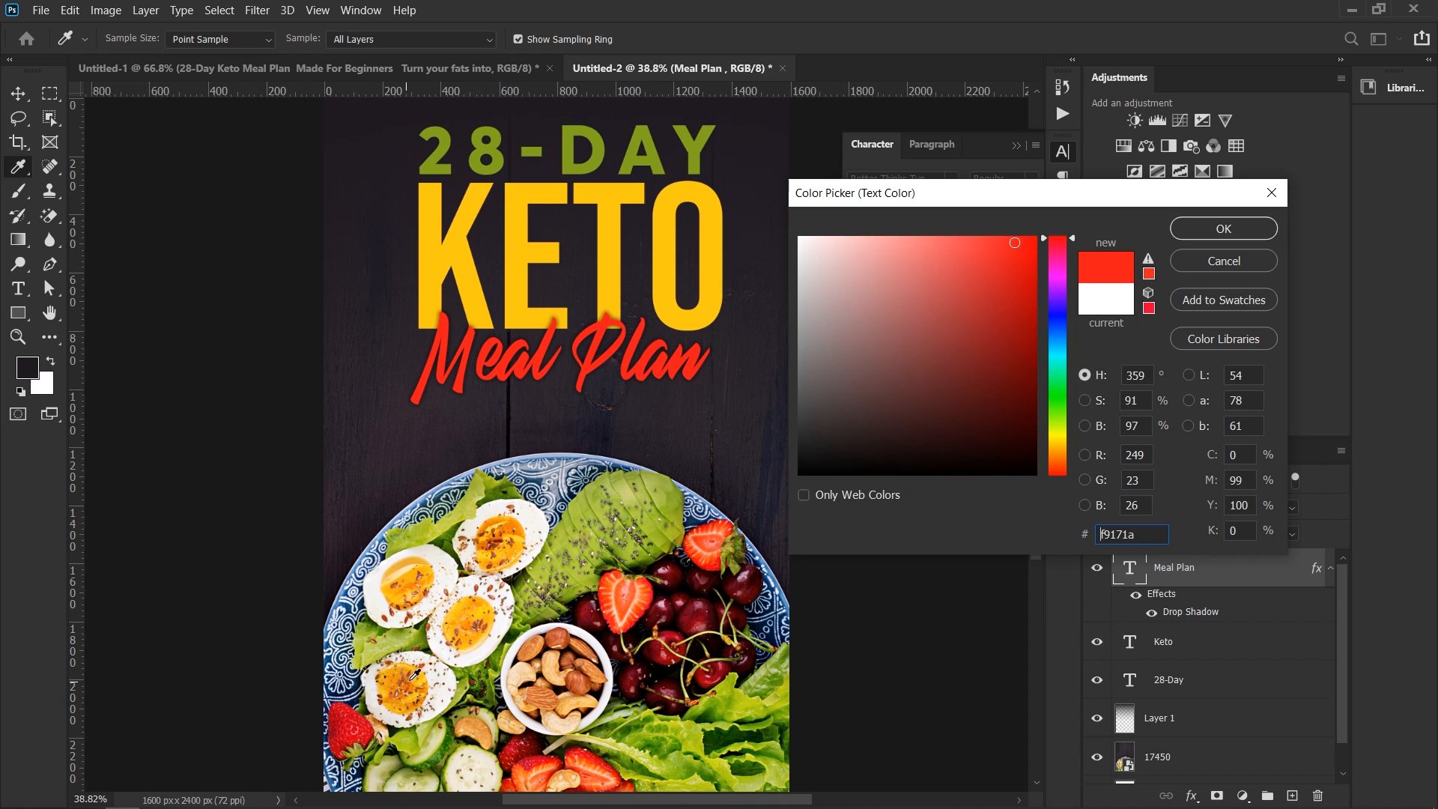
{"action": "left_click", "coordinate": [514, 590]}
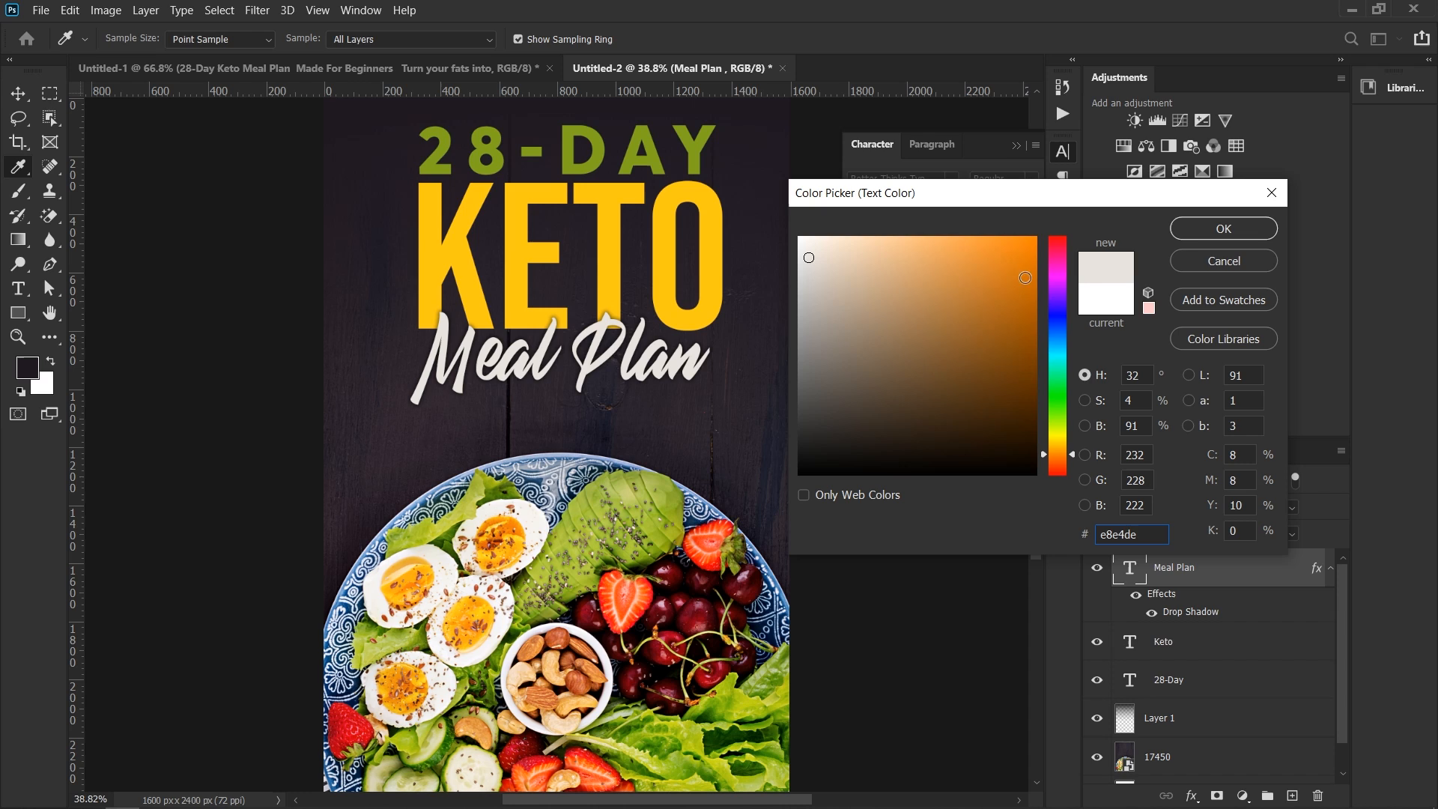
{"action": "left_click", "coordinate": [1212, 262]}
Step: Move the Meal Plan text slightly up so it overlaps the lower edge of KETO a little more
{"action": "key", "text": "v"}
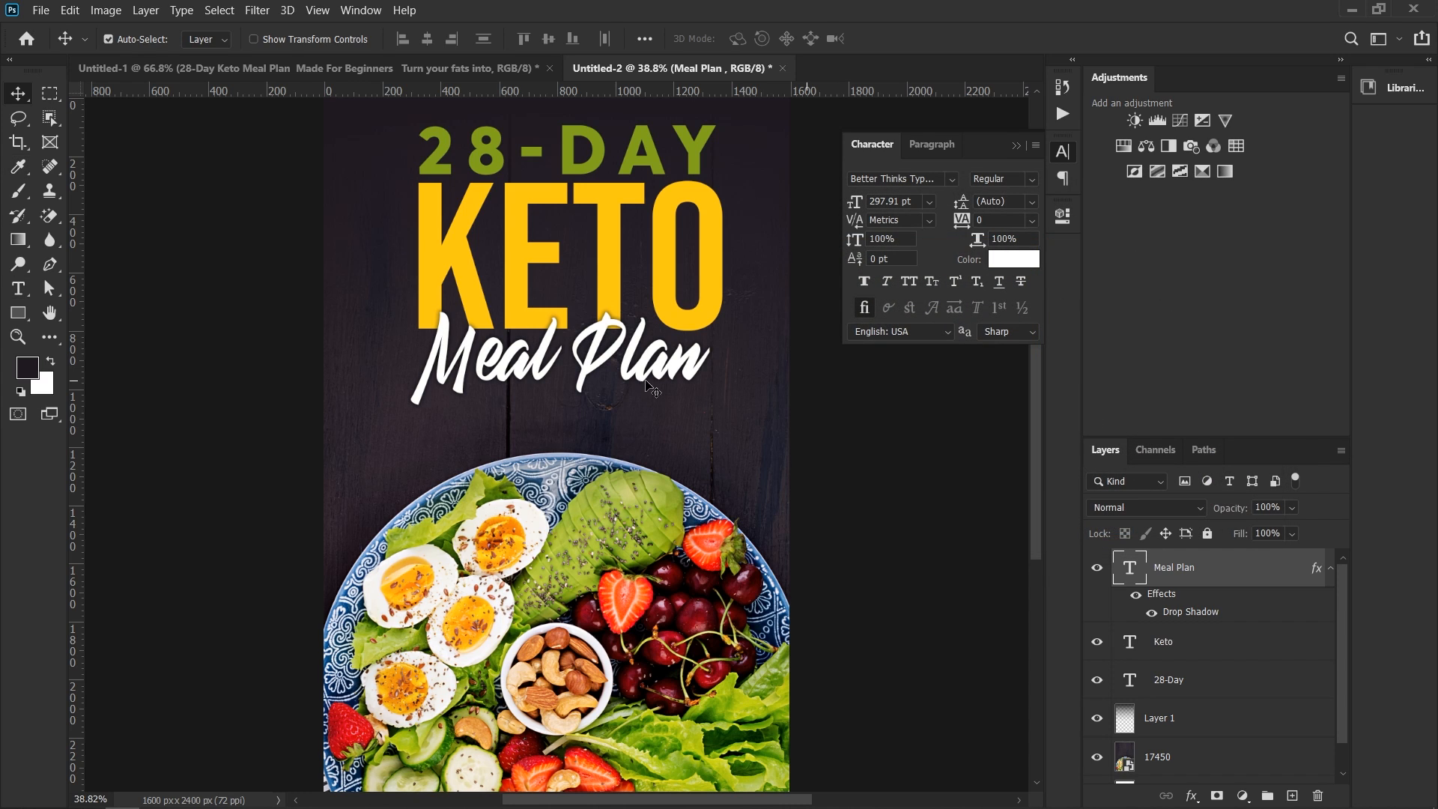
{"action": "left_click_drag", "start_coordinate": [600, 359], "coordinate": [600, 351]}
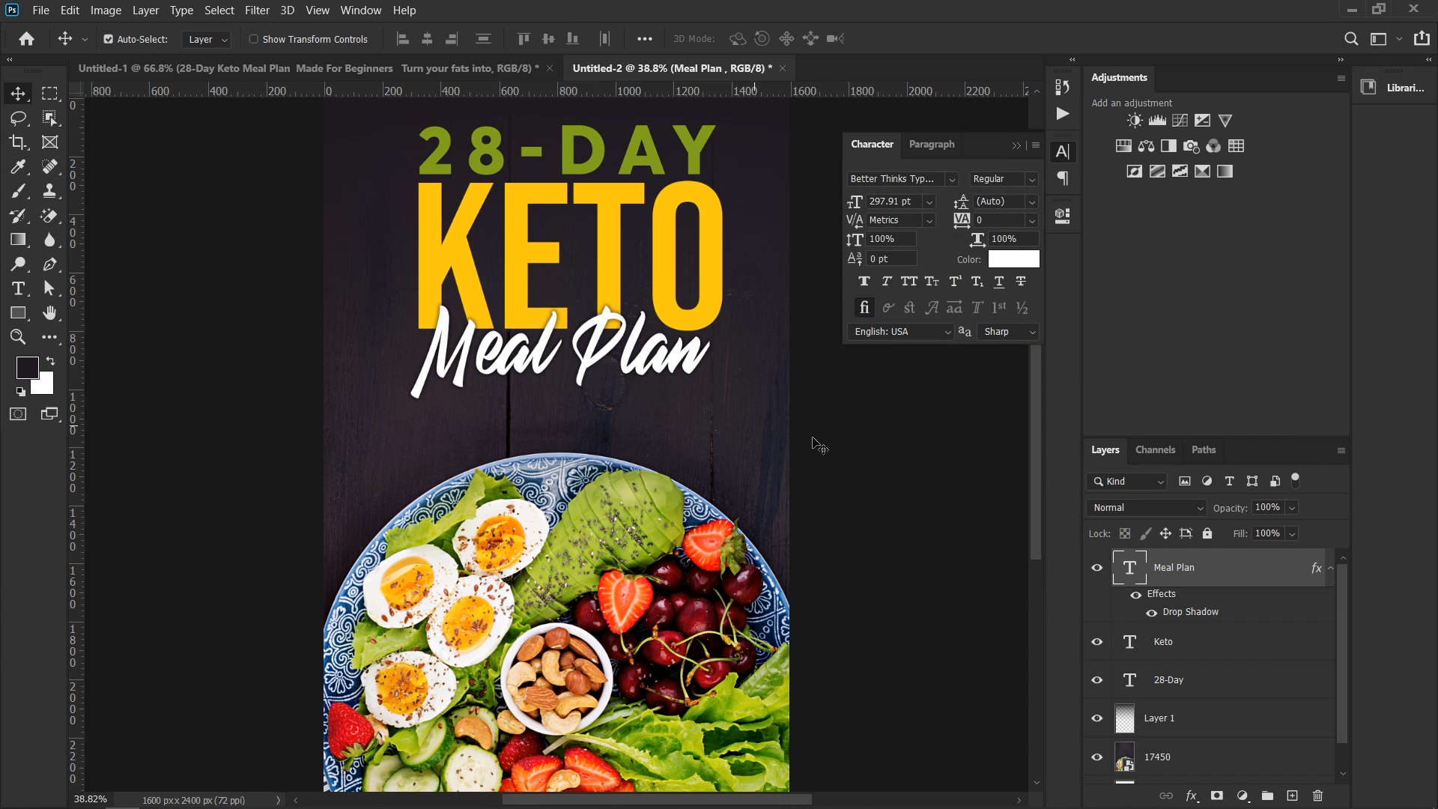
{"action": "left_click_drag", "start_coordinate": [695, 313], "coordinate": [734, 306]}
{"action": "left_click_drag", "start_coordinate": [556, 298], "coordinate": [556, 415]}
Step: Add a linear gradient overlay to the KETO text with the blend mode set to Multiply
{"action": "left_click", "coordinate": [595, 321]}
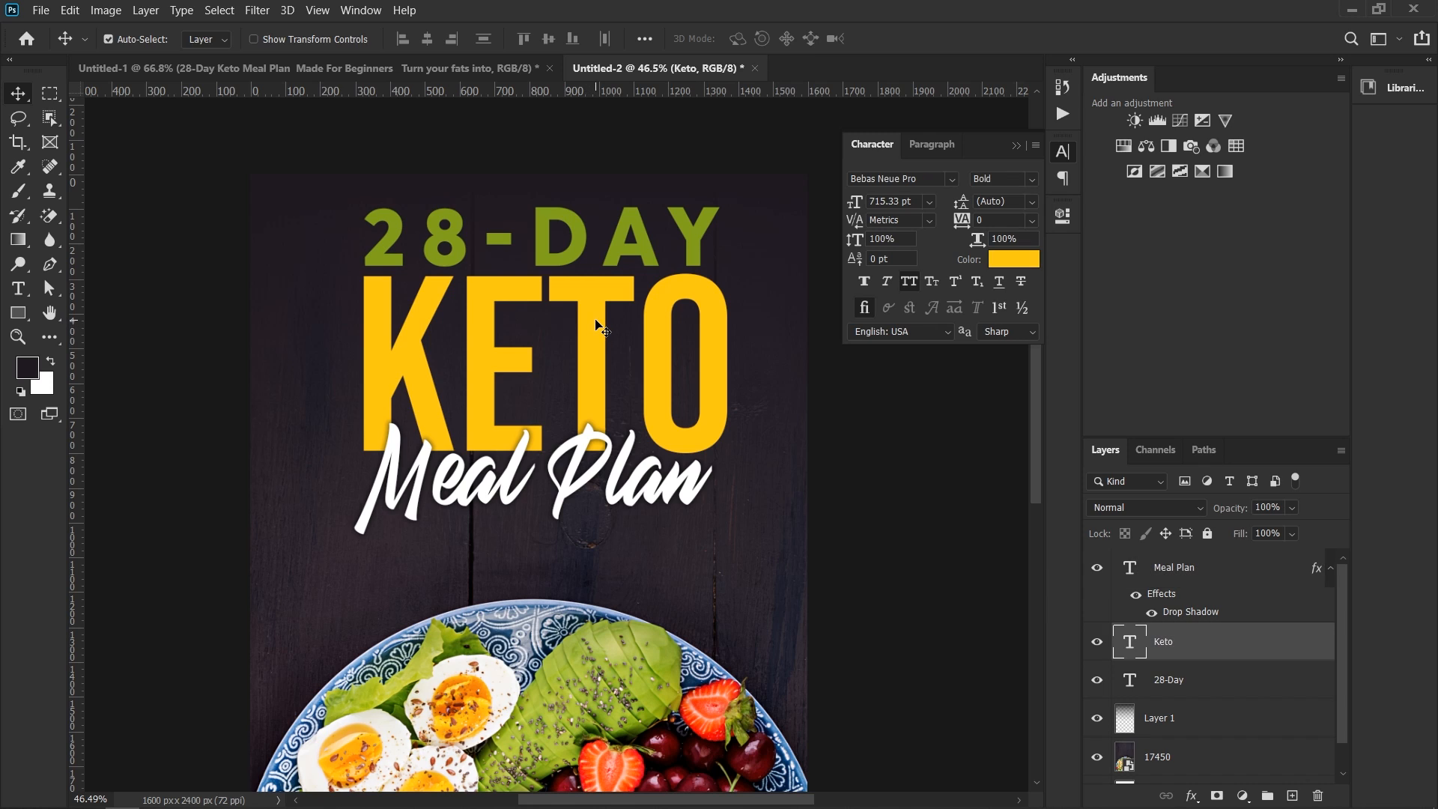
{"action": "left_click_drag", "start_coordinate": [596, 320], "coordinate": [560, 379]}
{"action": "right_click", "coordinate": [1231, 645]}
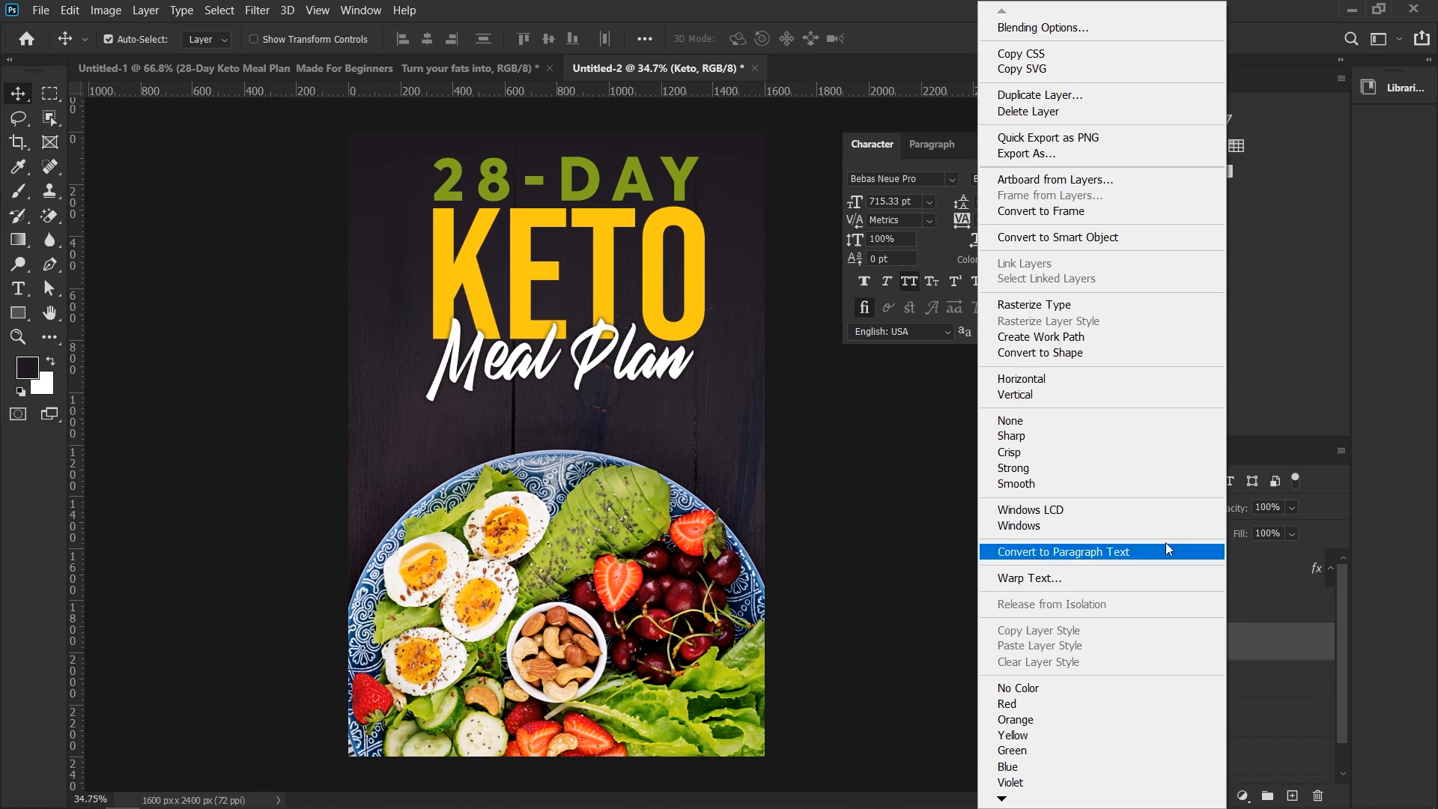
{"action": "left_click", "coordinate": [1049, 28]}
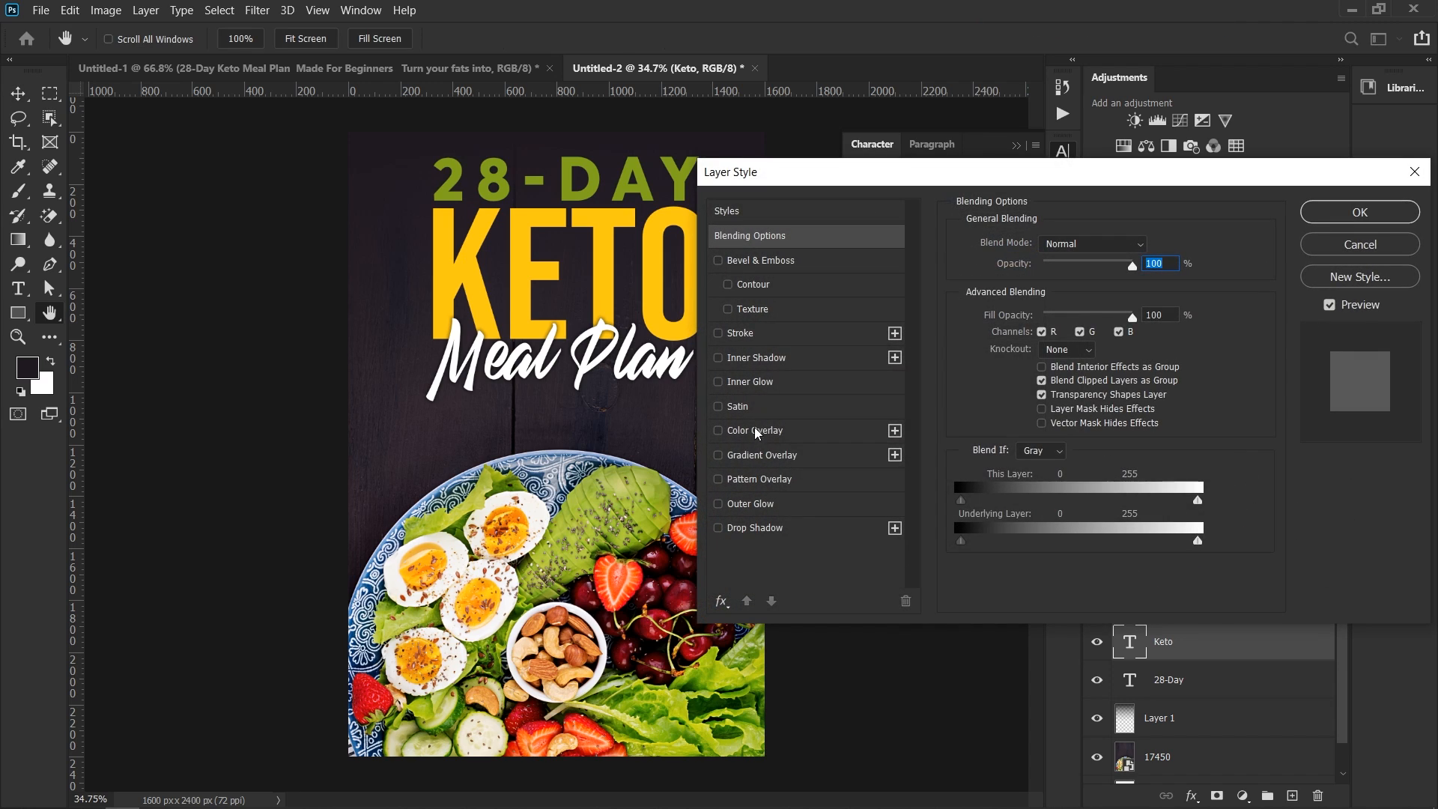
{"action": "left_click", "coordinate": [758, 455]}
{"action": "left_click", "coordinate": [1079, 244]}
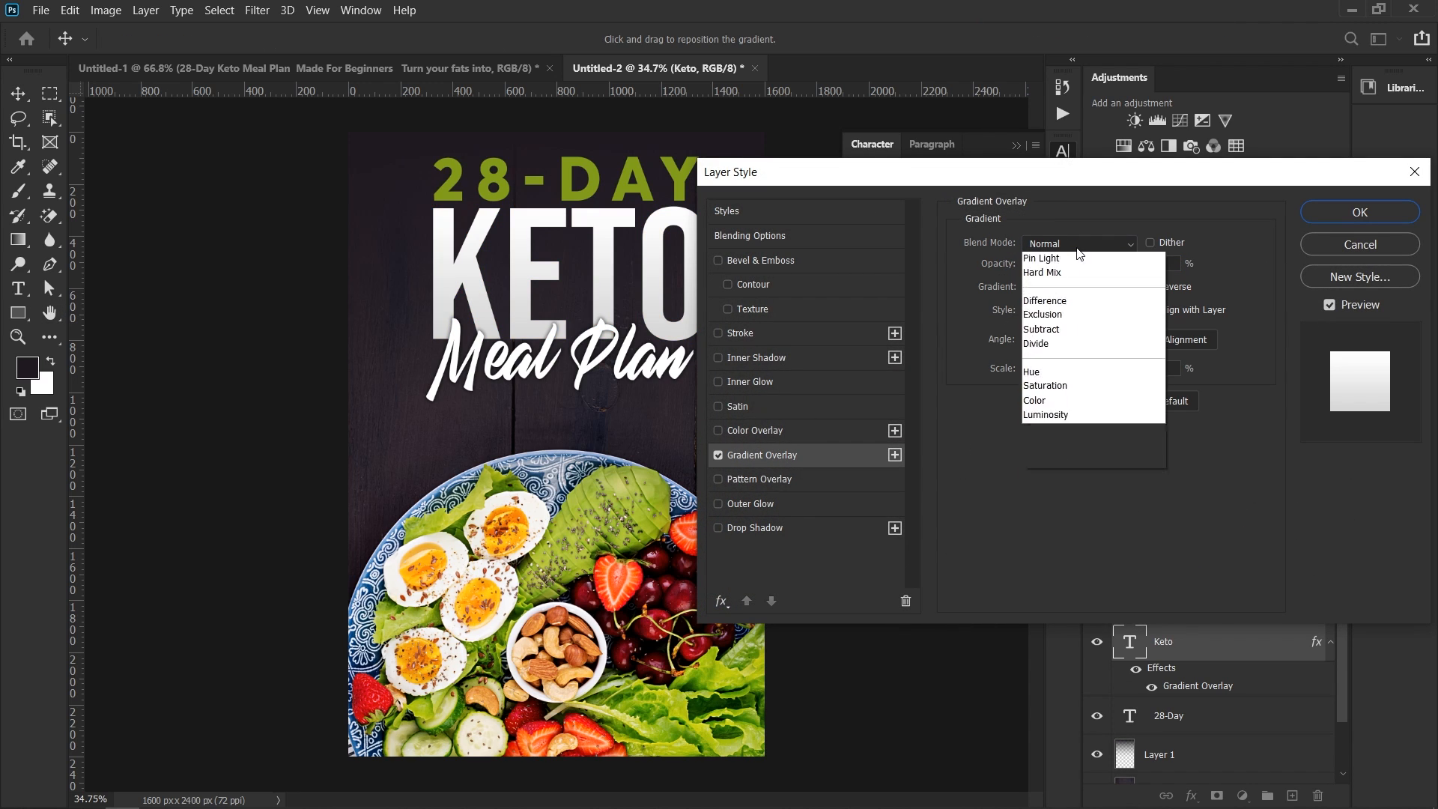
{"action": "left_click", "coordinate": [1053, 319]}
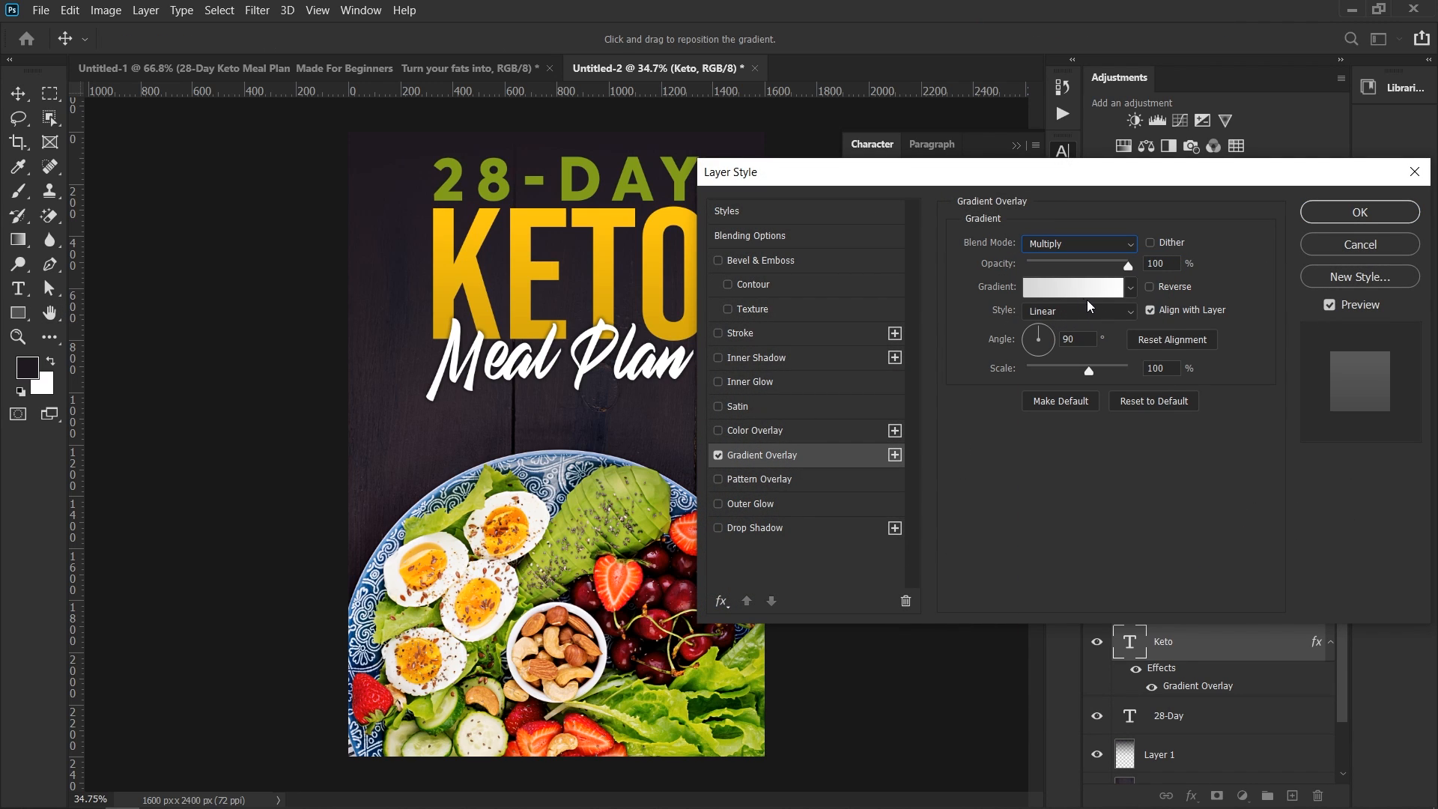
Step: Set the first color stop of the KETO overlay gradient to gray #b0b0b0 and apply the layer style
{"action": "left_click", "coordinate": [1072, 288]}
{"action": "left_click", "coordinate": [805, 502]}
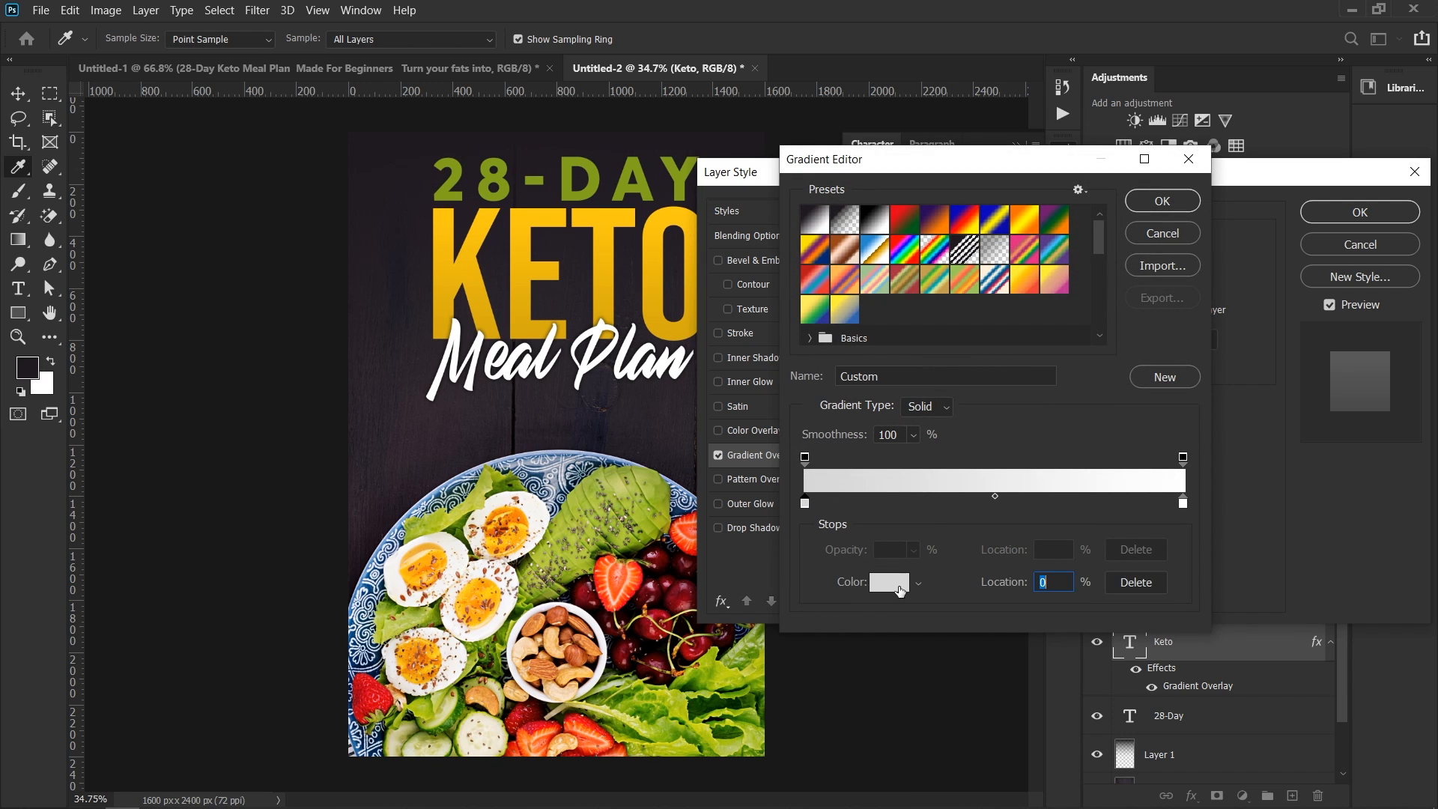
{"action": "left_click", "coordinate": [899, 589]}
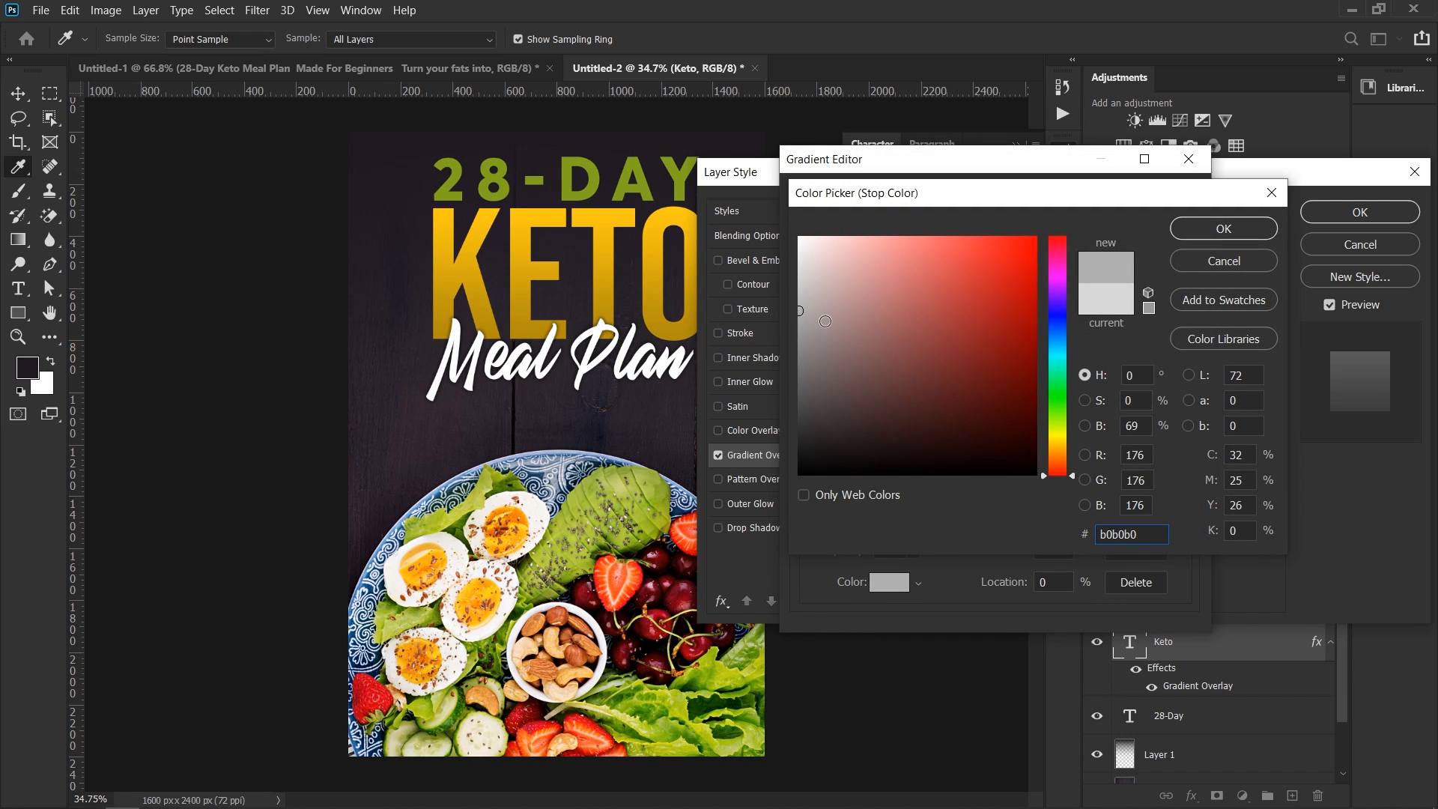
{"action": "left_click", "coordinate": [1223, 228]}
{"action": "key", "text": "Return"}
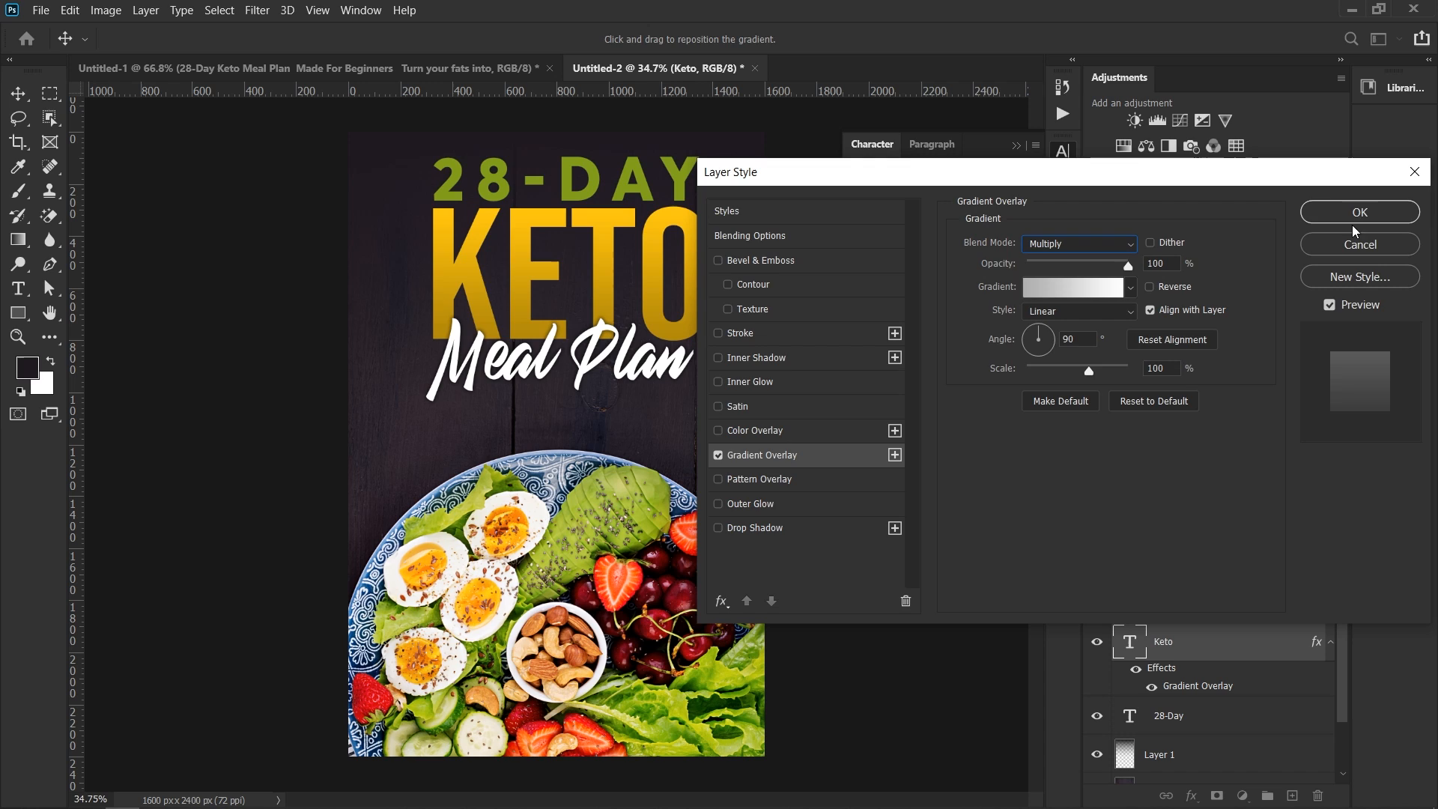
{"action": "key", "text": "Return"}
Step: Copy the KETO layer style and paste it onto the 28-Day text layer
{"action": "right_click", "coordinate": [1195, 649]}
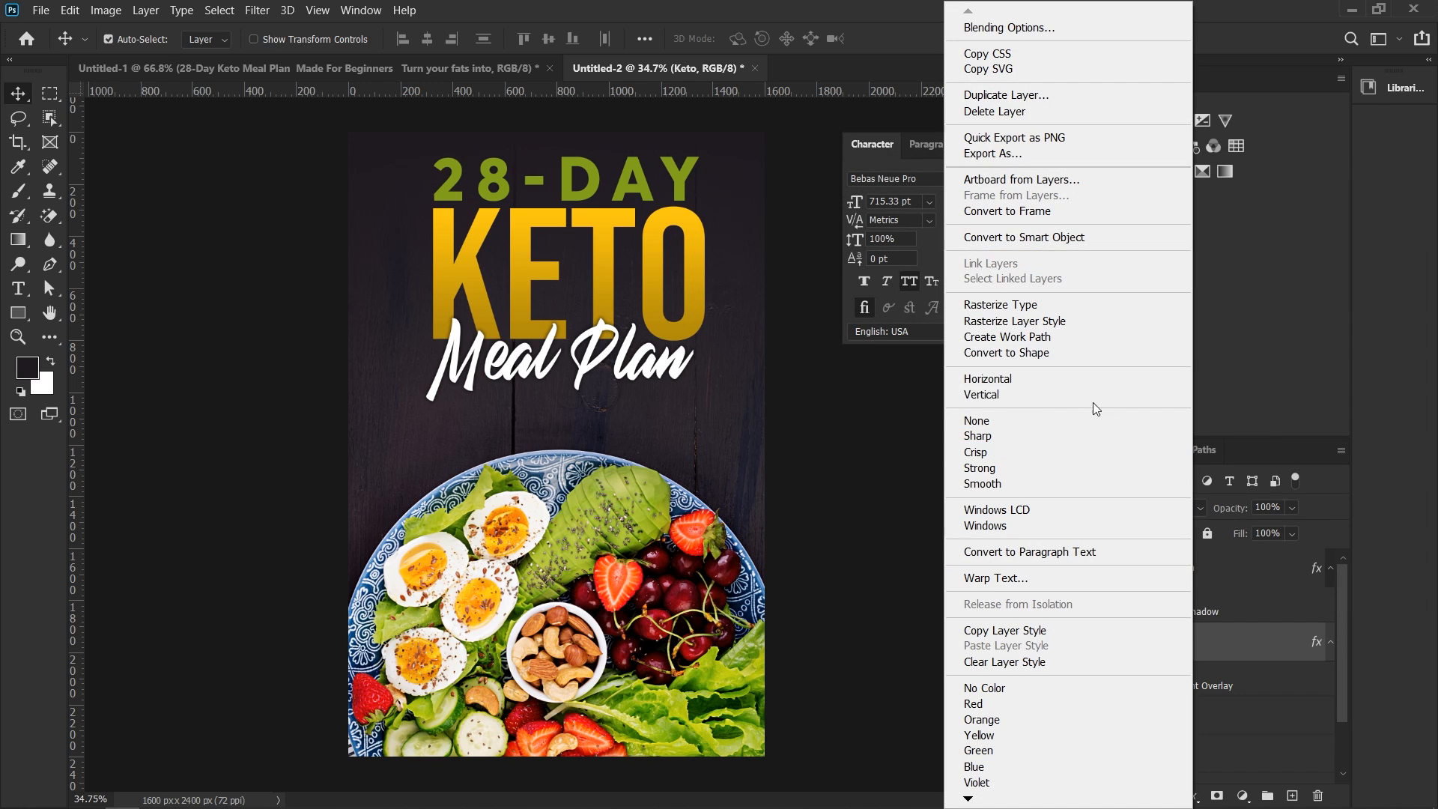
{"action": "left_click", "coordinate": [1005, 630]}
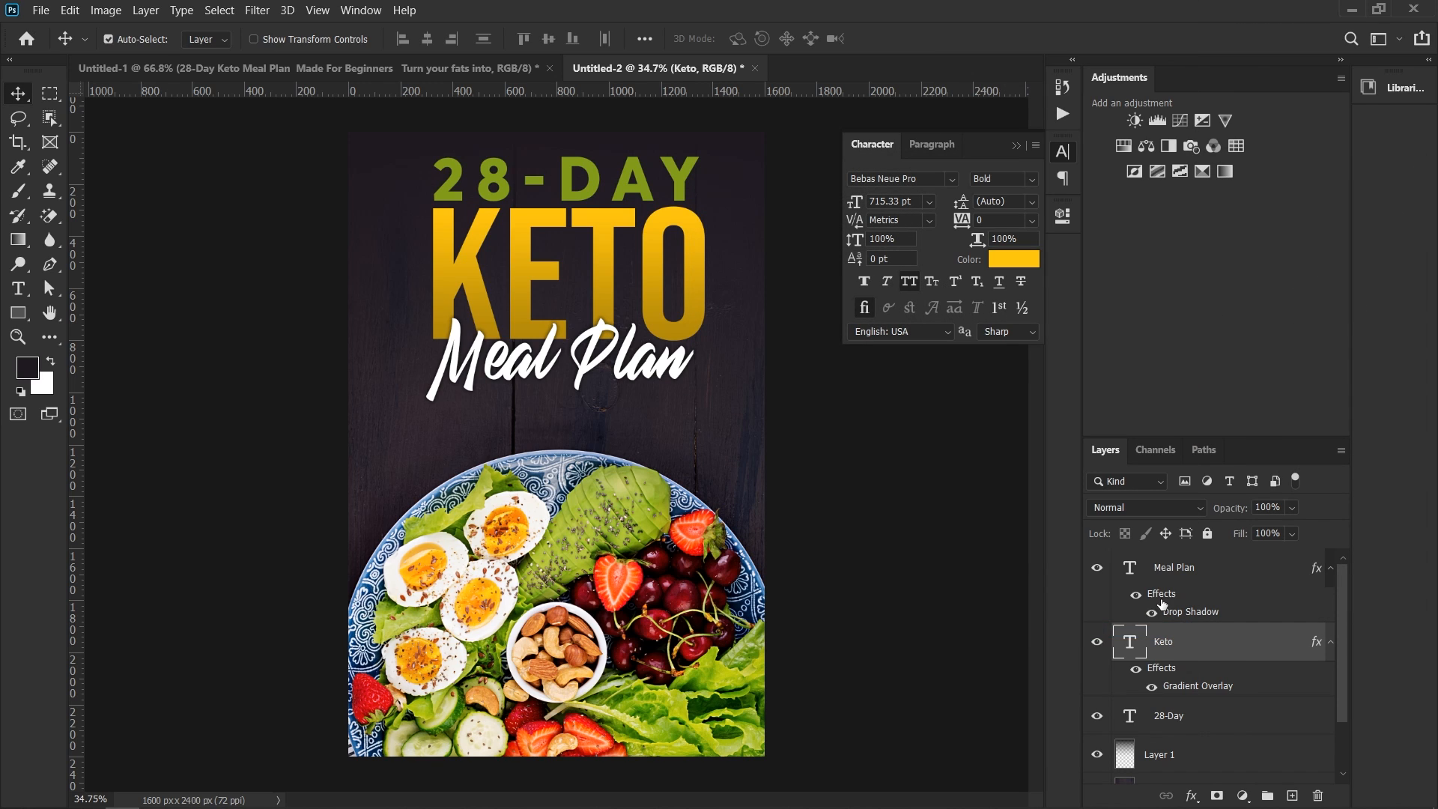
{"action": "left_click", "coordinate": [1221, 716]}
{"action": "right_click", "coordinate": [1221, 717]}
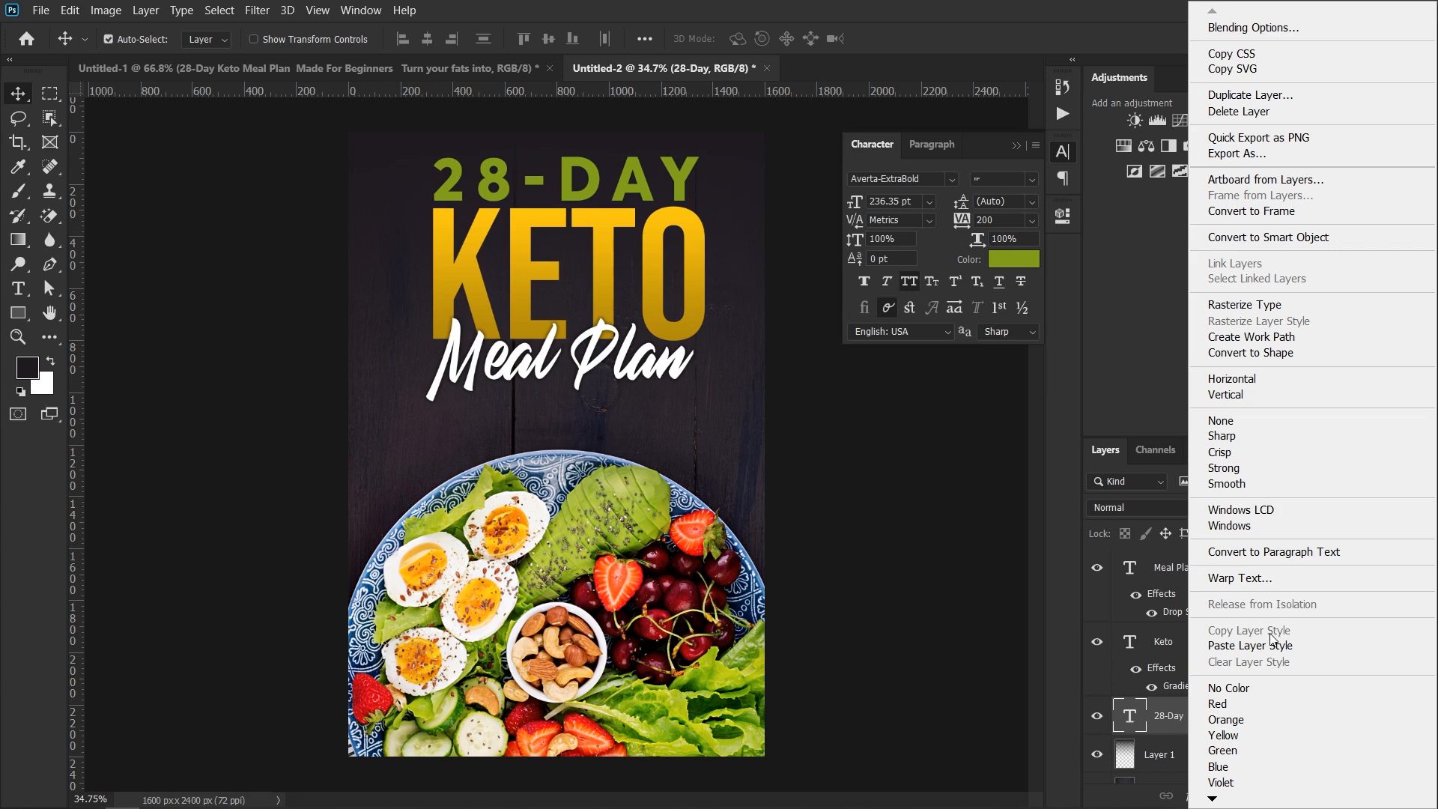
{"action": "left_click", "coordinate": [1264, 652]}
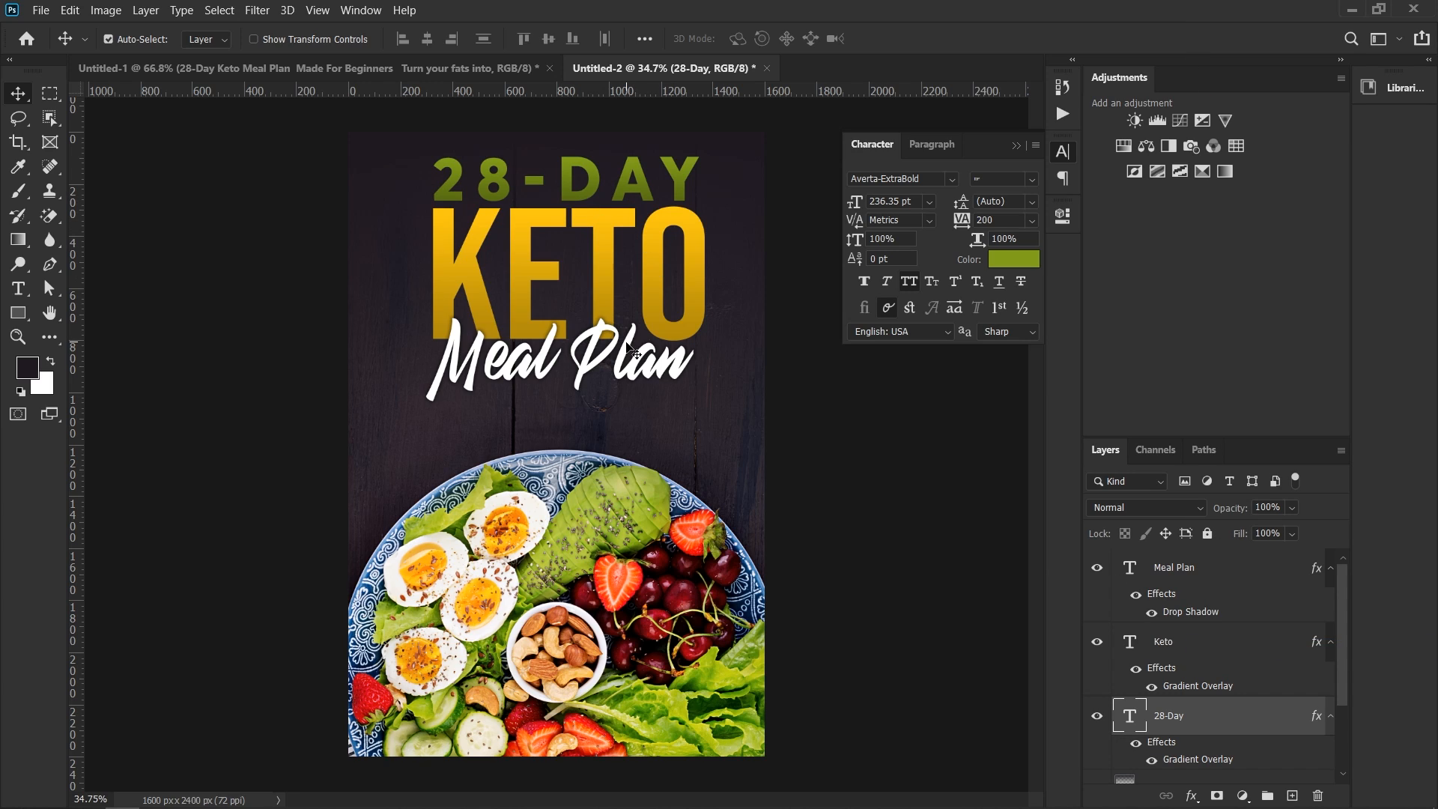
Step: Stretch the dark gradient on Layer 1 downward so its fade reaches further over the plate
{"action": "left_click", "coordinate": [739, 215]}
{"action": "scroll", "coordinate": [1191, 610], "scroll_direction": "down", "scroll_amount": 2}
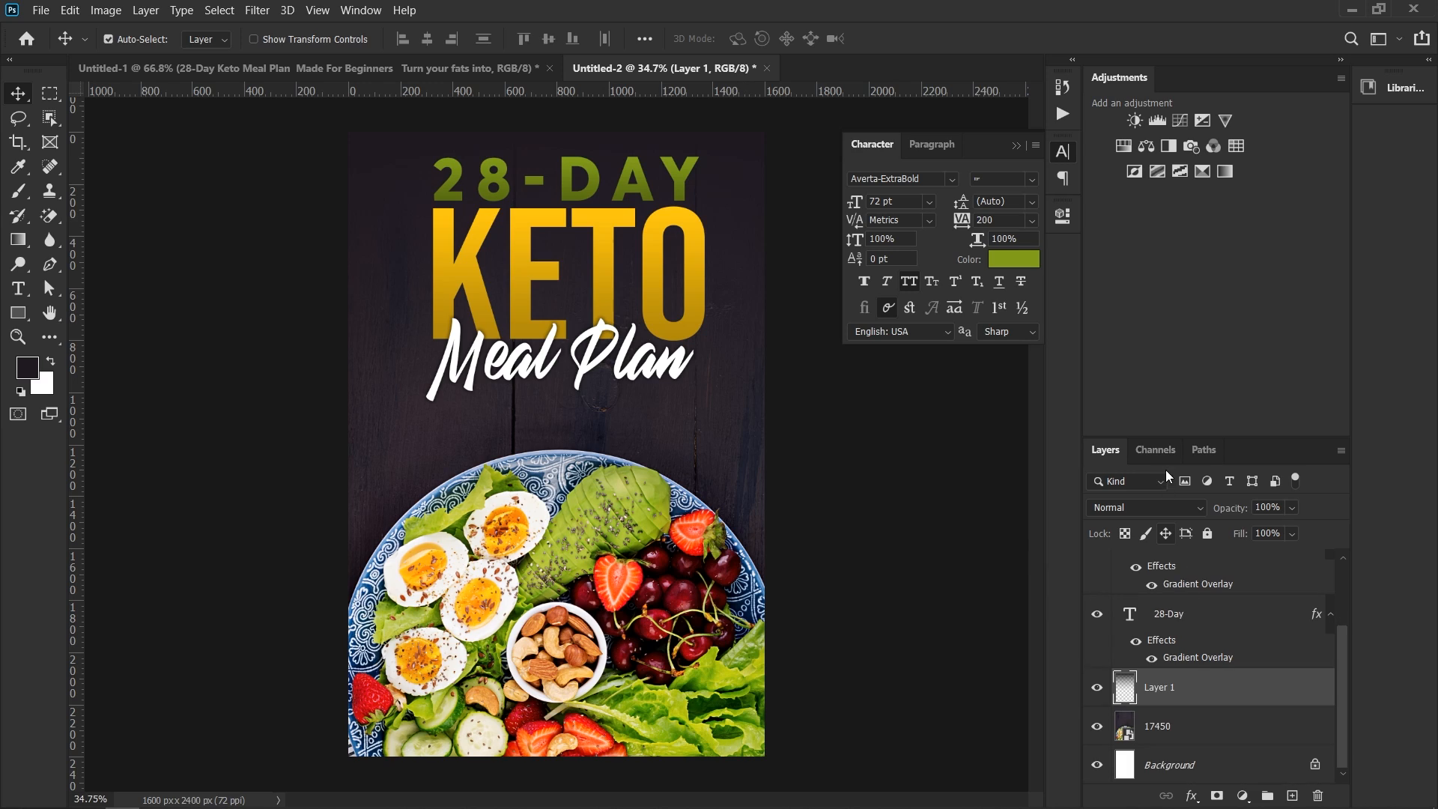
{"action": "left_click_drag", "start_coordinate": [1168, 437], "coordinate": [1168, 191]}
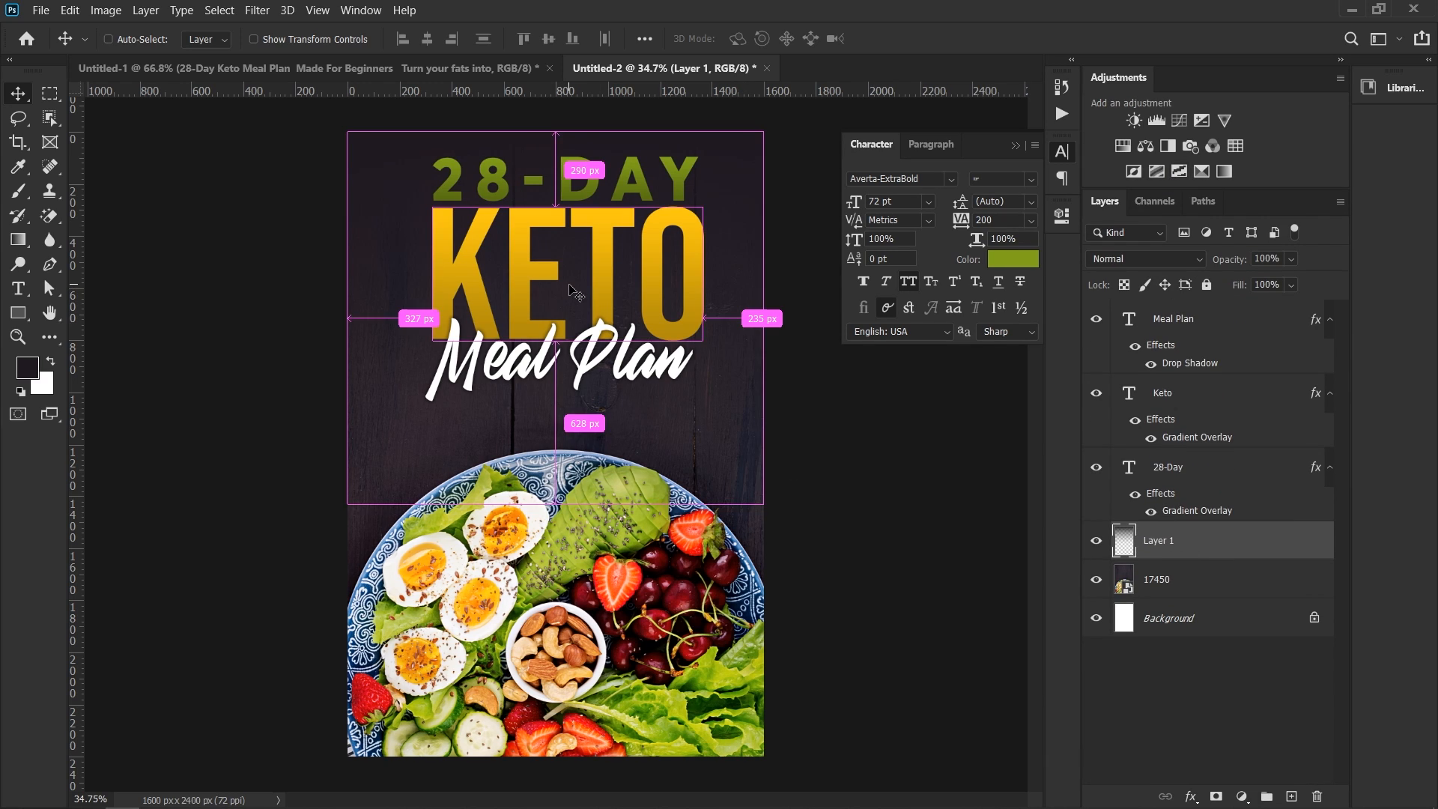
{"action": "key", "text": "ctrl+t"}
{"action": "left_click_drag", "start_coordinate": [557, 509], "coordinate": [556, 644]}
{"action": "key", "text": "Return"}
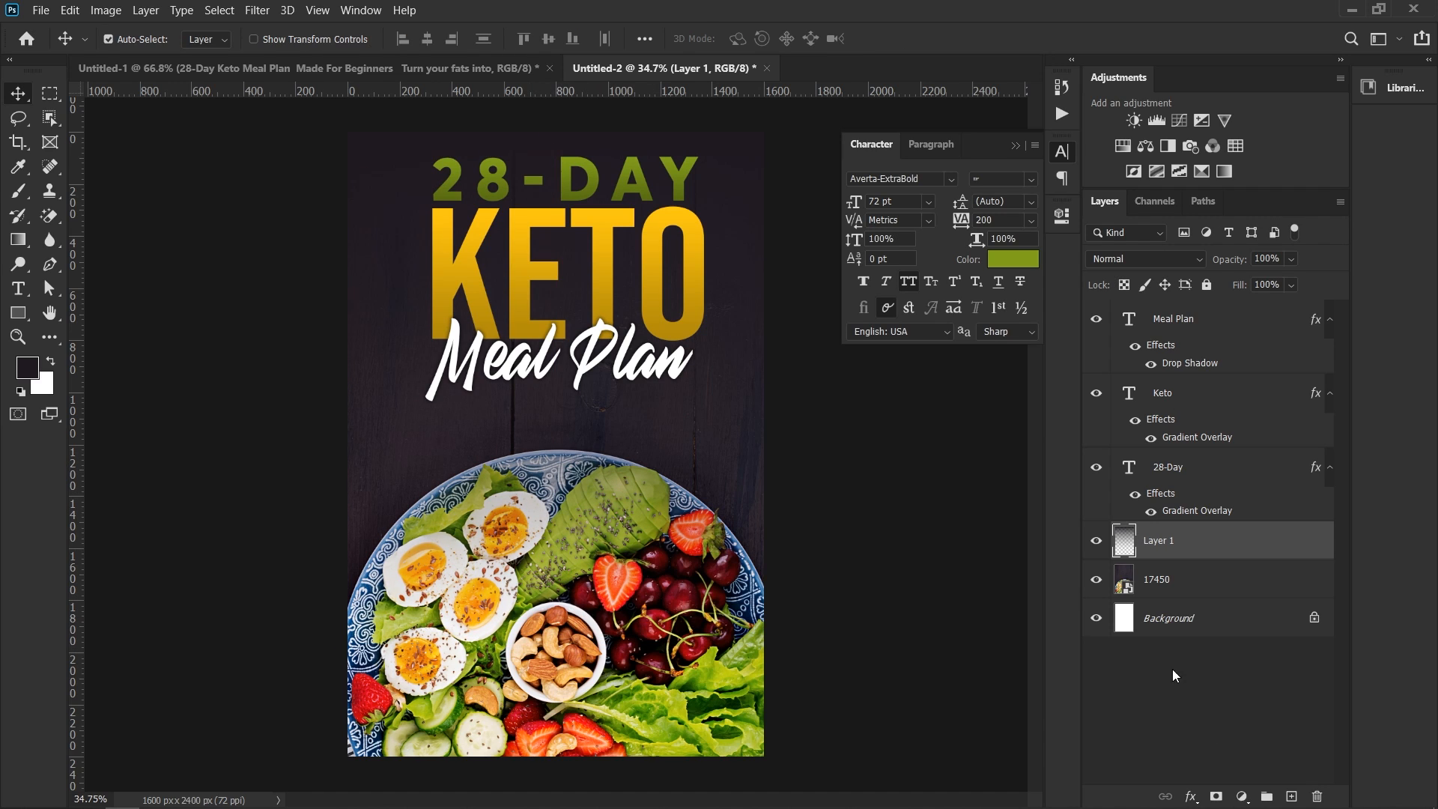
Step: Add a mask to Layer 1 and paint black over the plate with a 1927 px brush at 0% hardness to hide the gradient there
{"action": "left_click", "coordinate": [1216, 796]}
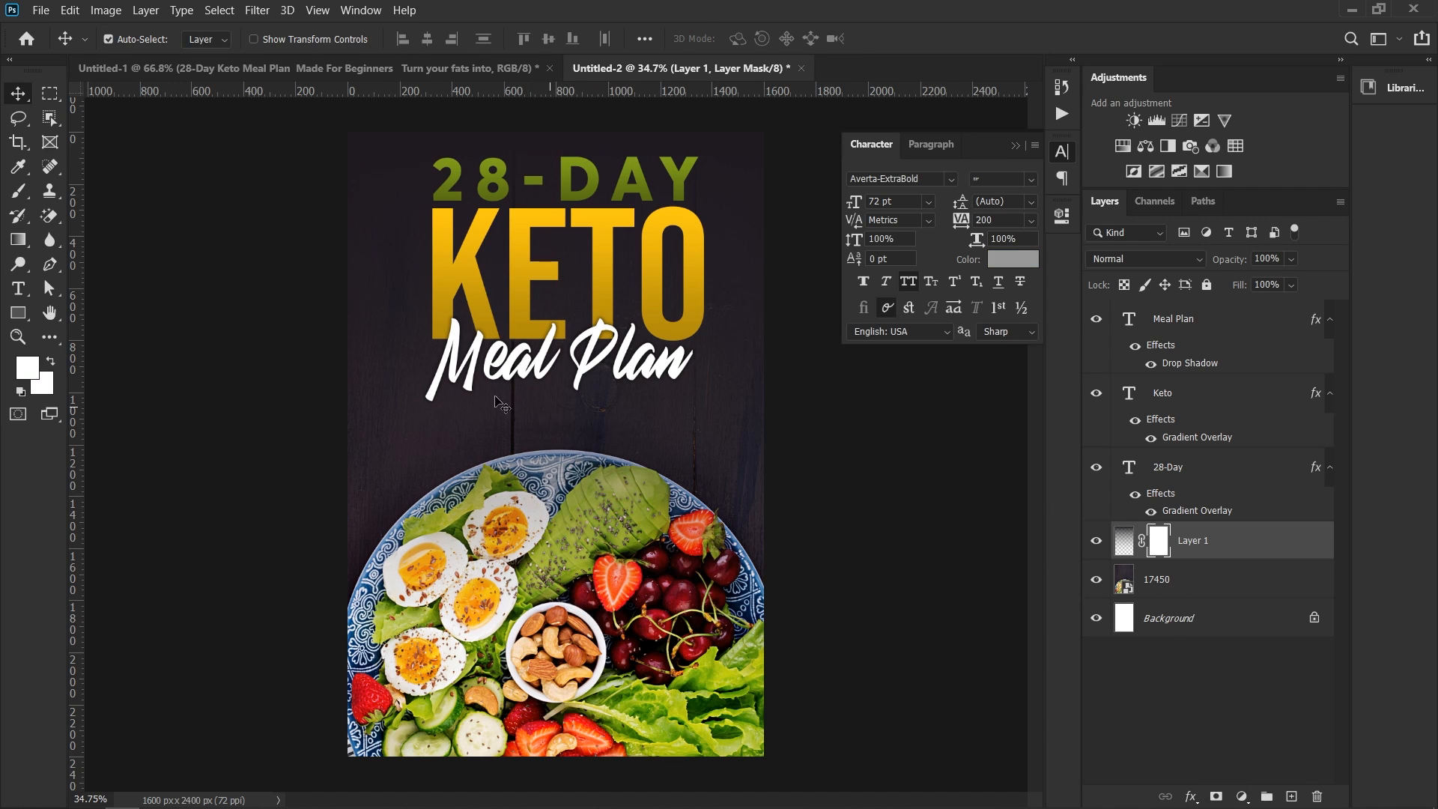
{"action": "key", "text": "b"}
{"action": "left_click_drag", "start_coordinate": [487, 420], "coordinate": [608, 427], "text": "alt"}
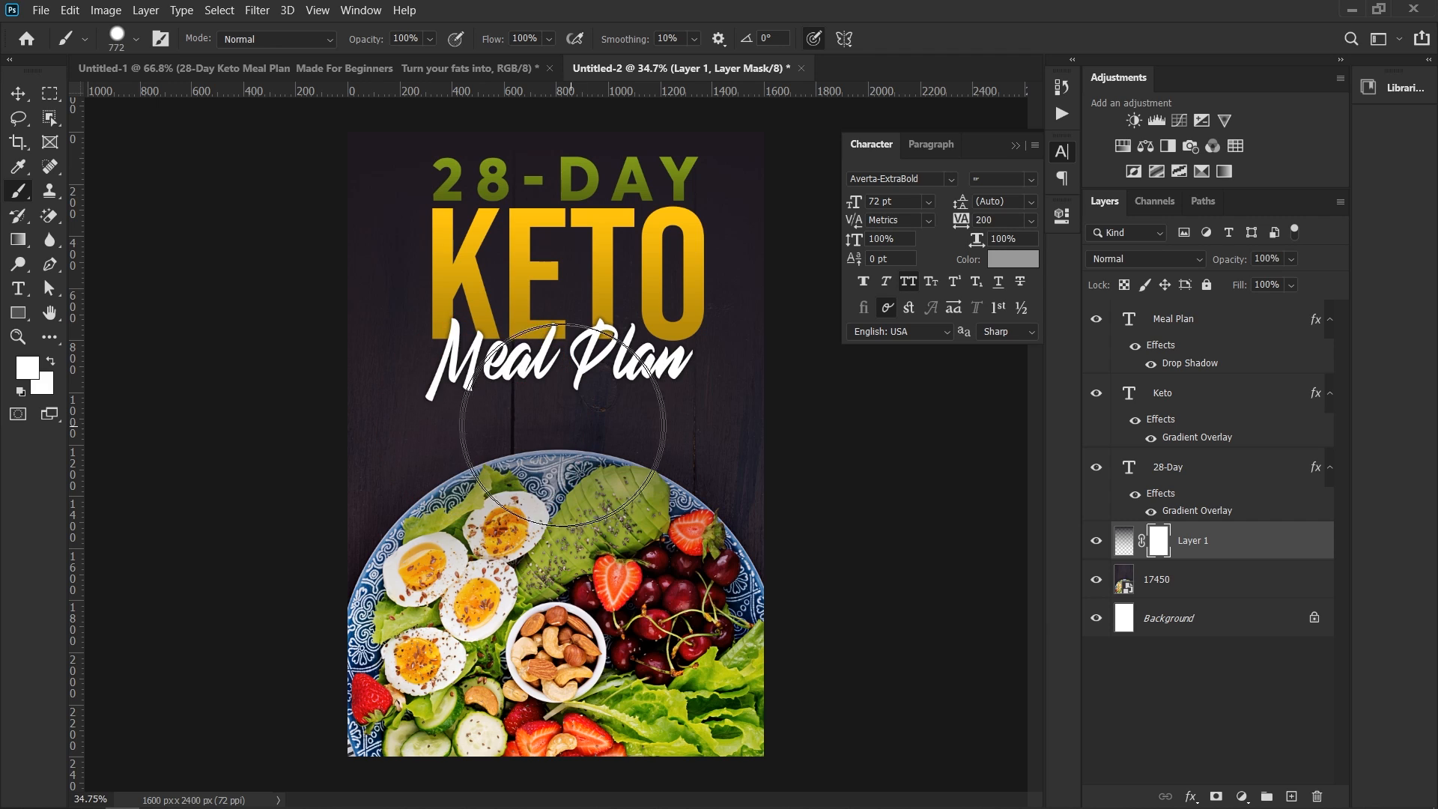
{"action": "key", "text": "d"}
{"action": "key", "text": "x"}
{"action": "left_click_drag", "start_coordinate": [527, 462], "coordinate": [643, 469], "text": "alt"}
{"action": "left_click_drag", "start_coordinate": [556, 465], "coordinate": [546, 142], "text": "alt"}
{"action": "mouse_move", "coordinate": [547, 402]}
{"action": "left_mouse_down", "text": "alt"}
{"action": "mouse_move", "coordinate": [517, 343]}
{"action": "mouse_move", "coordinate": [557, 351]}
{"action": "left_mouse_up", "text": "alt"}
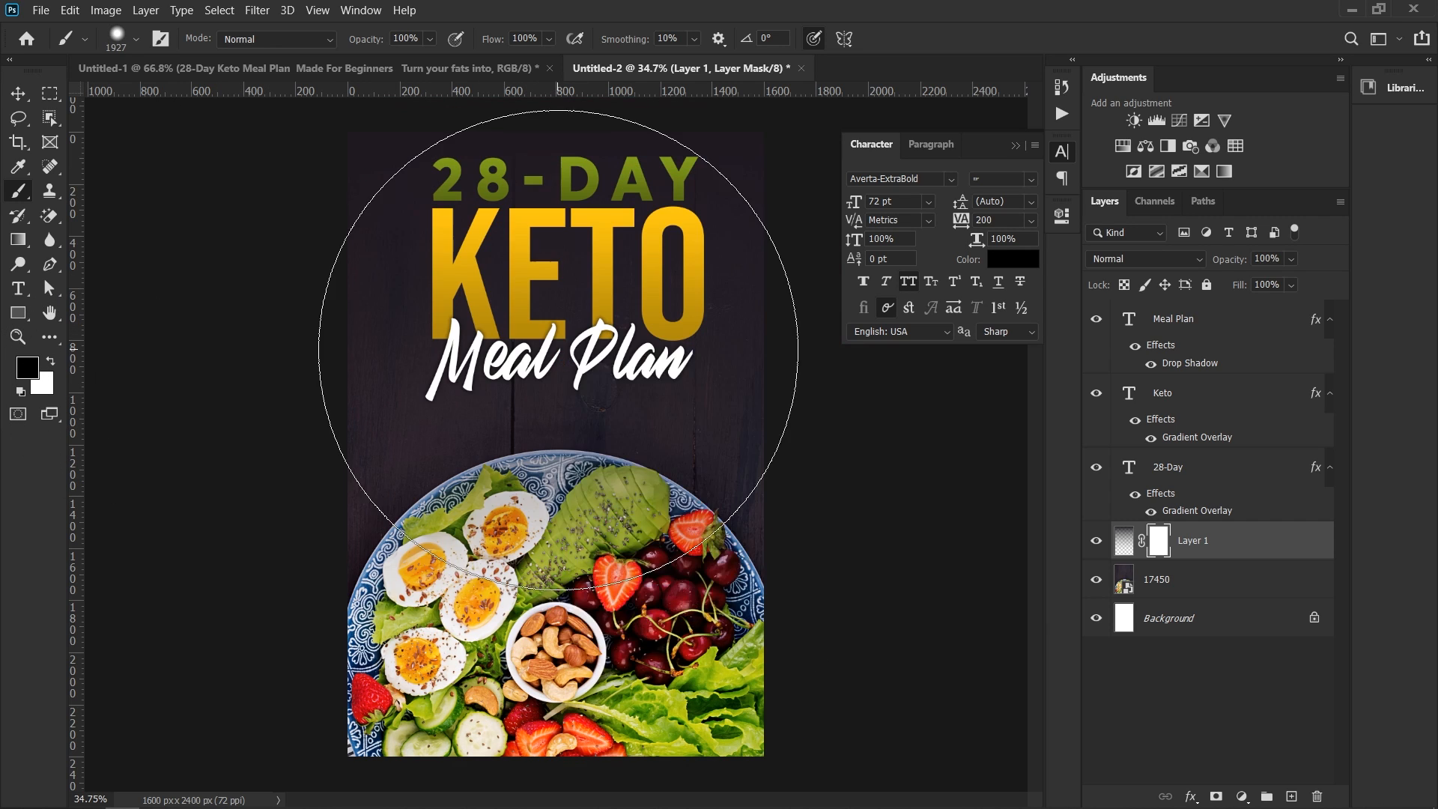
{"action": "right_click", "coordinate": [557, 349]}
{"action": "left_click_drag", "start_coordinate": [709, 442], "coordinate": [658, 443]}
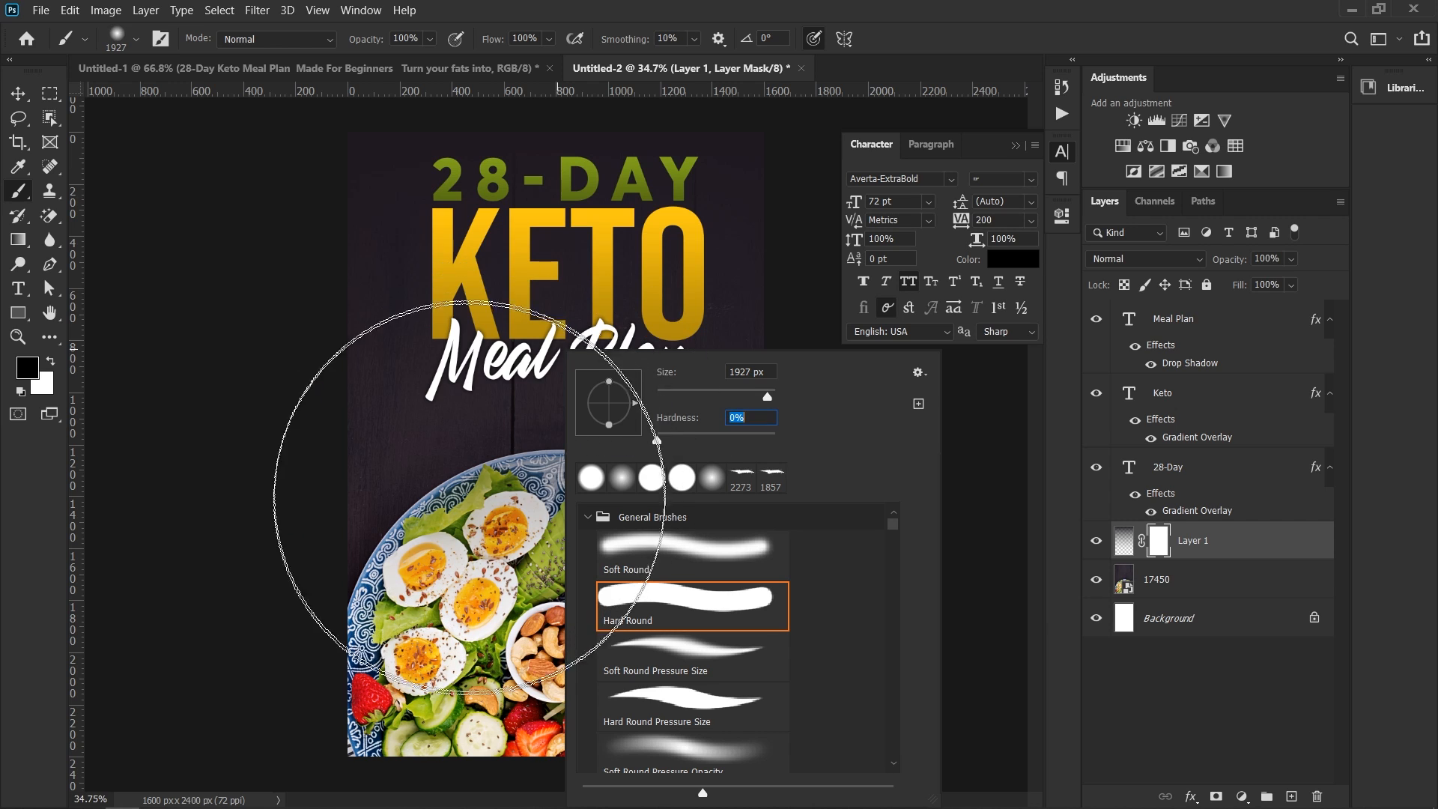
{"action": "key", "text": "Return"}
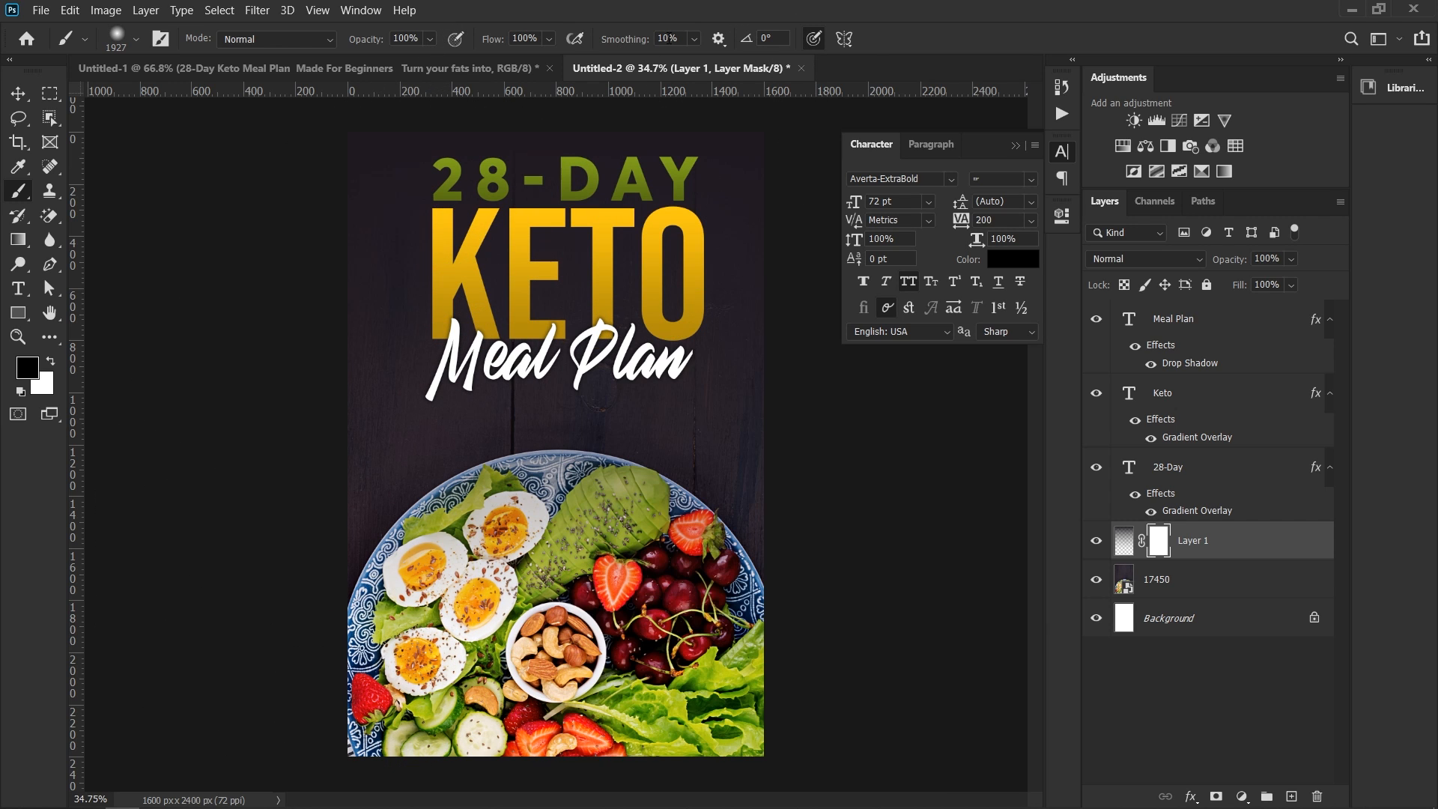
{"action": "left_click_drag", "start_coordinate": [573, 652], "coordinate": [562, 659]}
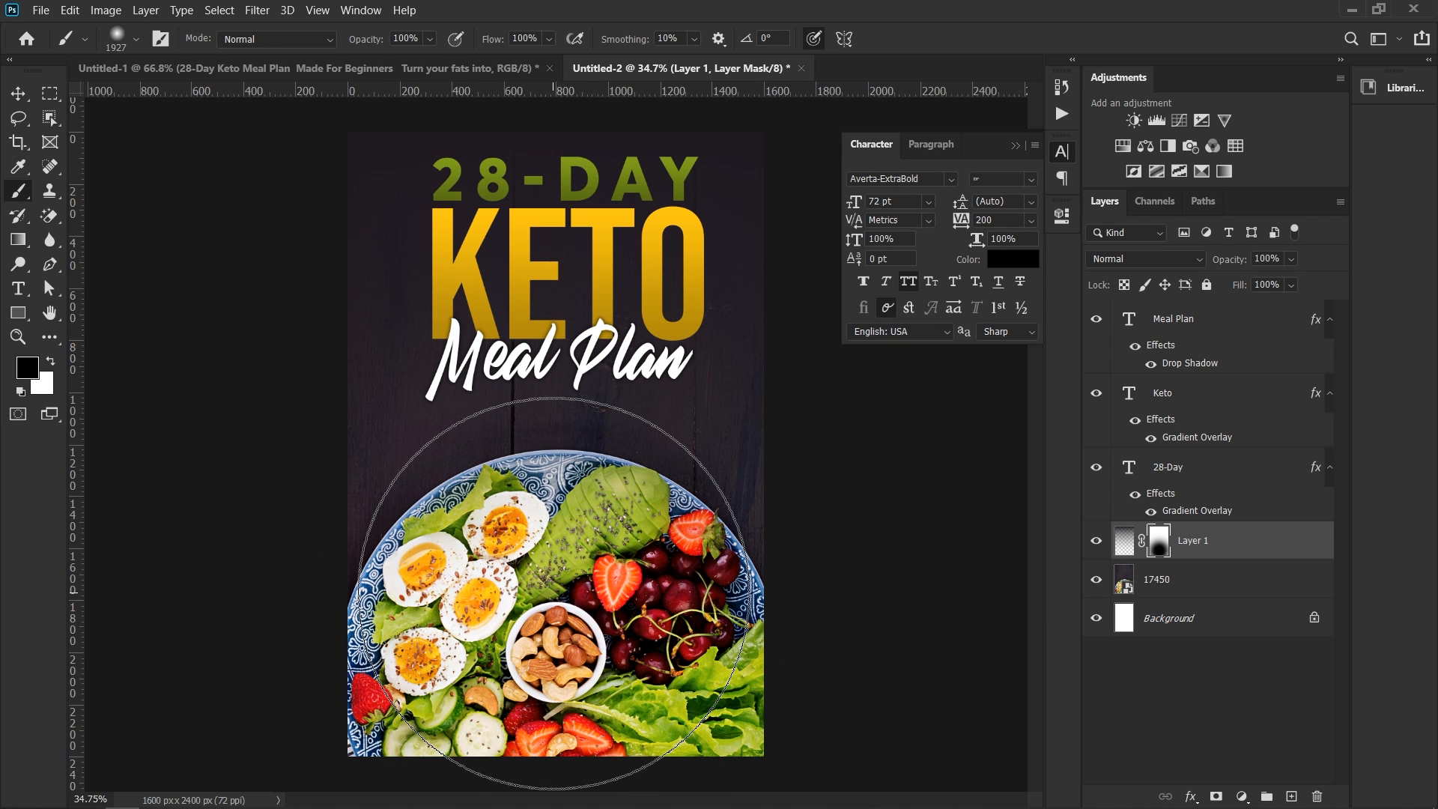
Step: Paste the copied gradient overlay layer style onto the Meal Plan text layer
{"action": "key", "text": "v"}
{"action": "left_click_drag", "start_coordinate": [577, 575], "coordinate": [573, 608]}
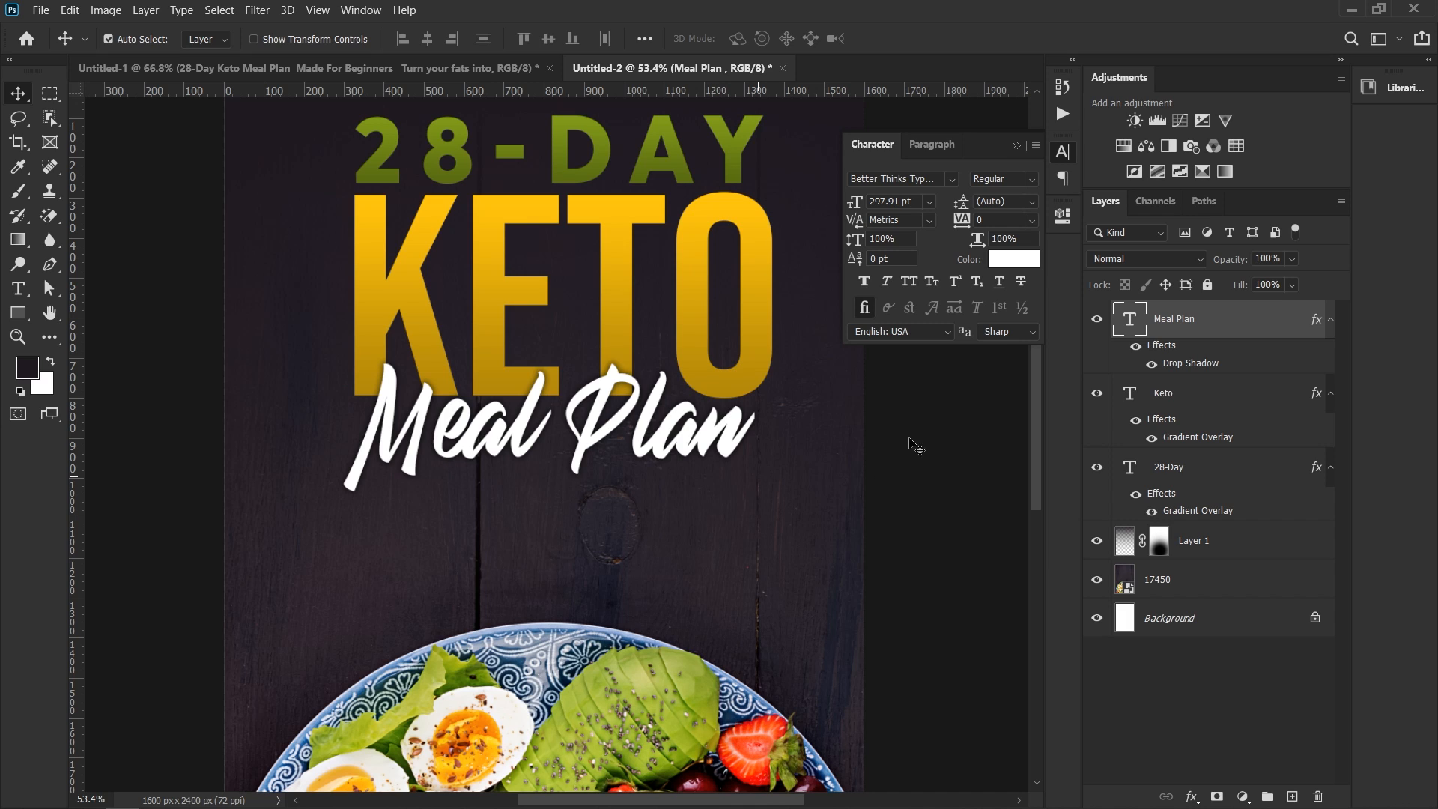
{"action": "right_click", "coordinate": [1207, 329]}
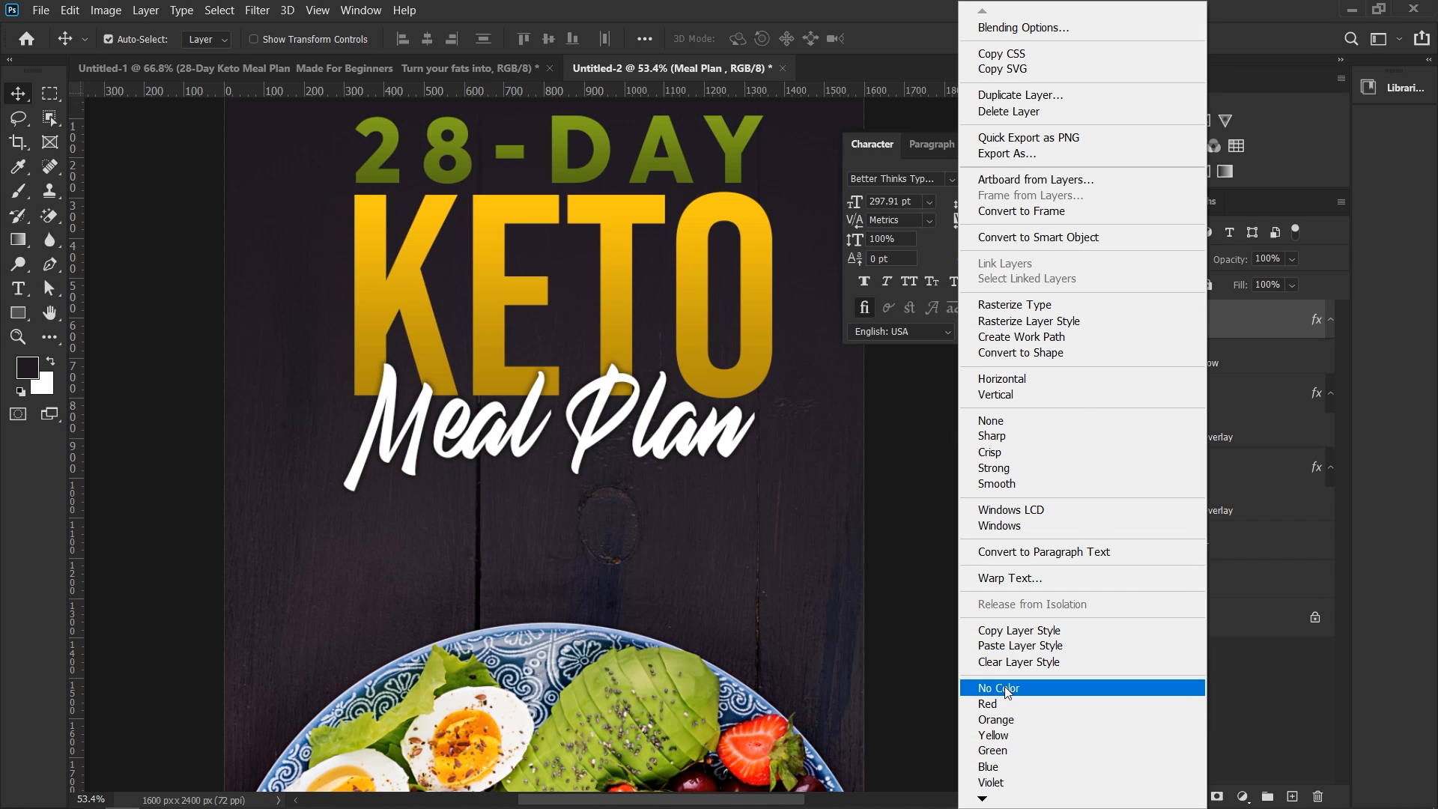
{"action": "left_click", "coordinate": [1004, 646]}
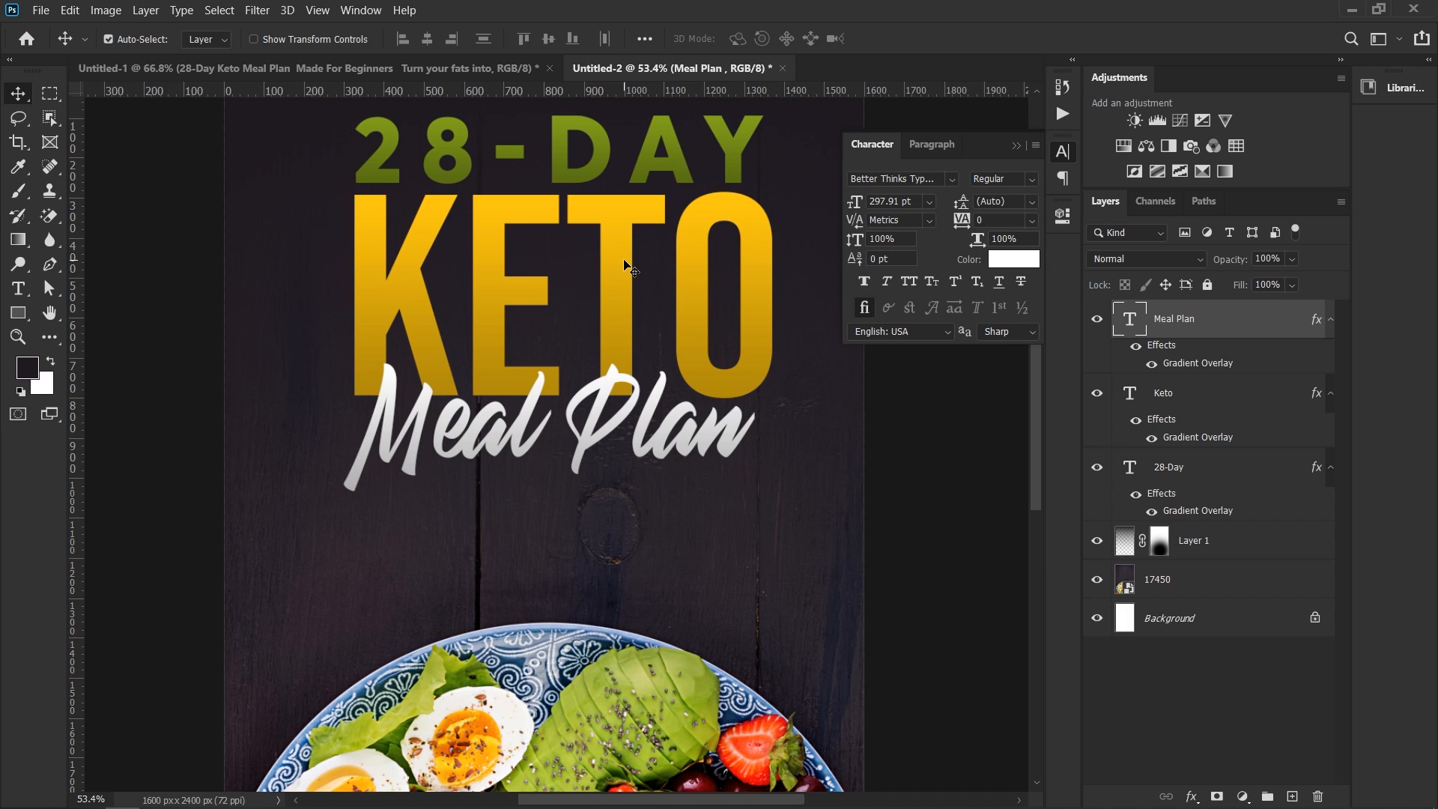
Step: Copy the tagline "Turn your fats into fuel while eating the food you love." from Untitled-1 into a new text box below Meal Plan
{"action": "left_click", "coordinate": [317, 68]}
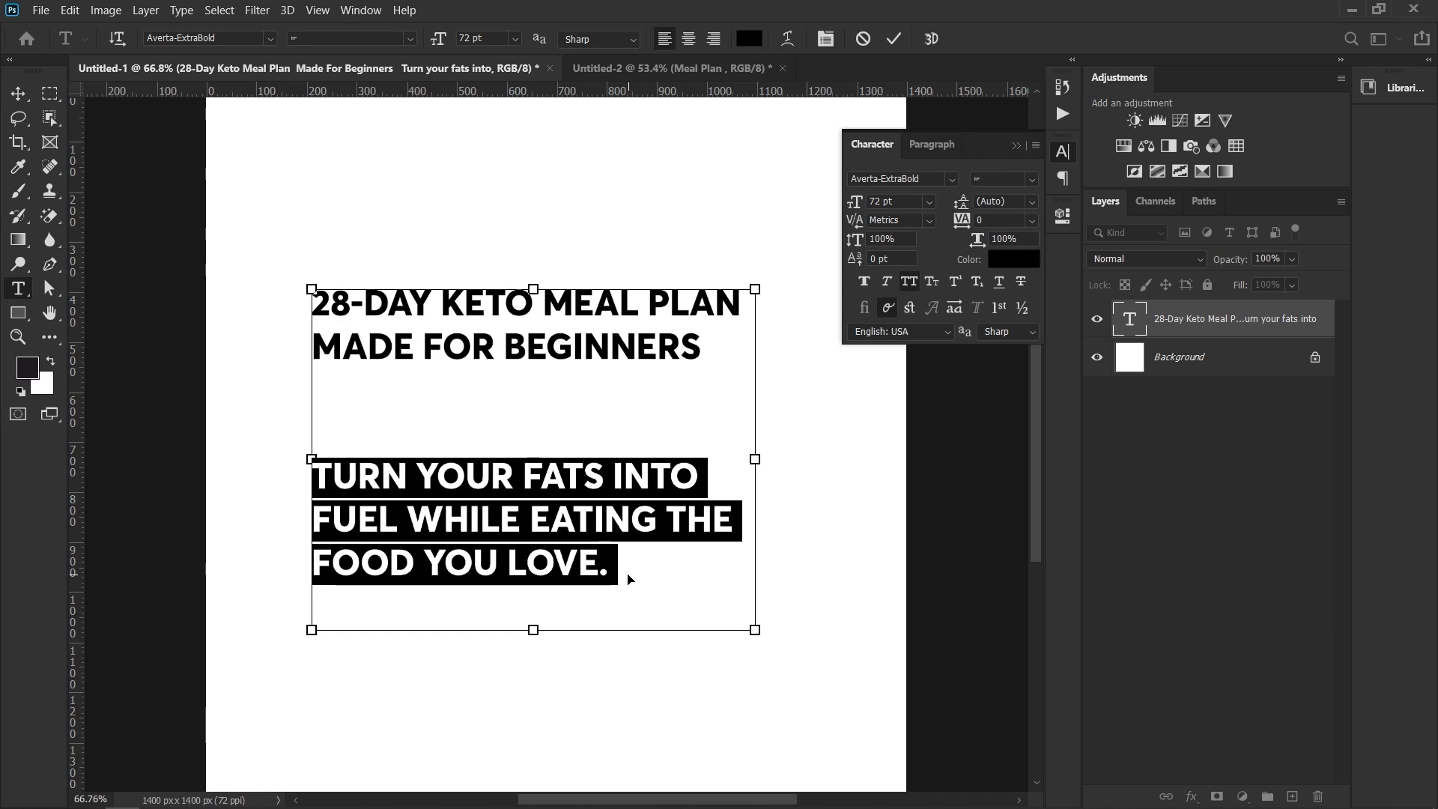
{"action": "left_click", "coordinate": [637, 68]}
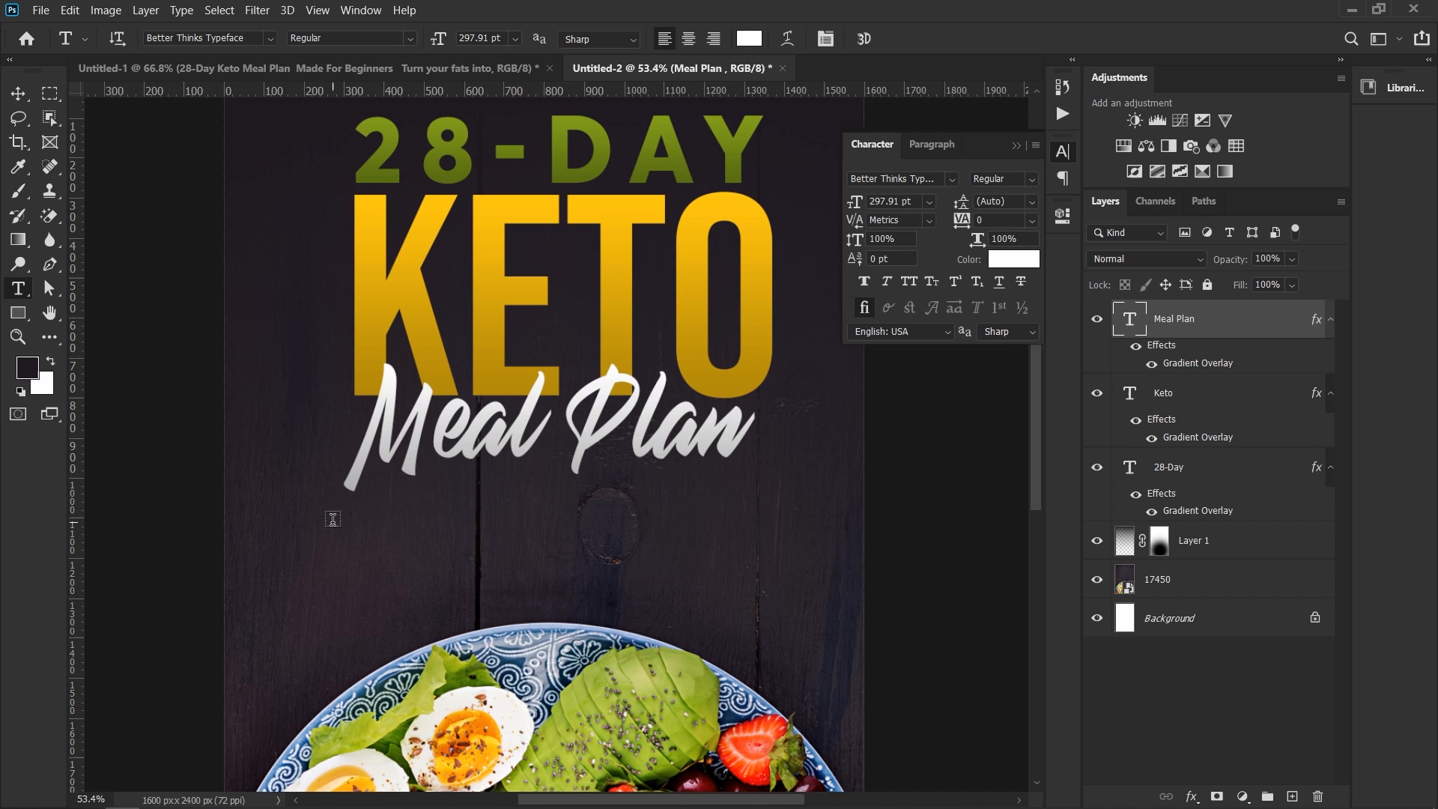
{"action": "left_click_drag", "start_coordinate": [332, 522], "coordinate": [781, 590]}
{"action": "type", "text": "Turn your fats into fuel while eating the food you love."}
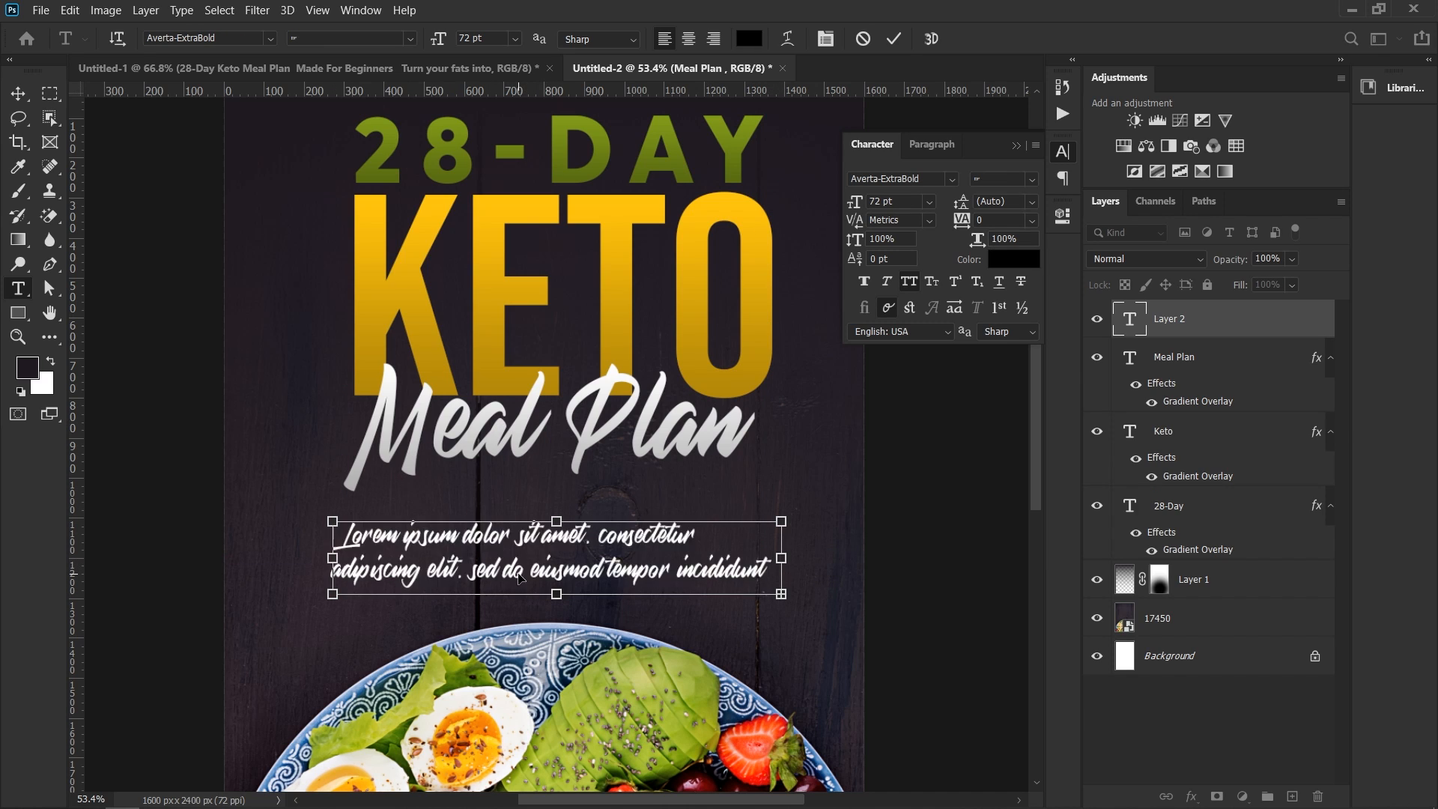
{"action": "key", "text": "ctrl+Return"}
Step: Set the tagline text color to white #ffffff and turn off All Caps
{"action": "left_click", "coordinate": [1014, 259]}
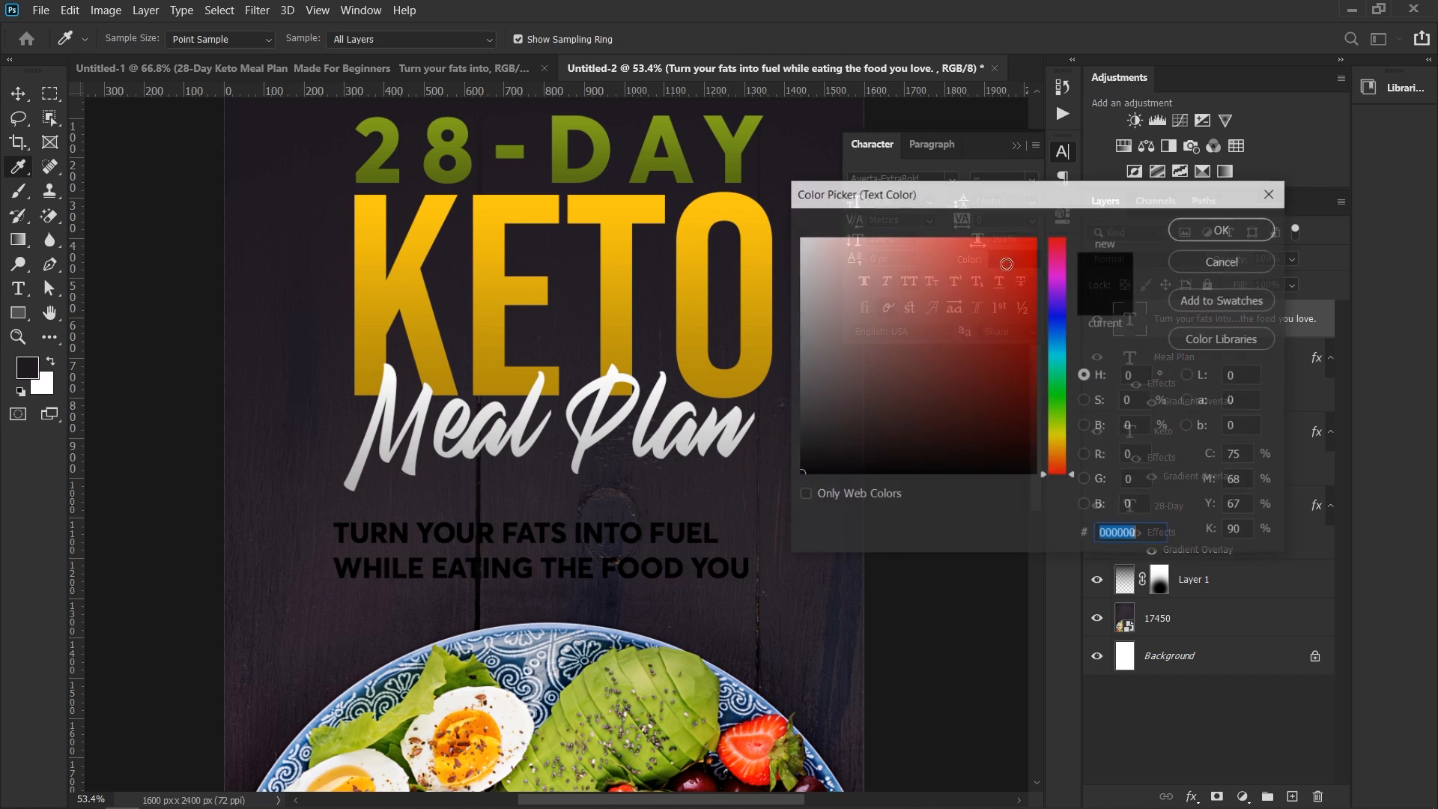
{"action": "type", "text": "ffffff"}
{"action": "left_click", "coordinate": [1229, 236]}
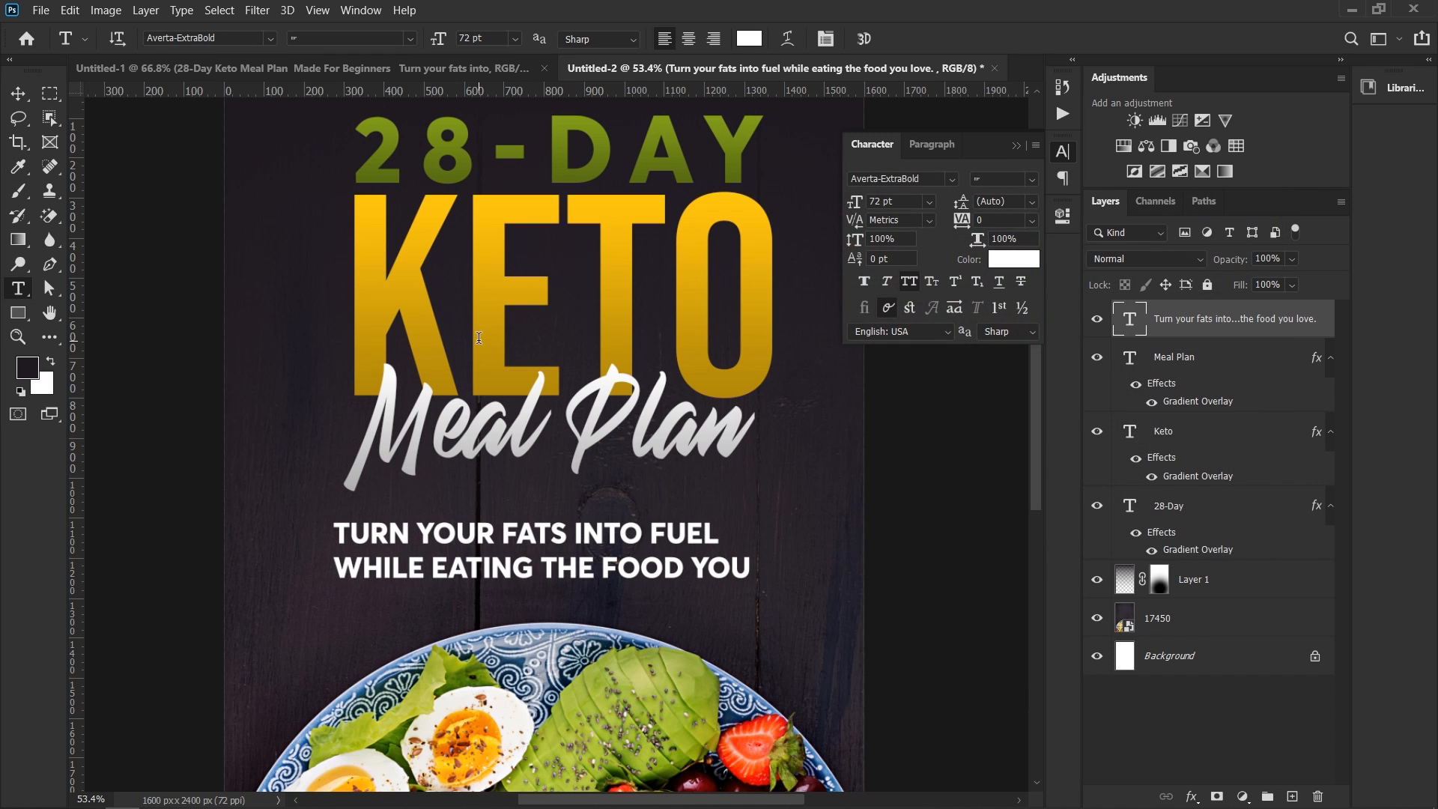
{"action": "left_click", "coordinate": [910, 282]}
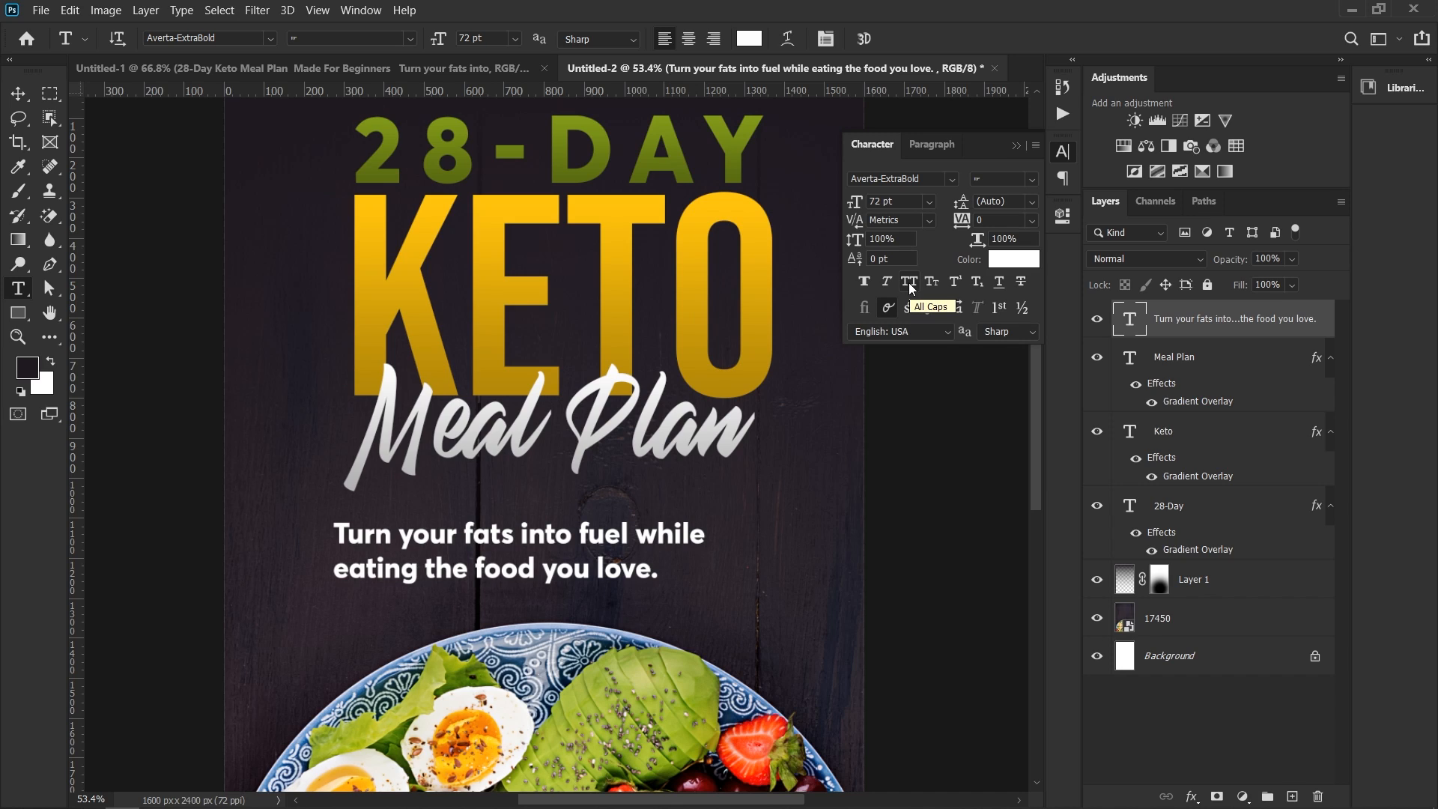
Step: Set the tagline font to Metropolis Semi Bold and center-align its text
{"action": "left_click", "coordinate": [927, 178]}
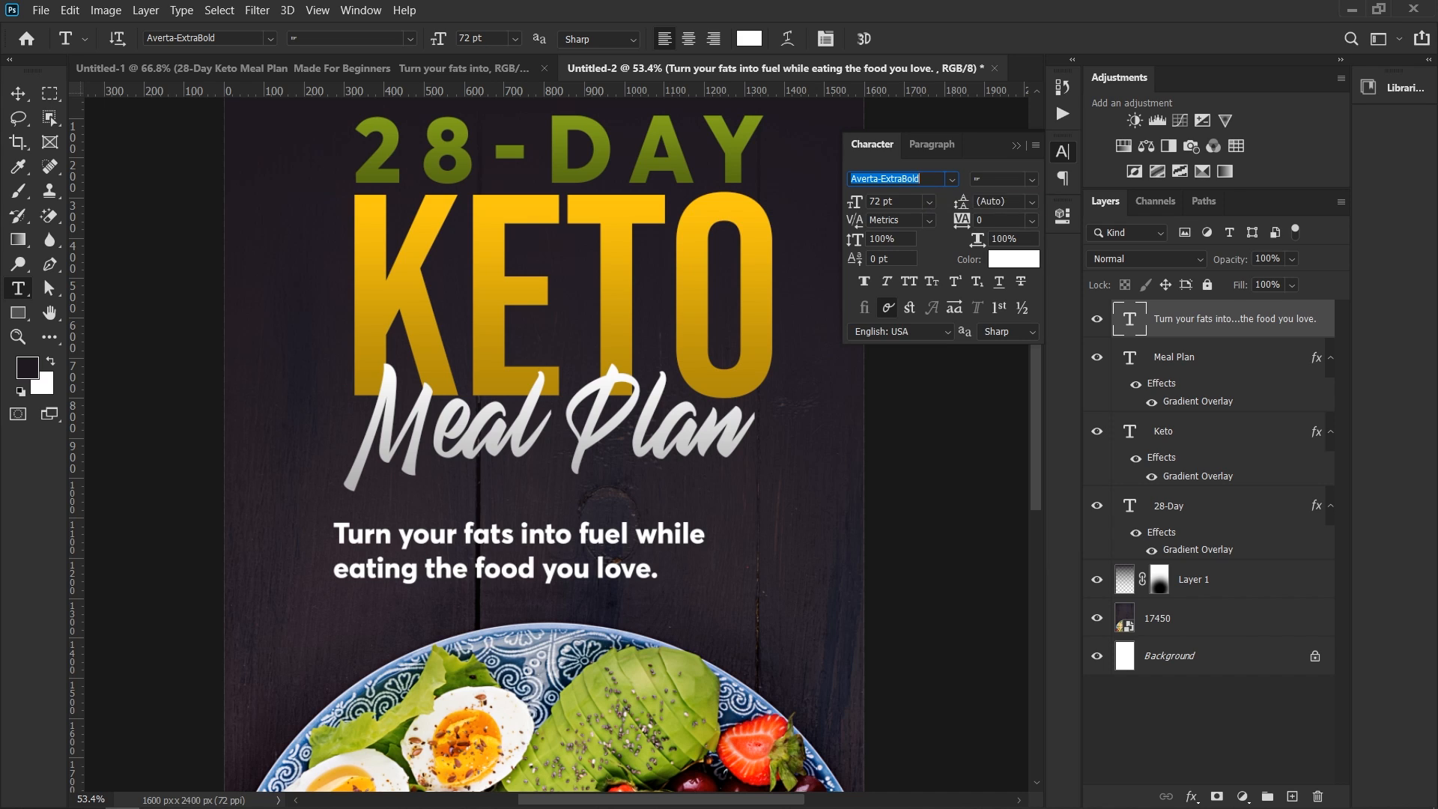
{"action": "type", "text": "metro"}
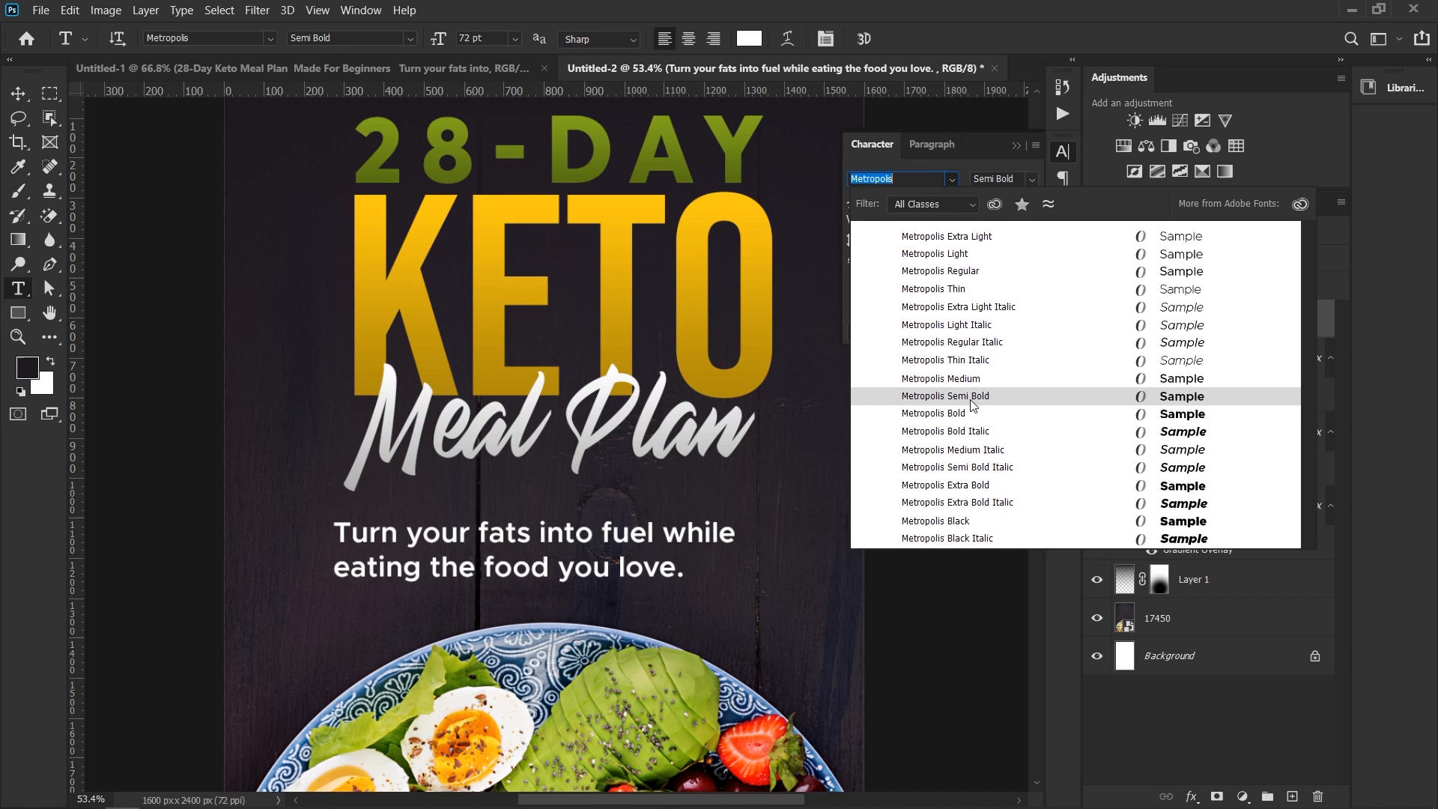
{"action": "left_click", "coordinate": [968, 405]}
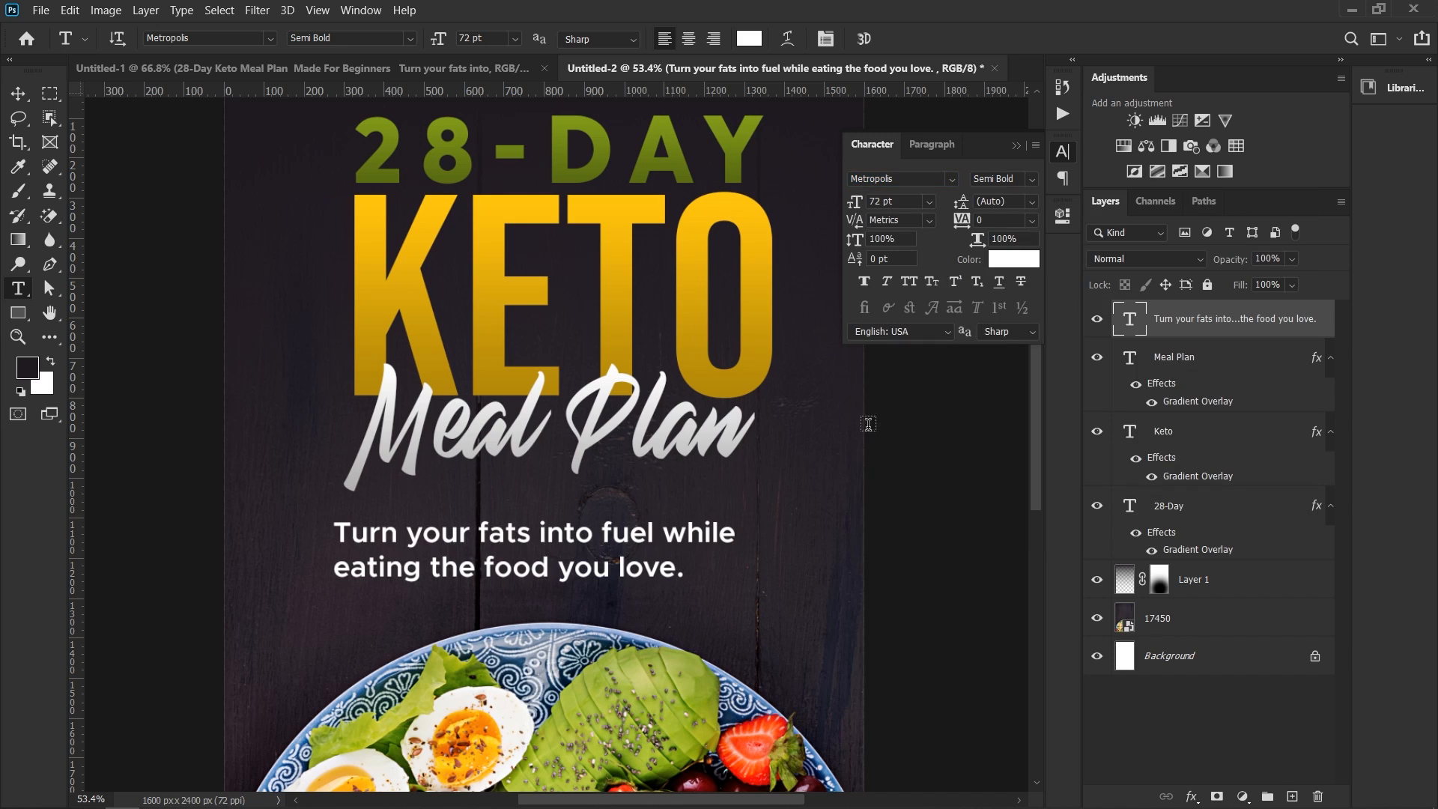
{"action": "left_click", "coordinate": [688, 44]}
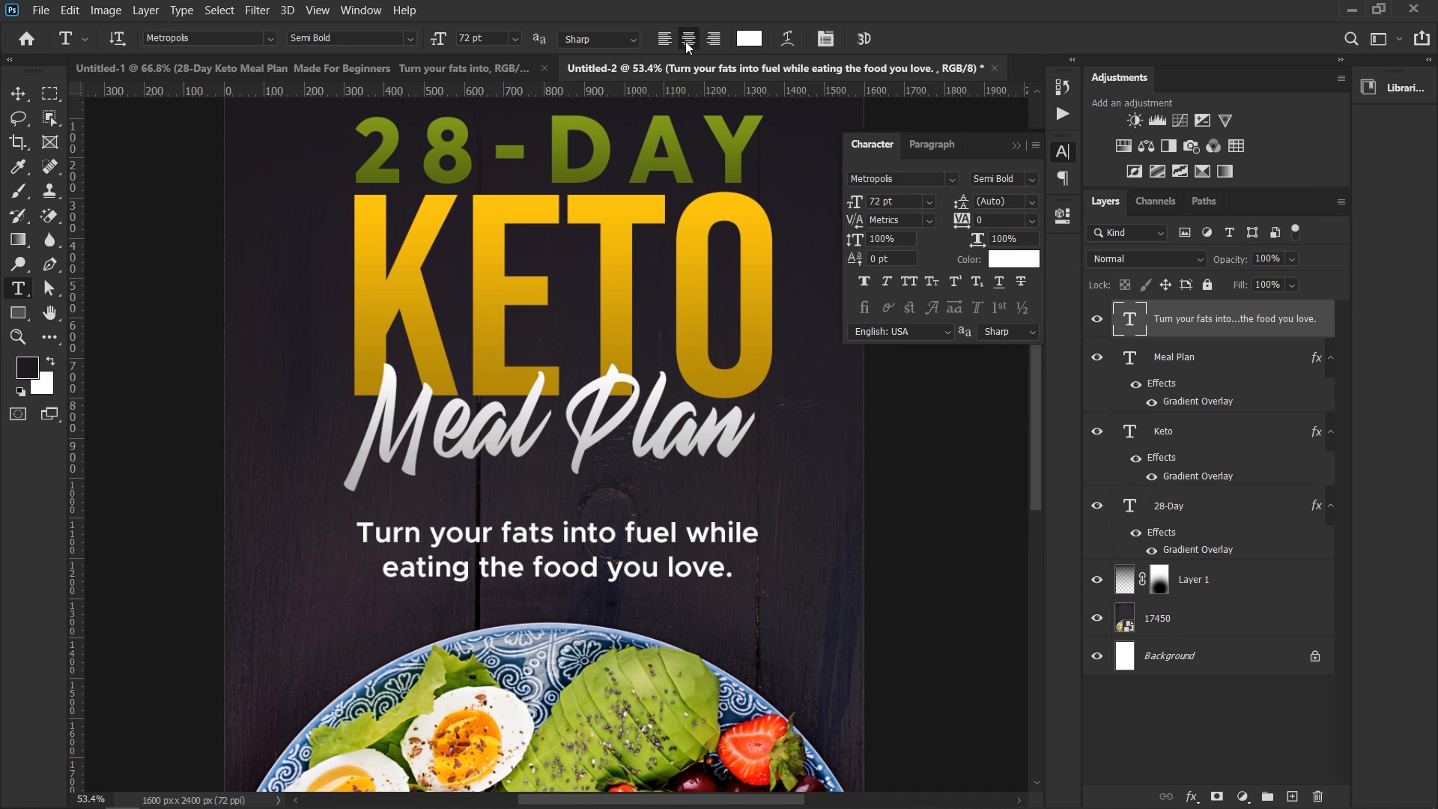
Step: Move the tagline up so it sits closer beneath the Meal Plan text
{"action": "left_click", "coordinate": [18, 93]}
{"action": "left_click_drag", "start_coordinate": [615, 544], "coordinate": [614, 522]}
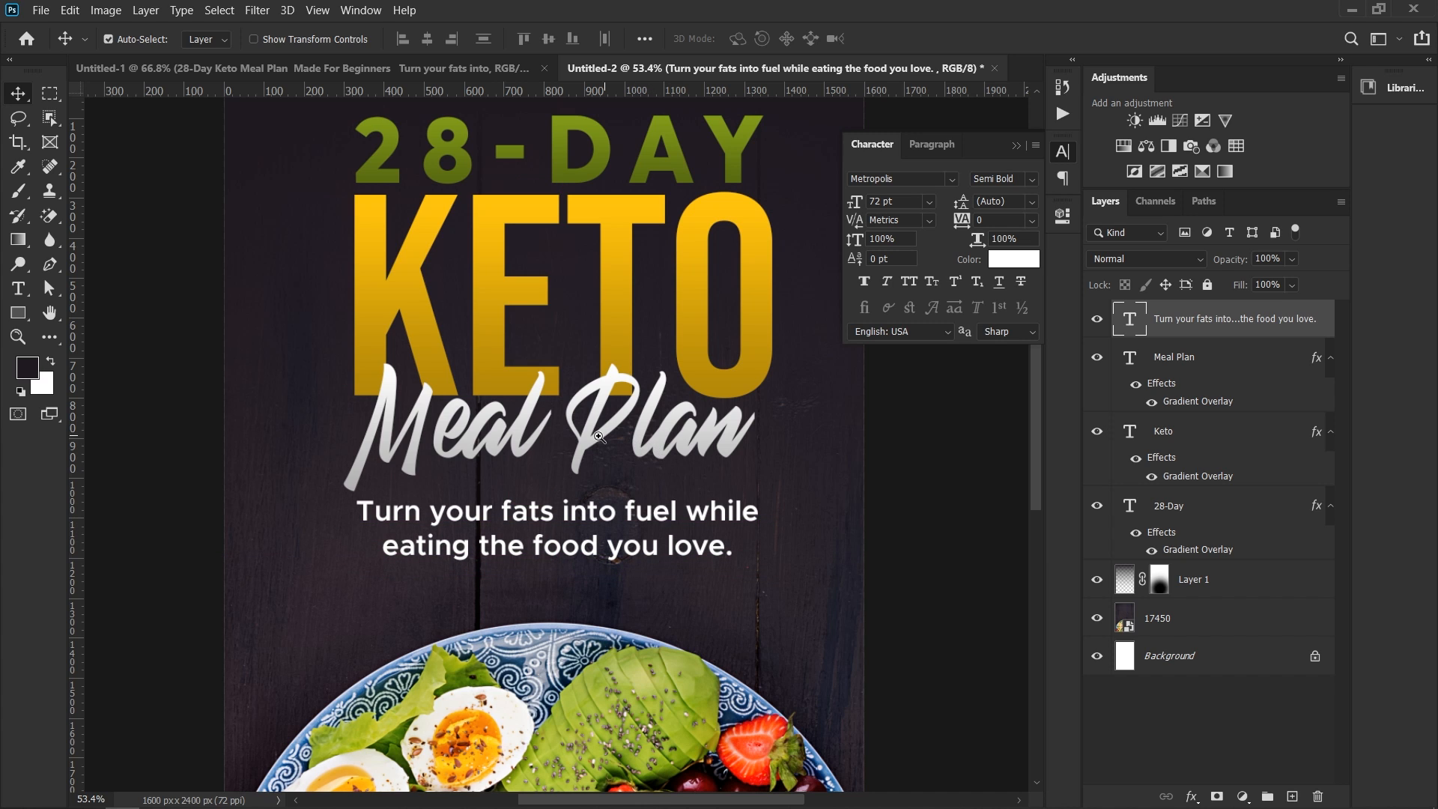
{"action": "left_click_drag", "start_coordinate": [597, 438], "coordinate": [635, 442]}
{"action": "double_click", "coordinate": [614, 524]}
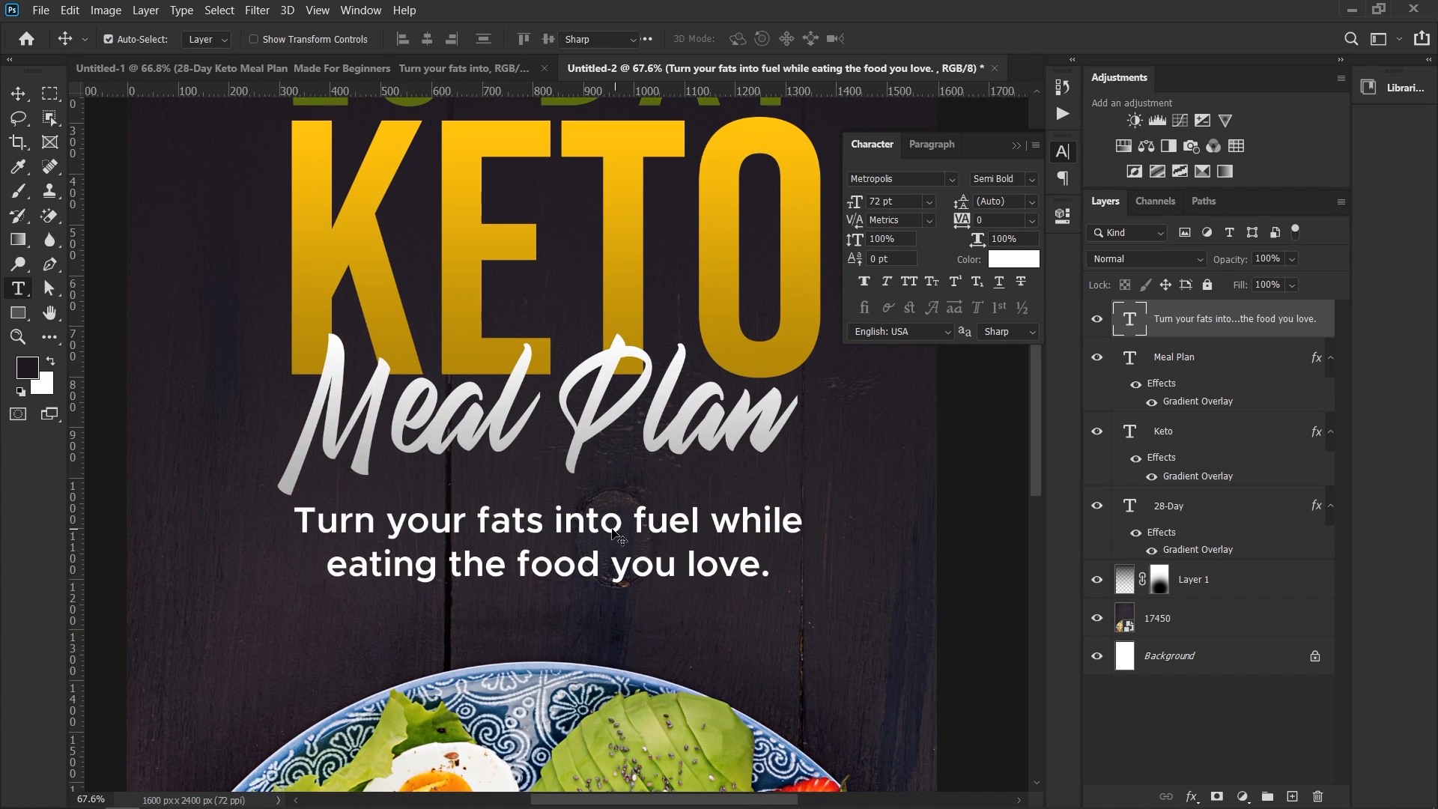
{"action": "key", "text": "ctrl+Return"}
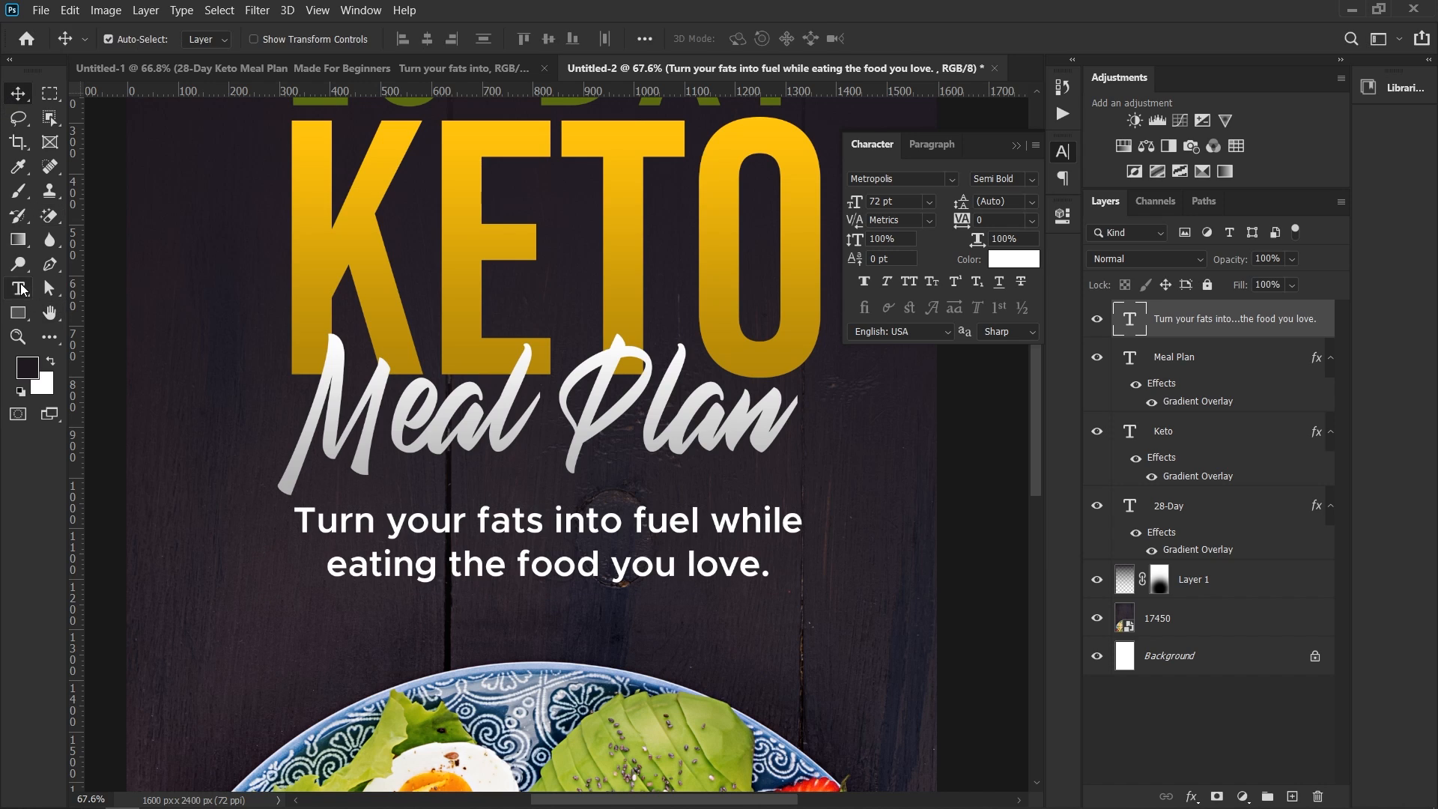
Step: Widen the tagline's text box on both sides and set its font size to 60 pt
{"action": "left_click", "coordinate": [633, 521]}
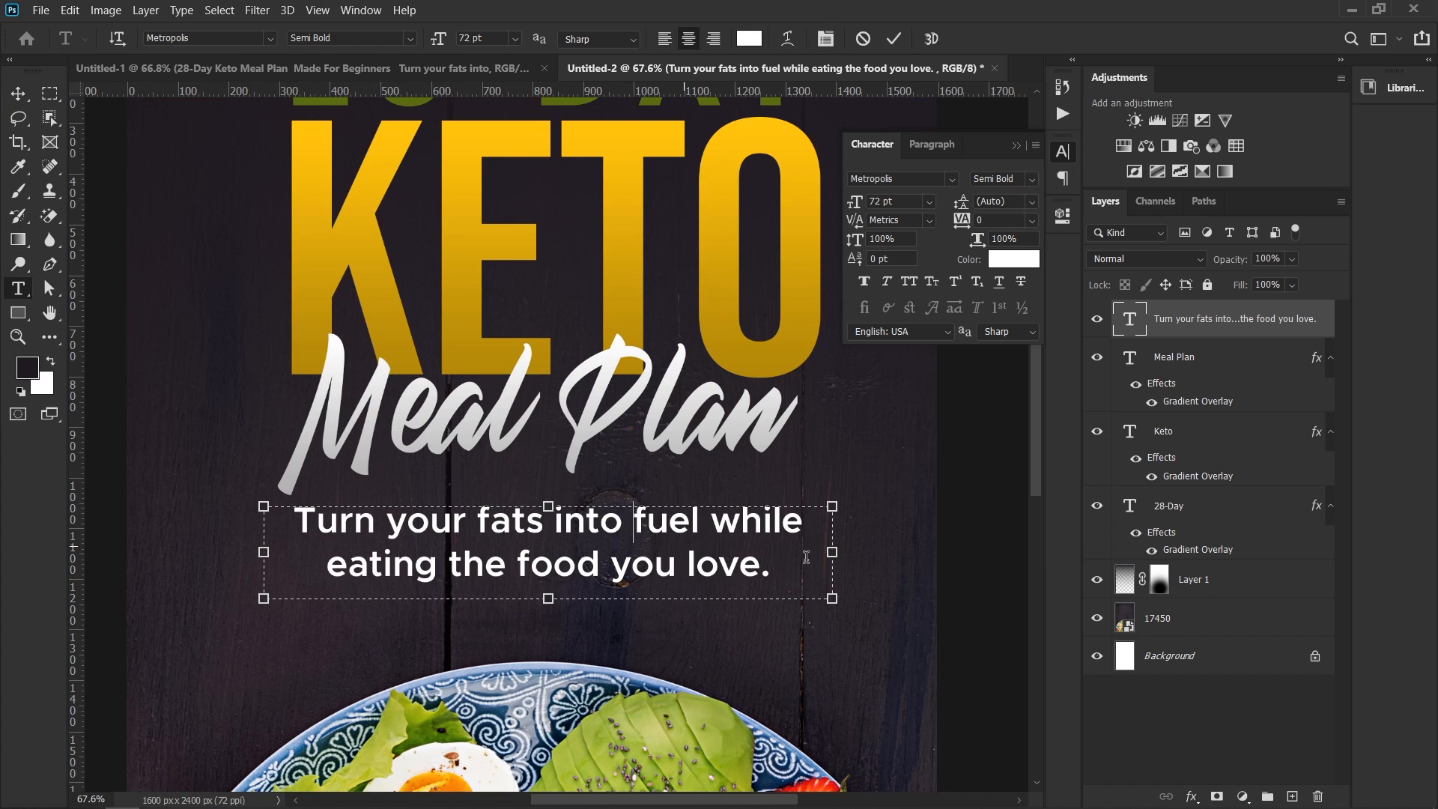
{"action": "left_click_drag", "start_coordinate": [844, 552], "coordinate": [867, 558]}
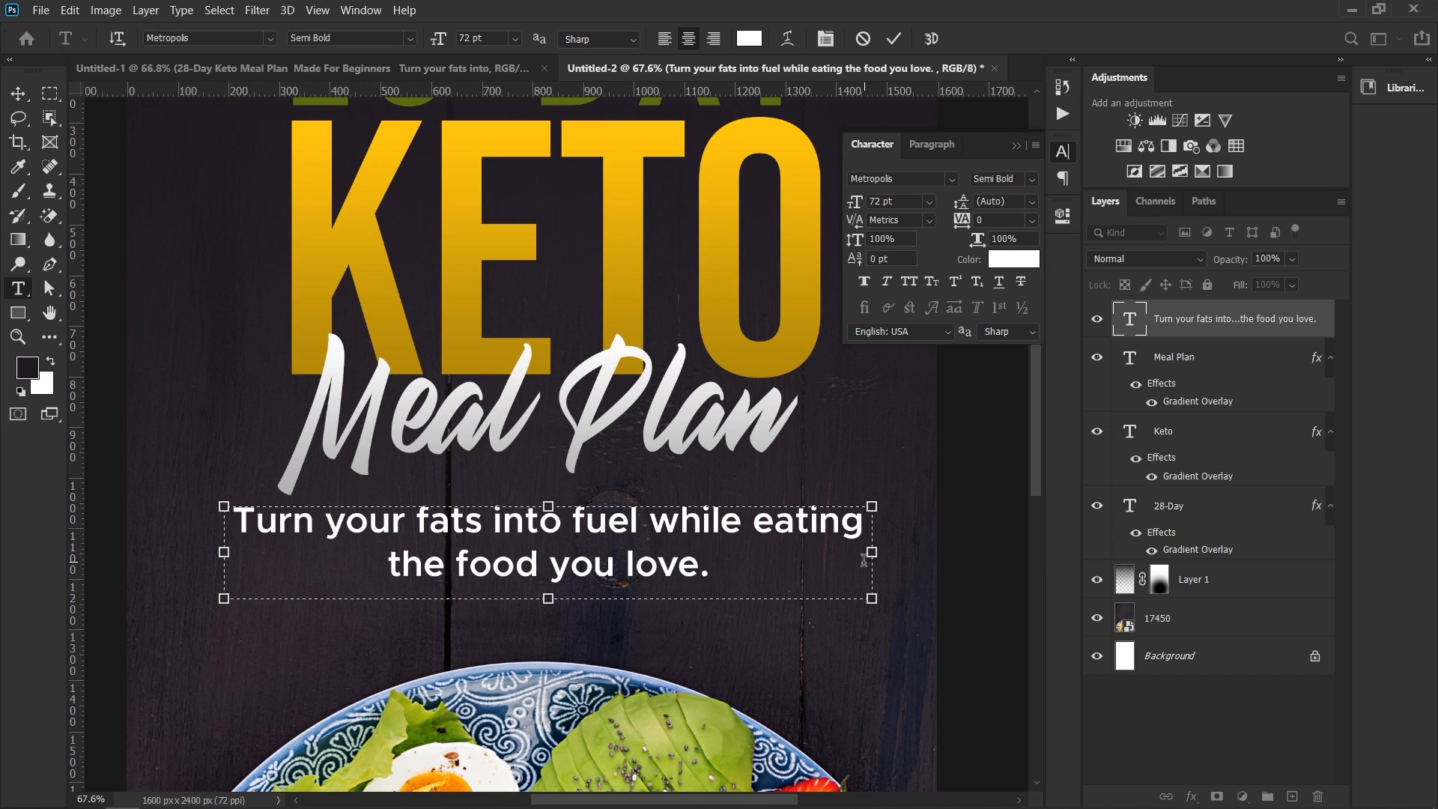
{"action": "left_click_drag", "start_coordinate": [779, 578], "coordinate": [141, 532]}
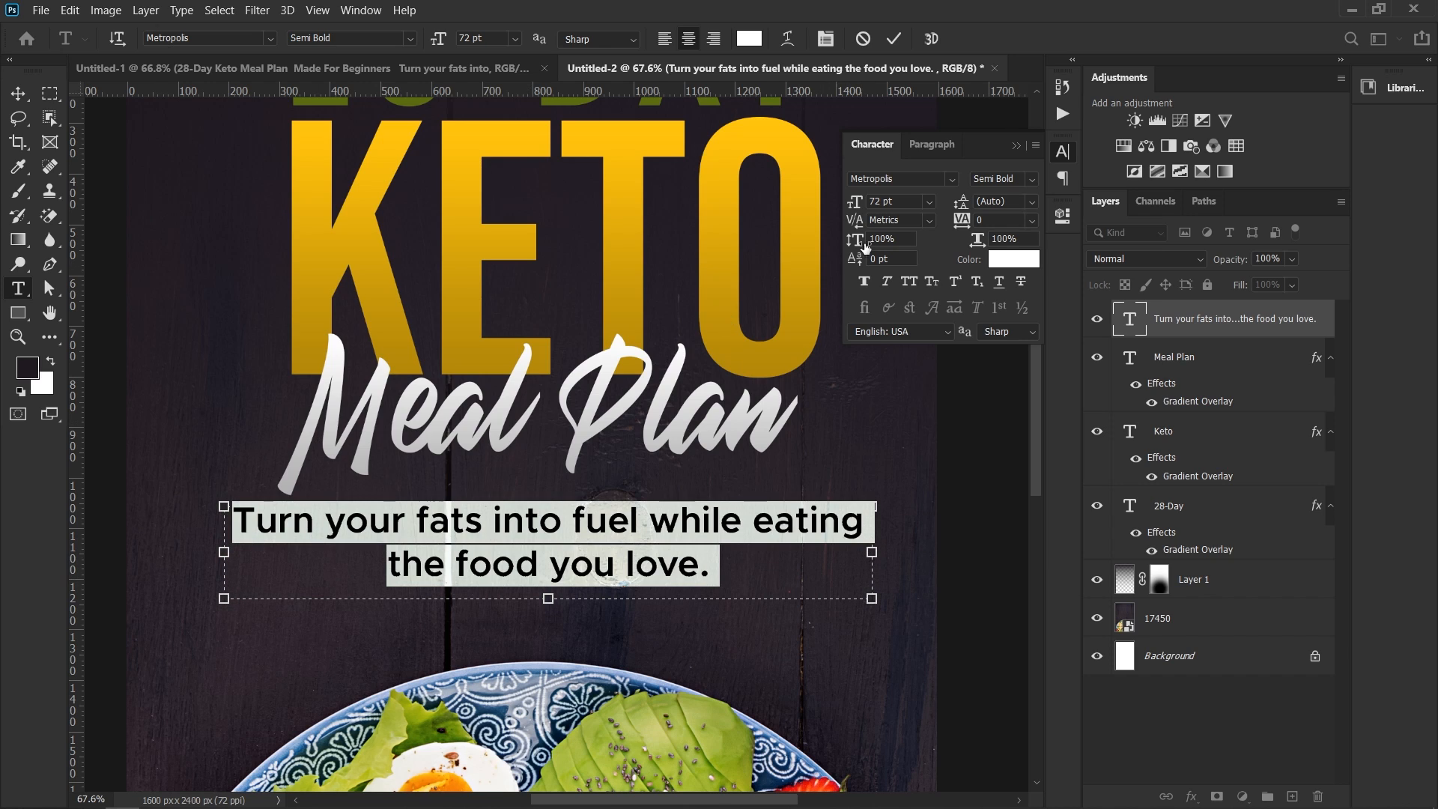
{"action": "left_click", "coordinate": [929, 202]}
{"action": "left_click", "coordinate": [936, 432]}
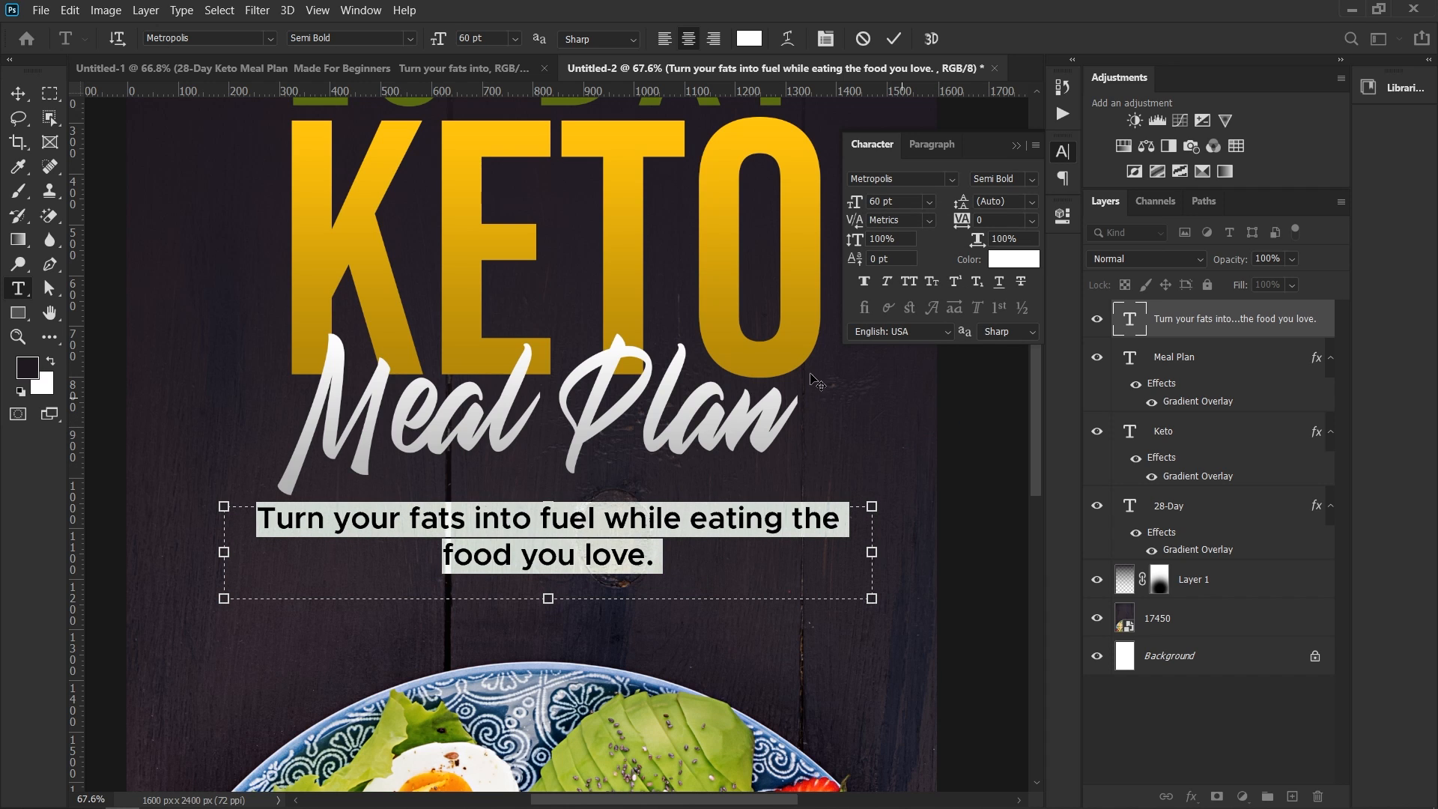
{"action": "left_click", "coordinate": [18, 93]}
Step: Set the 28-Day text's font to Metropolis Extra Bold and its tracking to 100
{"action": "scroll", "coordinate": [577, 536], "scroll_direction": "down", "scroll_amount": 4}
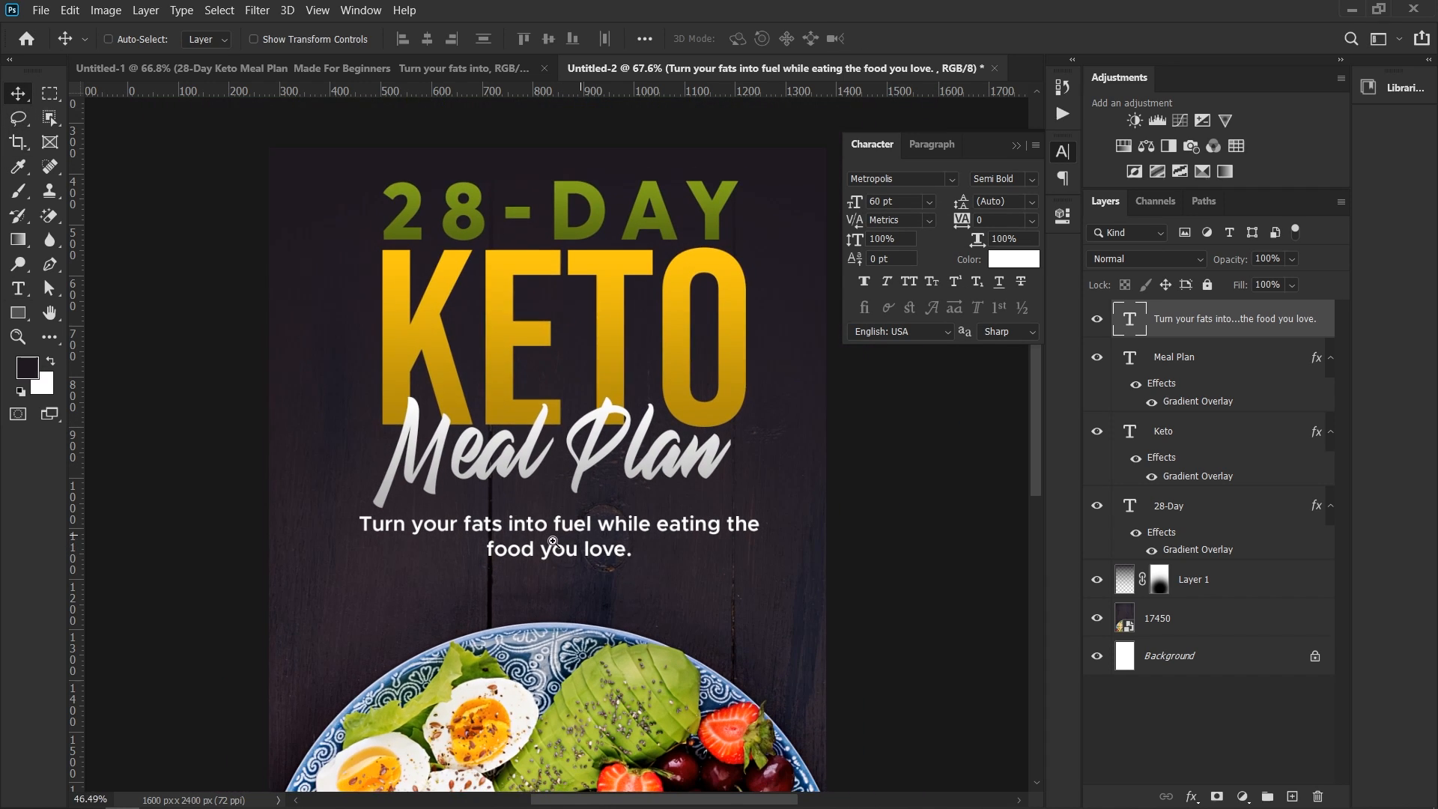
{"action": "scroll", "coordinate": [560, 364], "scroll_direction": "up", "scroll_amount": 2}
{"action": "left_click_drag", "start_coordinate": [526, 430], "coordinate": [525, 486]}
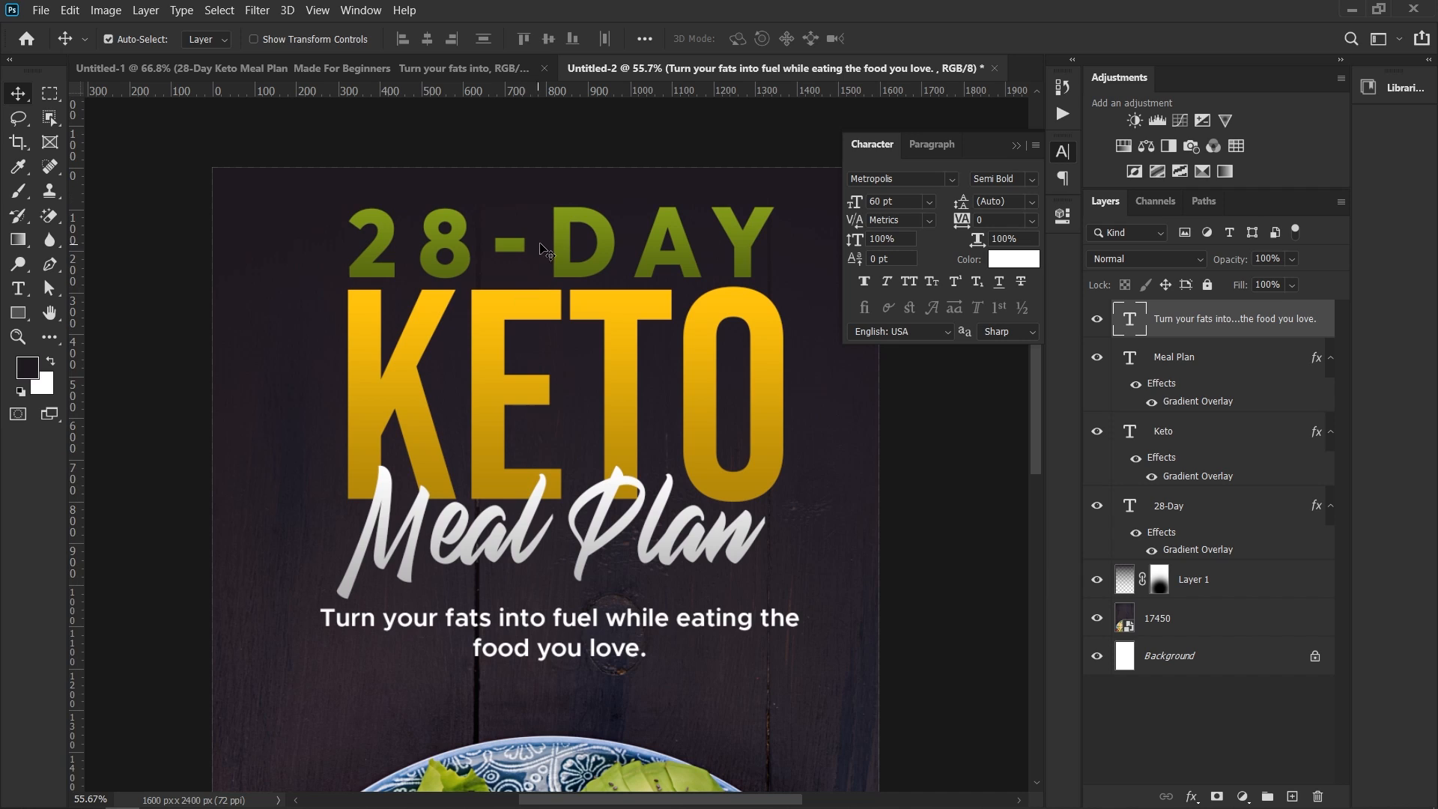
{"action": "left_click", "coordinate": [570, 249]}
{"action": "left_click", "coordinate": [898, 179]}
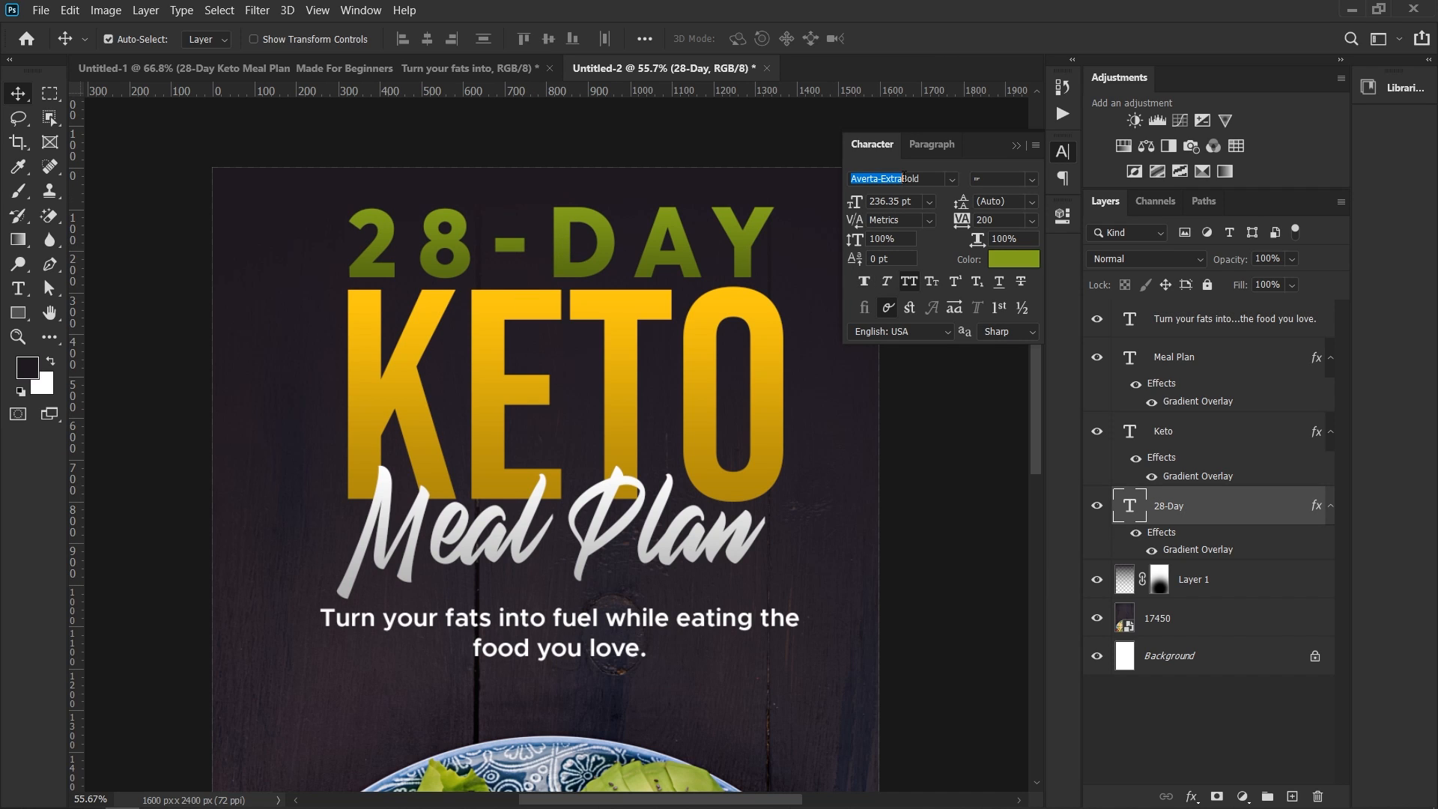
{"action": "type", "text": "mt"}
{"action": "key", "text": "BackSpace"}
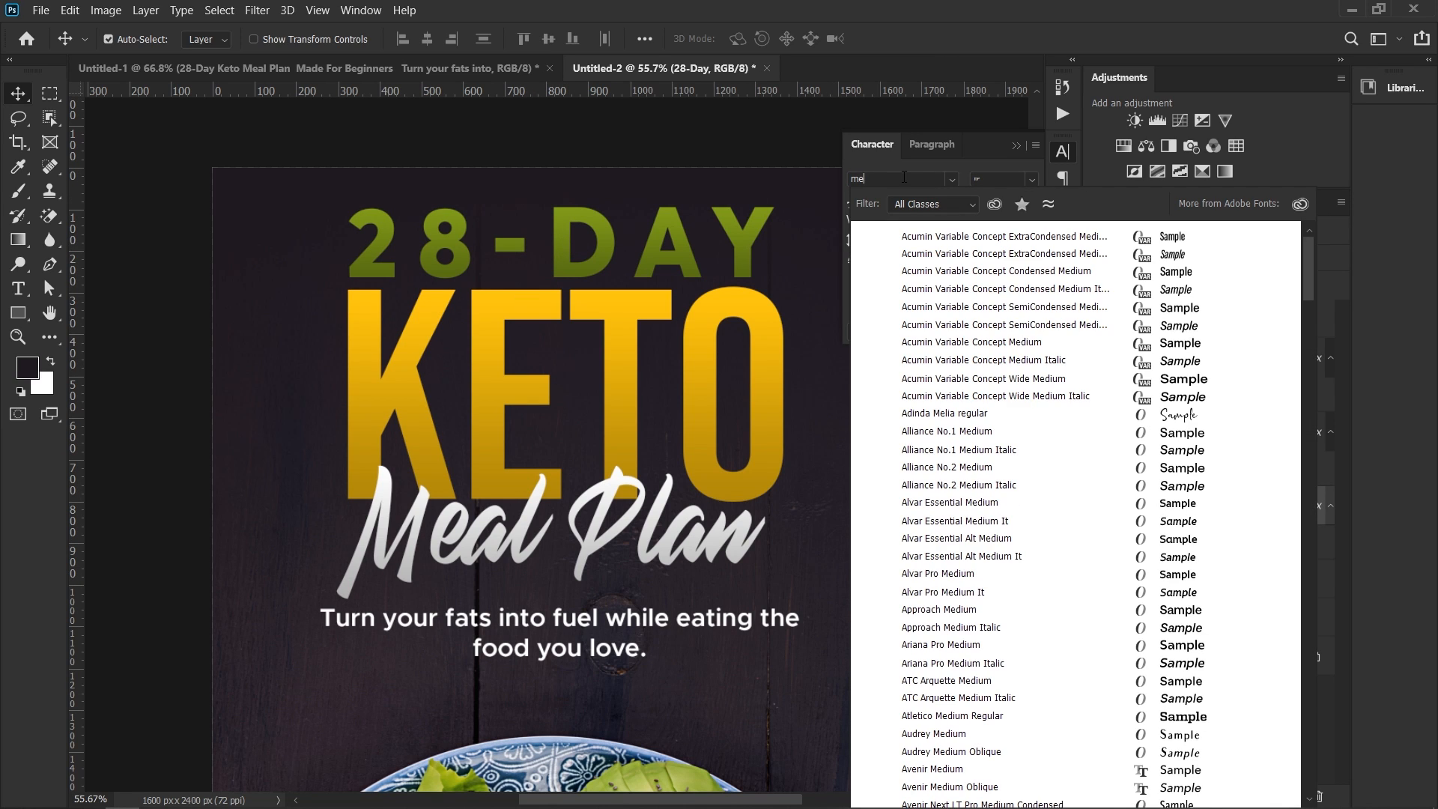
{"action": "type", "text": "etropolis"}
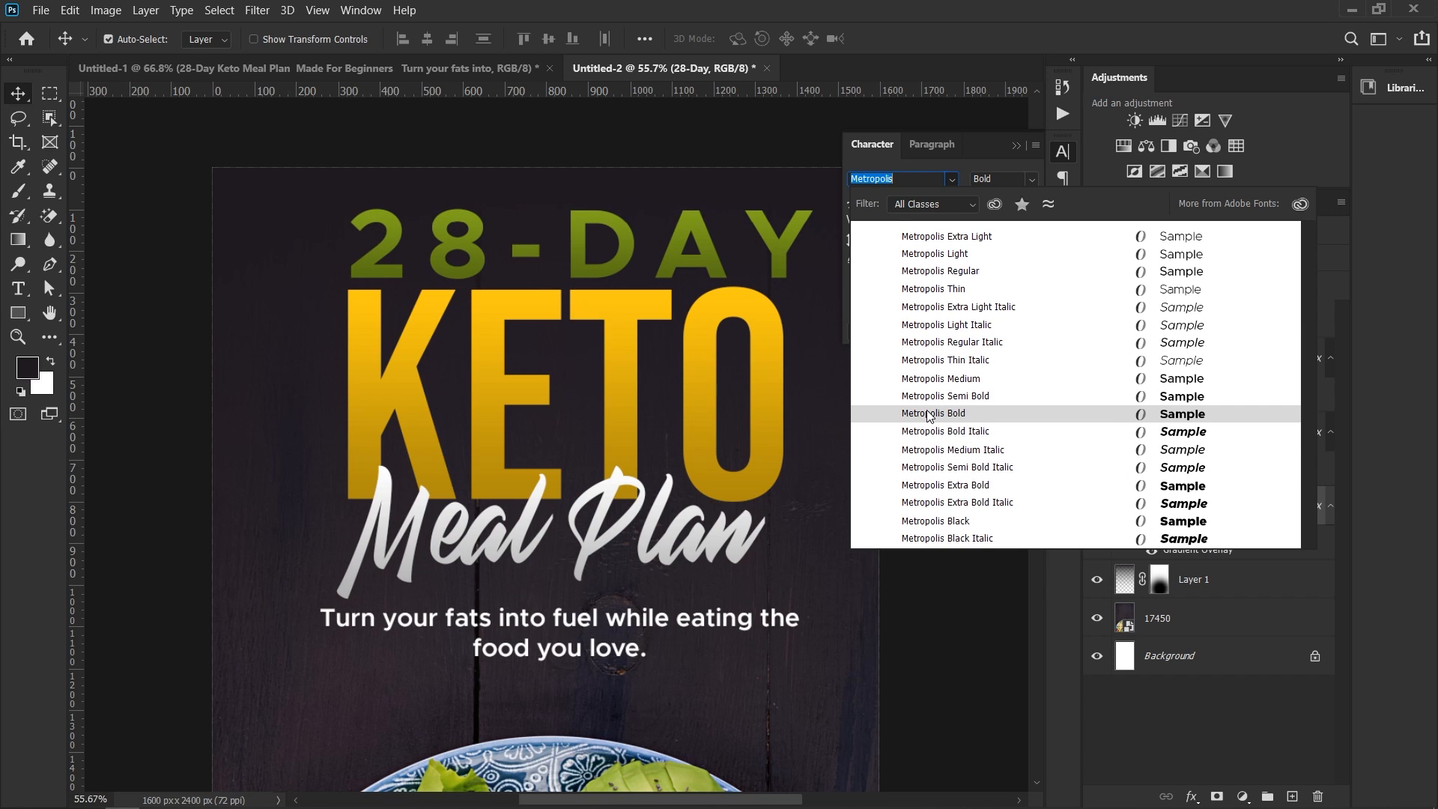
{"action": "left_click", "coordinate": [933, 487]}
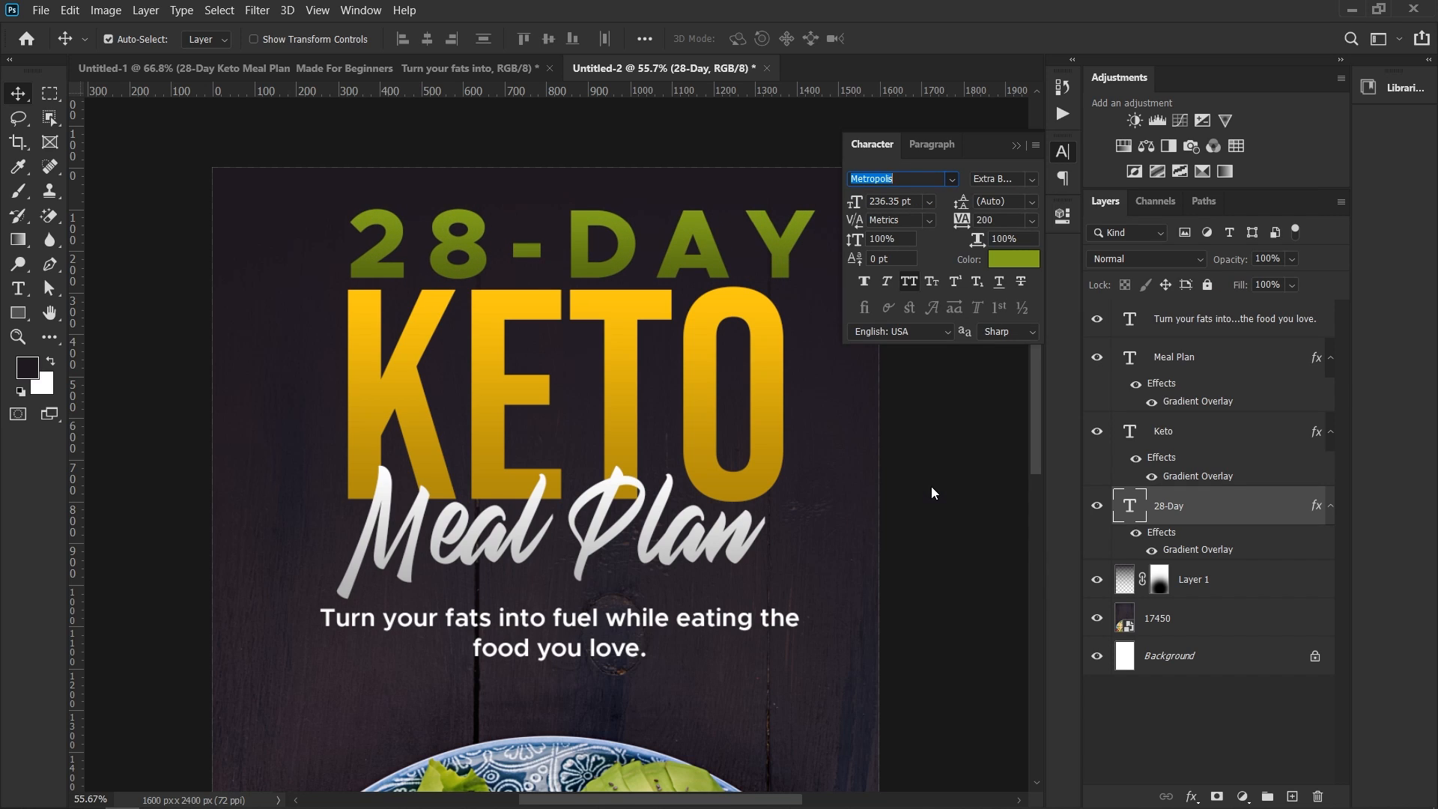
{"action": "left_click", "coordinate": [1033, 221]}
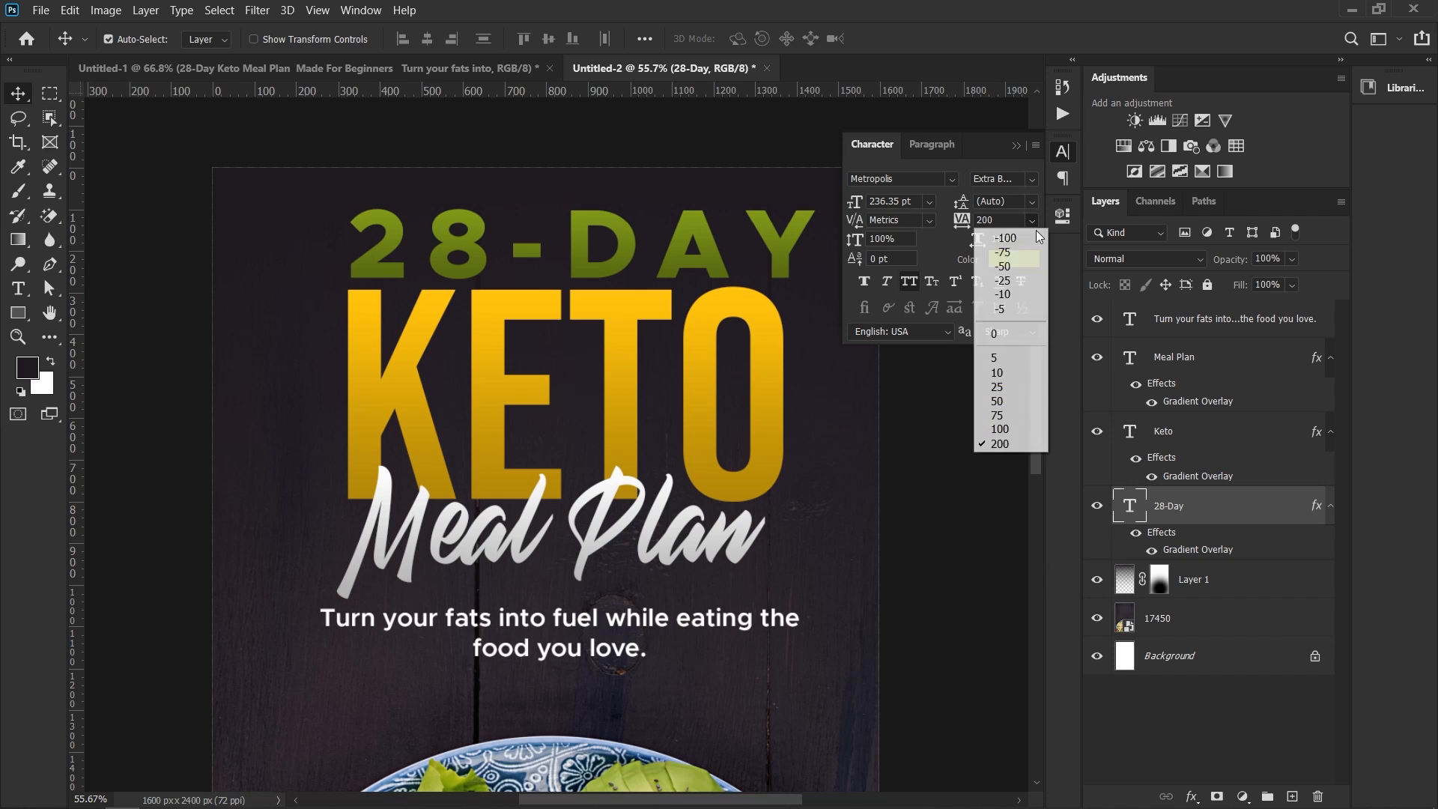
{"action": "left_click", "coordinate": [1027, 428]}
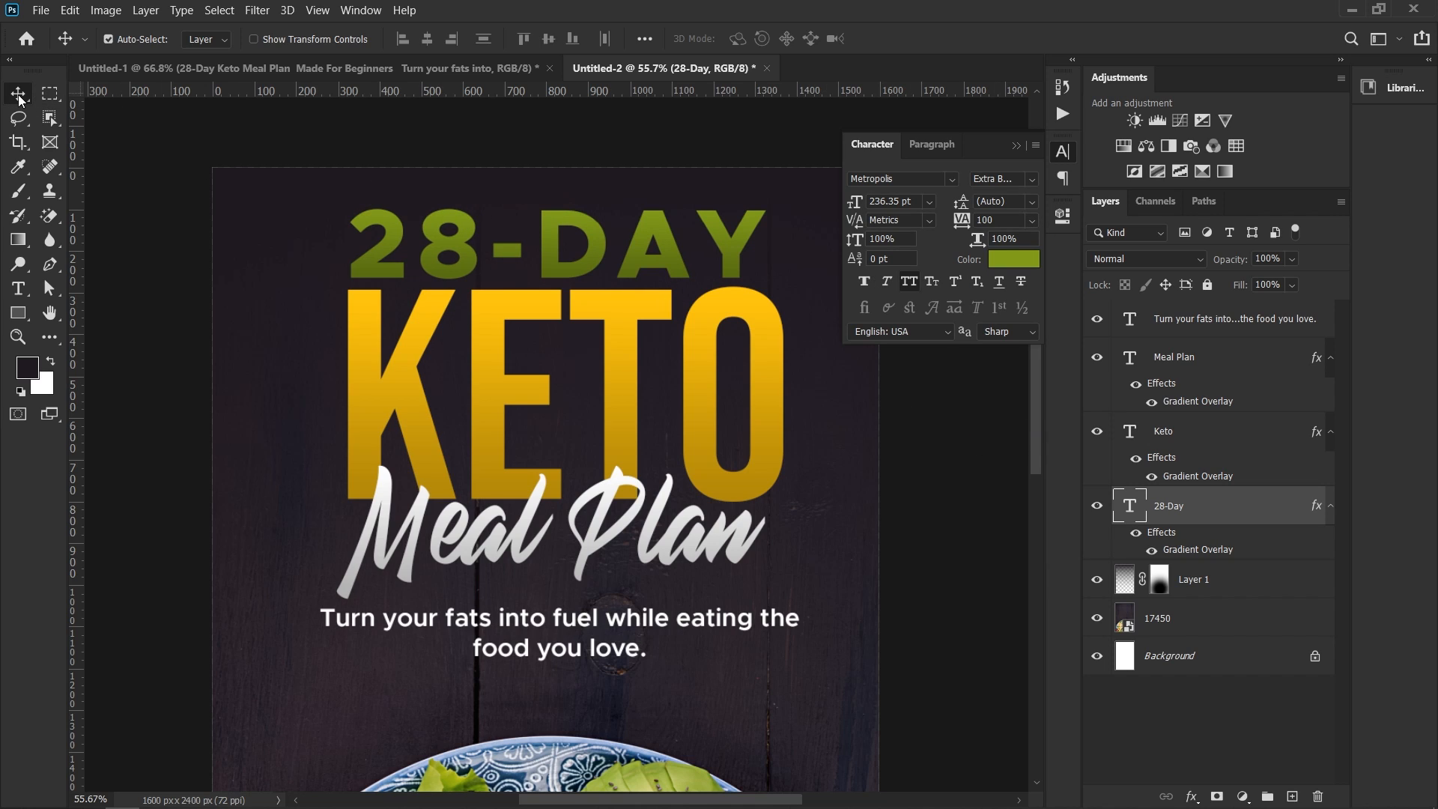
Step: Scale the 28-Day text up to about 245 pt so its width matches KETO
{"action": "key", "text": "ctrl+t"}
{"action": "left_click_drag", "start_coordinate": [777, 195], "coordinate": [785, 193]}
{"action": "key", "text": "Return"}
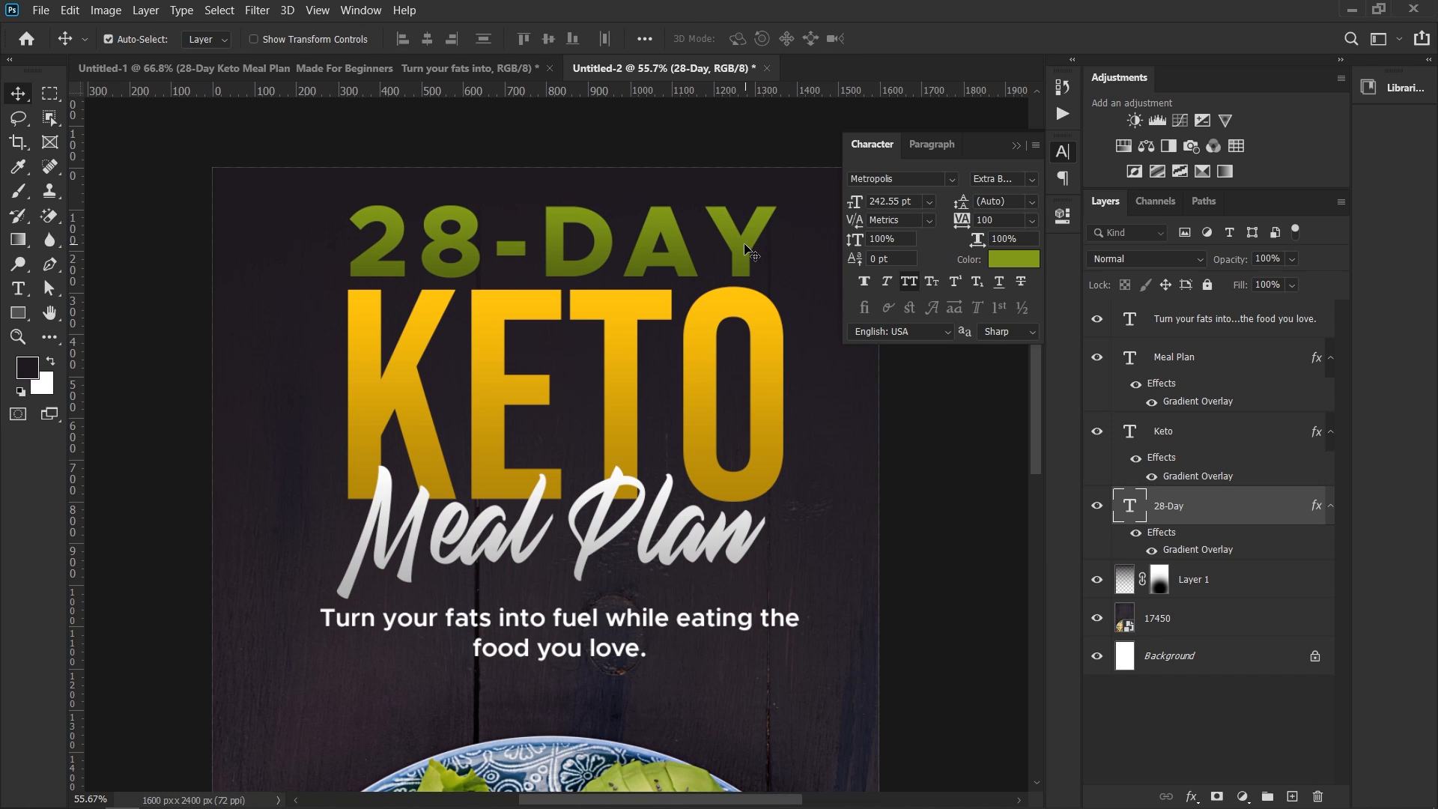
{"action": "left_click_drag", "start_coordinate": [748, 246], "coordinate": [744, 246]}
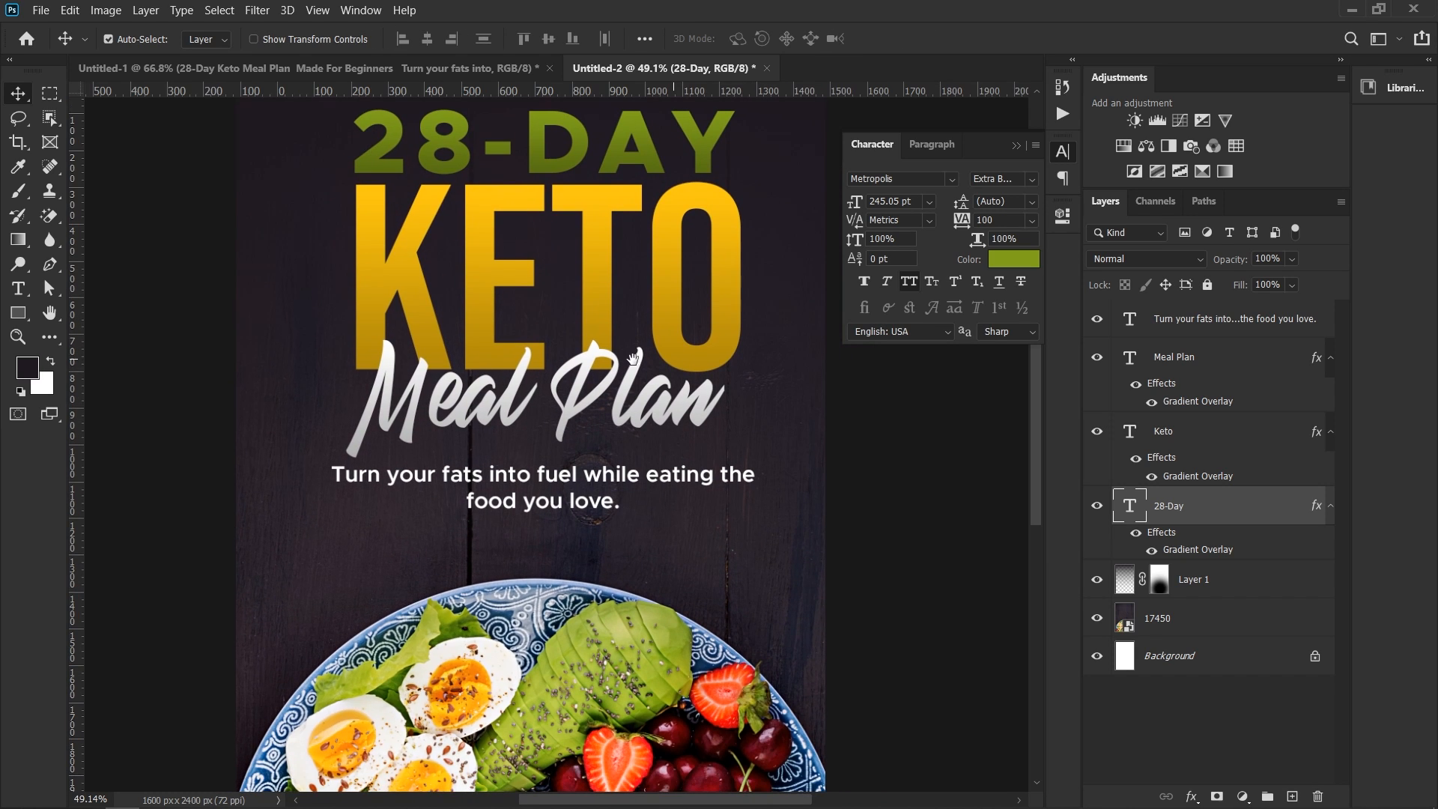
Step: Move the tagline down toward the plate and shift the 28-Day, KETO and Meal Plan texts down together above it
{"action": "left_click_drag", "start_coordinate": [637, 504], "coordinate": [613, 572]}
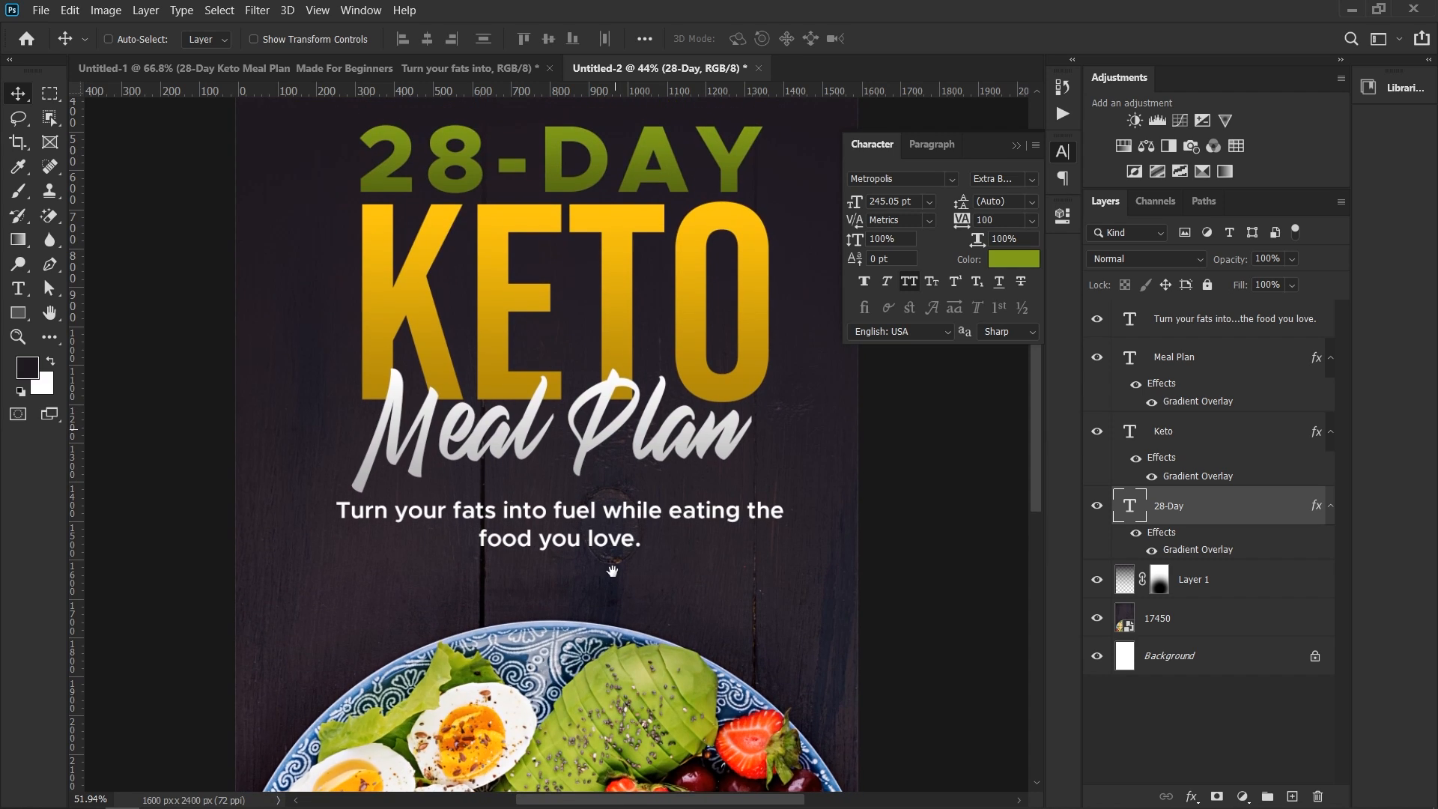
{"action": "left_click_drag", "start_coordinate": [580, 524], "coordinate": [581, 556]}
{"action": "mouse_move", "coordinate": [586, 446]}
{"action": "left_mouse_down"}
{"action": "mouse_move", "coordinate": [585, 474]}
{"action": "mouse_move", "coordinate": [586, 445]}
{"action": "left_mouse_up"}
{"action": "left_click", "coordinate": [615, 330], "text": "shift"}
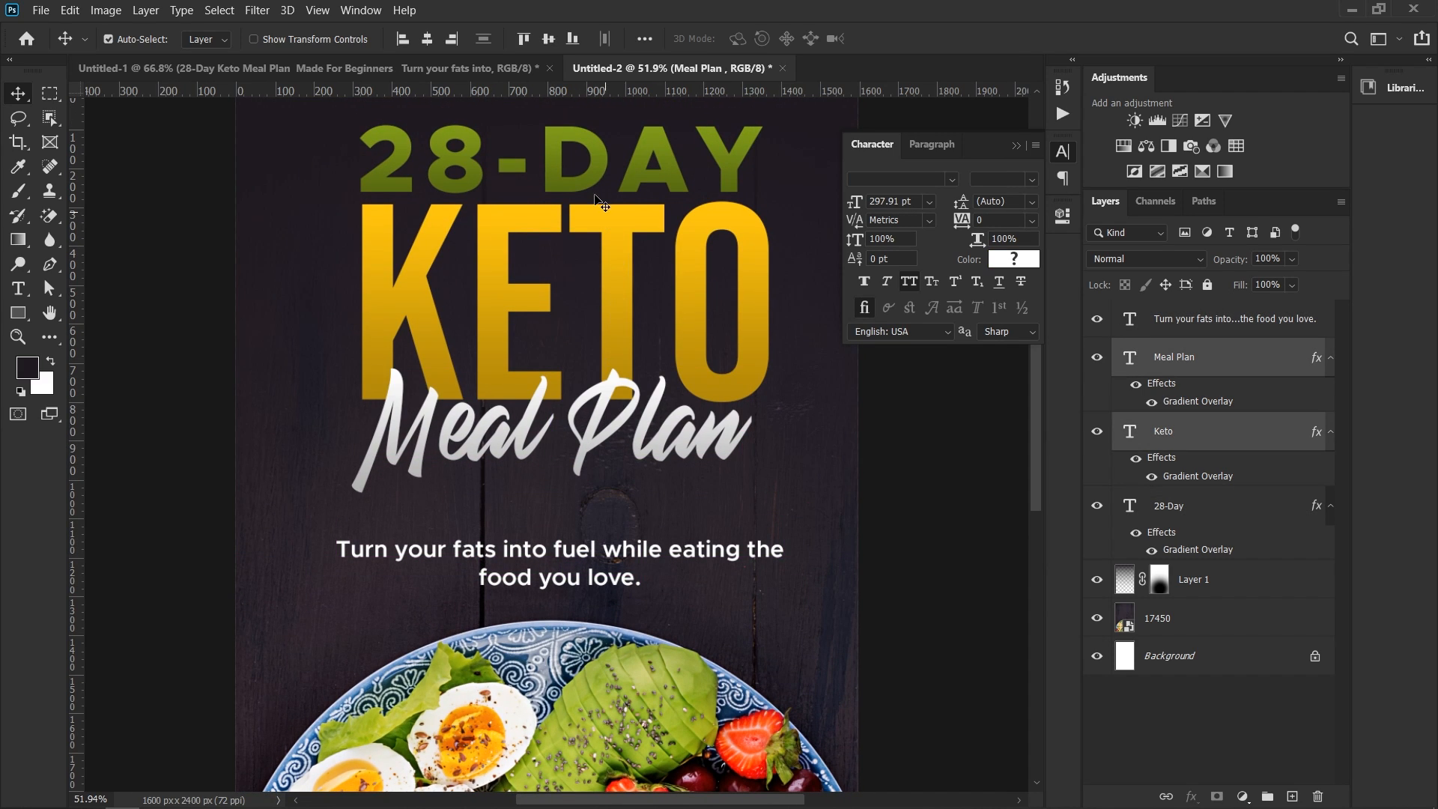
{"action": "left_click", "coordinate": [599, 191], "text": "shift"}
{"action": "left_click_drag", "start_coordinate": [619, 295], "coordinate": [618, 316]}
{"action": "key", "text": "ctrl+z"}
{"action": "left_click", "coordinate": [616, 253], "text": "ctrl+shift"}
{"action": "left_click_drag", "start_coordinate": [610, 257], "coordinate": [611, 286]}
Step: Recolor the tagline with the green sampled from the avocado slices (#aac249) and close the character settings
{"action": "left_click", "coordinate": [567, 564]}
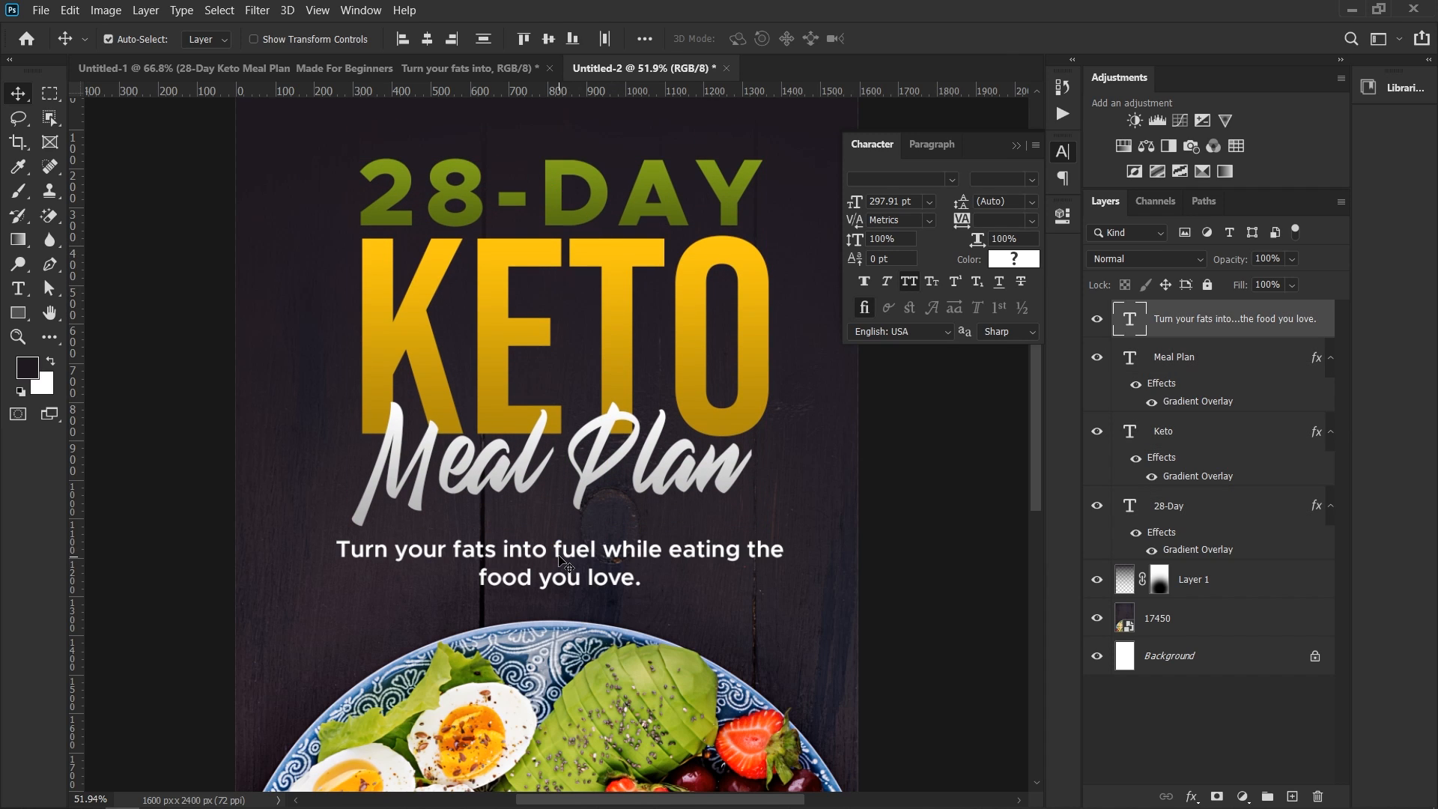
{"action": "scroll", "coordinate": [577, 428], "scroll_direction": "down", "scroll_amount": 2}
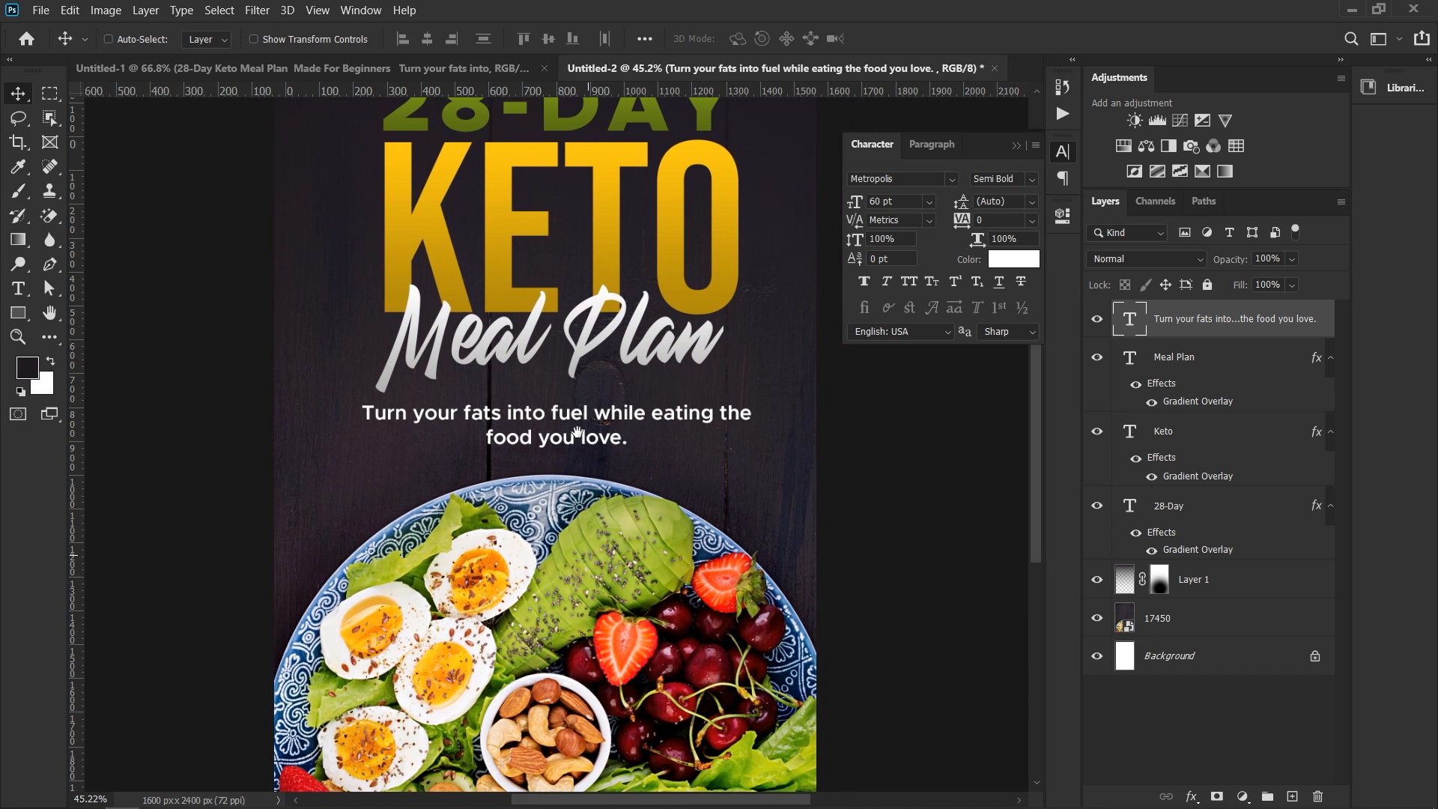
{"action": "key", "text": "t"}
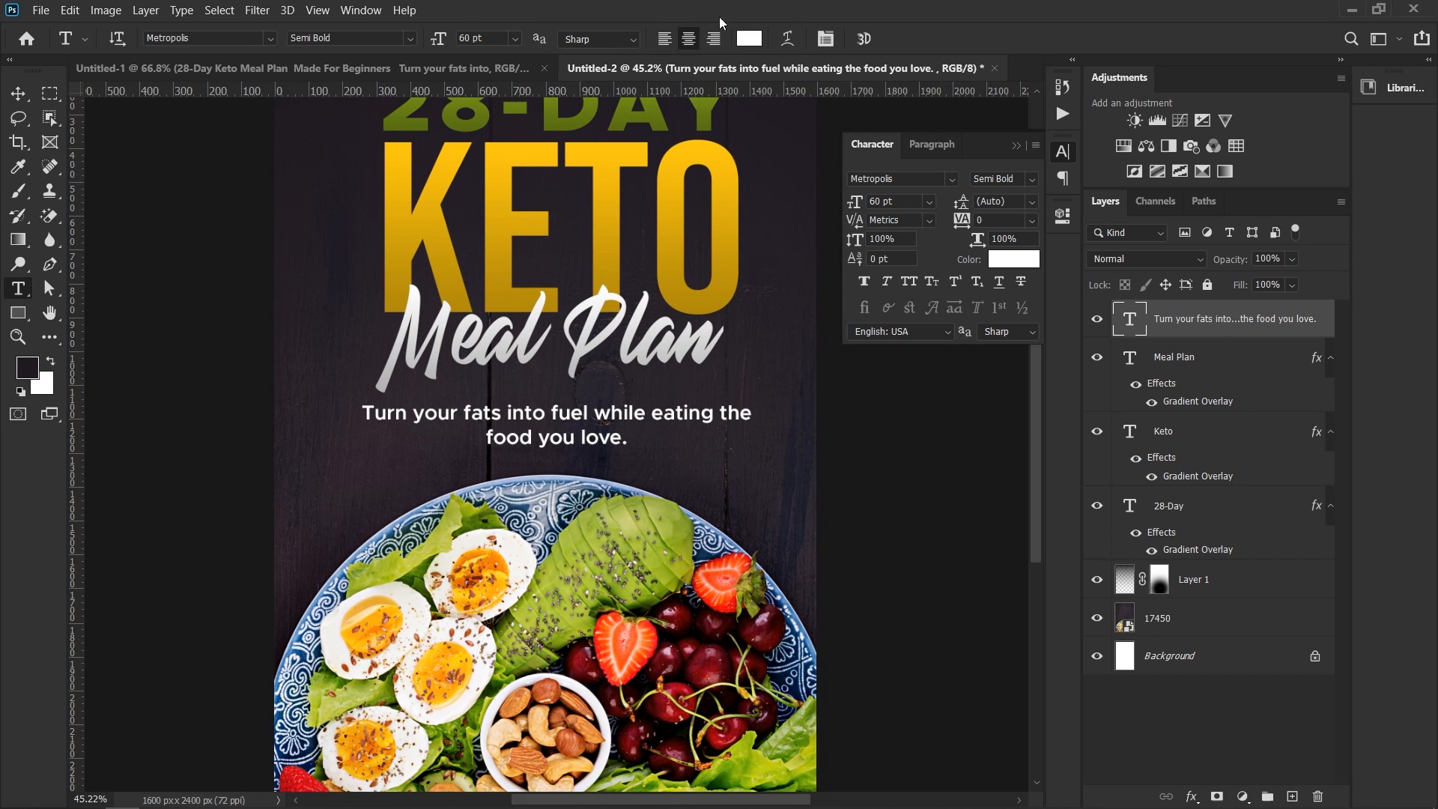
{"action": "left_click", "coordinate": [749, 38]}
{"action": "left_click", "coordinate": [662, 516]}
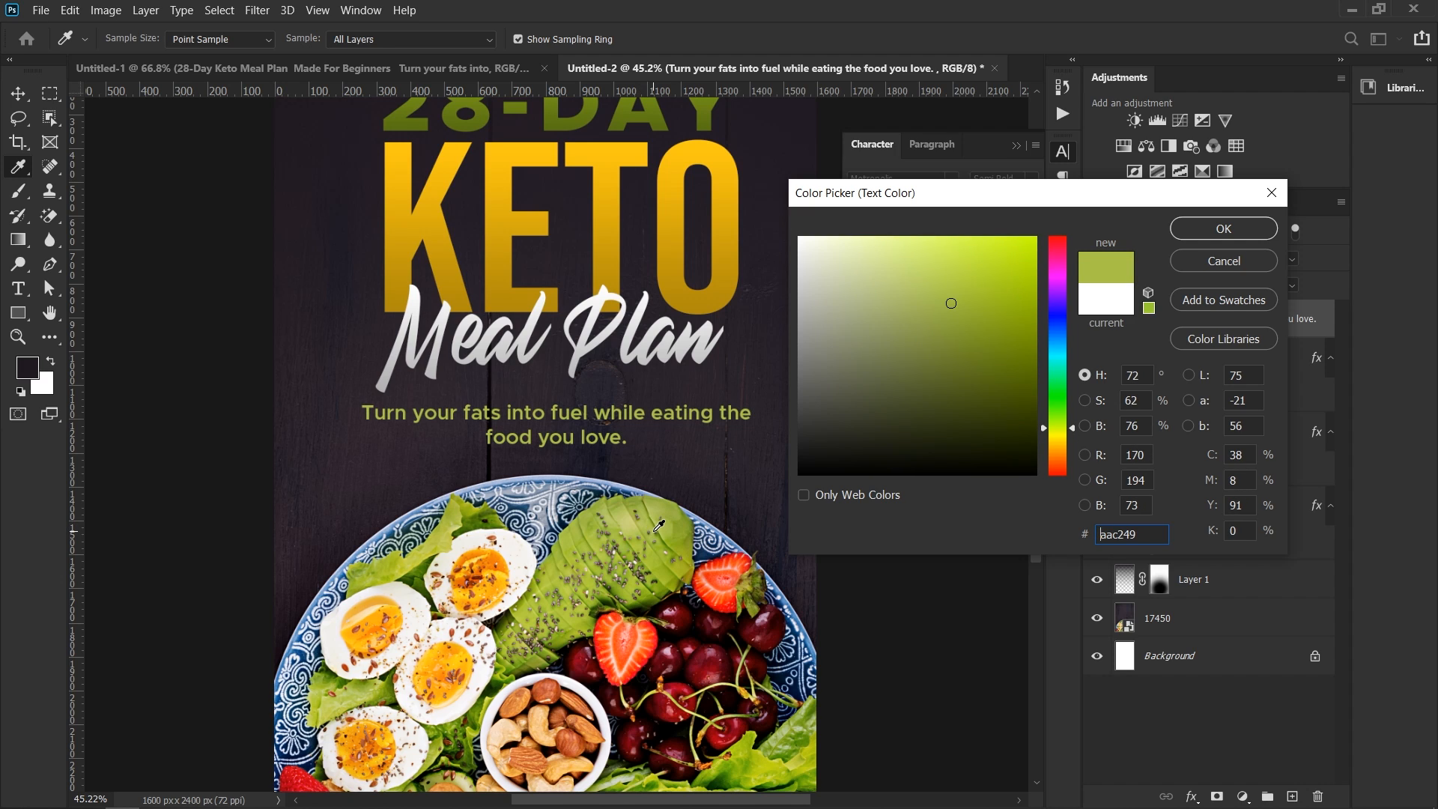
{"action": "left_click", "coordinate": [1222, 229]}
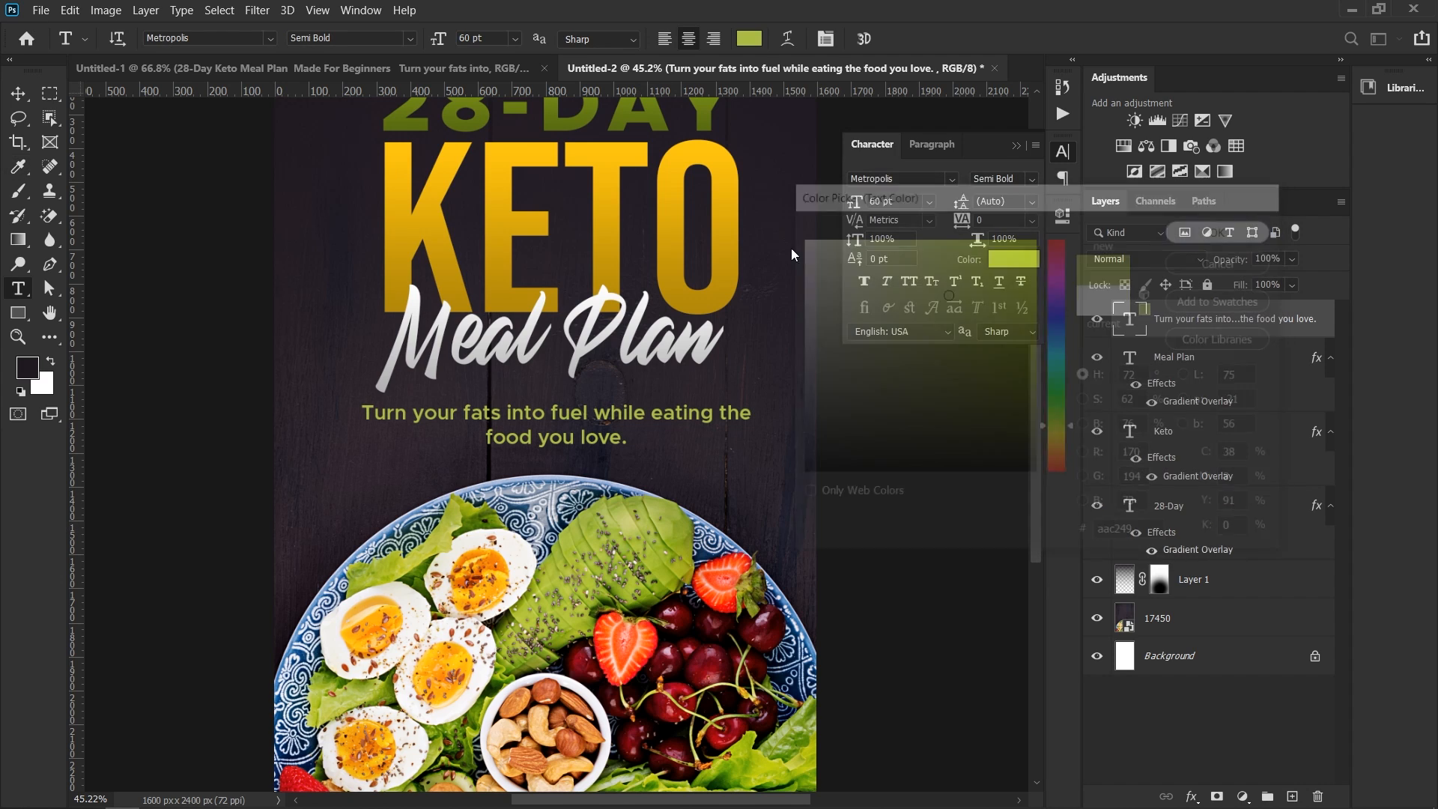
{"action": "left_click", "coordinate": [18, 94]}
{"action": "left_click", "coordinate": [1062, 153]}
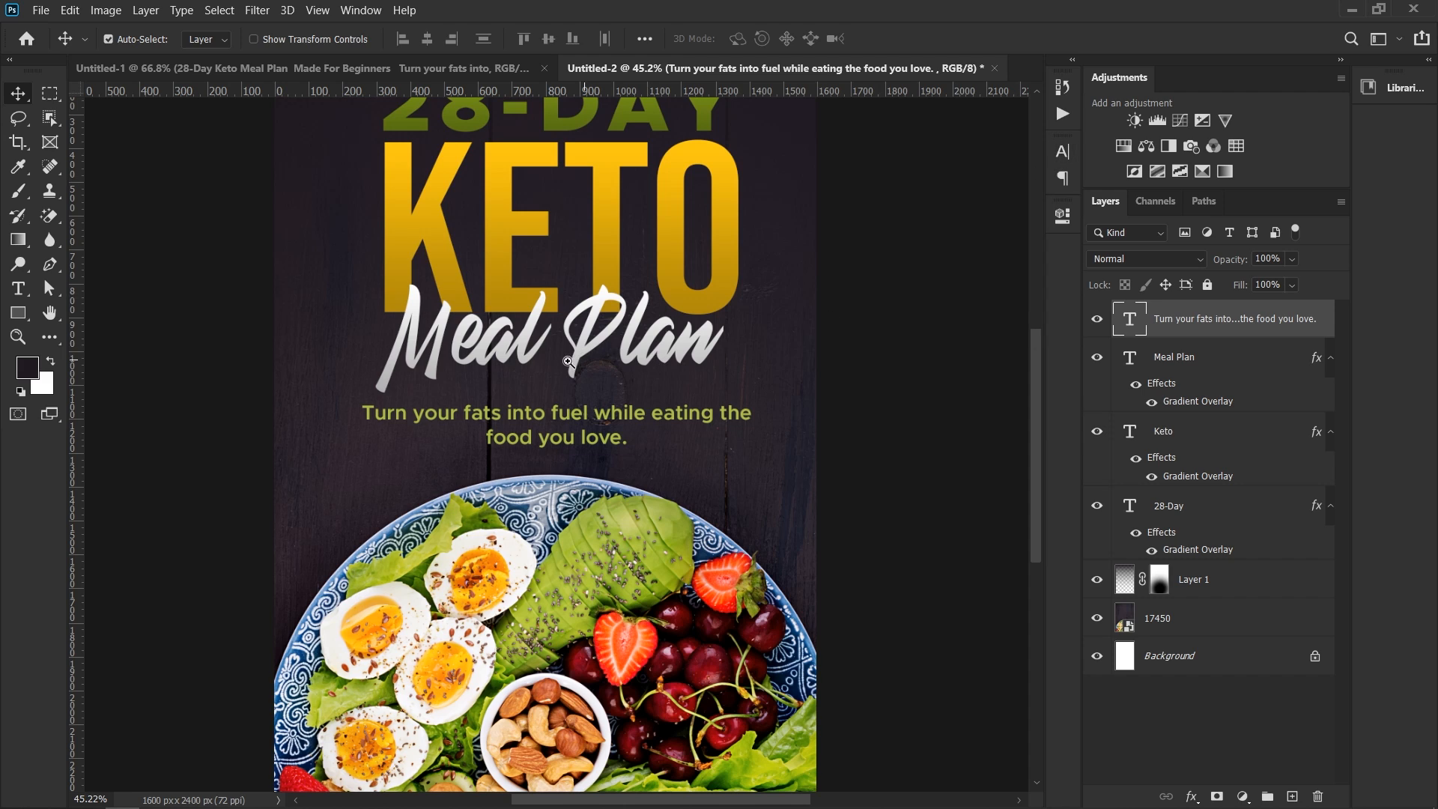
{"action": "scroll", "coordinate": [731, 415], "scroll_direction": "down", "scroll_amount": 2}
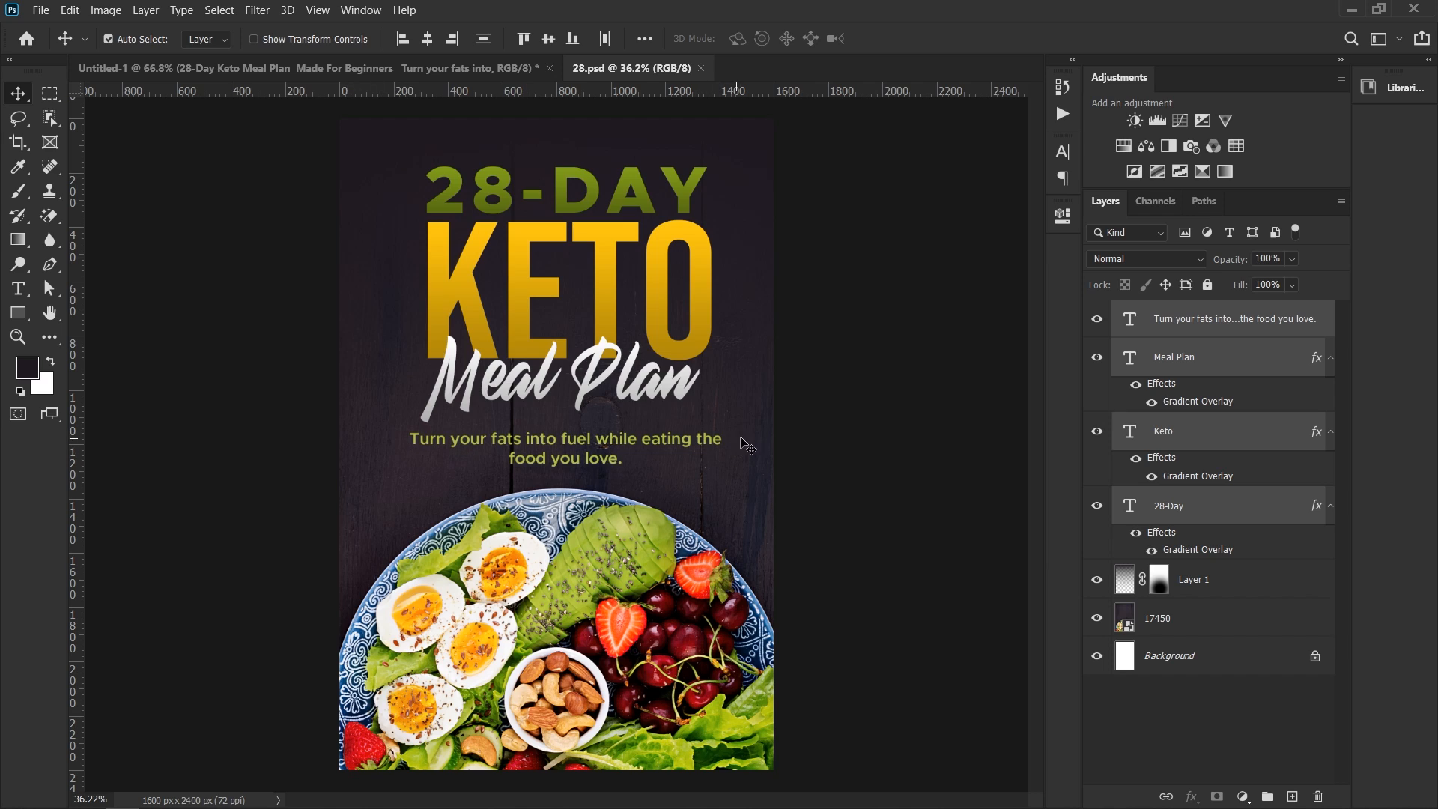
Step: Align the tagline, Meal Plan, Keto and 28-Day layers together to the horizontal centre of the canvas and save the document
{"action": "left_click", "coordinate": [1265, 321]}
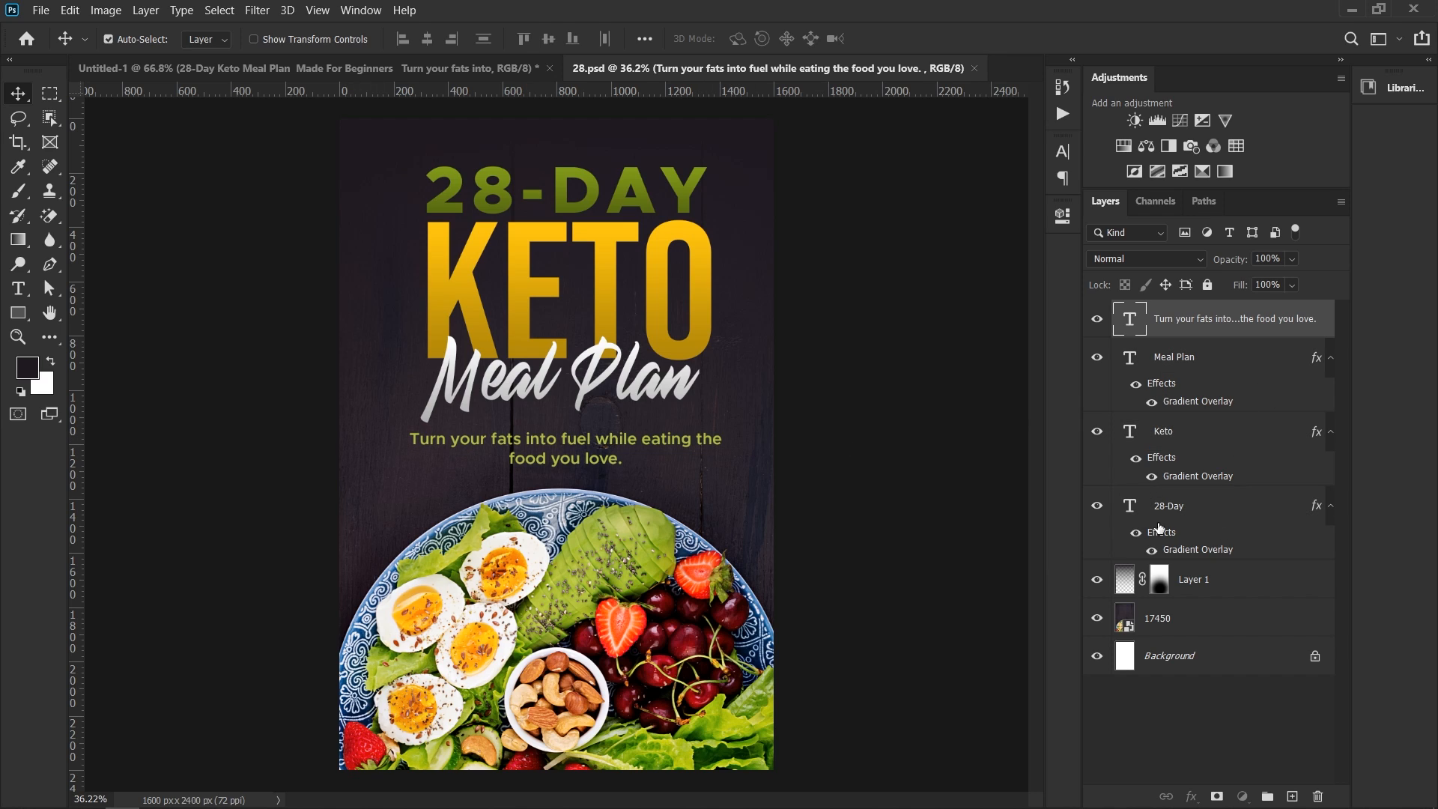
{"action": "left_click", "coordinate": [1218, 506], "text": "shift"}
{"action": "key", "text": "ctrl"}
{"action": "key", "text": "ctrl+a"}
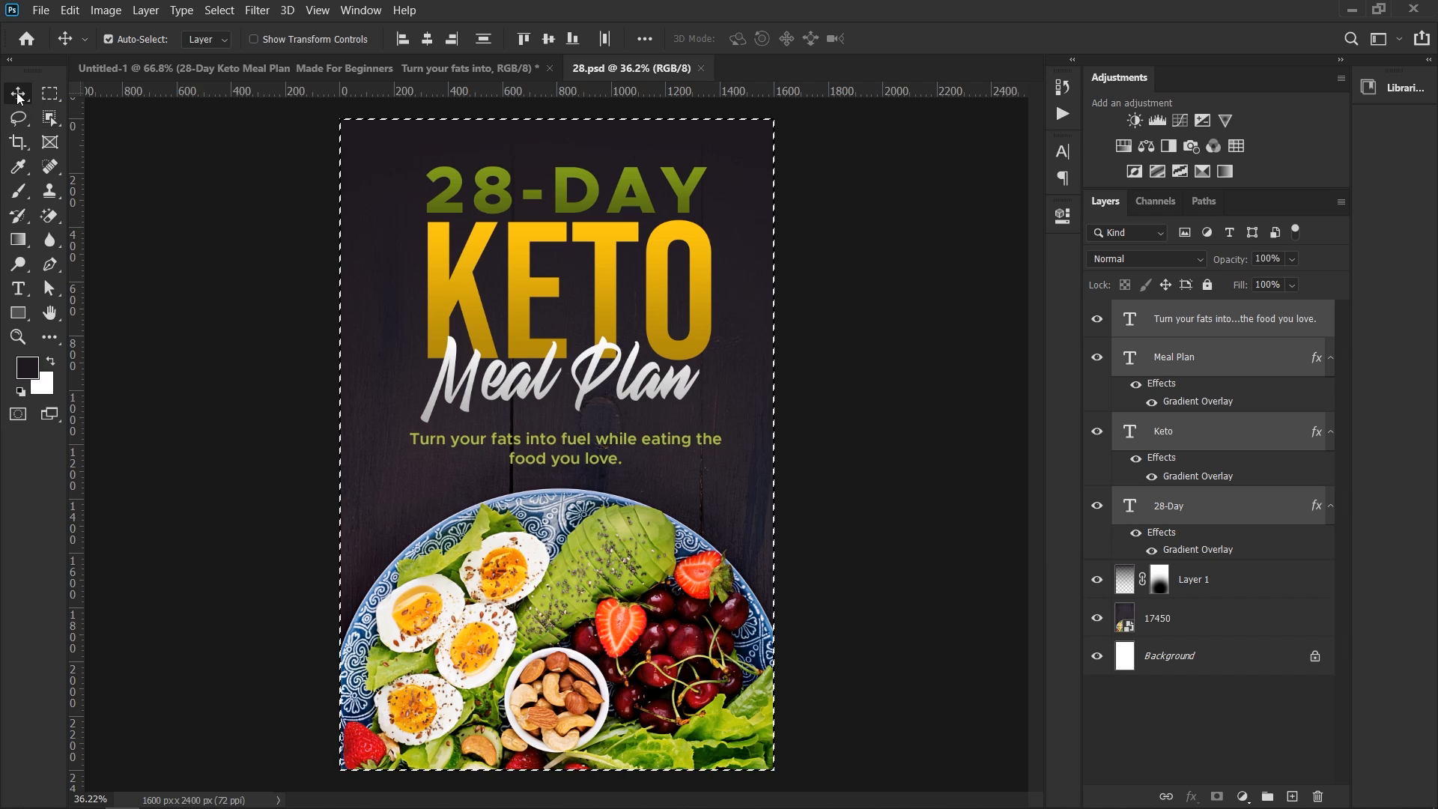
{"action": "left_click", "coordinate": [433, 41]}
{"action": "left_click", "coordinate": [433, 40]}
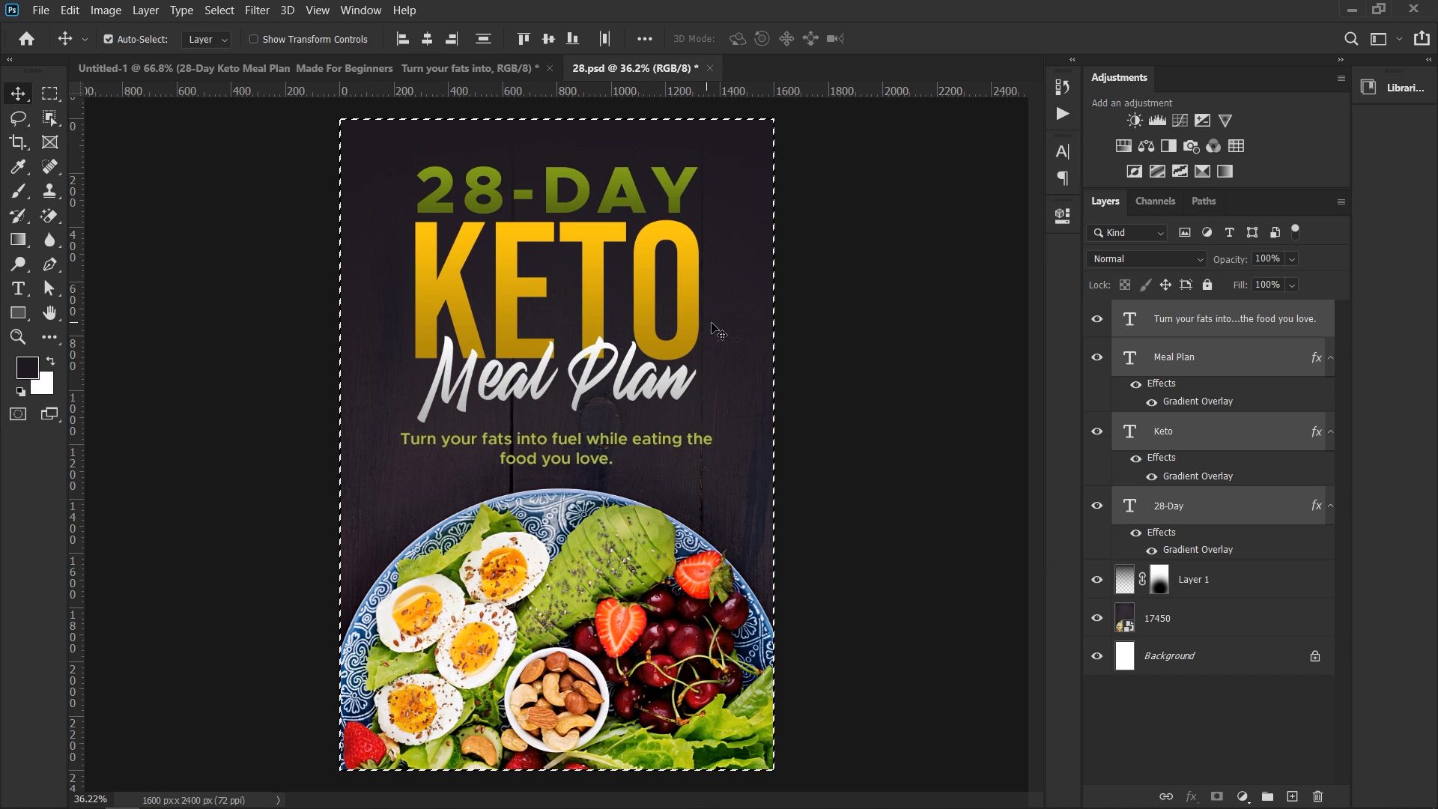
{"action": "key", "text": "ctrl+d"}
{"action": "key", "text": "ctrl+s"}
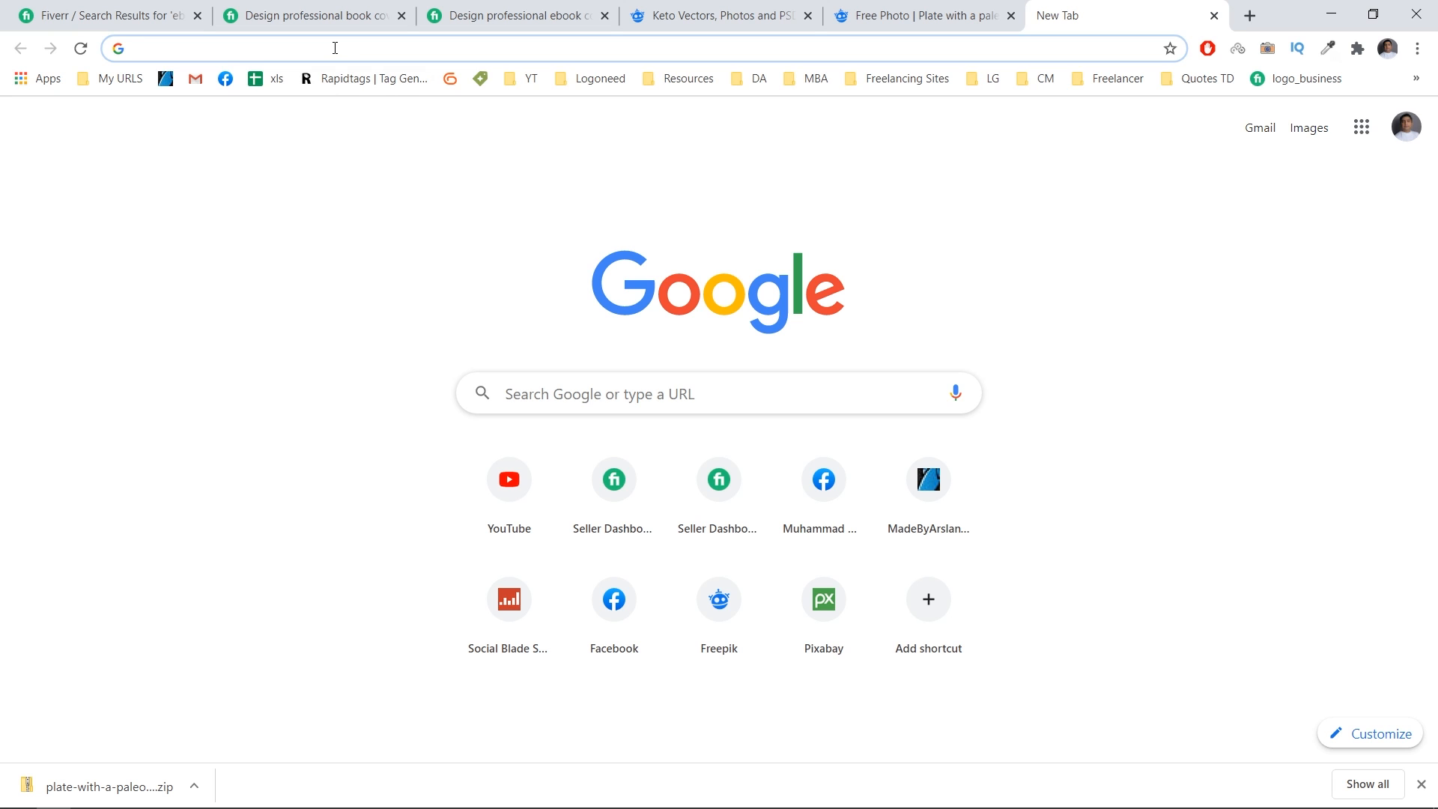
Step: Switch to Chrome and search Google Images for "free ebook cover mockups"
{"action": "type", "text": "free"}
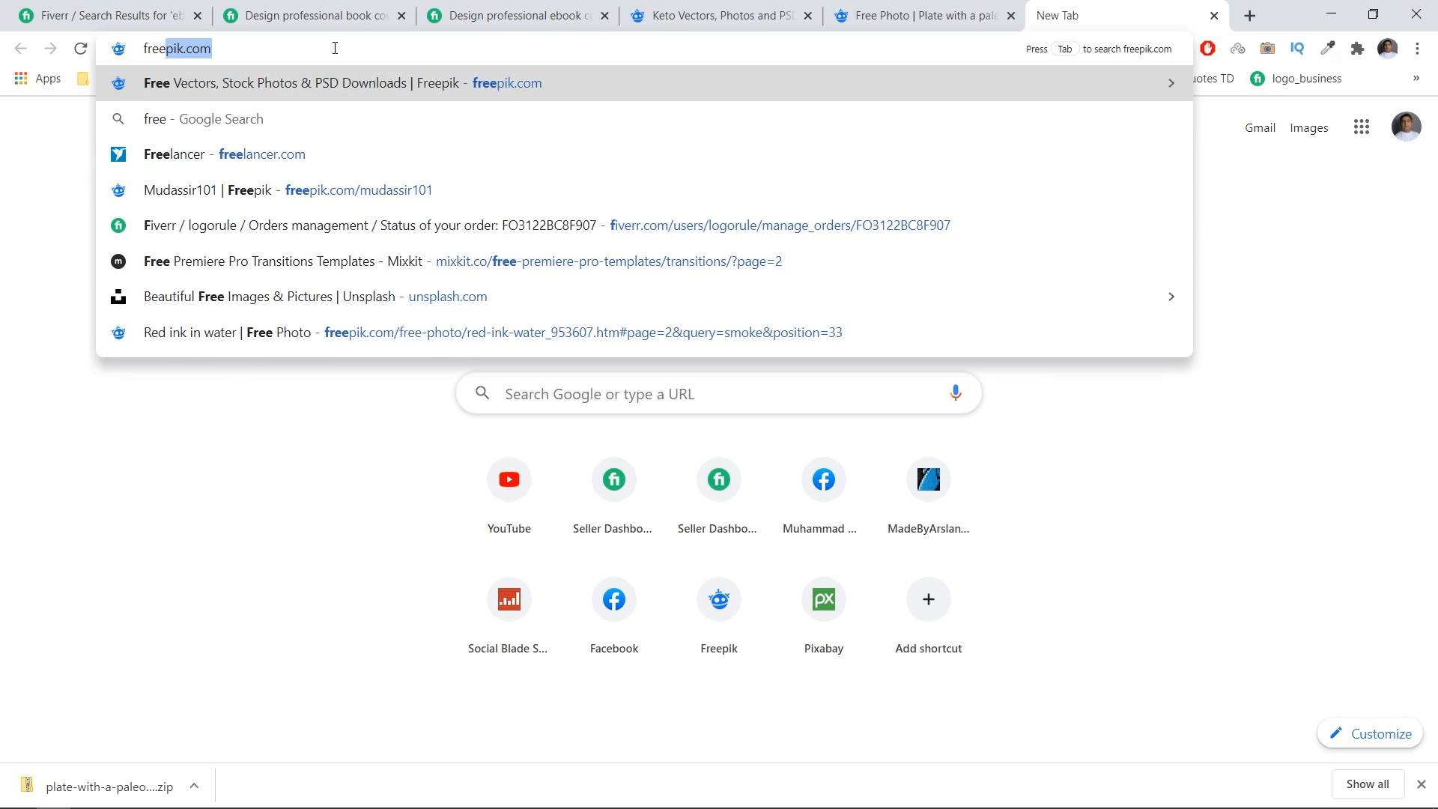
{"action": "type", "text": " ebook cover mockups"}
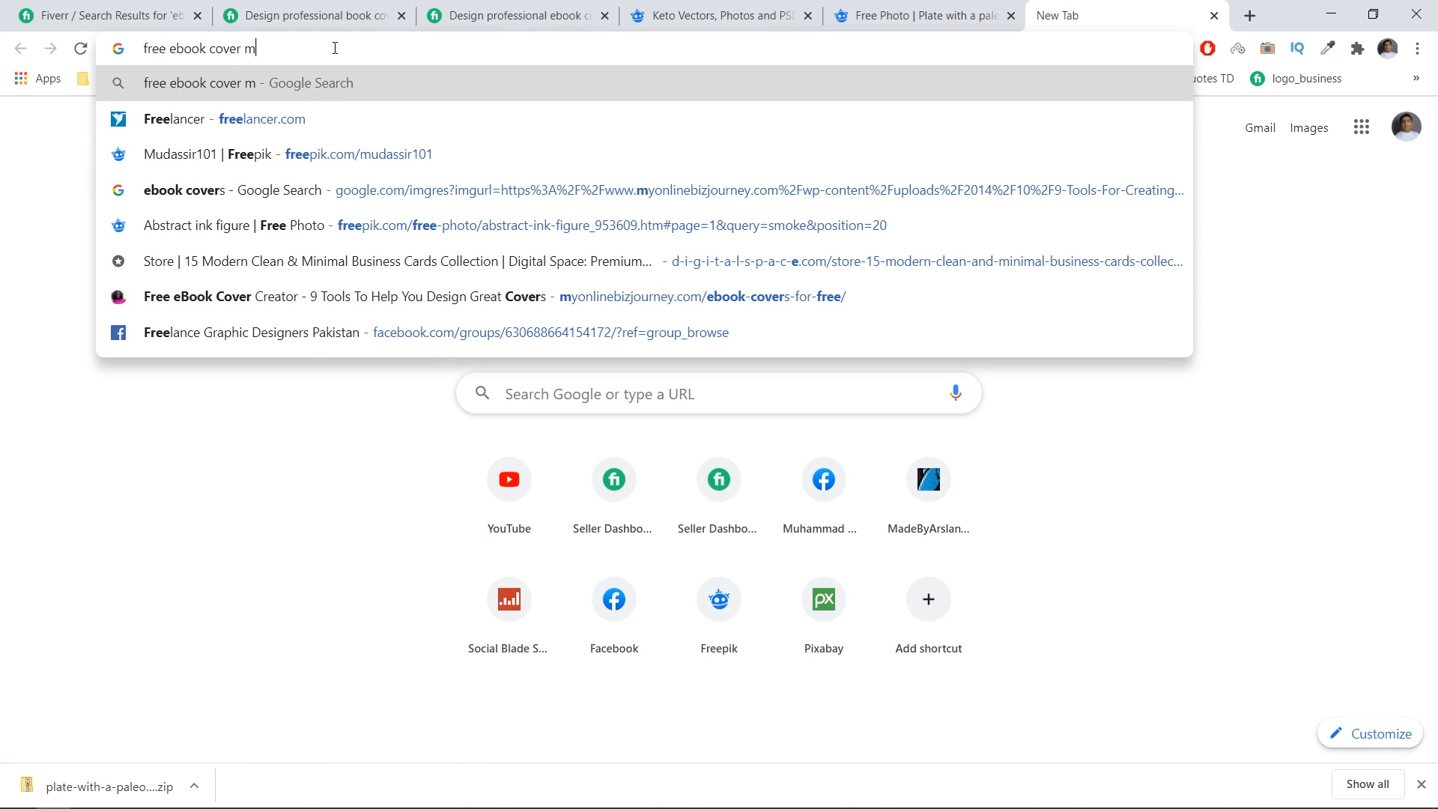
{"action": "key", "text": "Return"}
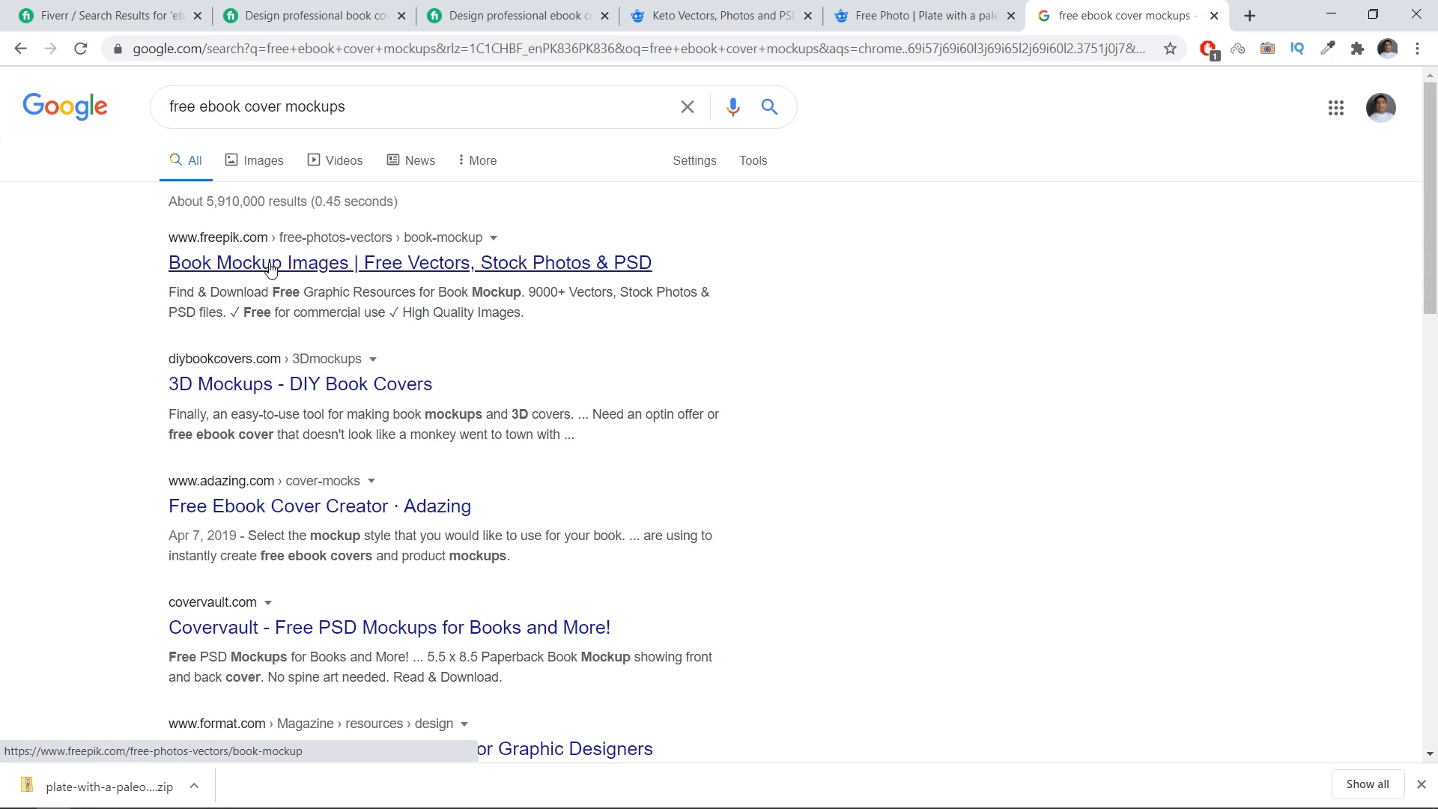
{"action": "left_click", "coordinate": [263, 164]}
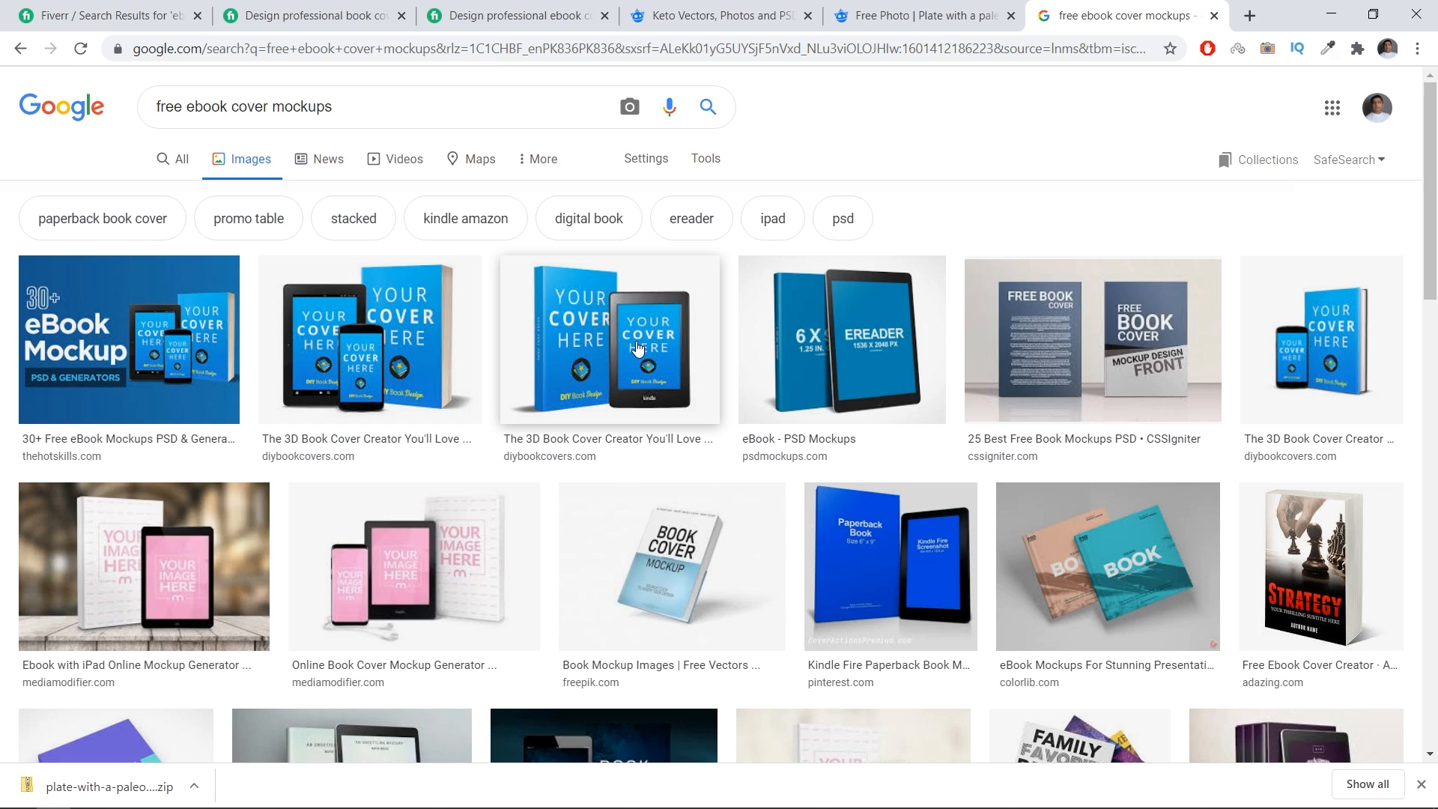
Step: Open the Thehotskills, Mediamodifier and Adazing mockup image results in separate browser tabs
{"action": "left_click", "coordinate": [359, 384]}
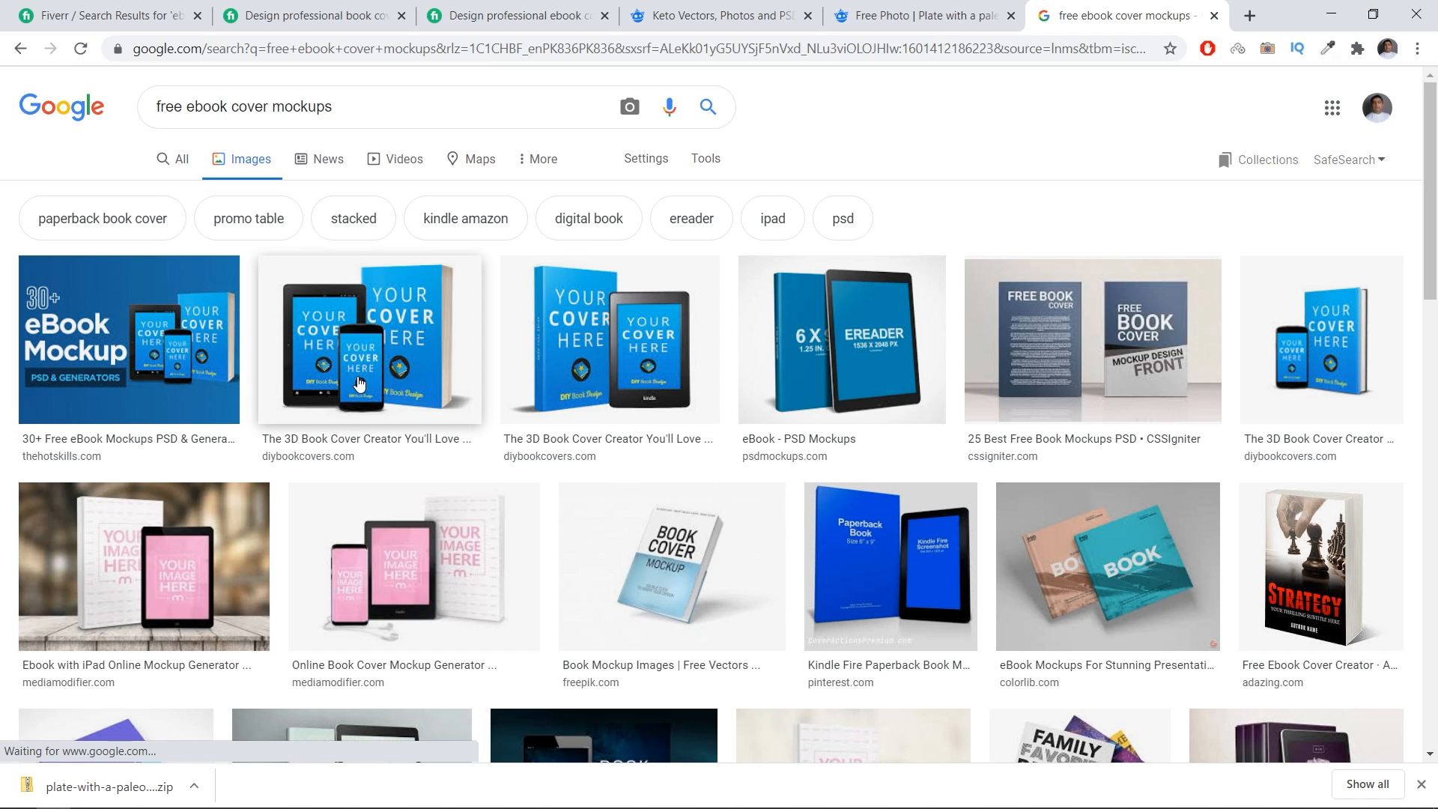
{"action": "middle_click", "coordinate": [142, 346]}
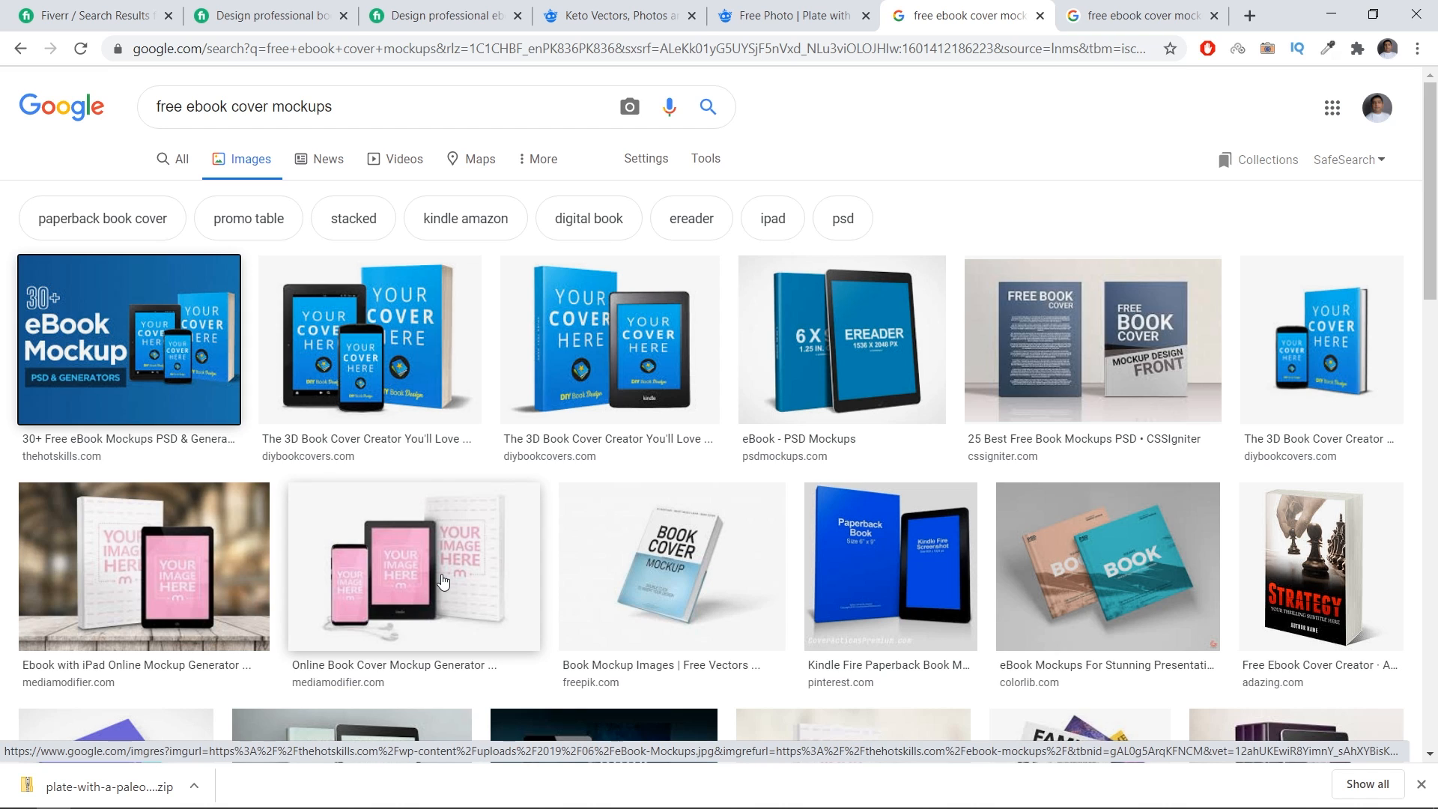
{"action": "middle_click", "coordinate": [442, 581]}
{"action": "scroll", "coordinate": [442, 581], "scroll_direction": "down", "scroll_amount": 6}
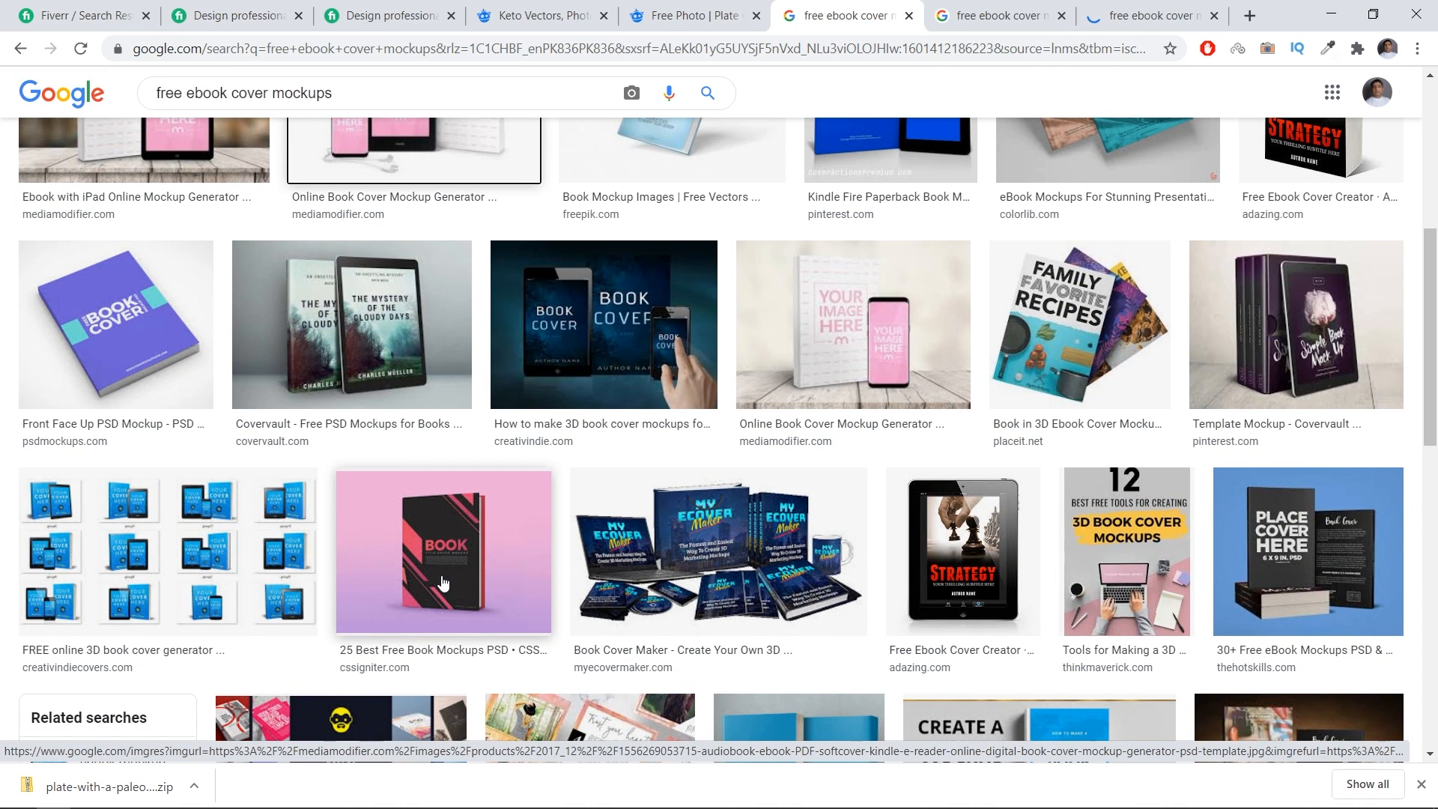
{"action": "scroll", "coordinate": [442, 583], "scroll_direction": "down", "scroll_amount": 5}
{"action": "middle_click", "coordinate": [934, 119]}
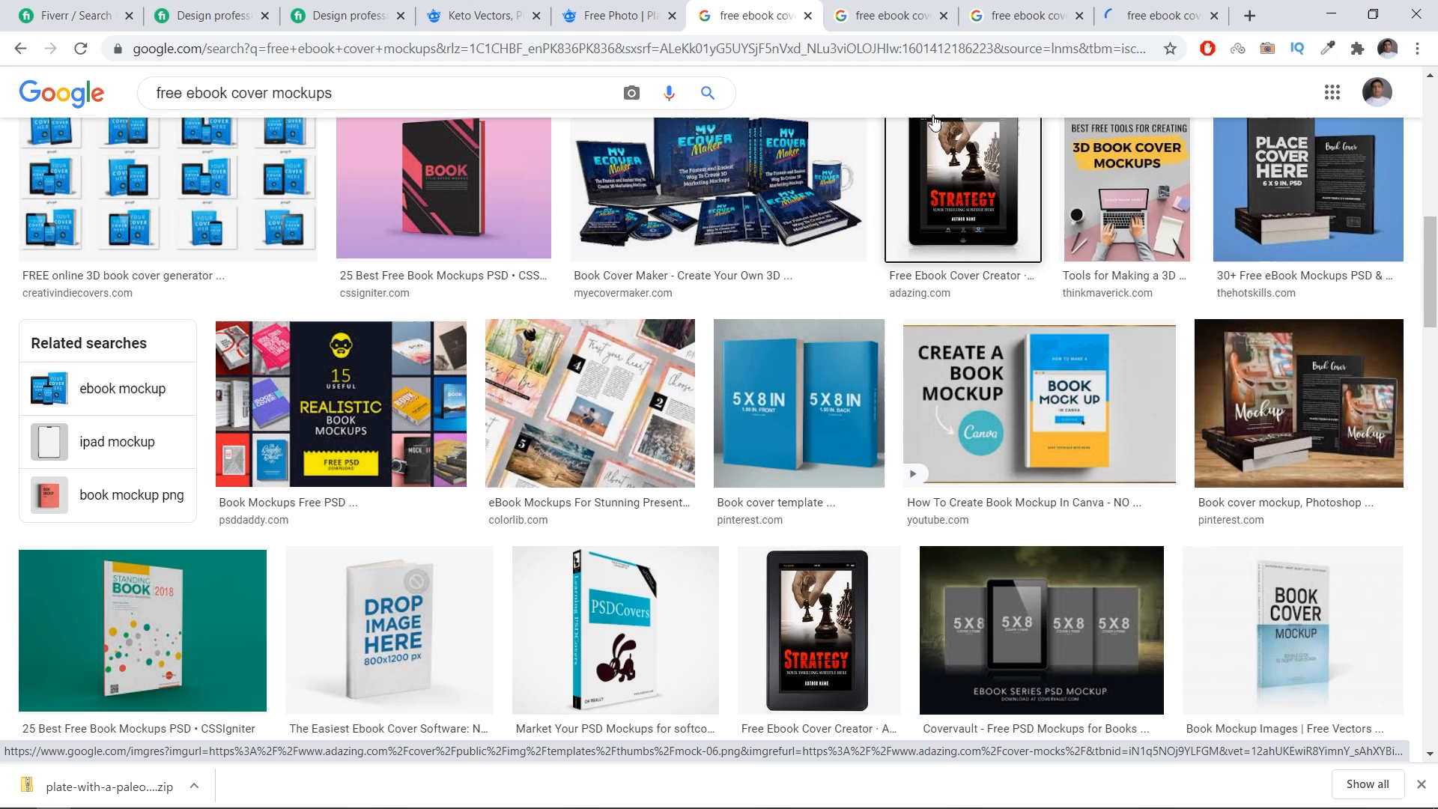
Step: Open the Thehotskills "30+ Free eBook Mockups PSD & Generators" article from its image preview and close the preview
{"action": "left_click", "coordinate": [937, 9]}
{"action": "scroll", "coordinate": [660, 603], "scroll_direction": "down", "scroll_amount": 3}
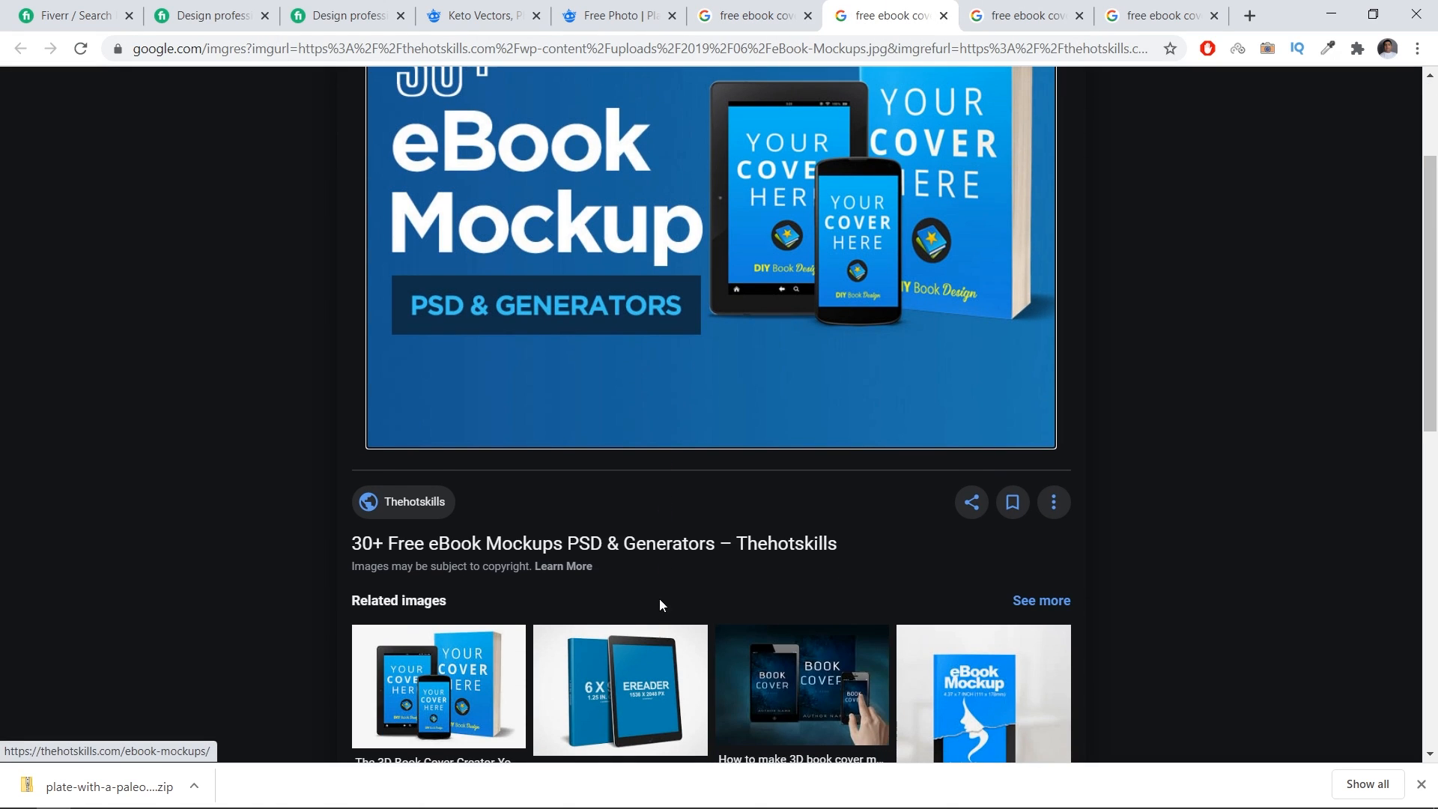
{"action": "left_click", "coordinate": [659, 546]}
{"action": "left_click", "coordinate": [819, 6]}
{"action": "middle_click", "coordinate": [820, 4]}
Step: Open the Mediamodifier mockup generator and Adazing cover creator pages from their image previews, closing both previews
{"action": "left_click", "coordinate": [886, 3]}
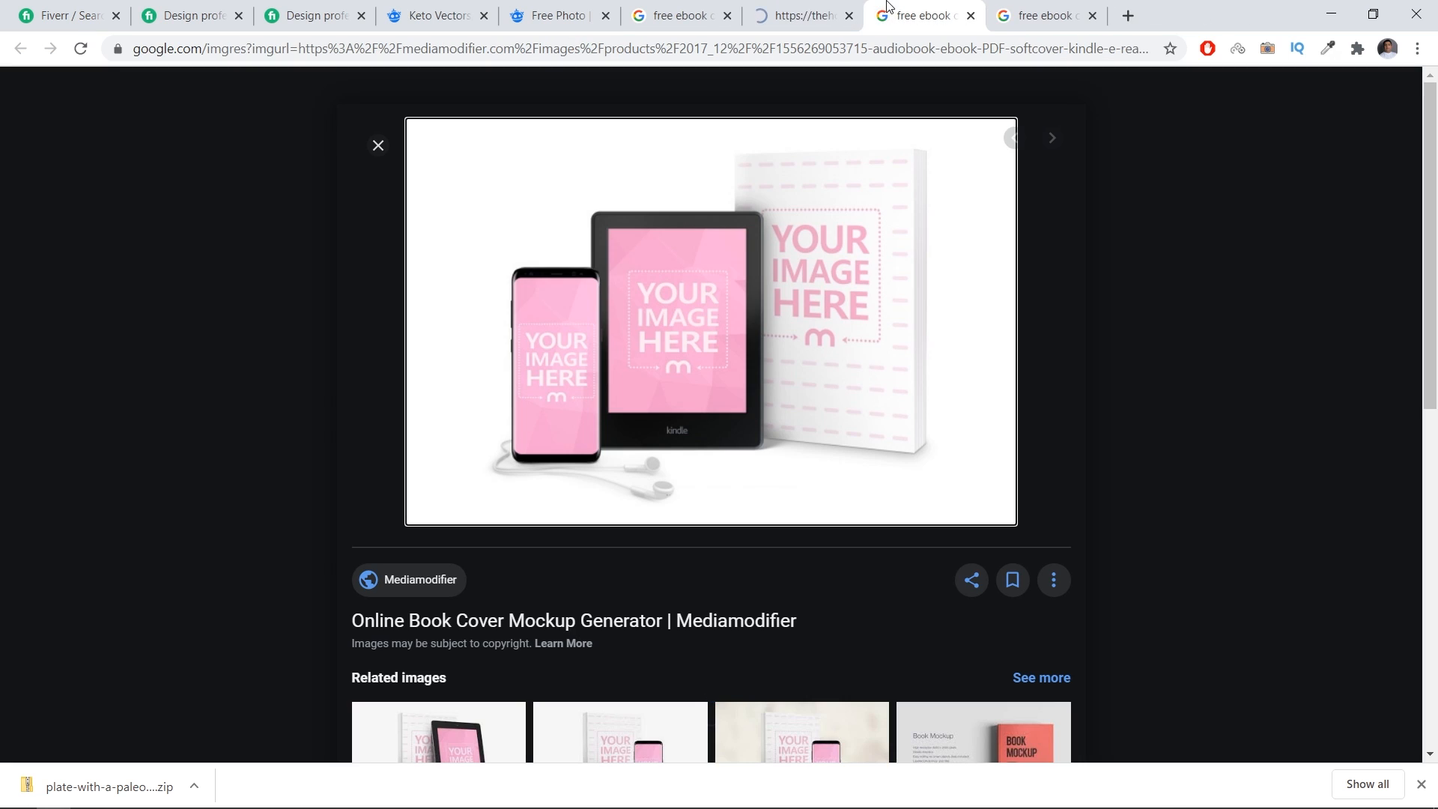
{"action": "left_click", "coordinate": [697, 623]}
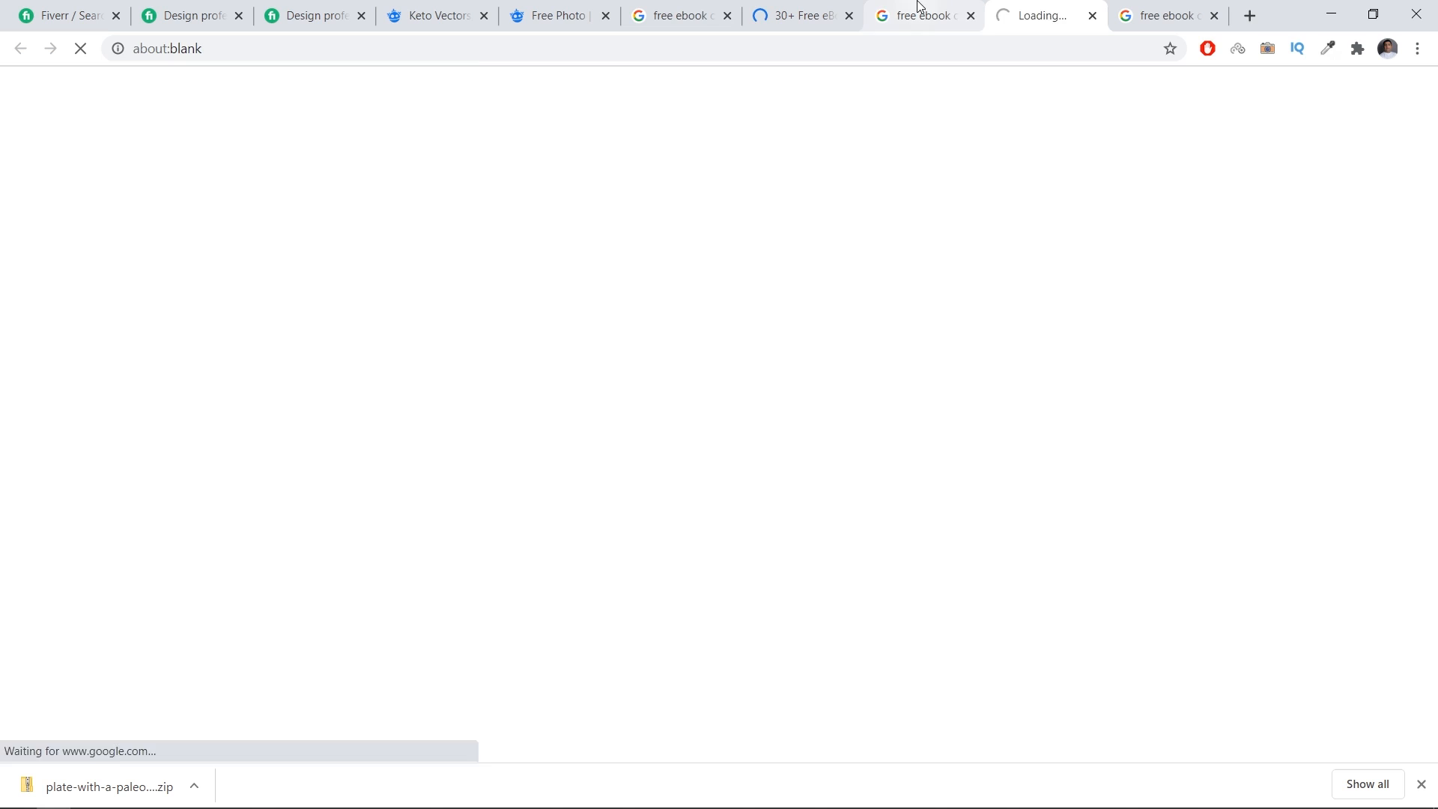
{"action": "middle_click", "coordinate": [929, 8]}
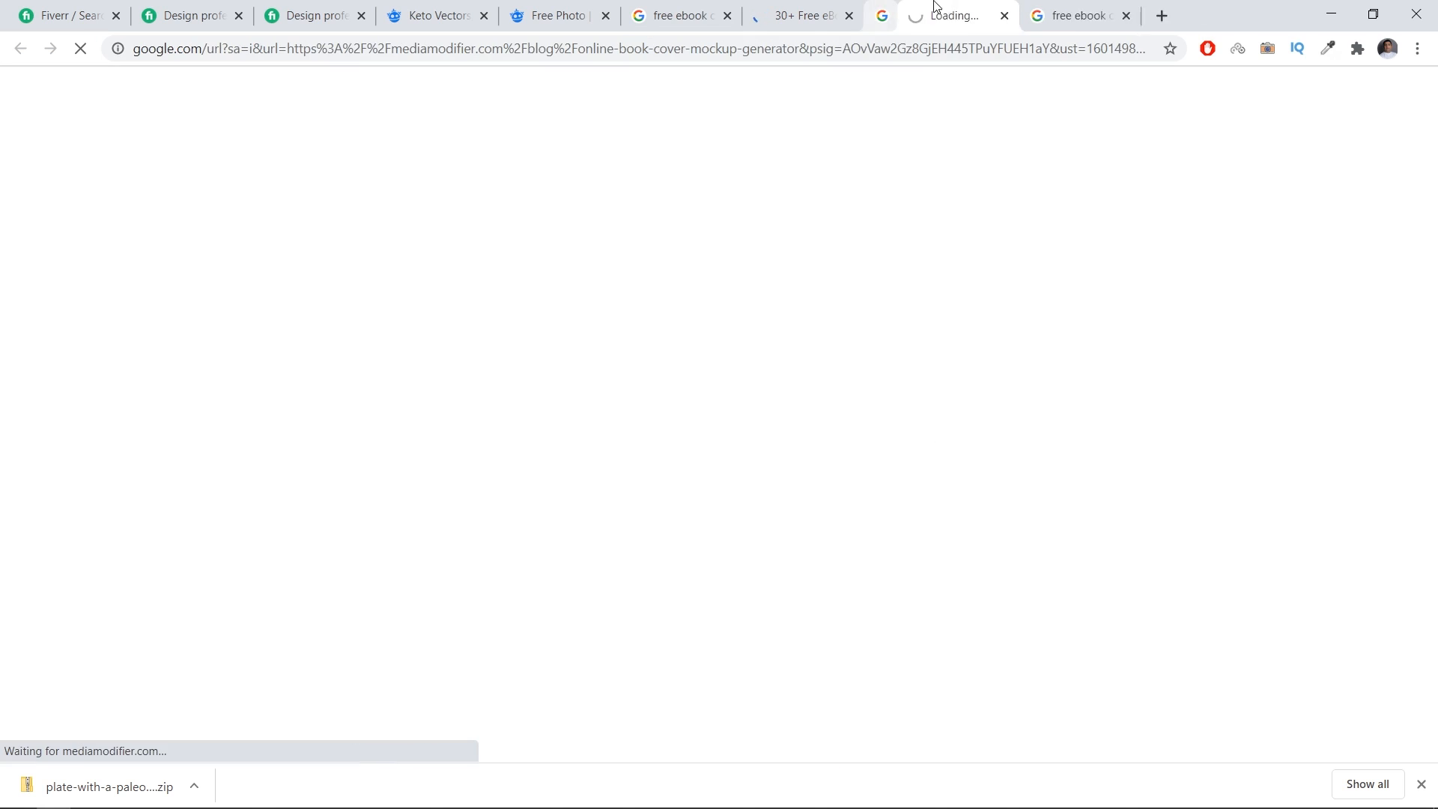
{"action": "left_click", "coordinate": [1041, 9]}
{"action": "scroll", "coordinate": [910, 301], "scroll_direction": "down", "scroll_amount": 4}
{"action": "middle_click", "coordinate": [572, 260]}
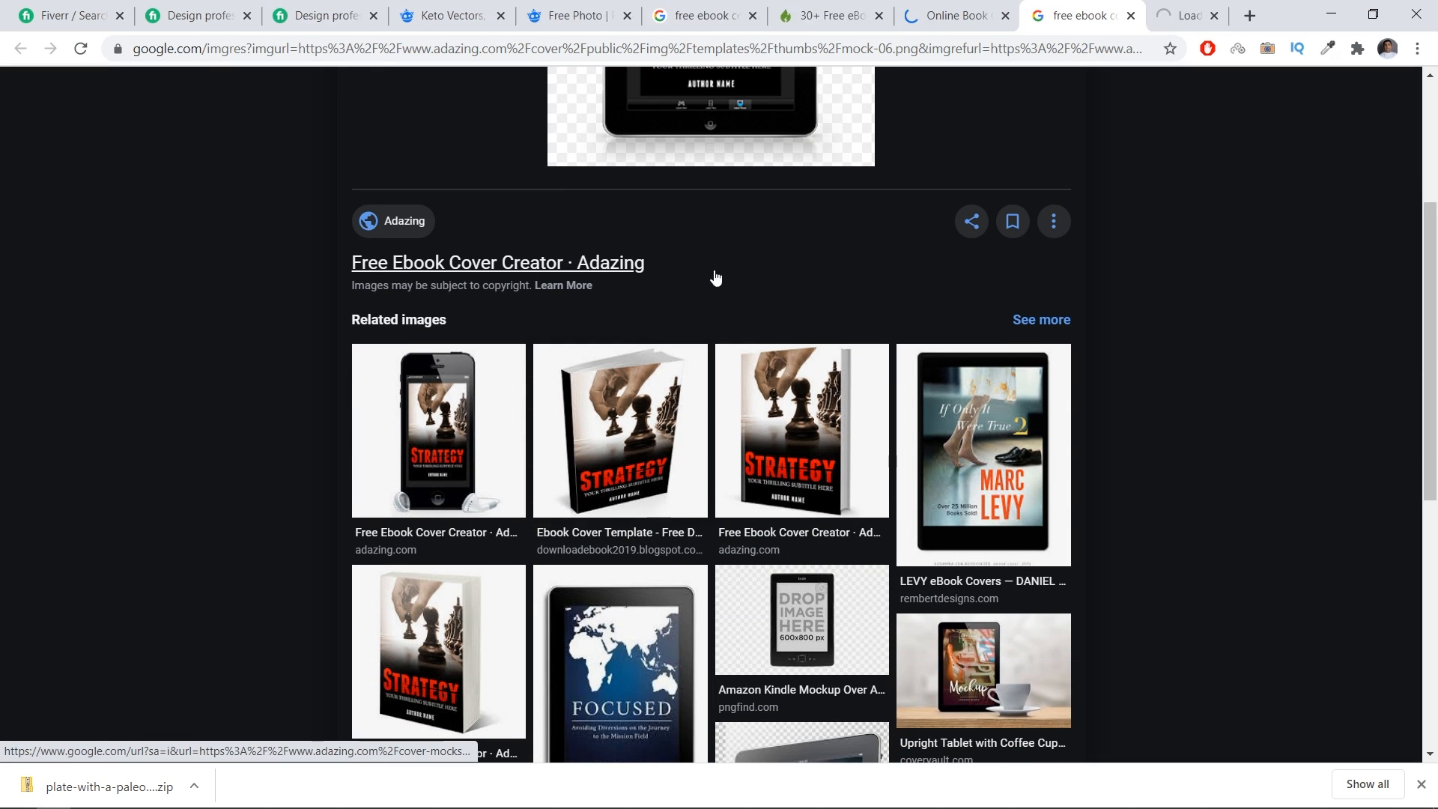
{"action": "middle_click", "coordinate": [1022, 6]}
Step: Browse the first mockups in the Thehotskills article and open the 6 x 9 Book Series with eReader PSD Mockup page
{"action": "left_click", "coordinate": [783, 21]}
{"action": "scroll", "coordinate": [722, 391], "scroll_direction": "down", "scroll_amount": 12}
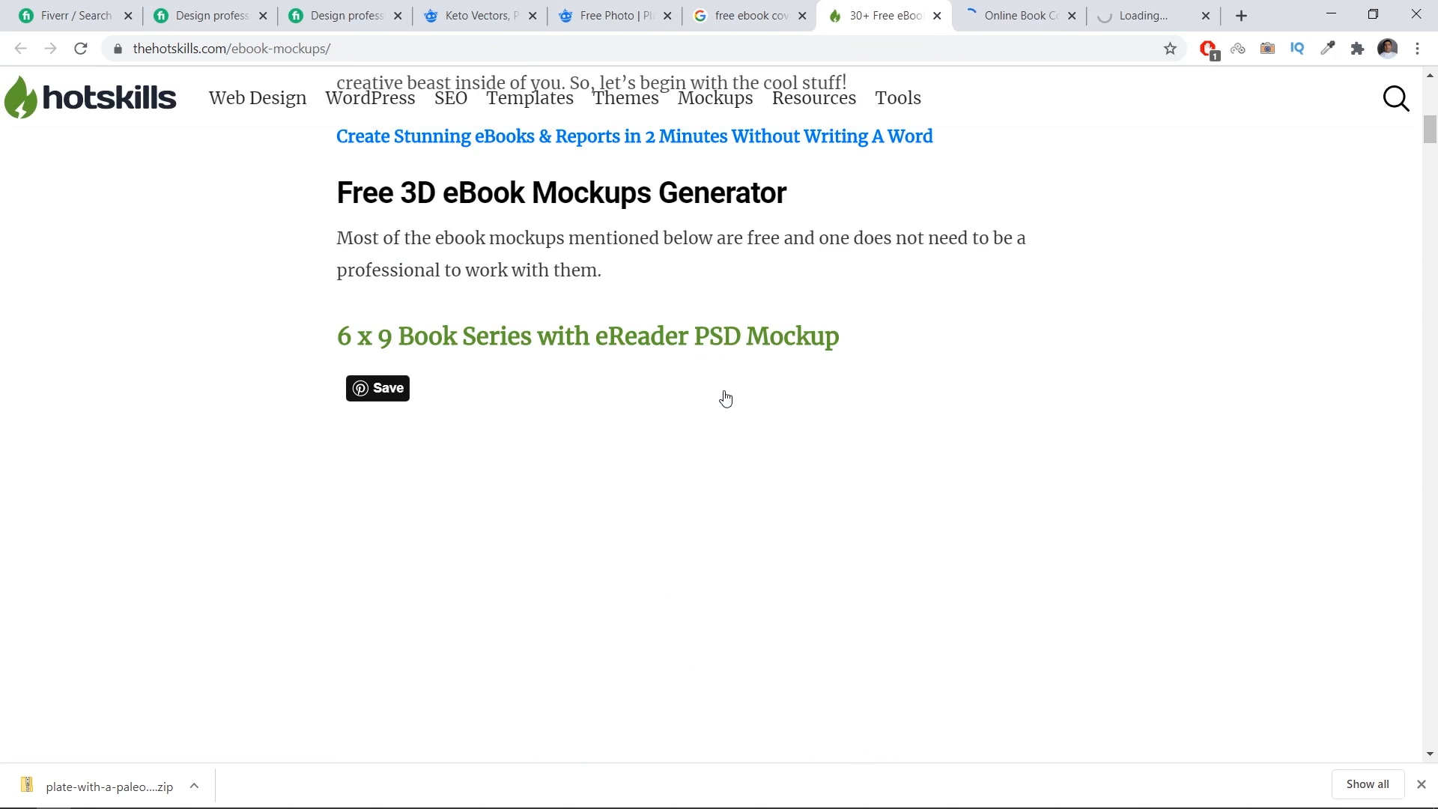
{"action": "scroll", "coordinate": [725, 398], "scroll_direction": "down", "scroll_amount": 5}
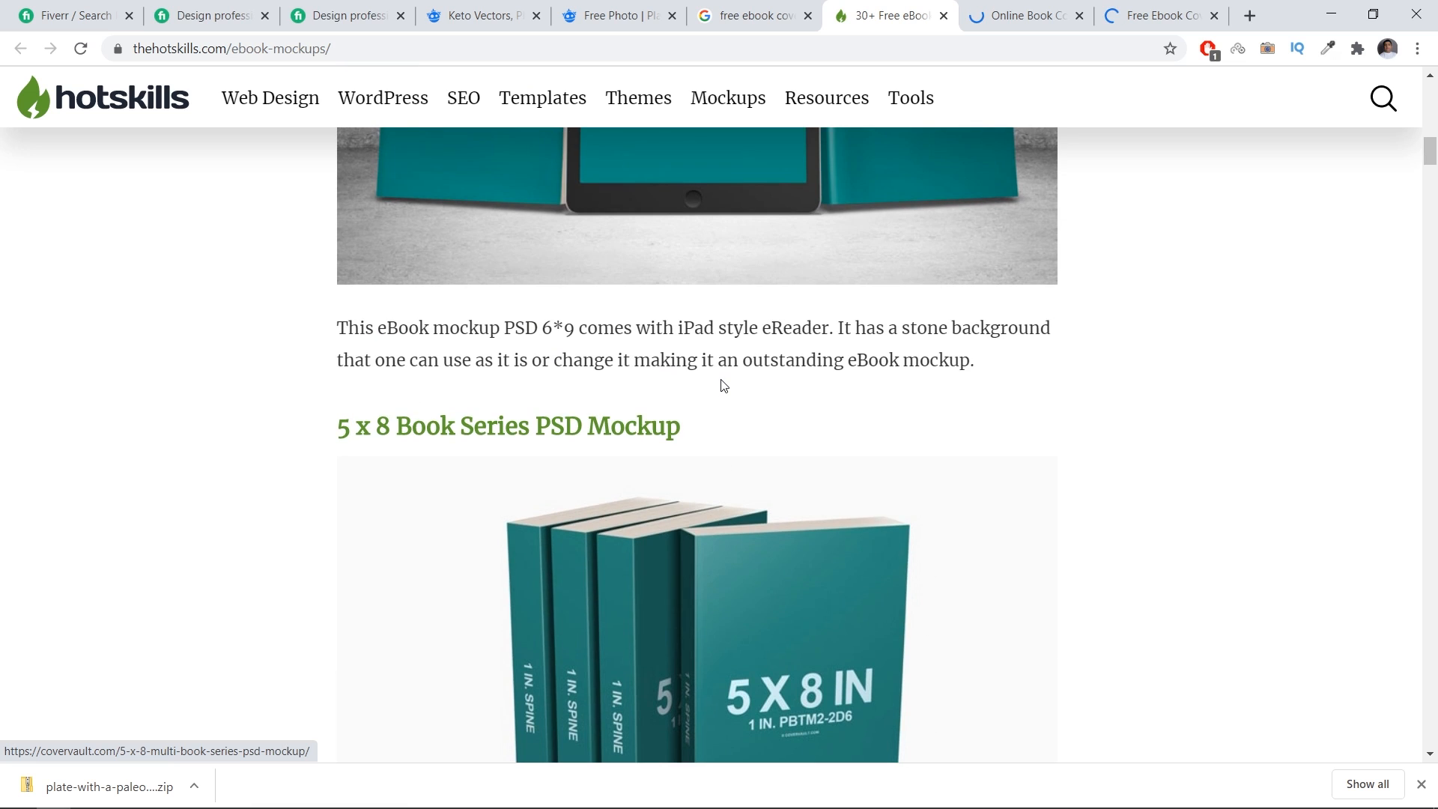
{"action": "scroll", "coordinate": [720, 380], "scroll_direction": "up", "scroll_amount": 6}
{"action": "scroll", "coordinate": [718, 382], "scroll_direction": "down", "scroll_amount": 8}
{"action": "scroll", "coordinate": [717, 383], "scroll_direction": "up", "scroll_amount": 6}
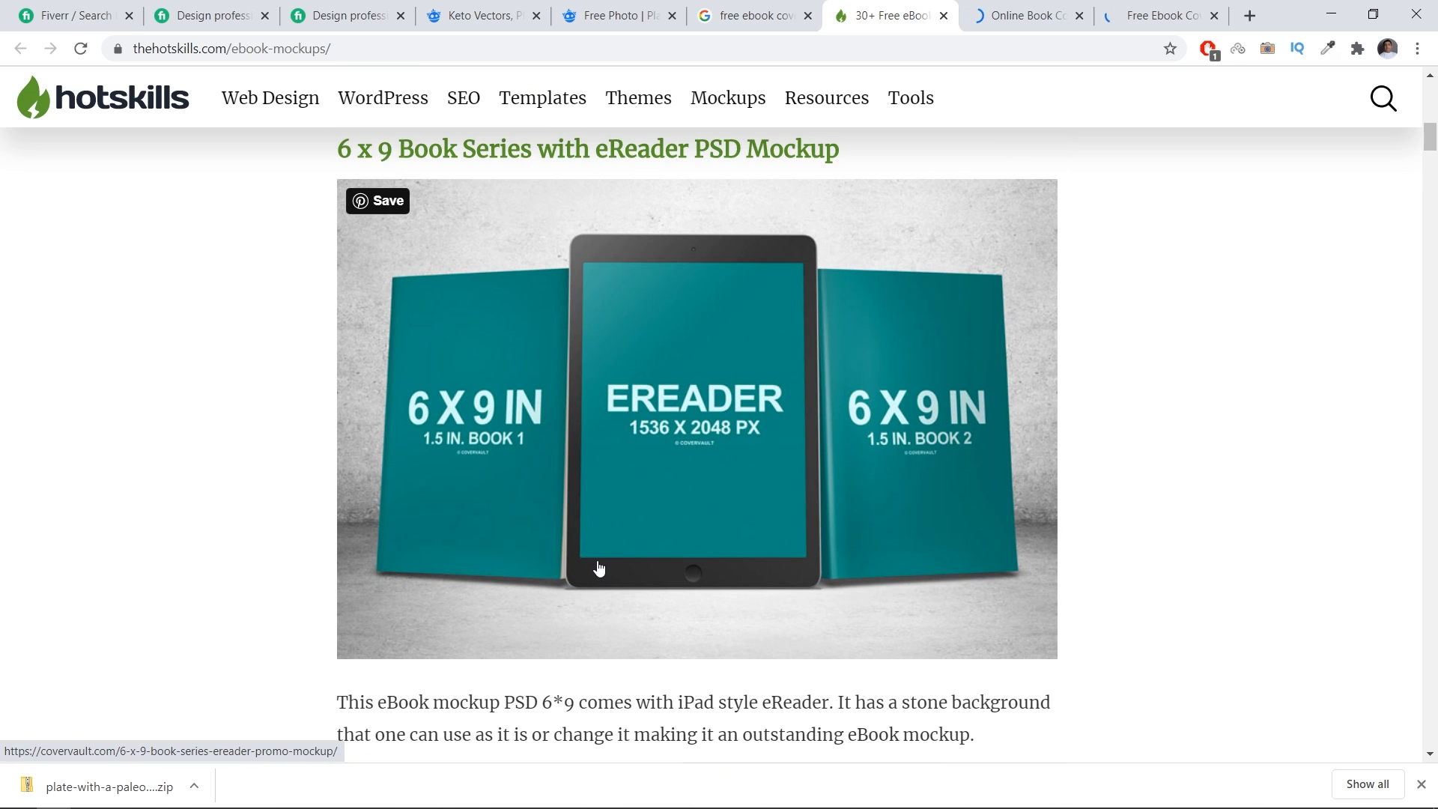
{"action": "scroll", "coordinate": [619, 417], "scroll_direction": "down", "scroll_amount": 4}
{"action": "scroll", "coordinate": [561, 442], "scroll_direction": "up", "scroll_amount": 4}
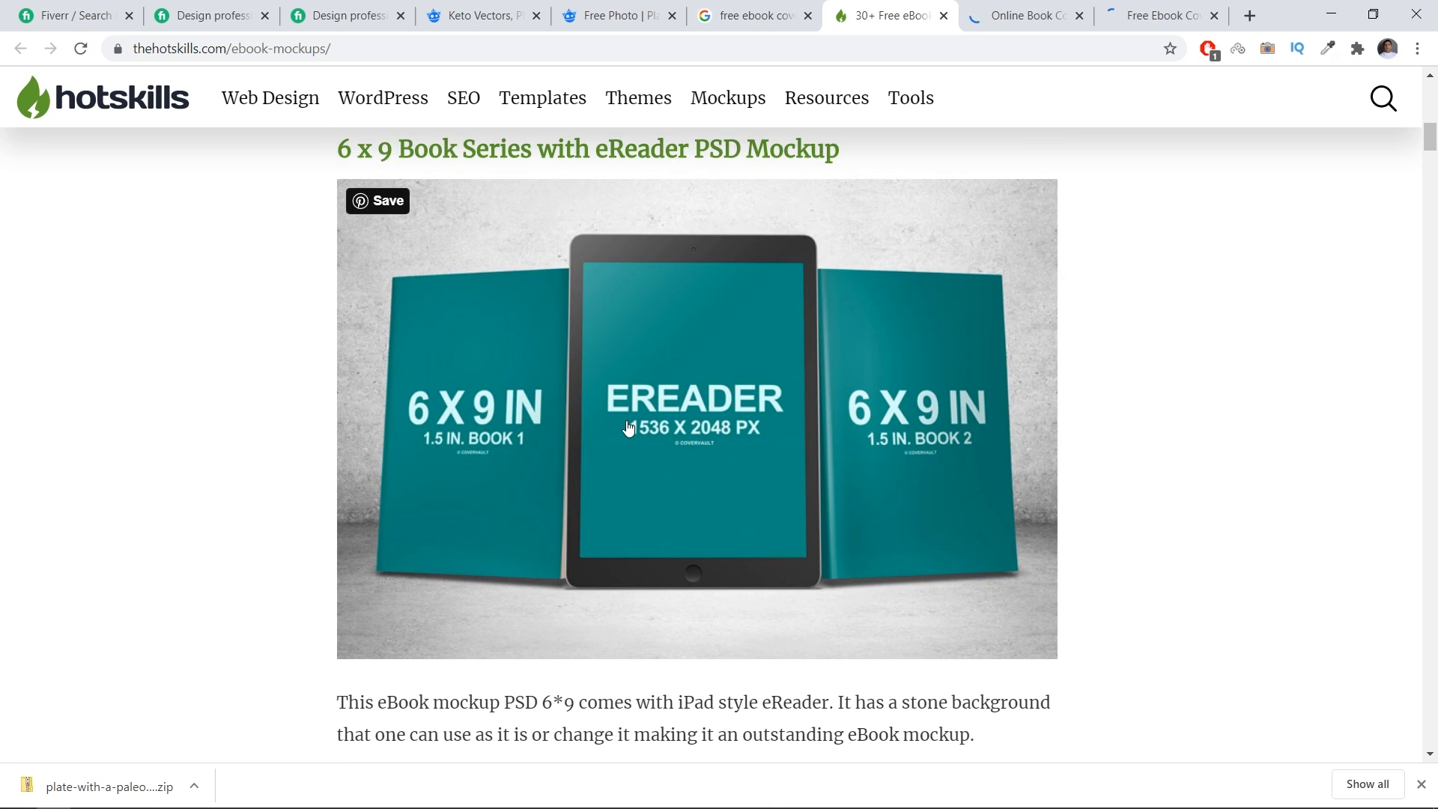
{"action": "left_click", "coordinate": [628, 428]}
Step: Download the Photoshop PSD archive of the 6 x 9 book series eReader mockup from Covervault
{"action": "scroll", "coordinate": [715, 457], "scroll_direction": "down", "scroll_amount": 3}
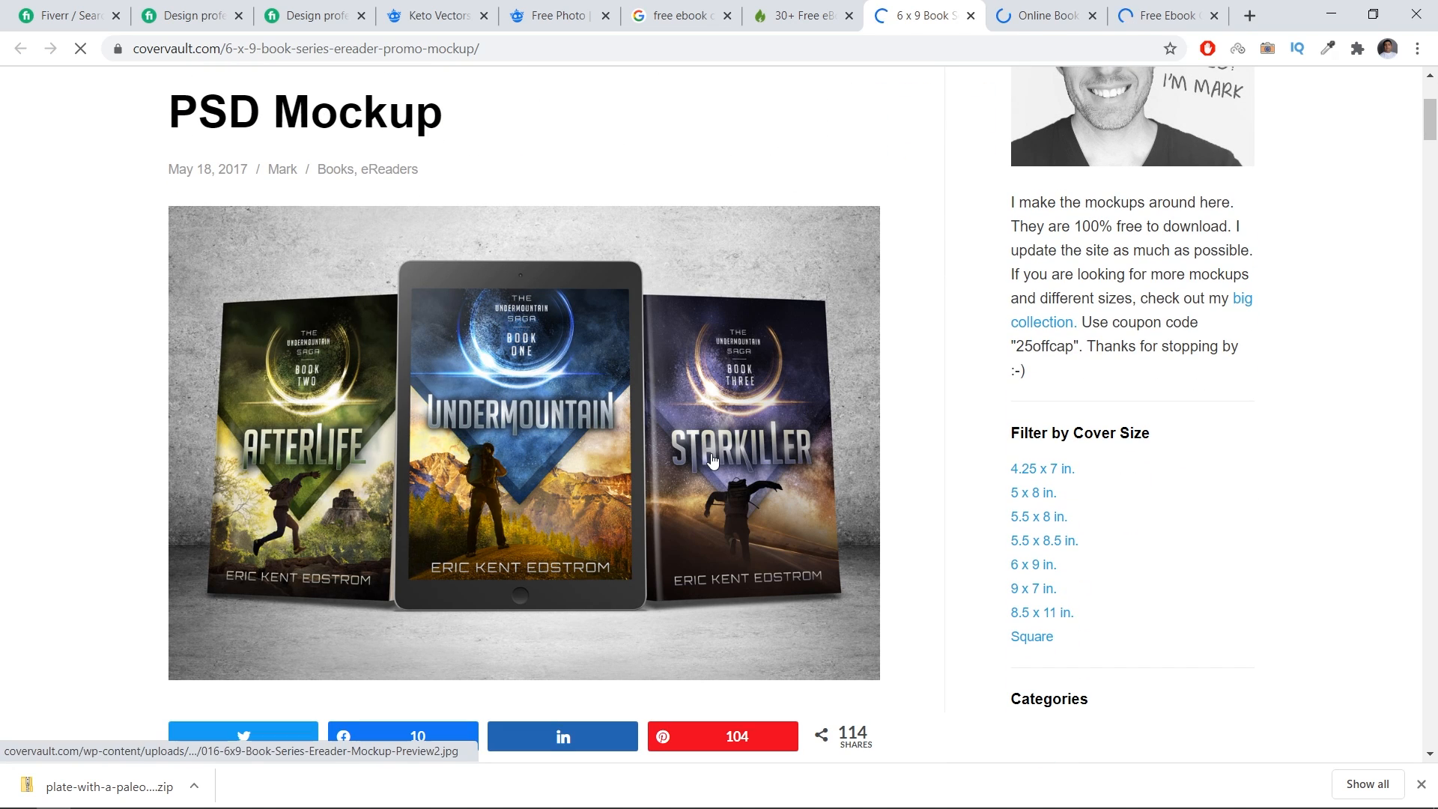
{"action": "scroll", "coordinate": [726, 380], "scroll_direction": "down", "scroll_amount": 9}
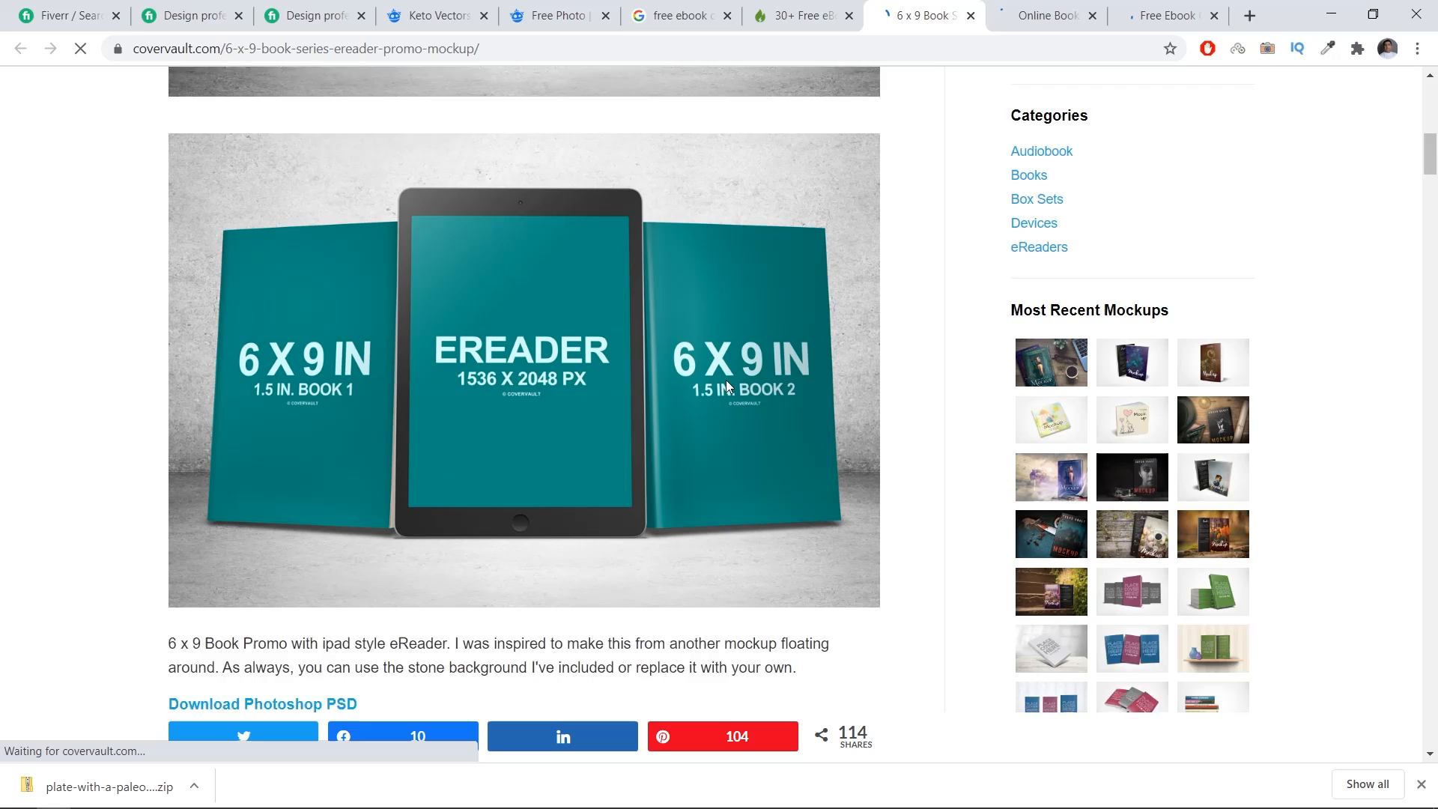
{"action": "scroll", "coordinate": [303, 163], "scroll_direction": "up", "scroll_amount": 3}
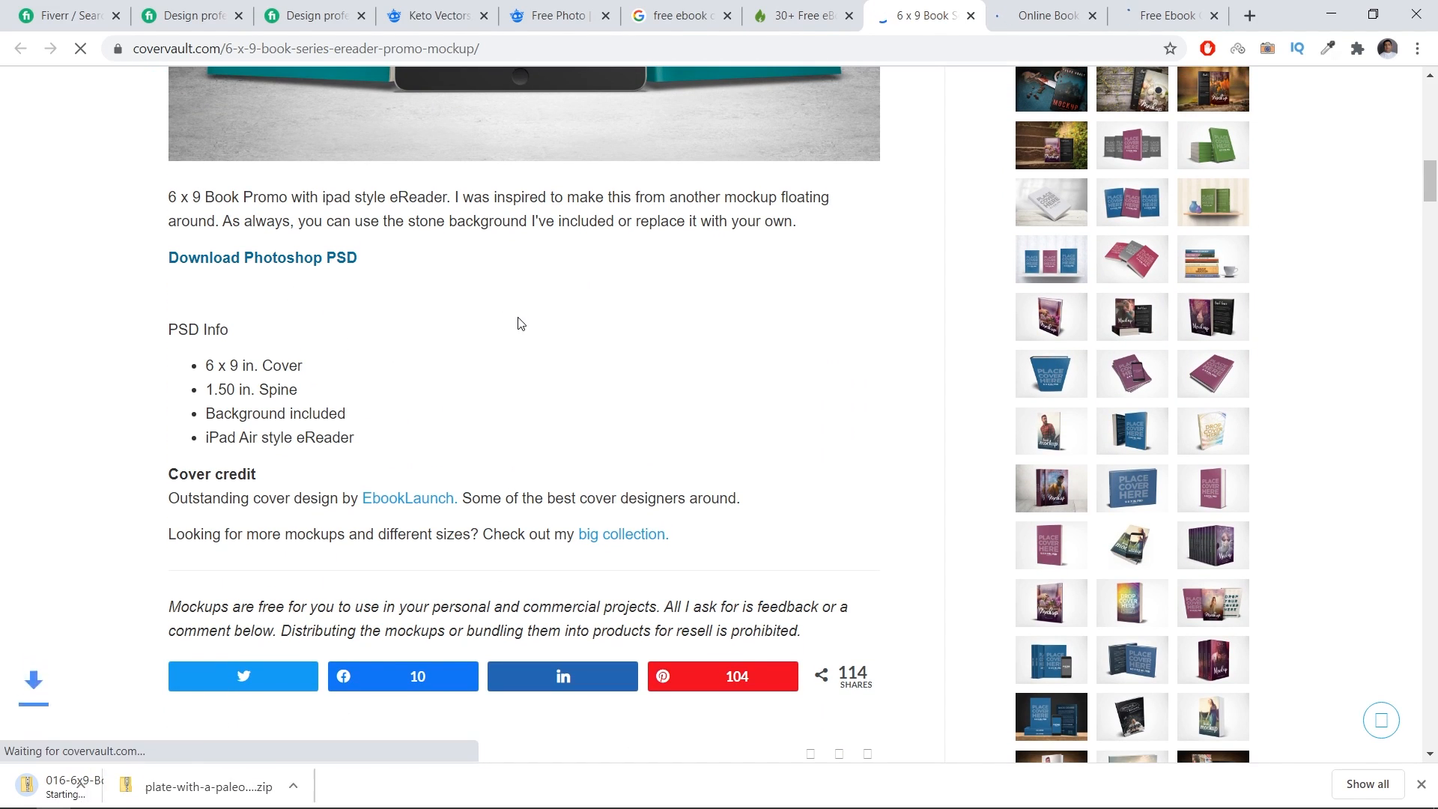
Step: Look through the Mediamodifier page and the cover templates on the Adazing page
{"action": "key", "text": "ctrl+Tab"}
{"action": "scroll", "coordinate": [782, 352], "scroll_direction": "down", "scroll_amount": 10}
{"action": "key", "text": "ctrl+Tab"}
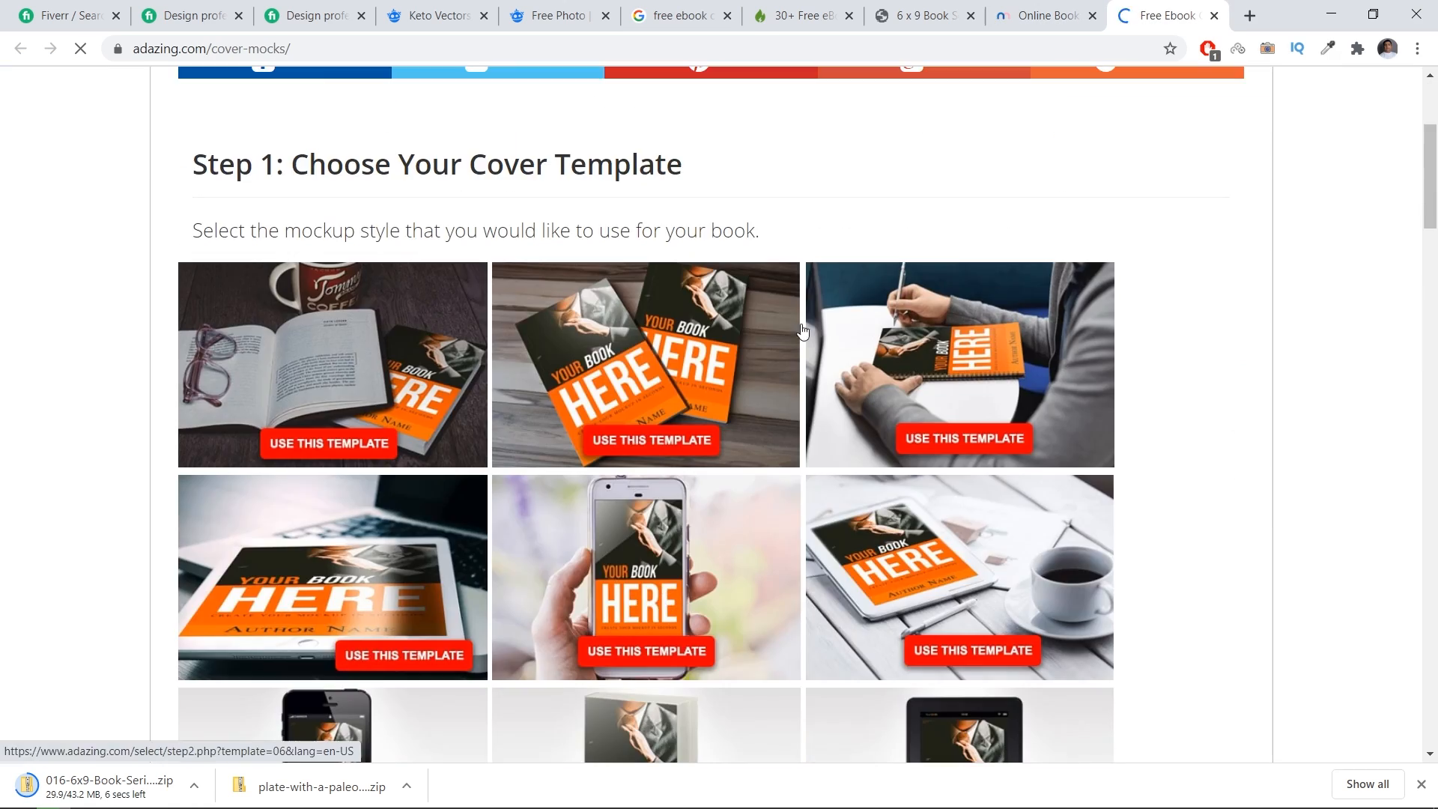
{"action": "scroll", "coordinate": [313, 576], "scroll_direction": "down", "scroll_amount": 10}
Step: Show the downloaded mockup archive in its folder and extract it to a 016-6x9-Book-Series-Ereader-Mockup-COVERVAULT folder
{"action": "left_click", "coordinate": [194, 786]}
{"action": "left_click", "coordinate": [263, 720]}
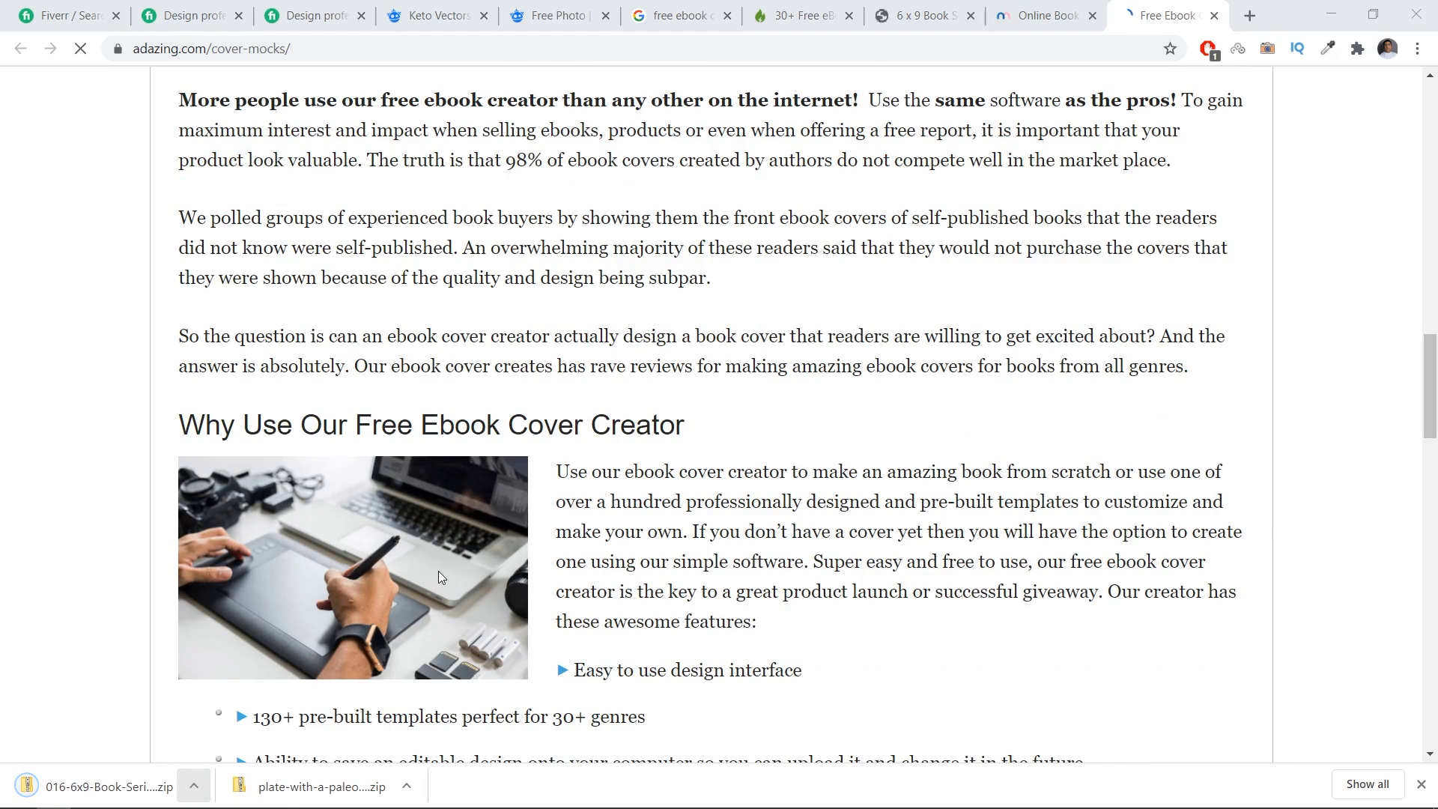
{"action": "right_click", "coordinate": [417, 155]}
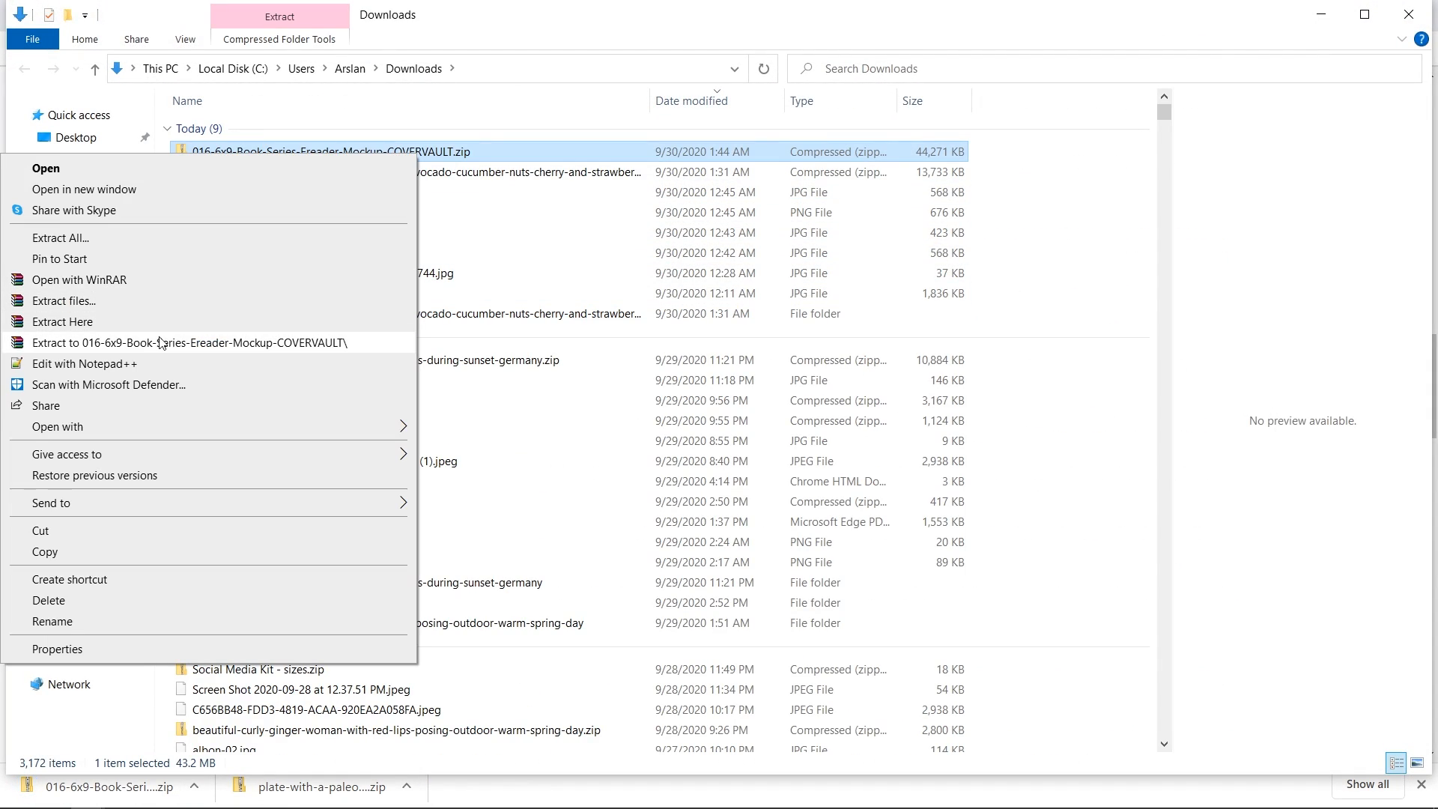
{"action": "left_click", "coordinate": [187, 343]}
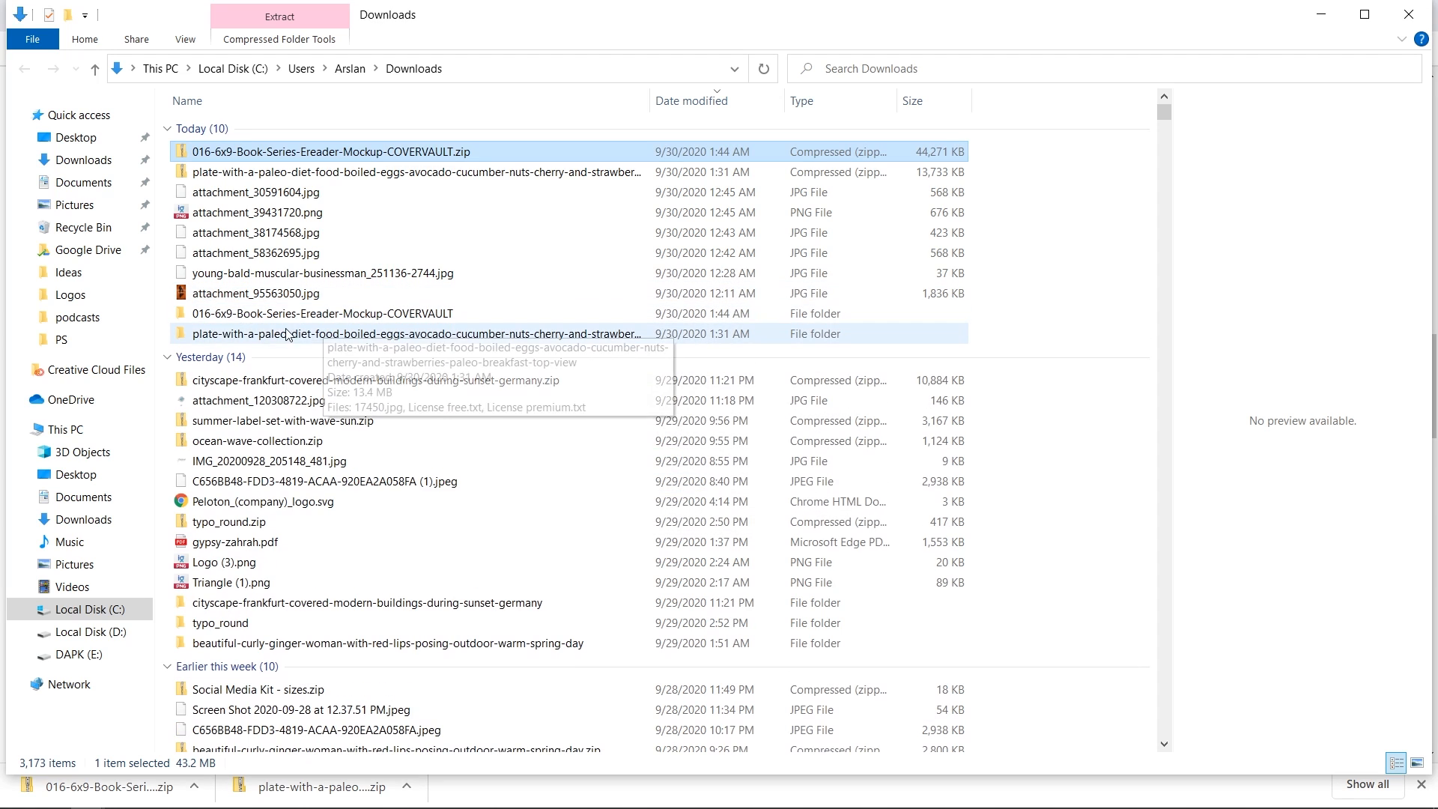
Step: Open the PSD from the extracted 016-6x9-Book-Series-Ereader-Mockup-COVERVAULT folder in Photoshop and hide the Book 1 and Book 2 groups
{"action": "double_click", "coordinate": [396, 313]}
{"action": "double_click", "coordinate": [227, 178]}
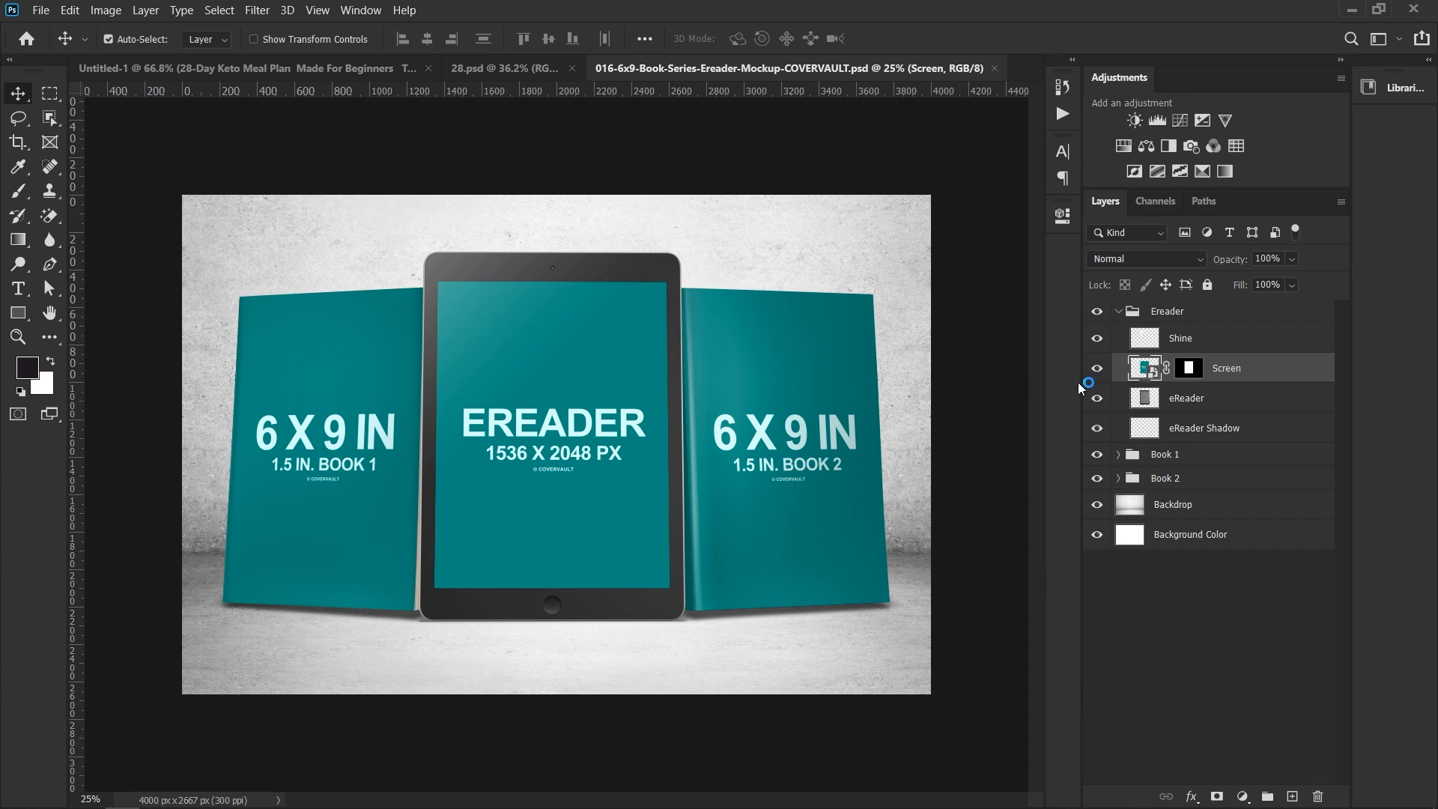
{"action": "left_click", "coordinate": [1096, 398]}
{"action": "left_click", "coordinate": [1096, 397]}
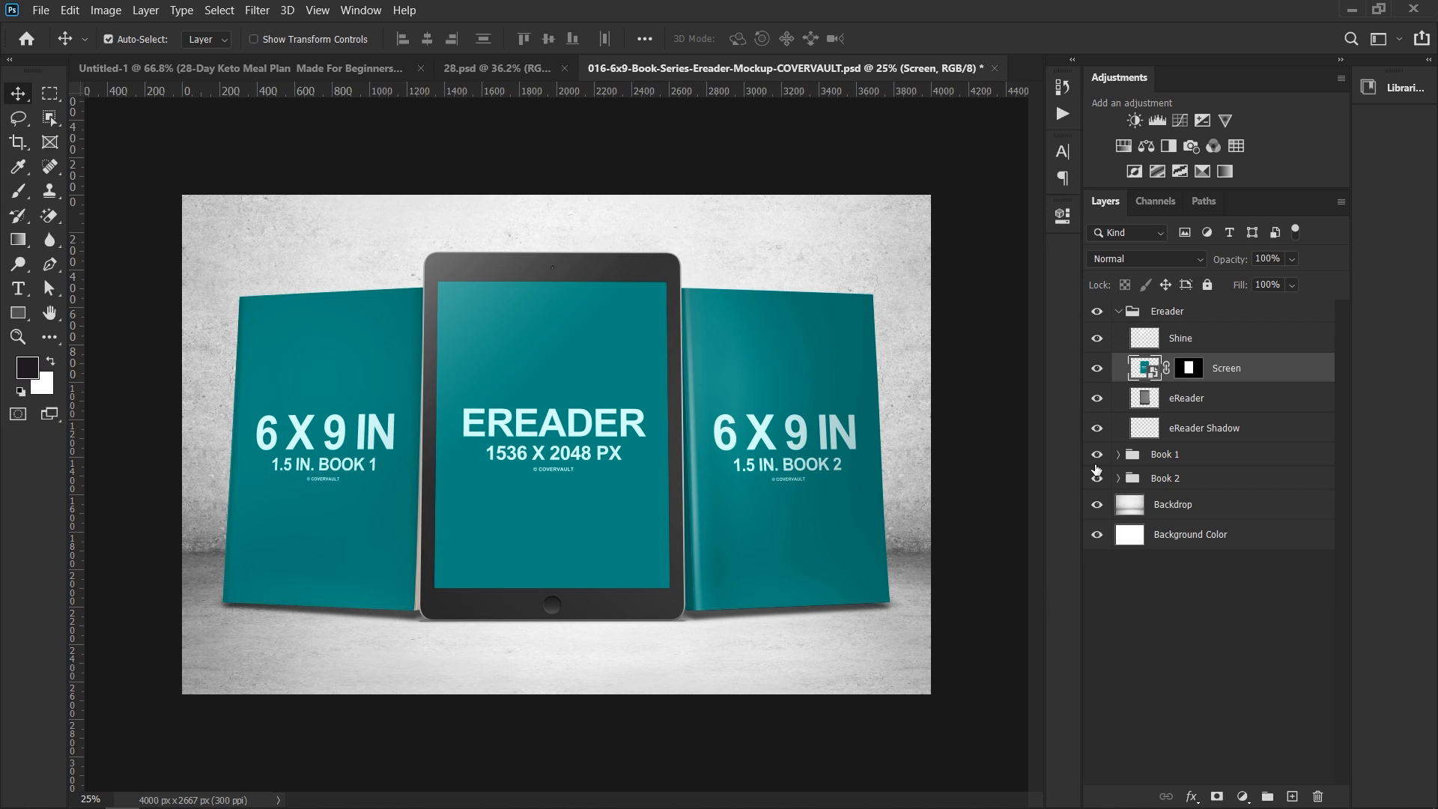
{"action": "left_click", "coordinate": [1097, 454]}
{"action": "left_click", "coordinate": [1097, 478]}
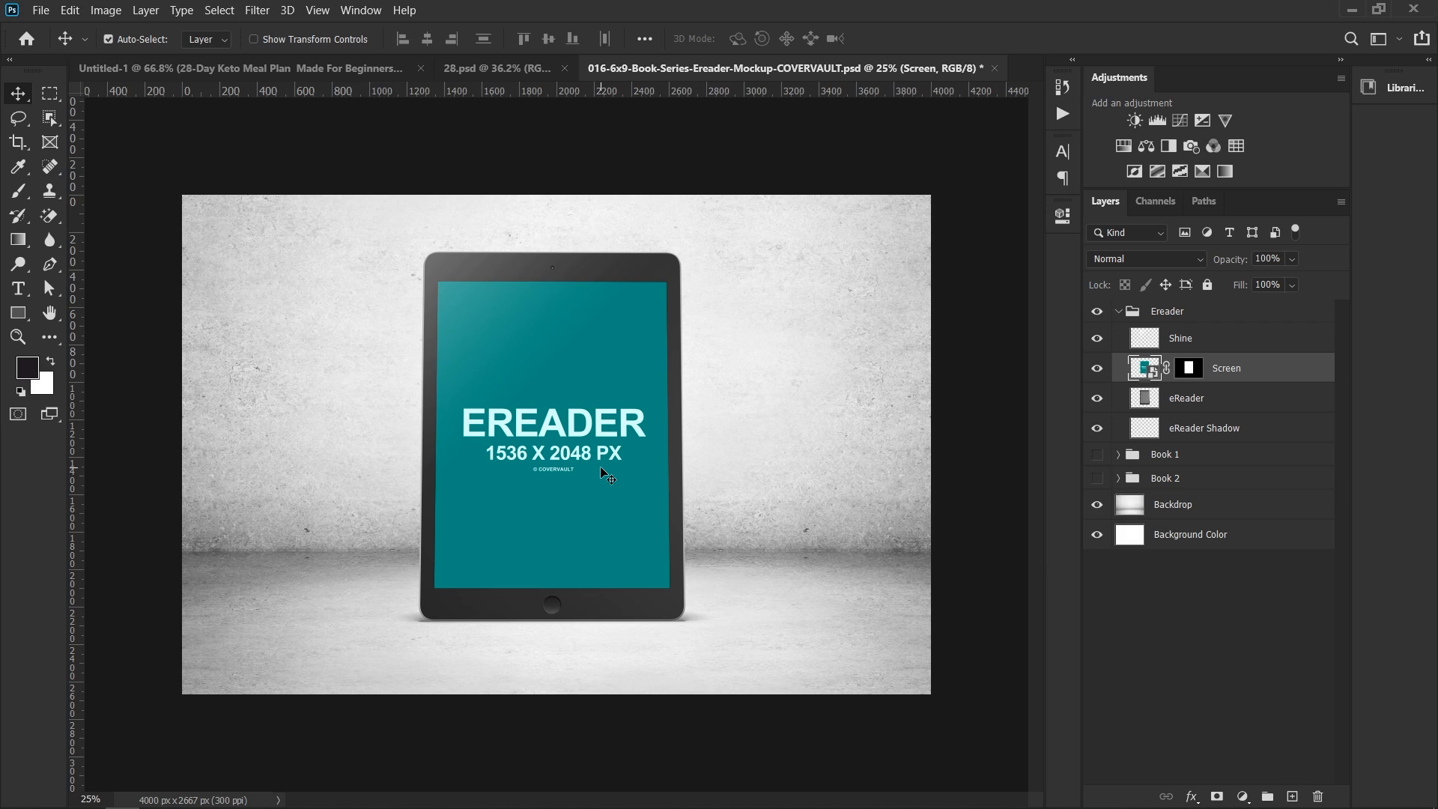
Step: Stamp all visible layers of 28.psd into a new layer and paste a copy of it into the mockup's Screen smart object
{"action": "left_click", "coordinate": [494, 69]}
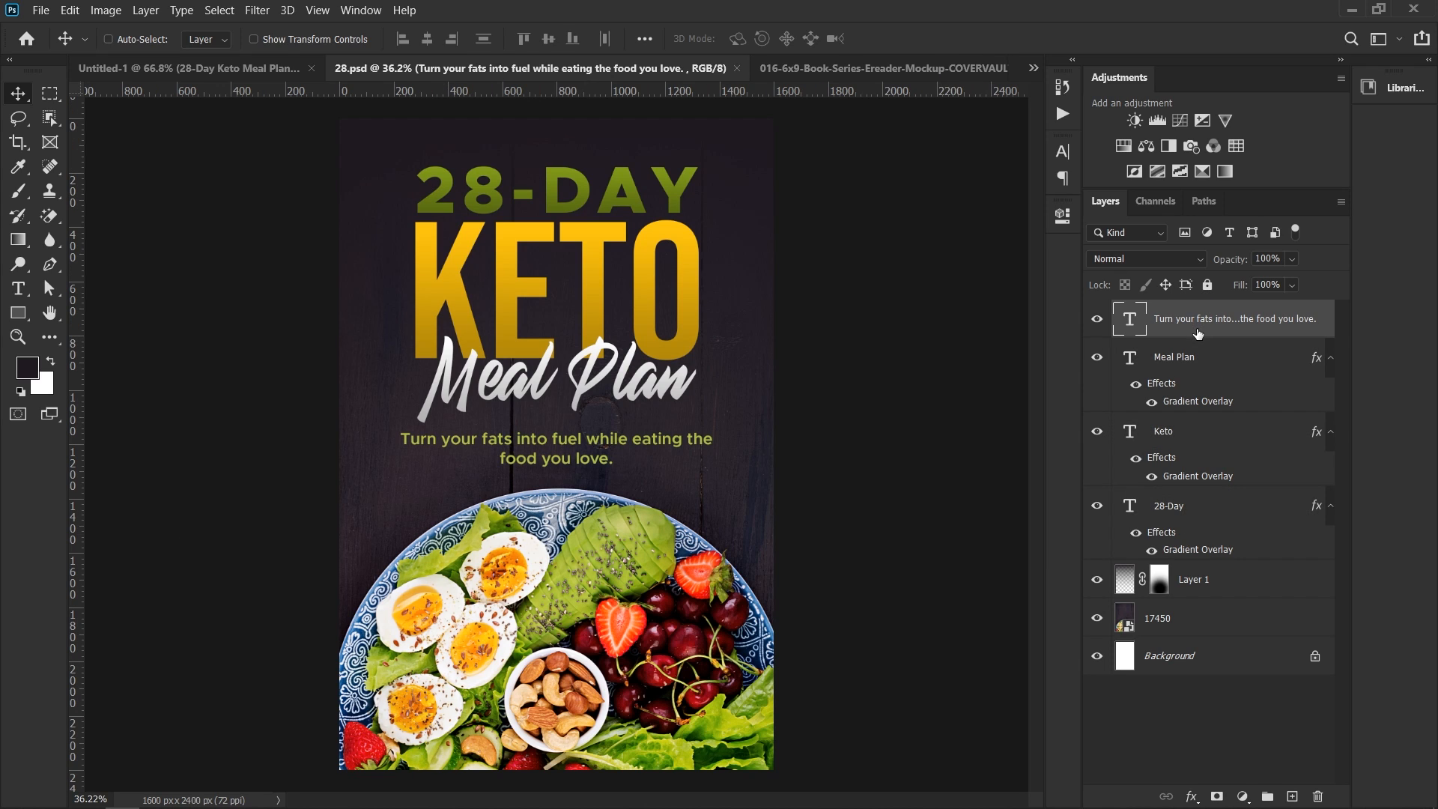
{"action": "key", "text": "ctrl+shift+alt+e"}
{"action": "key", "text": "ctrl+a"}
{"action": "key", "text": "ctrl+d"}
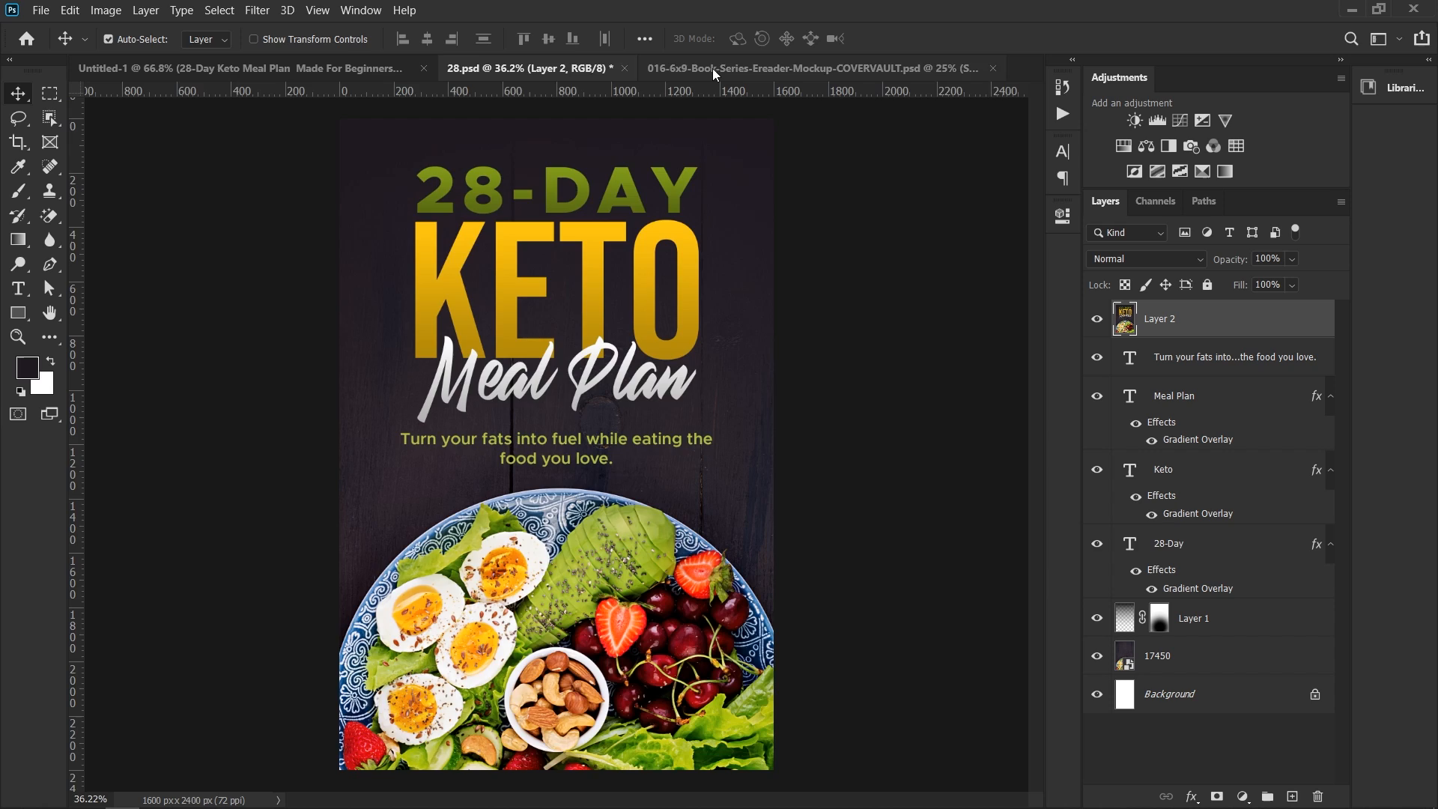
{"action": "left_click", "coordinate": [714, 69]}
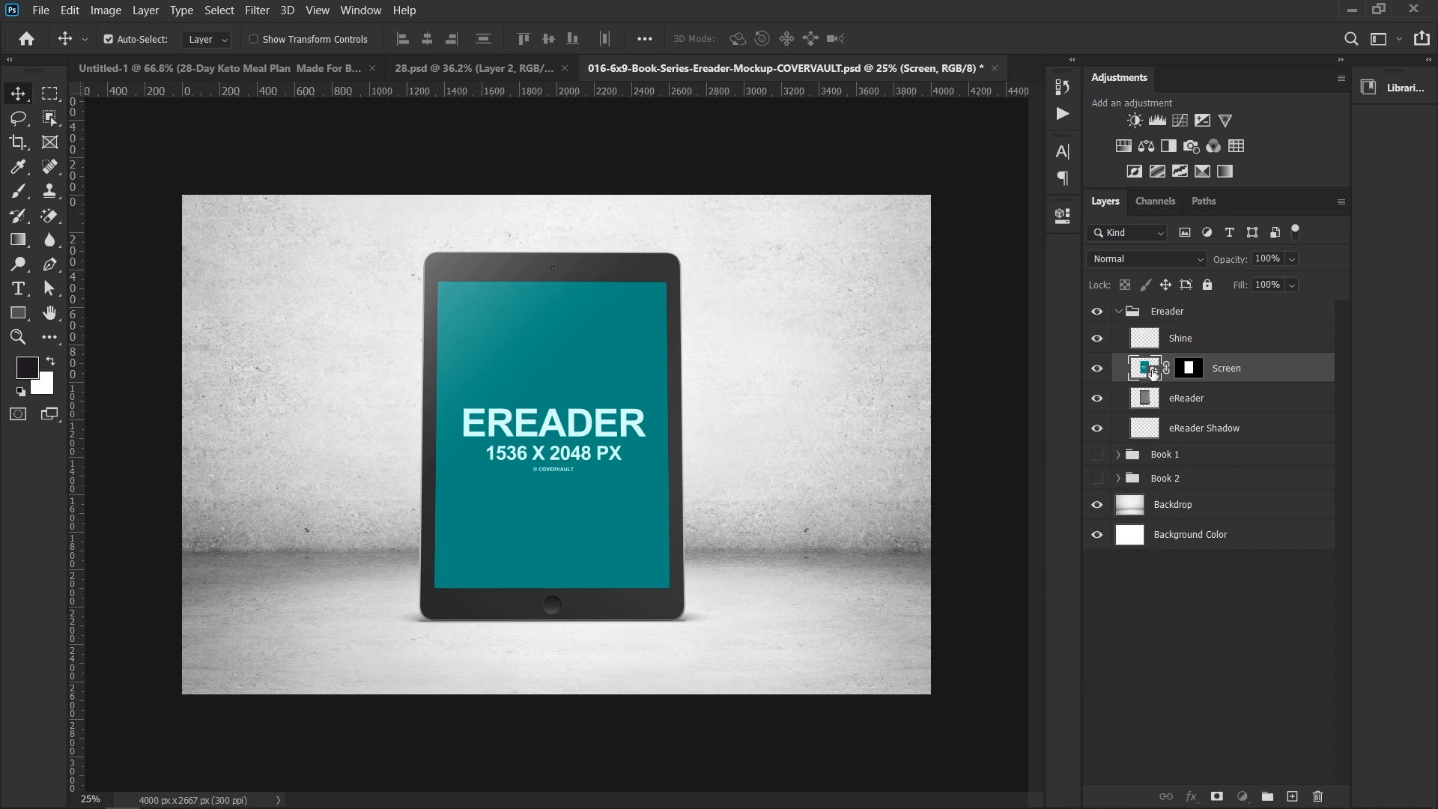
{"action": "double_click", "coordinate": [1146, 367]}
{"action": "key", "text": "ctrl+v"}
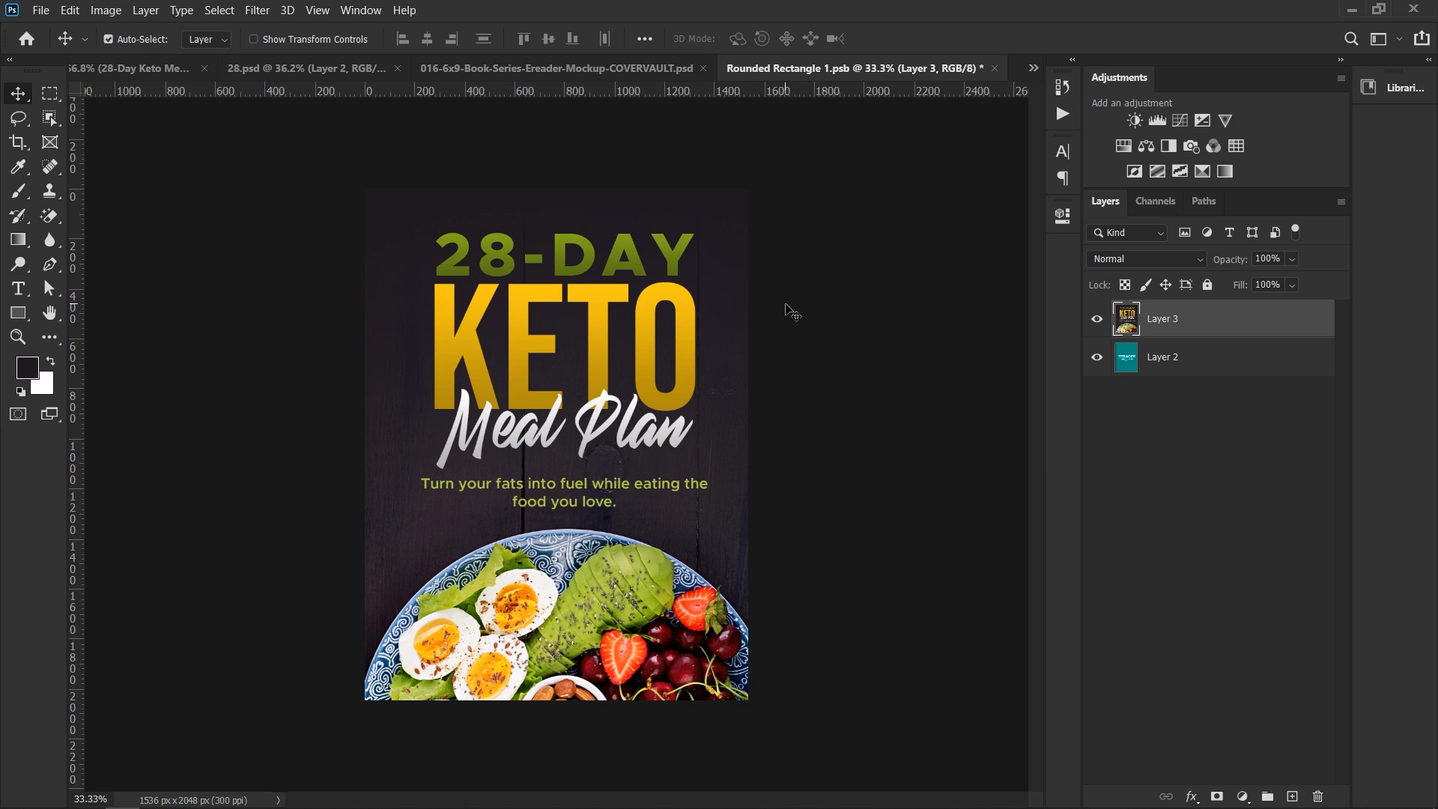
Step: Center the pasted cover horizontally on the smart object's canvas and scale it down slightly to fit the canvas width
{"action": "key", "text": "ctrl+a"}
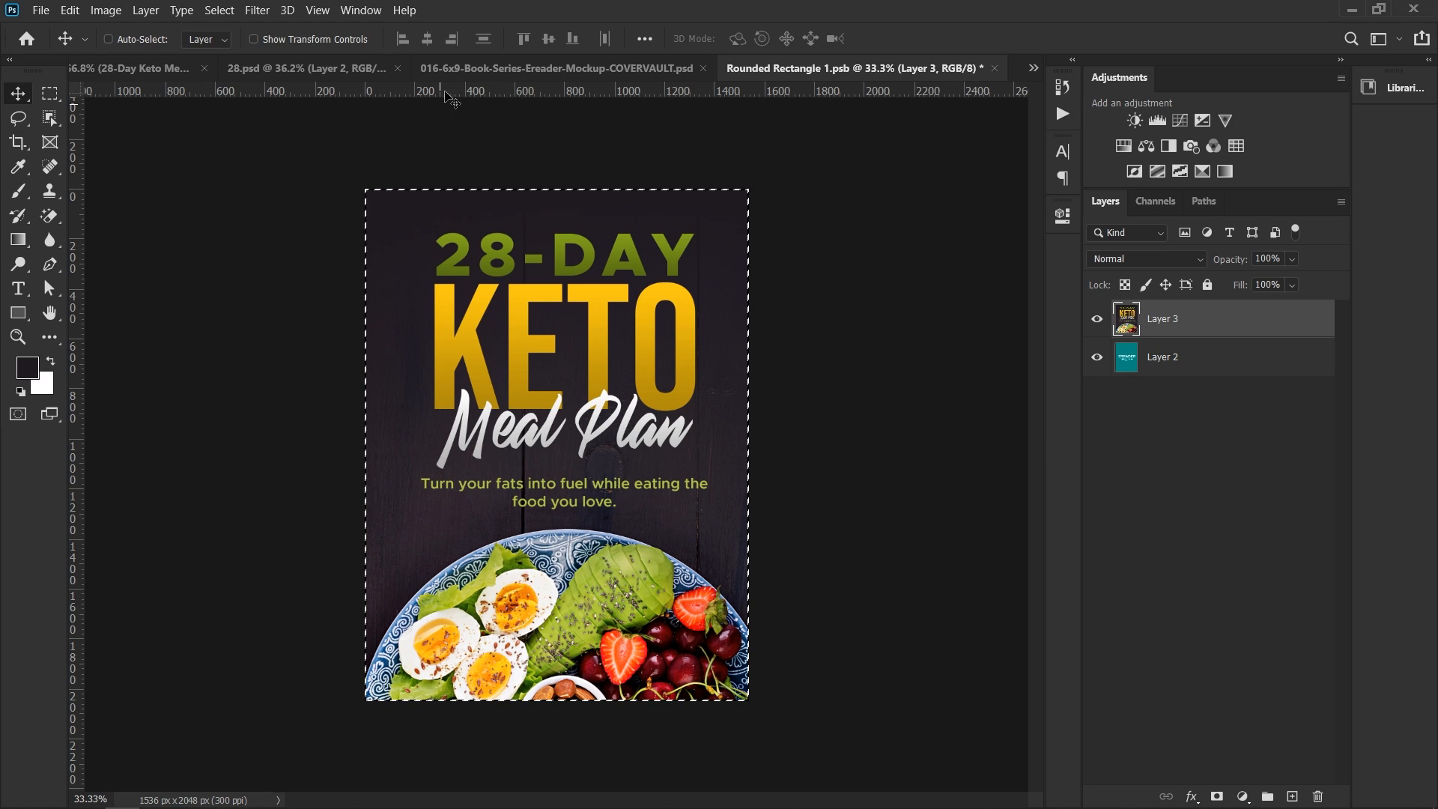
{"action": "left_click", "coordinate": [427, 39]}
{"action": "key", "text": "ctrl+d"}
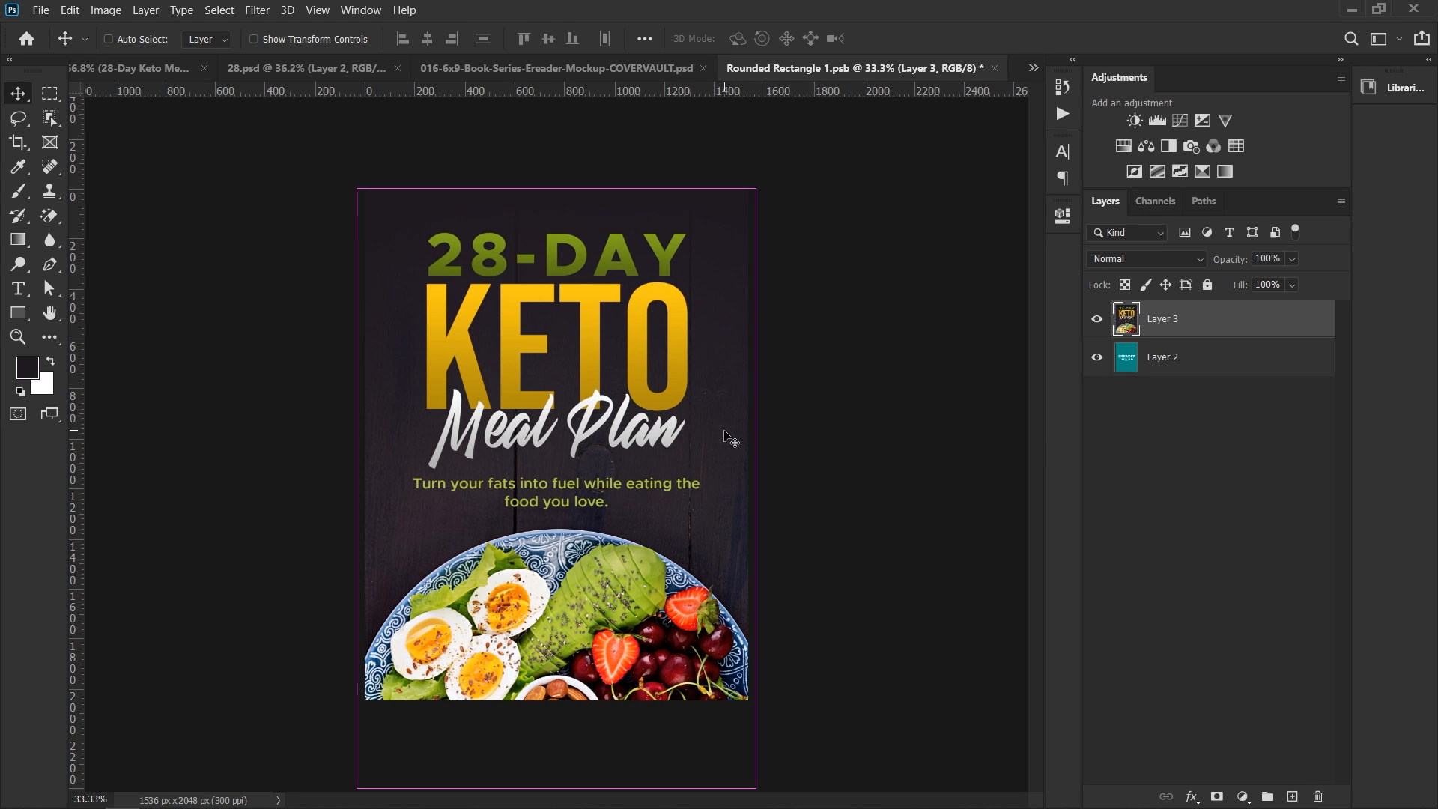
{"action": "key", "text": "ctrl+t"}
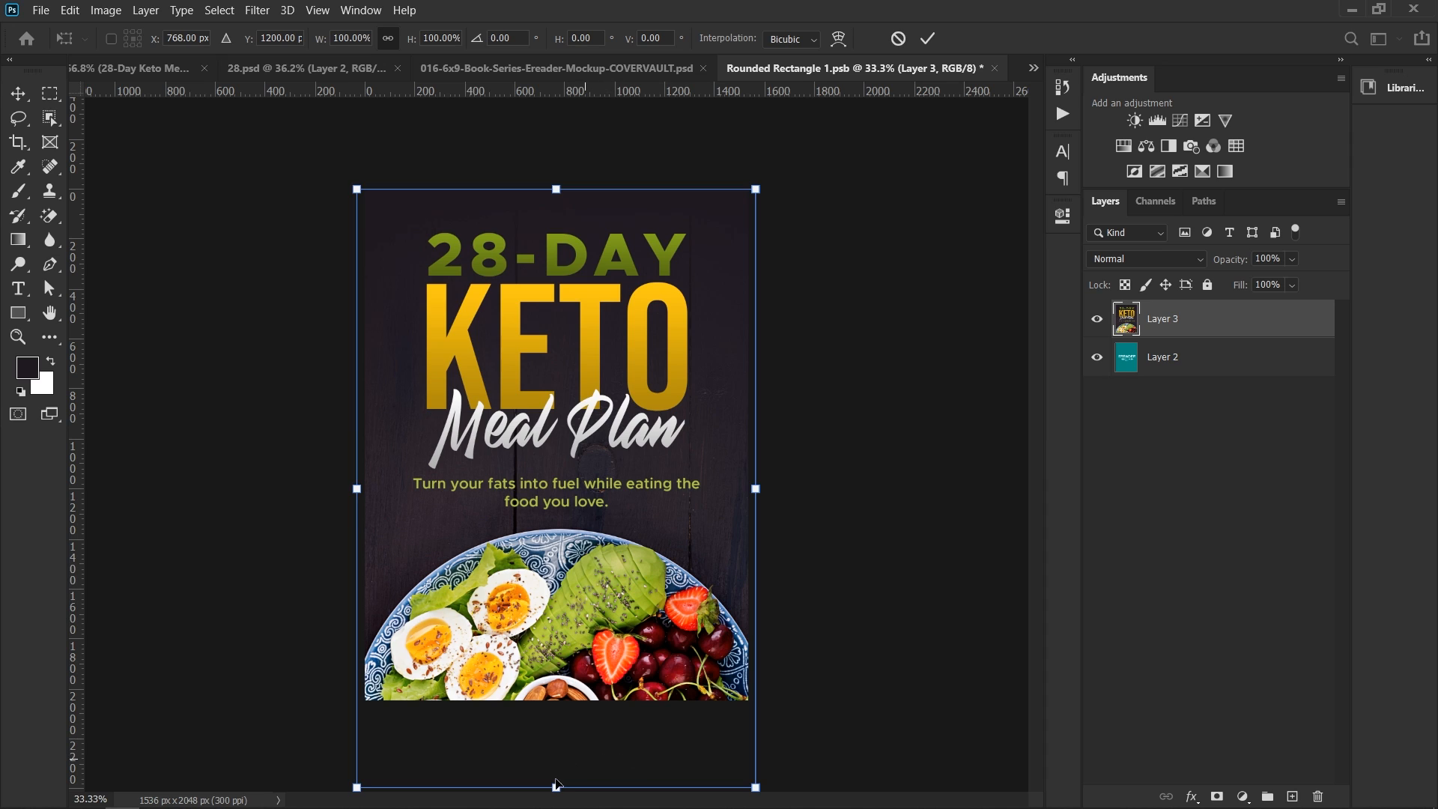
{"action": "mouse_move", "coordinate": [555, 787]}
{"action": "left_mouse_down"}
{"action": "mouse_move", "coordinate": [570, 704]}
{"action": "mouse_move", "coordinate": [572, 768]}
{"action": "left_mouse_up"}
{"action": "mouse_move", "coordinate": [578, 510]}
{"action": "left_mouse_down"}
{"action": "mouse_move", "coordinate": [578, 498]}
{"action": "mouse_move", "coordinate": [540, 524]}
{"action": "mouse_move", "coordinate": [598, 530]}
{"action": "left_mouse_up"}
{"action": "key", "text": "Return"}
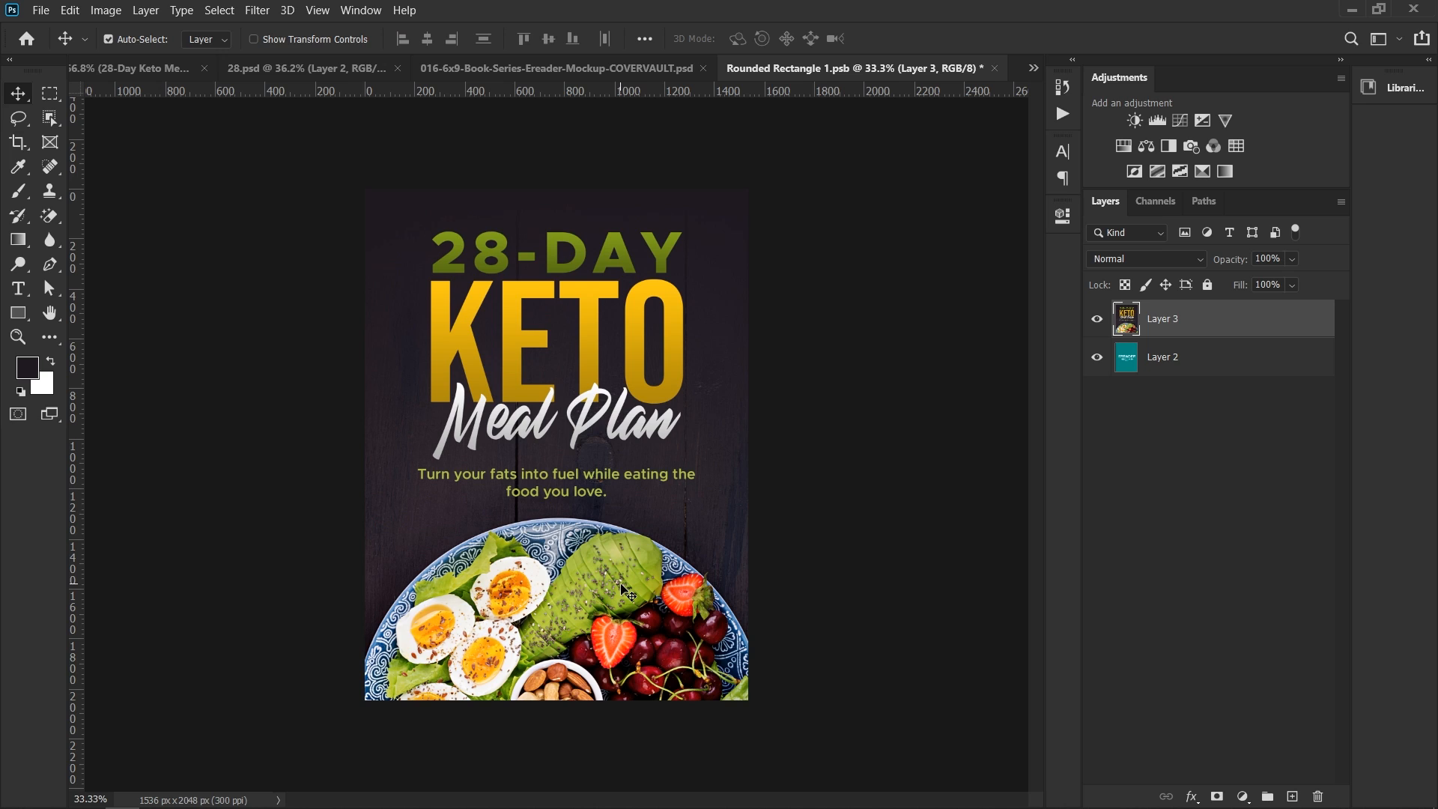
Step: Nudge the cover up by 30 px, and save and close the eReader screen smart object
{"action": "key", "text": "shift+Up"}
{"action": "key", "text": "shift+Up"}
{"action": "key", "text": "shift+Up"}
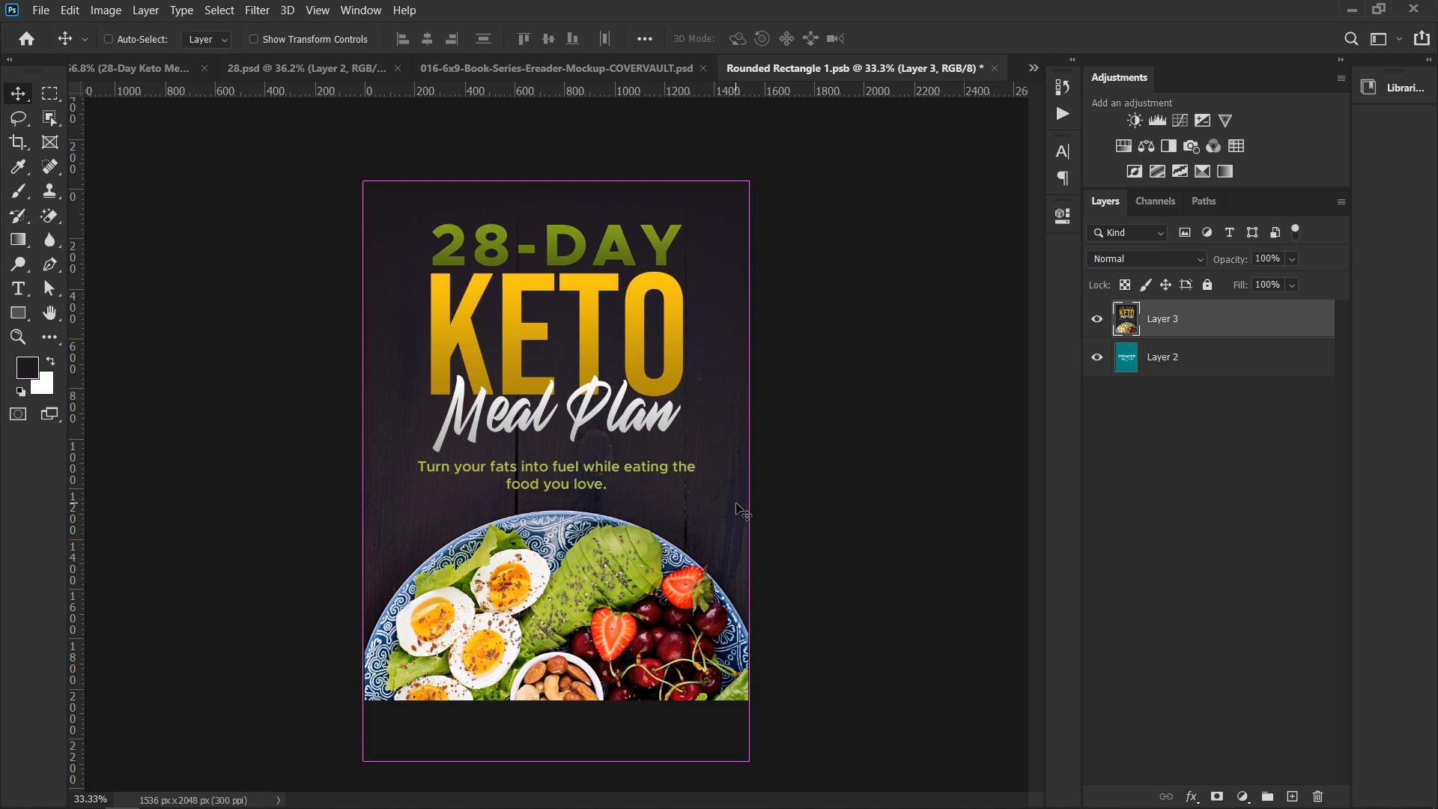
{"action": "key", "text": "ctrl+s"}
{"action": "key", "text": "ctrl+w"}
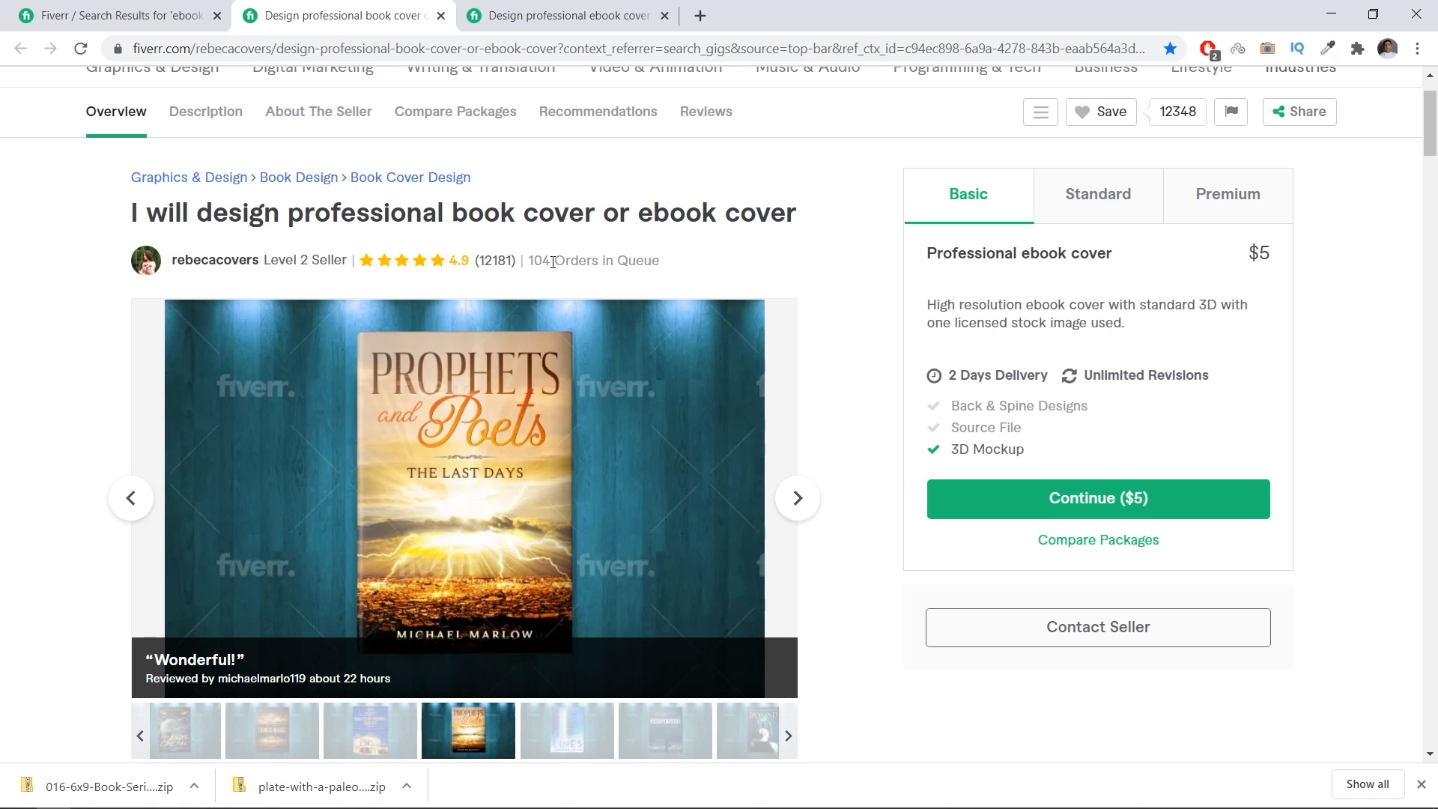
Step: Switch to Chrome and look through the sample covers in the Fiverr "professional book cover or ebook cover" gig gallery
{"action": "left_click", "coordinate": [798, 497]}
{"action": "left_click", "coordinate": [798, 499]}
{"action": "left_click", "coordinate": [798, 498]}
{"action": "left_click", "coordinate": [798, 499]}
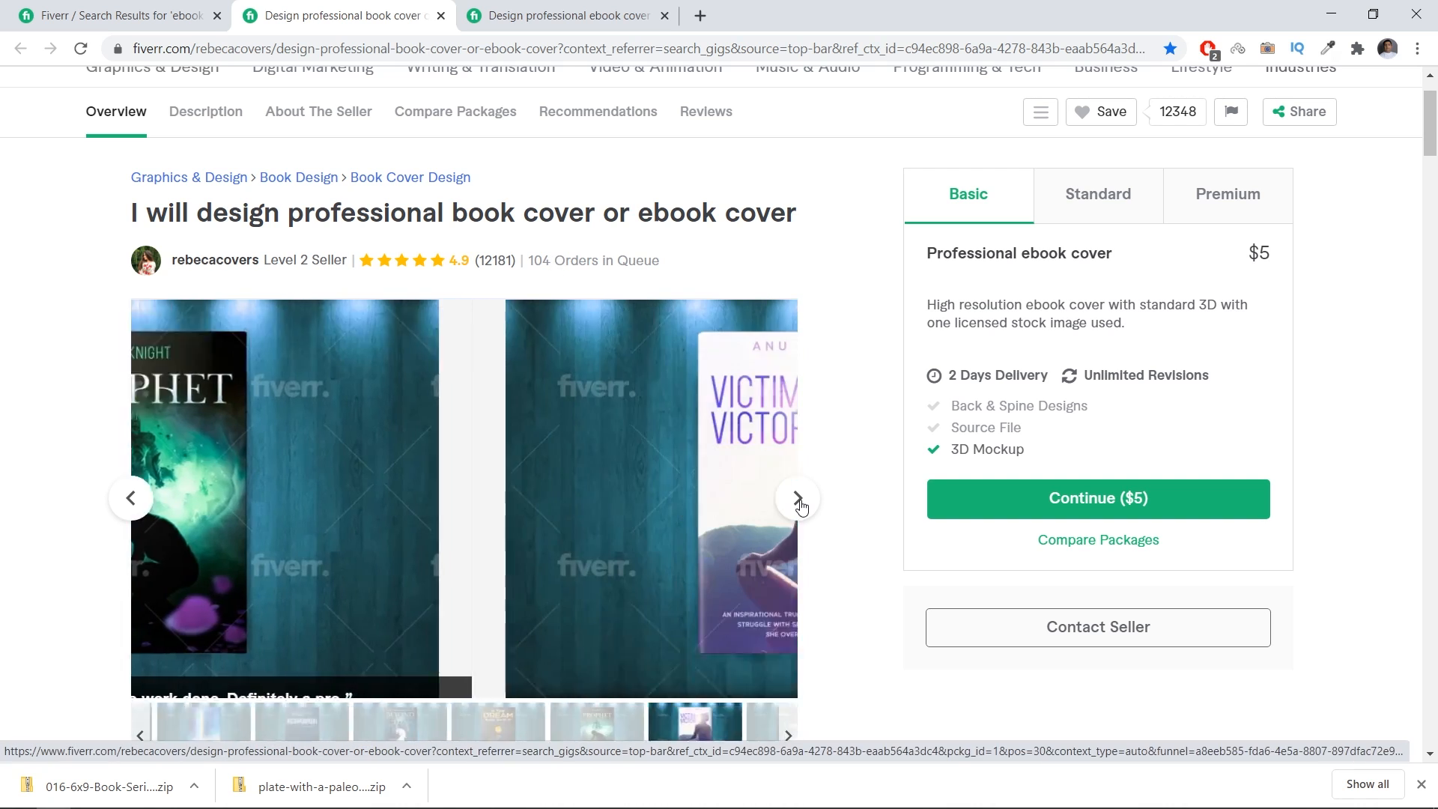
{"action": "left_click", "coordinate": [798, 499]}
{"action": "left_click", "coordinate": [798, 498]}
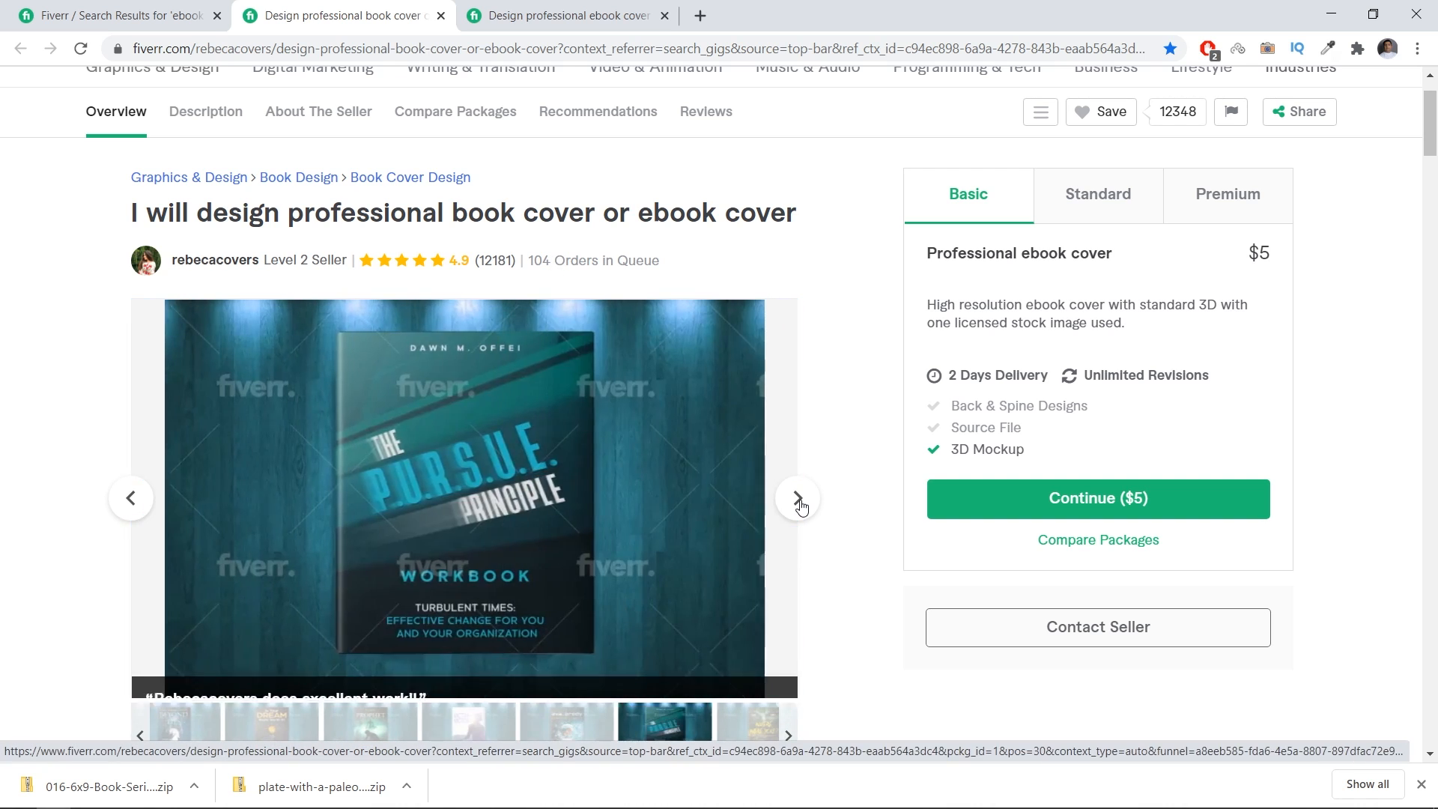
{"action": "left_click", "coordinate": [798, 499]}
{"action": "left_click", "coordinate": [798, 498]}
{"action": "left_click", "coordinate": [131, 511]}
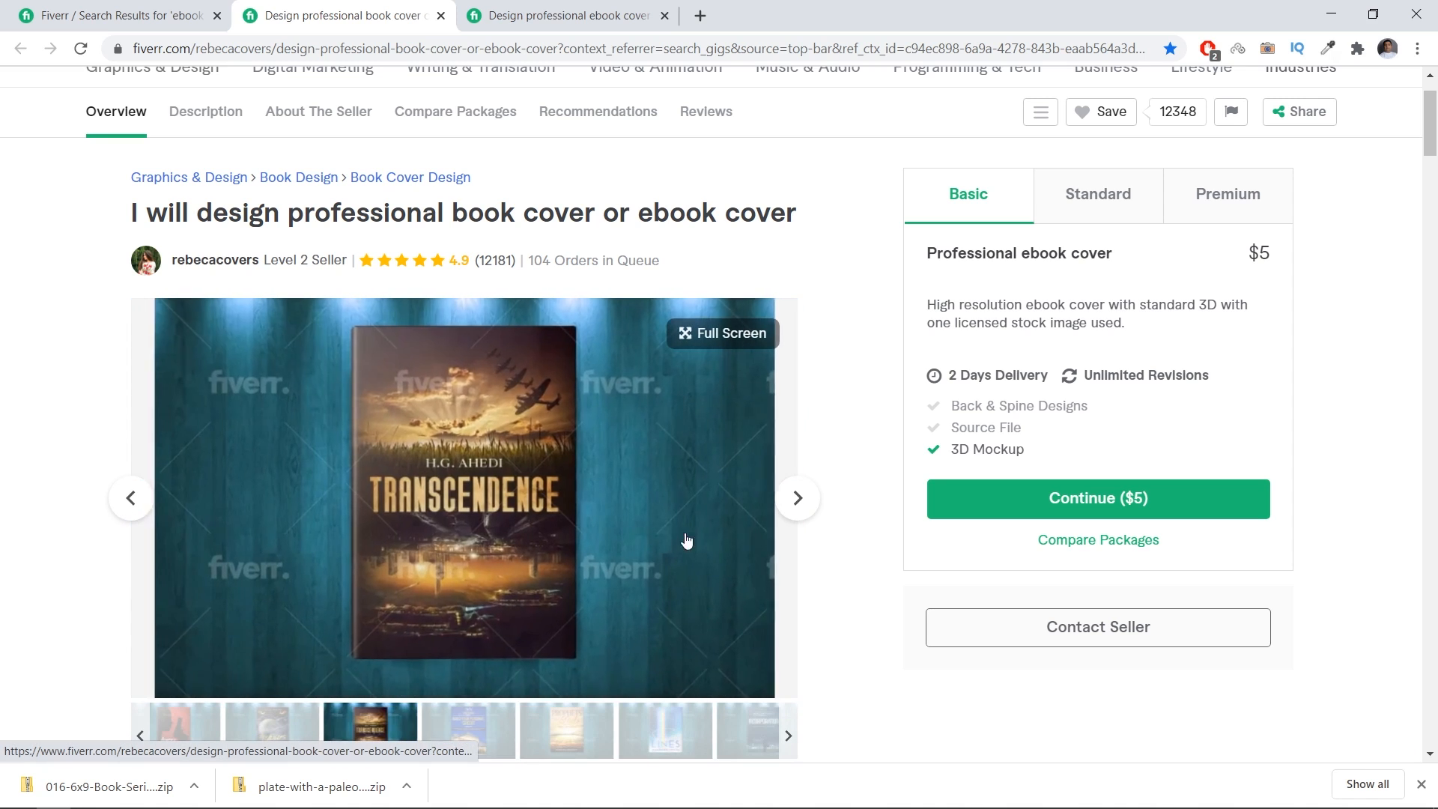
{"action": "left_click", "coordinate": [795, 503]}
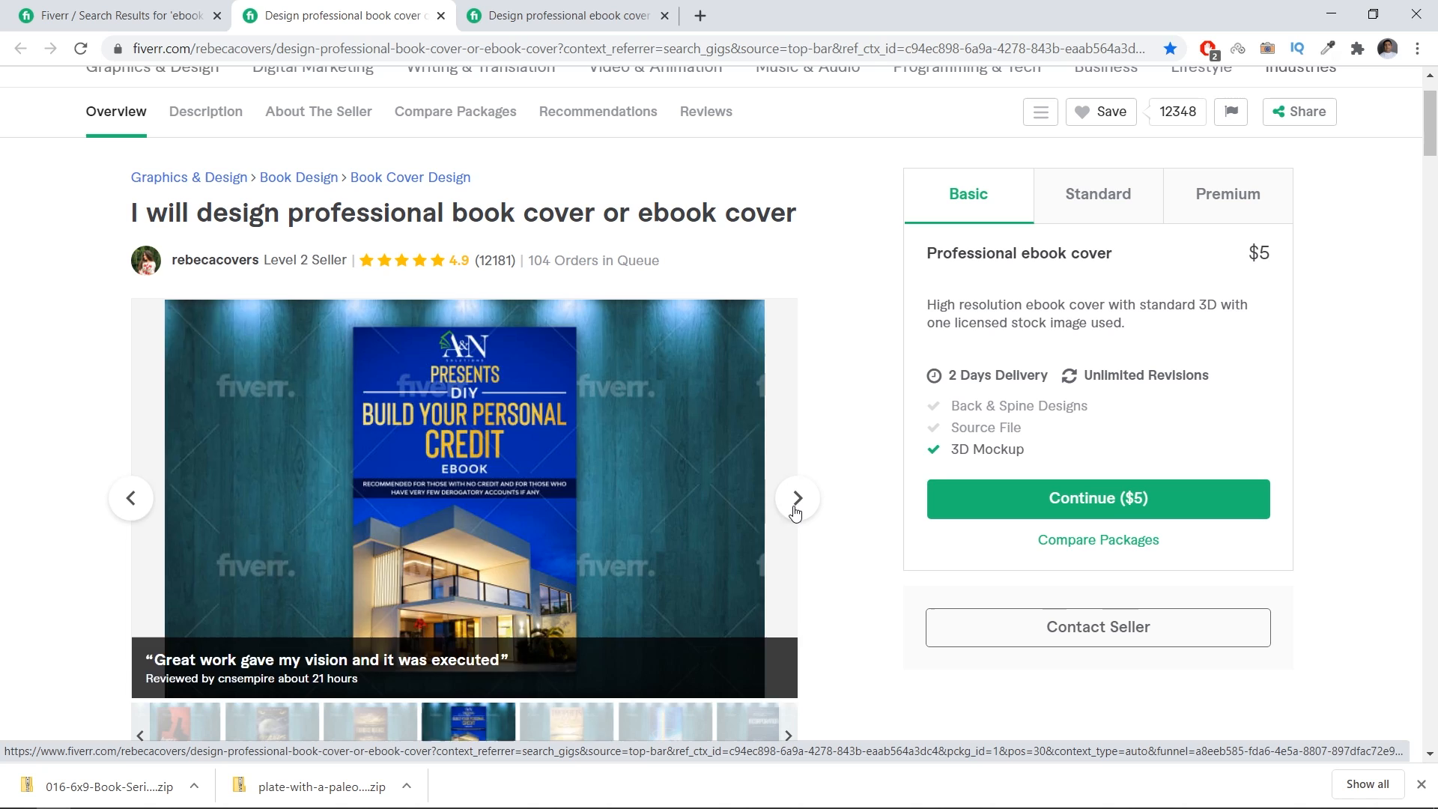
{"action": "left_click", "coordinate": [797, 509]}
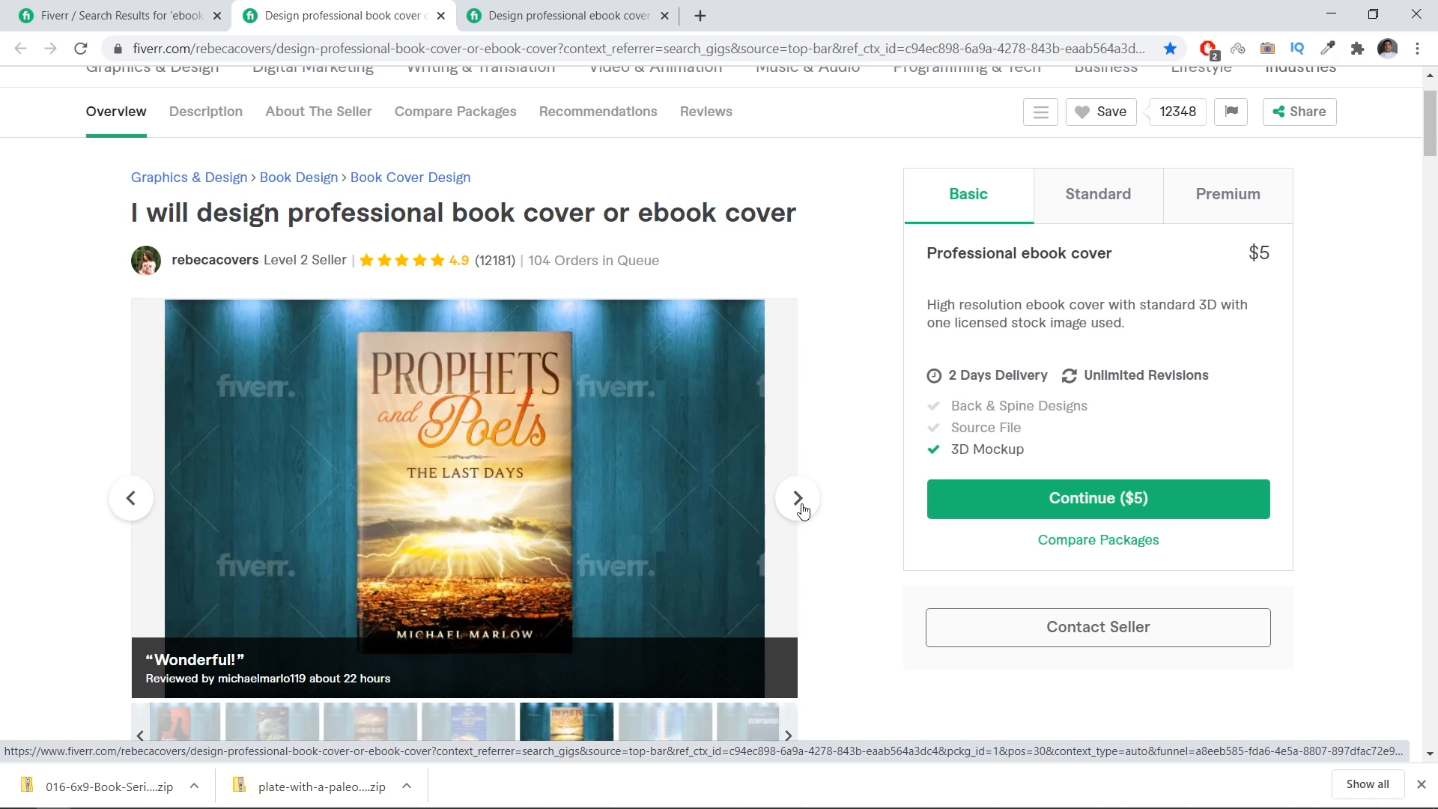
{"action": "left_click", "coordinate": [798, 502]}
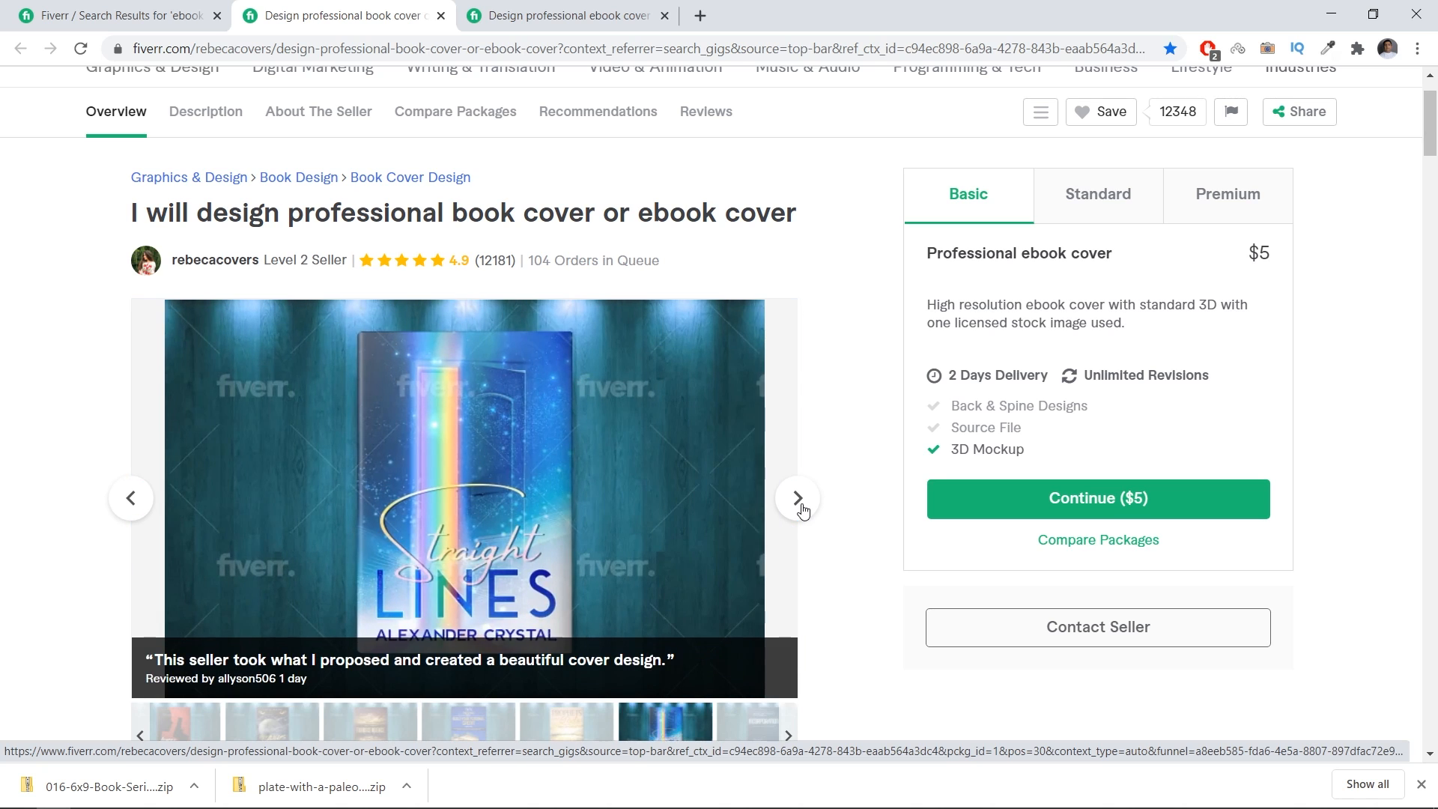
{"action": "left_click", "coordinate": [800, 503]}
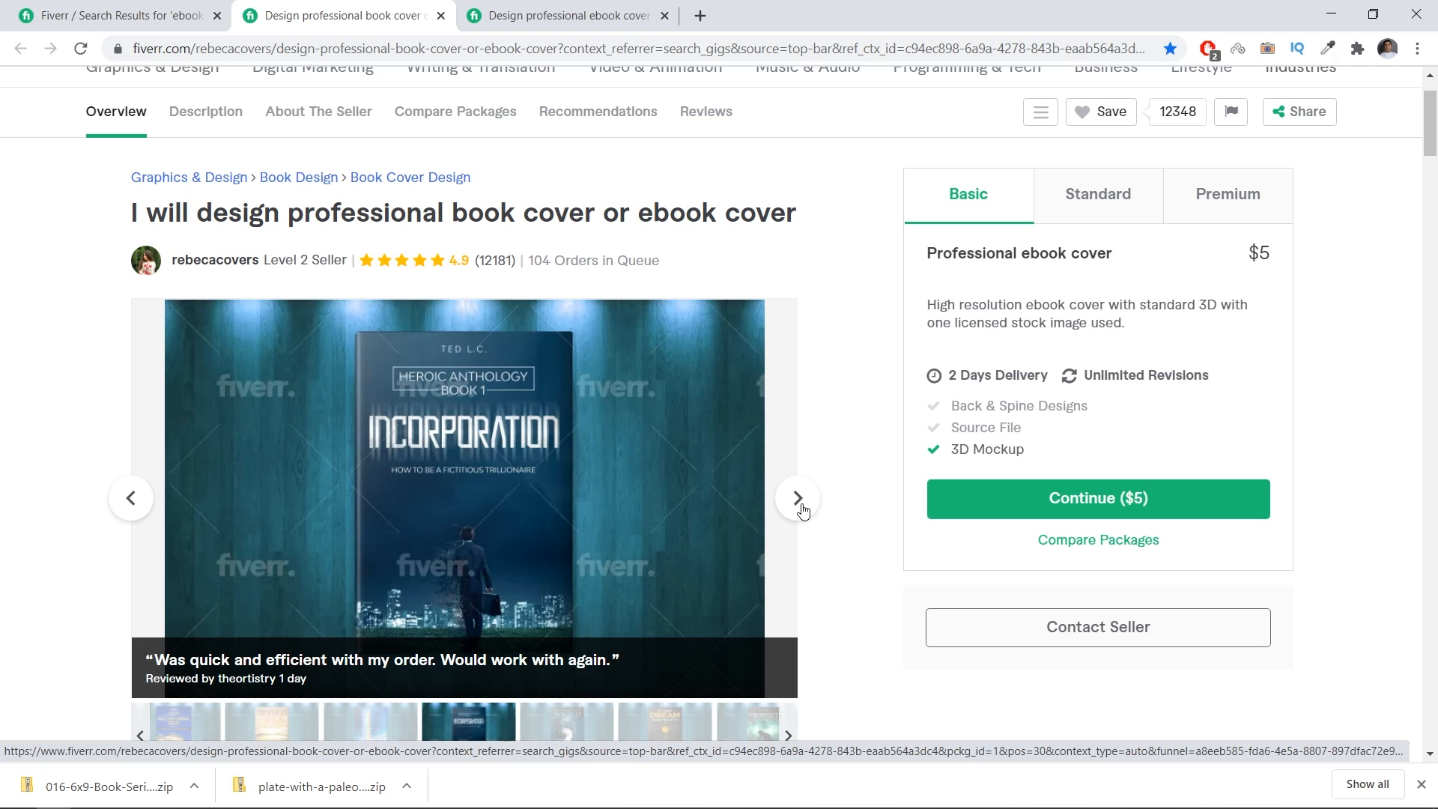
{"action": "left_click", "coordinate": [800, 504]}
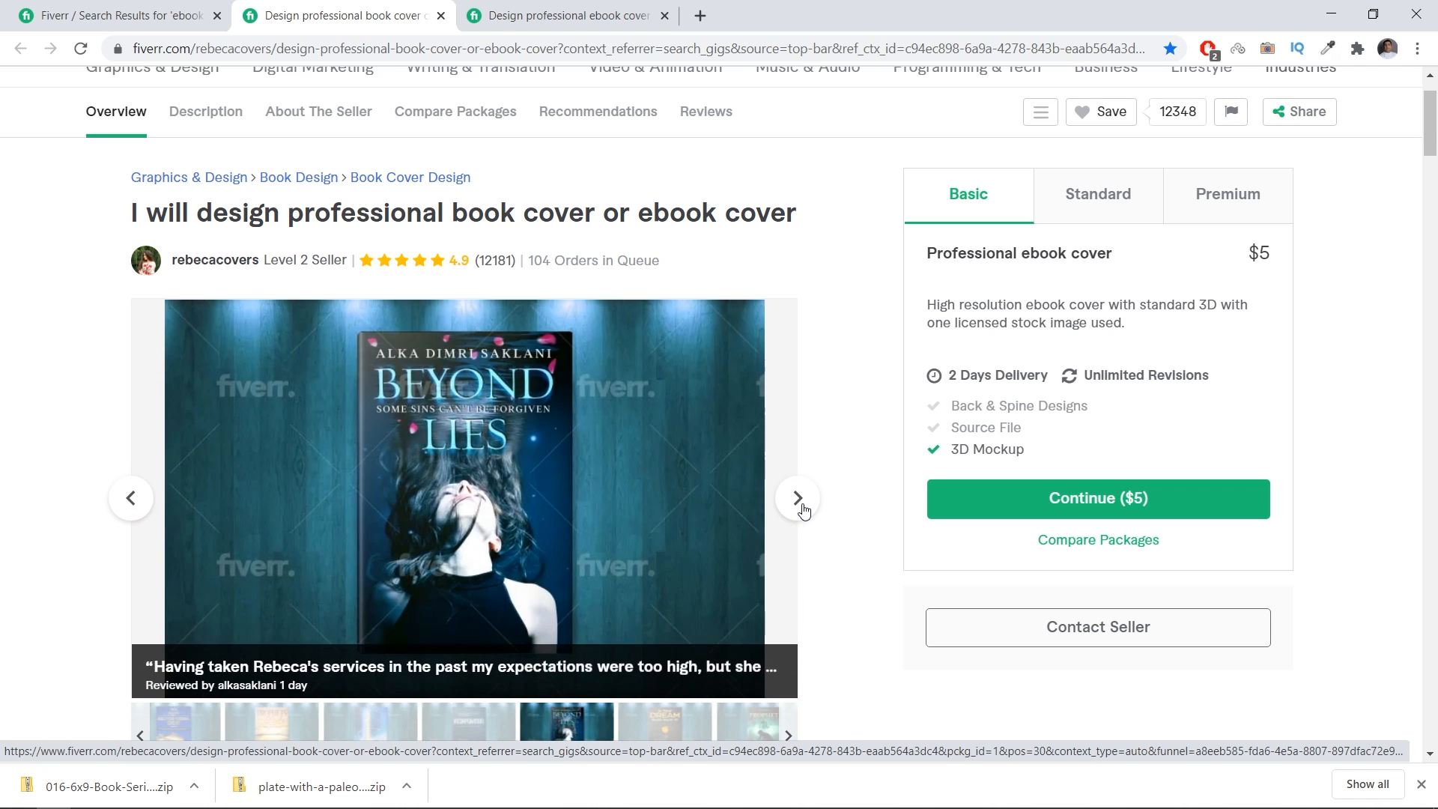
{"action": "left_click", "coordinate": [800, 504]}
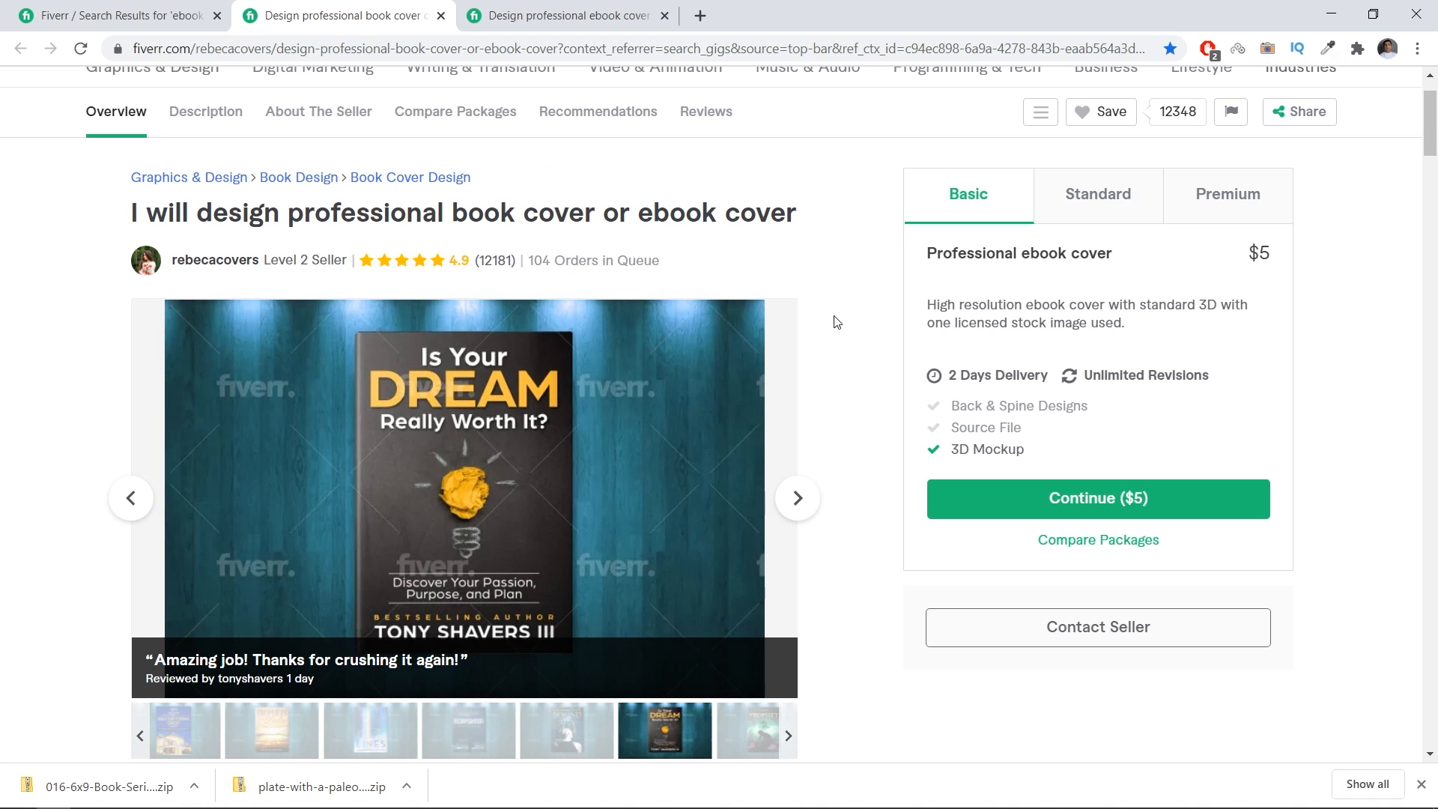
Step: Open the "professional ebook cover or kindle cover" gig and look through its gallery of sample covers
{"action": "left_click", "coordinate": [566, 14]}
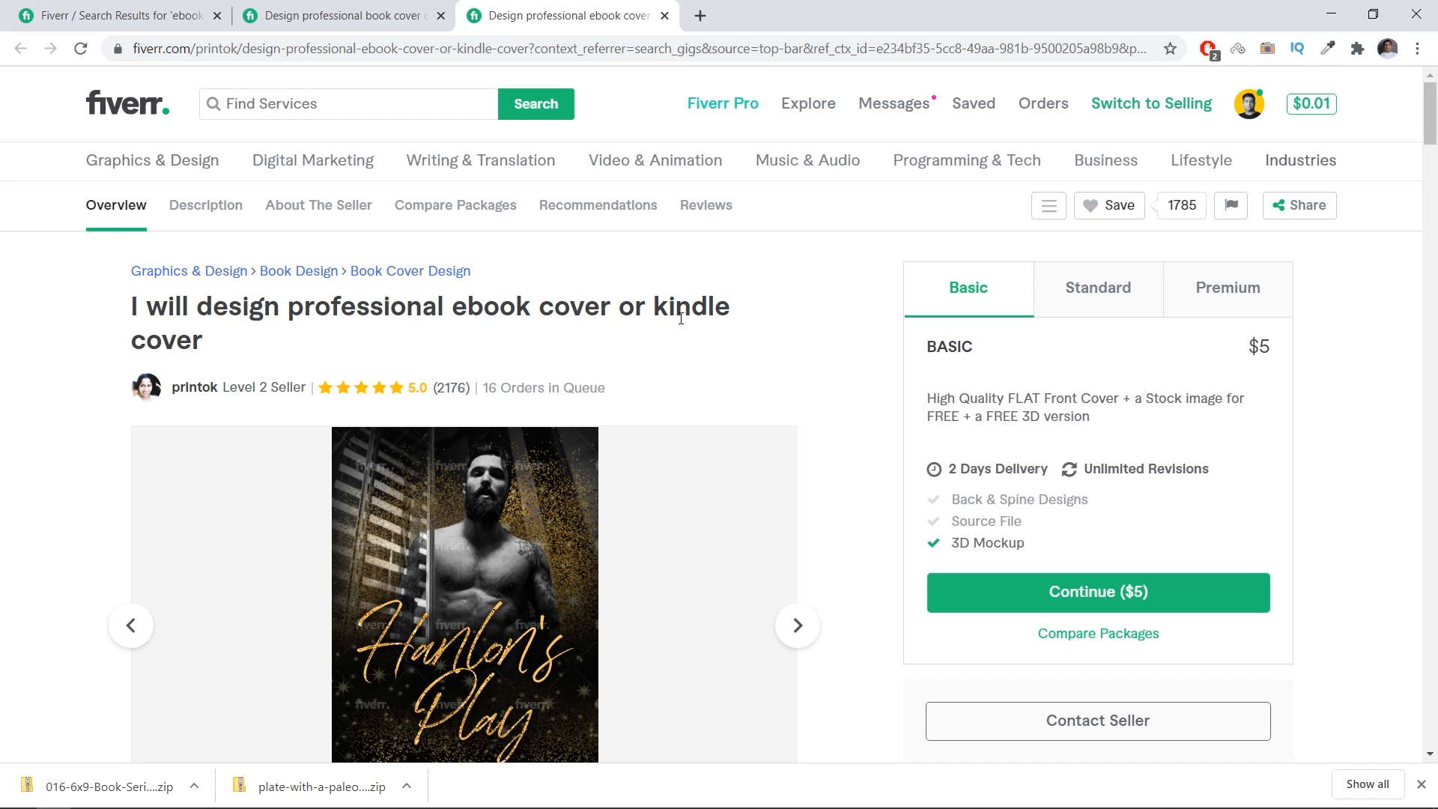
{"action": "scroll", "coordinate": [680, 318], "scroll_direction": "down", "scroll_amount": 3}
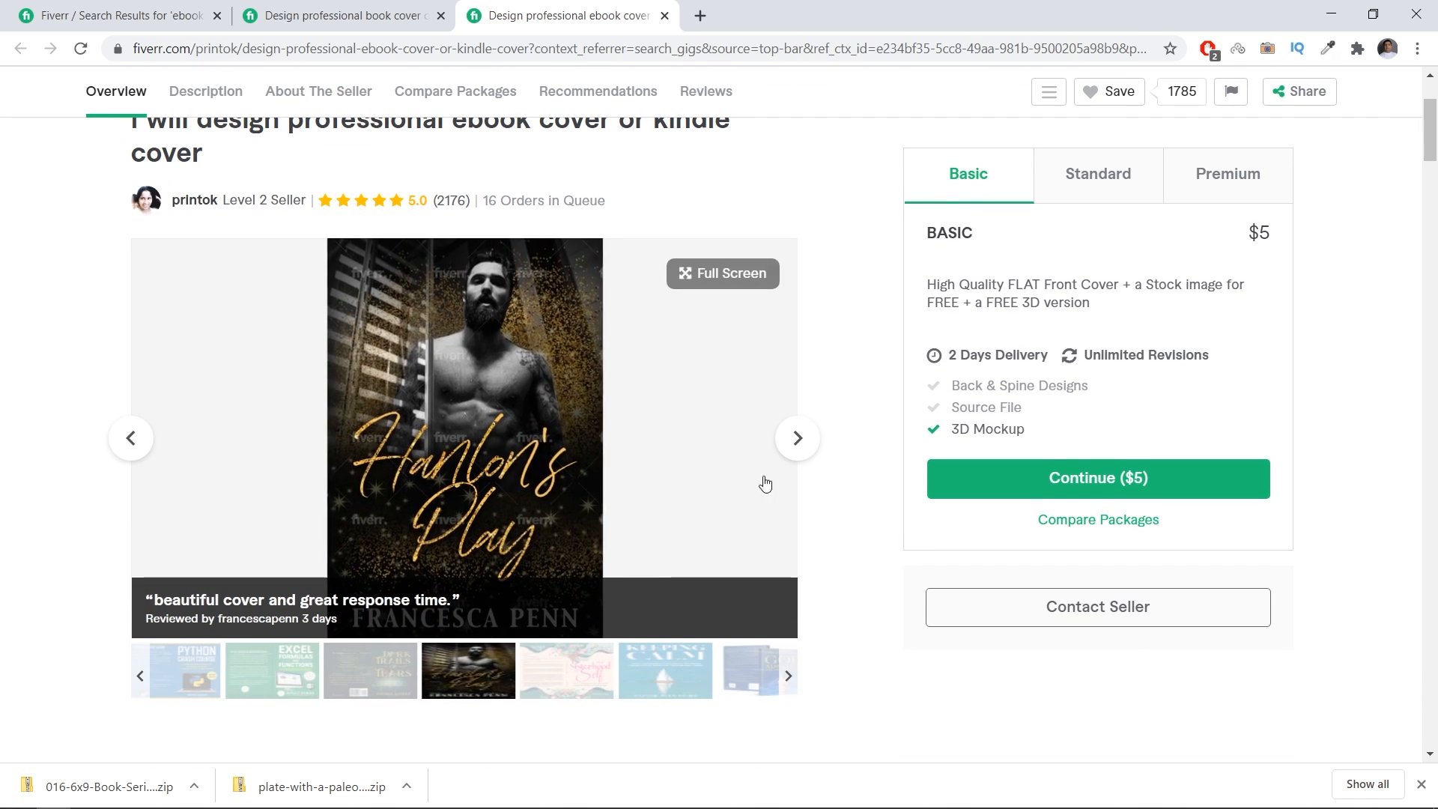
{"action": "left_click", "coordinate": [599, 695]}
{"action": "left_click", "coordinate": [797, 453]}
{"action": "left_click", "coordinate": [802, 450]}
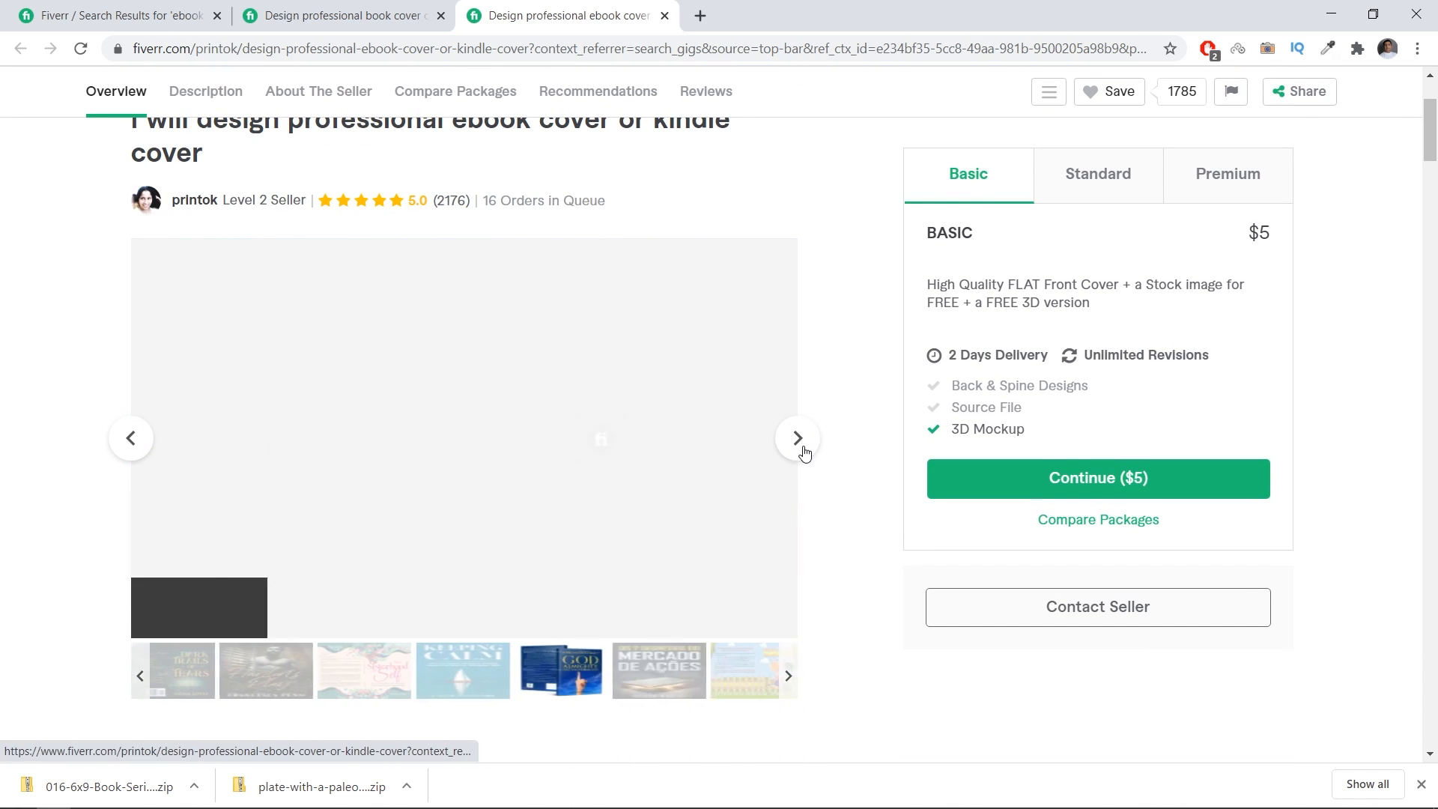
{"action": "left_click", "coordinate": [801, 449]}
{"action": "left_click", "coordinate": [798, 440]}
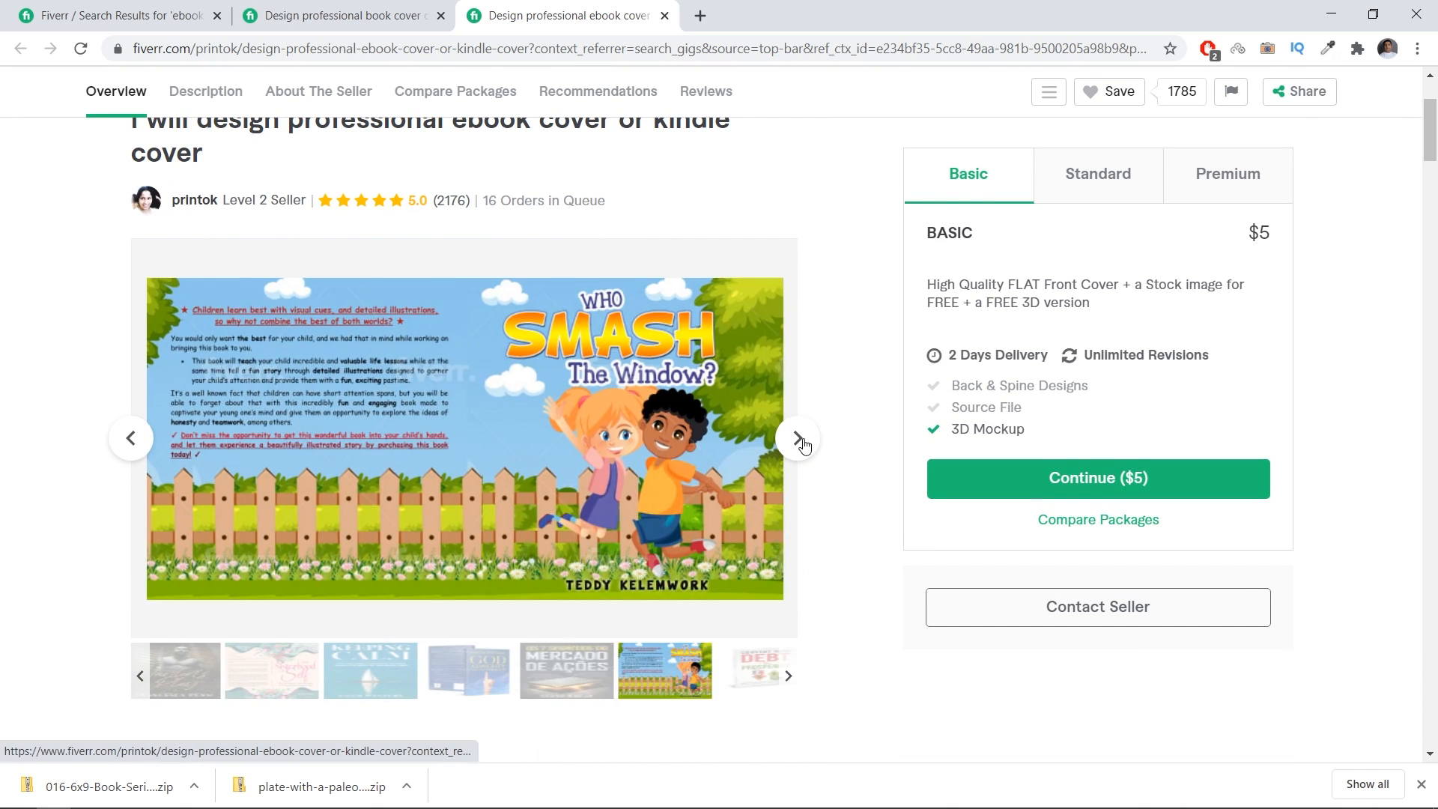
{"action": "left_click", "coordinate": [801, 443]}
{"action": "left_click", "coordinate": [798, 440]}
{"action": "left_click", "coordinate": [798, 440]}
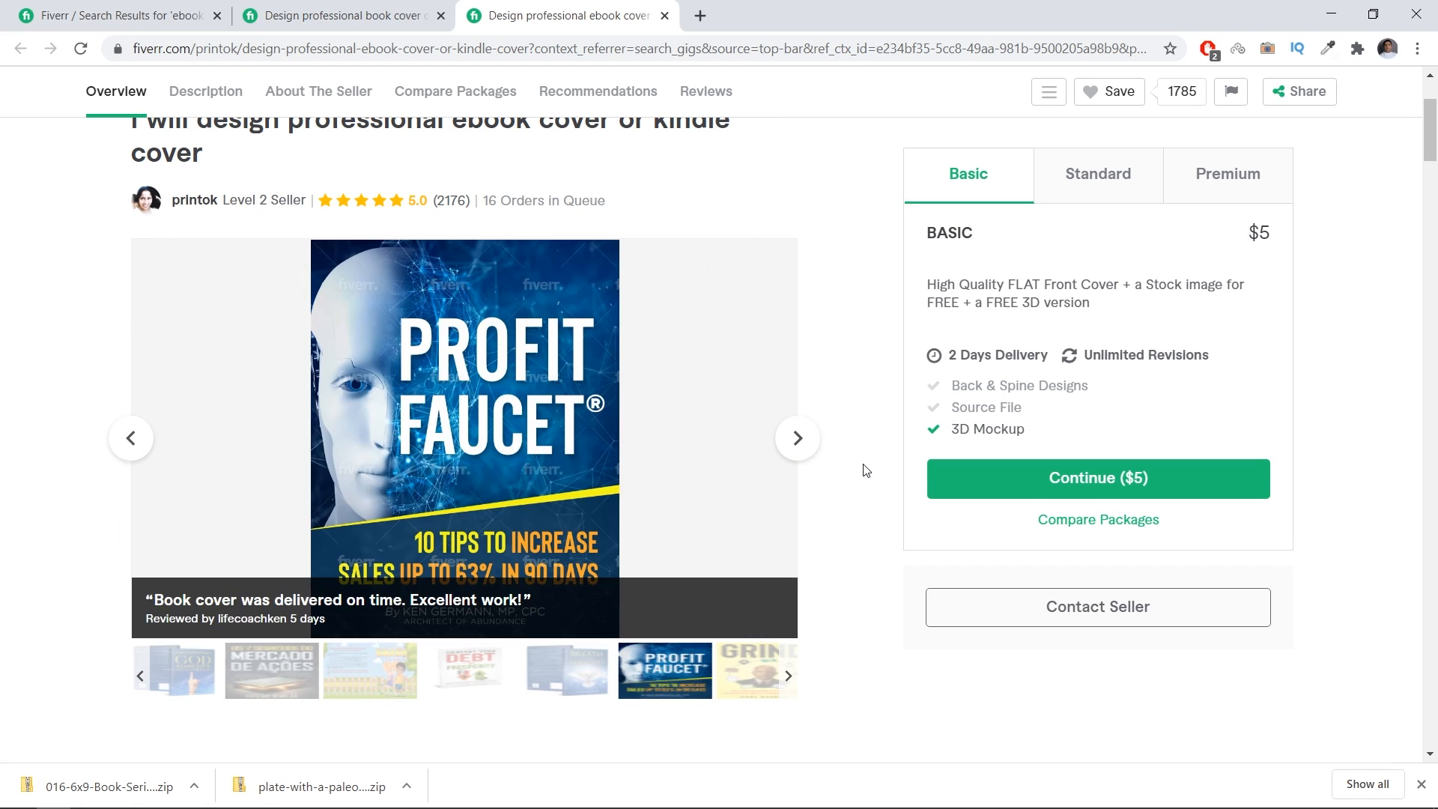
Step: Compare what the Premium and Basic packages of the kindle cover gig offer
{"action": "scroll", "coordinate": [861, 470], "scroll_direction": "up", "scroll_amount": 3}
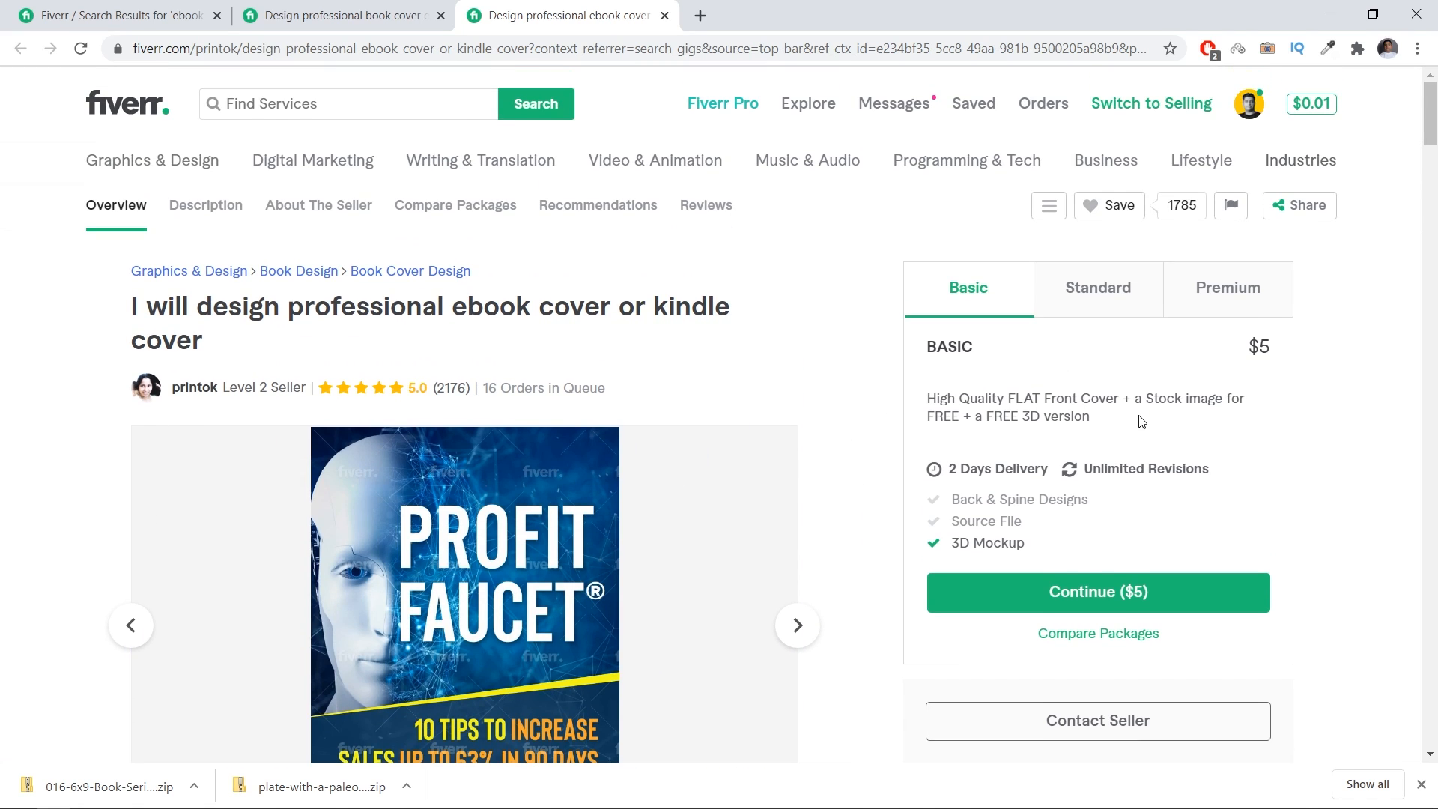
{"action": "left_click", "coordinate": [1227, 292]}
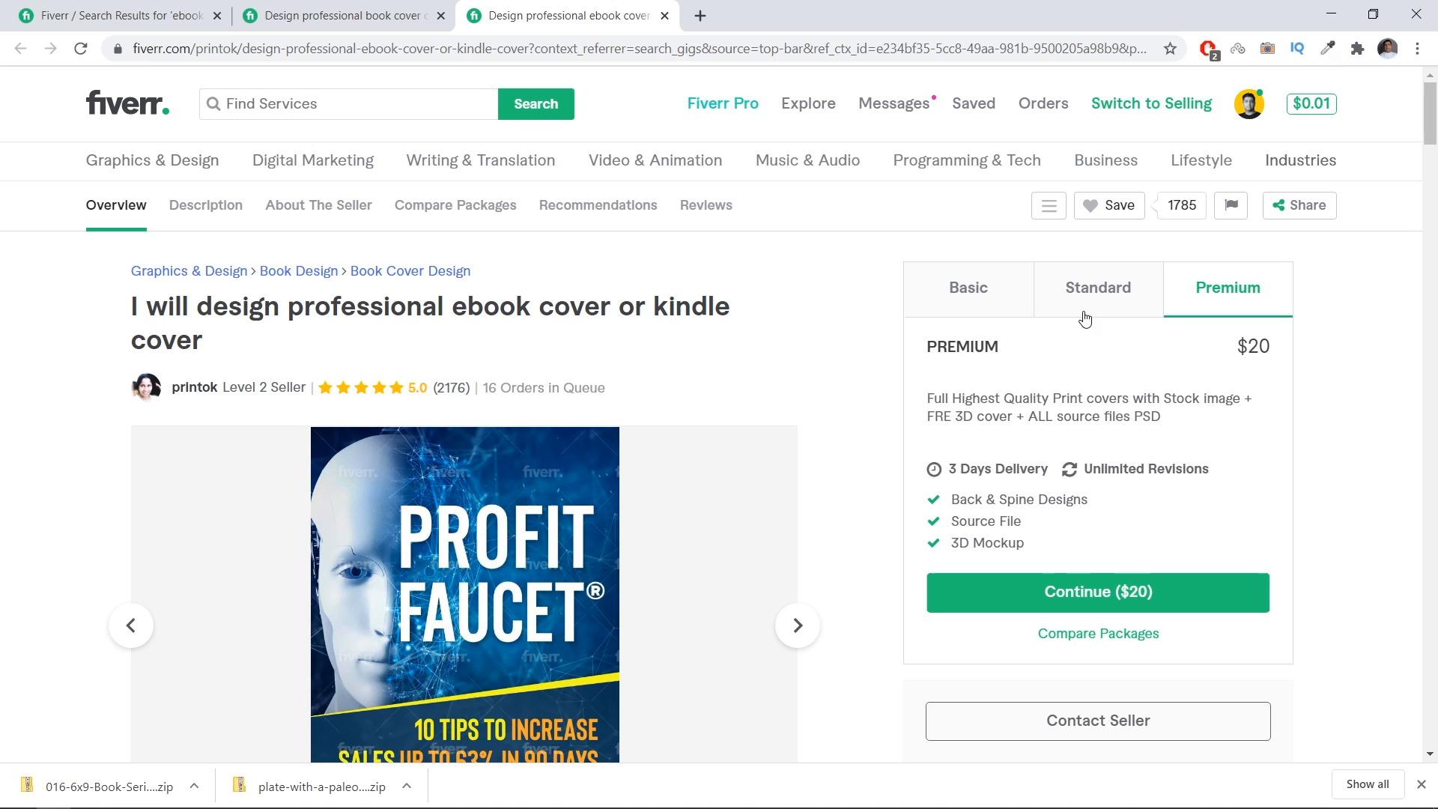
{"action": "left_click", "coordinate": [968, 296]}
Step: Read through the kindle cover gig's description, seller profile, package comparison, reviews and related tags
{"action": "scroll", "coordinate": [793, 419], "scroll_direction": "down", "scroll_amount": 8}
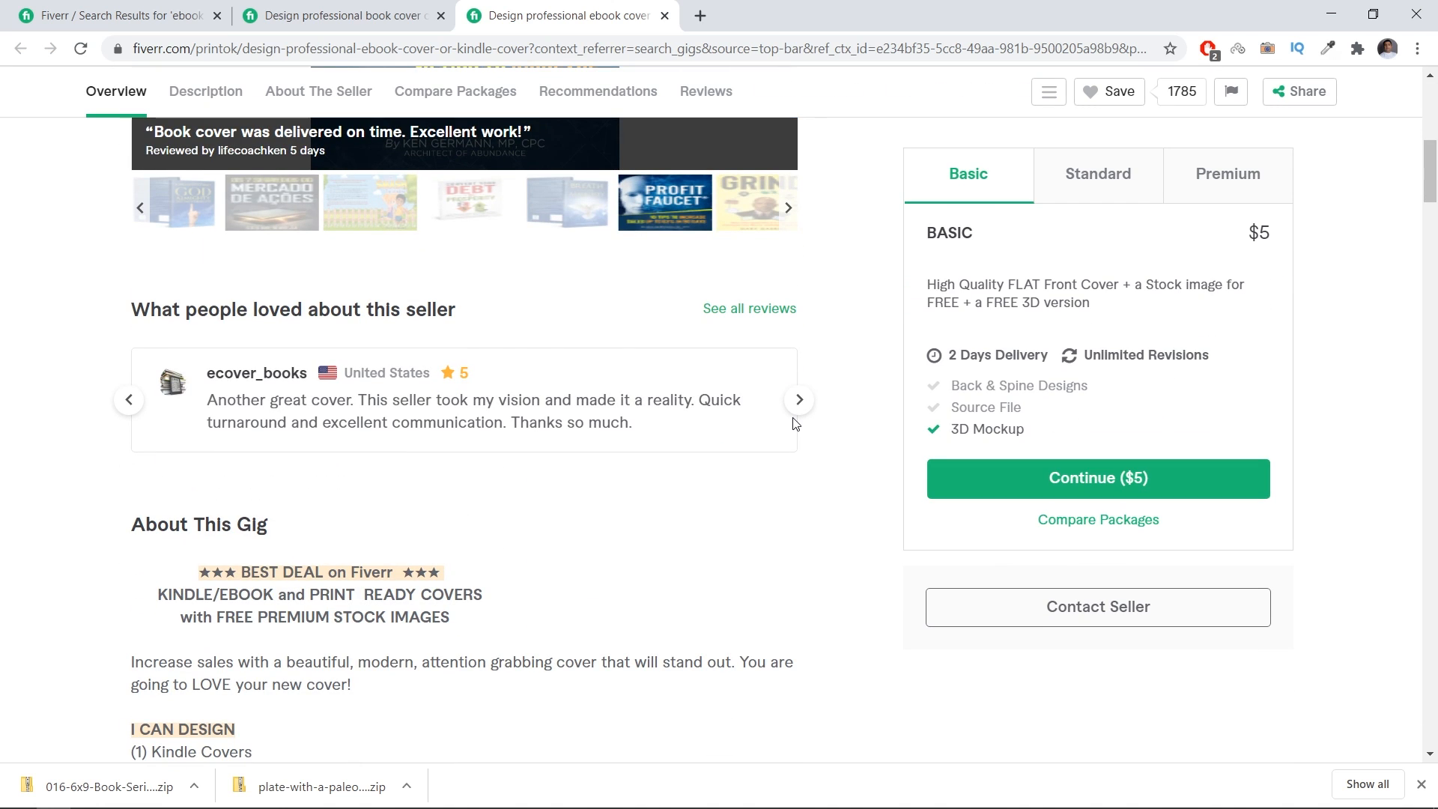
{"action": "scroll", "coordinate": [640, 476], "scroll_direction": "down", "scroll_amount": 12}
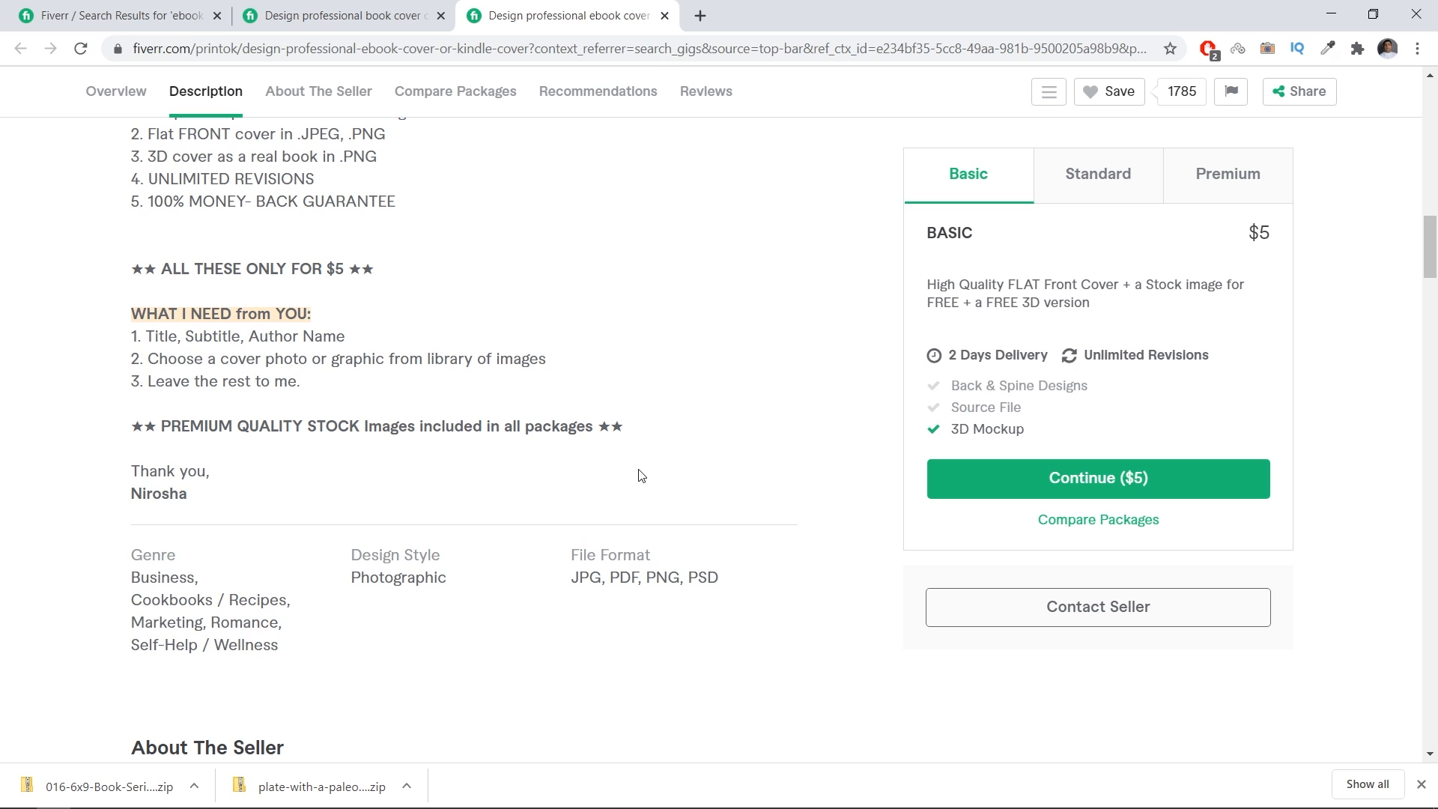
{"action": "scroll", "coordinate": [641, 476], "scroll_direction": "down", "scroll_amount": 6}
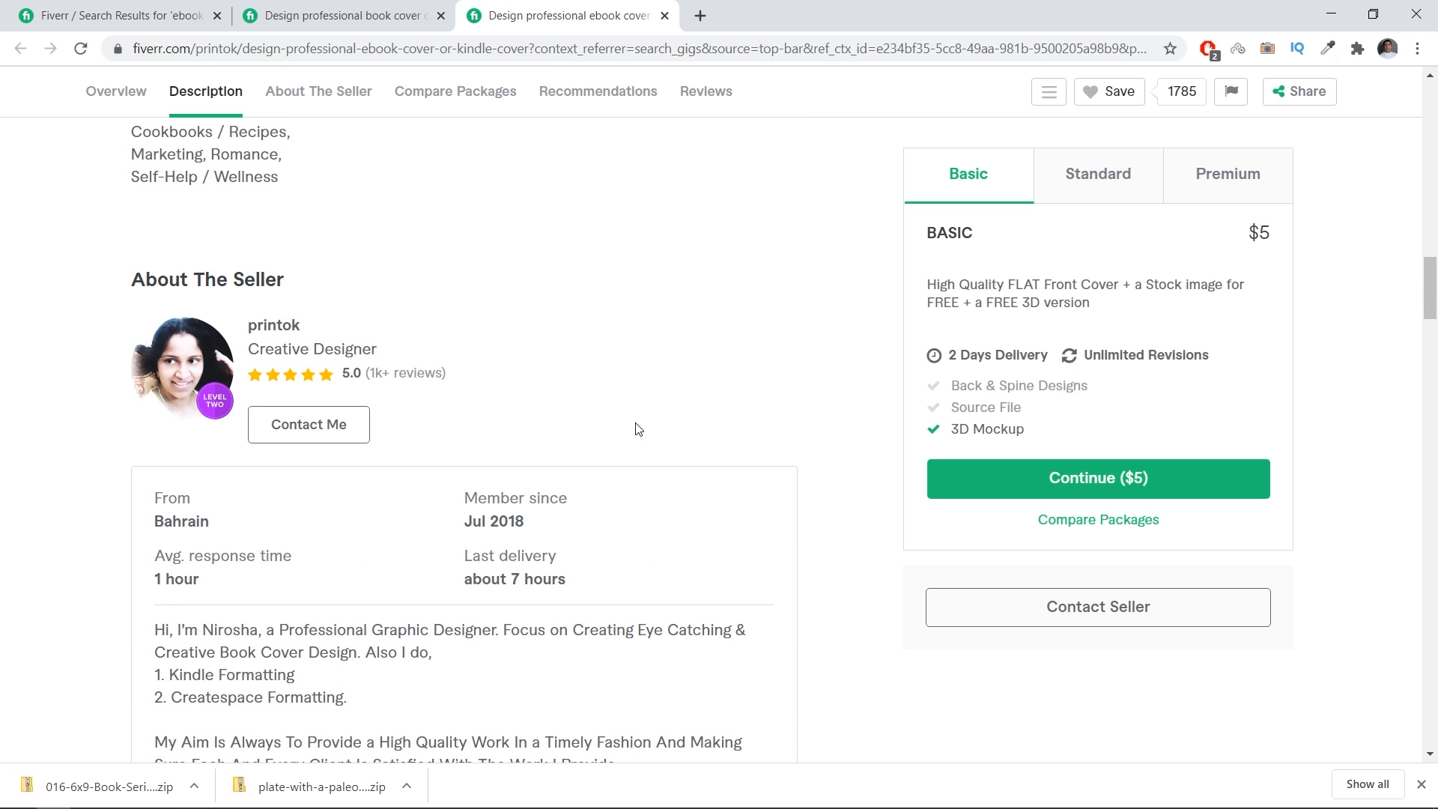
{"action": "scroll", "coordinate": [637, 429], "scroll_direction": "down", "scroll_amount": 9}
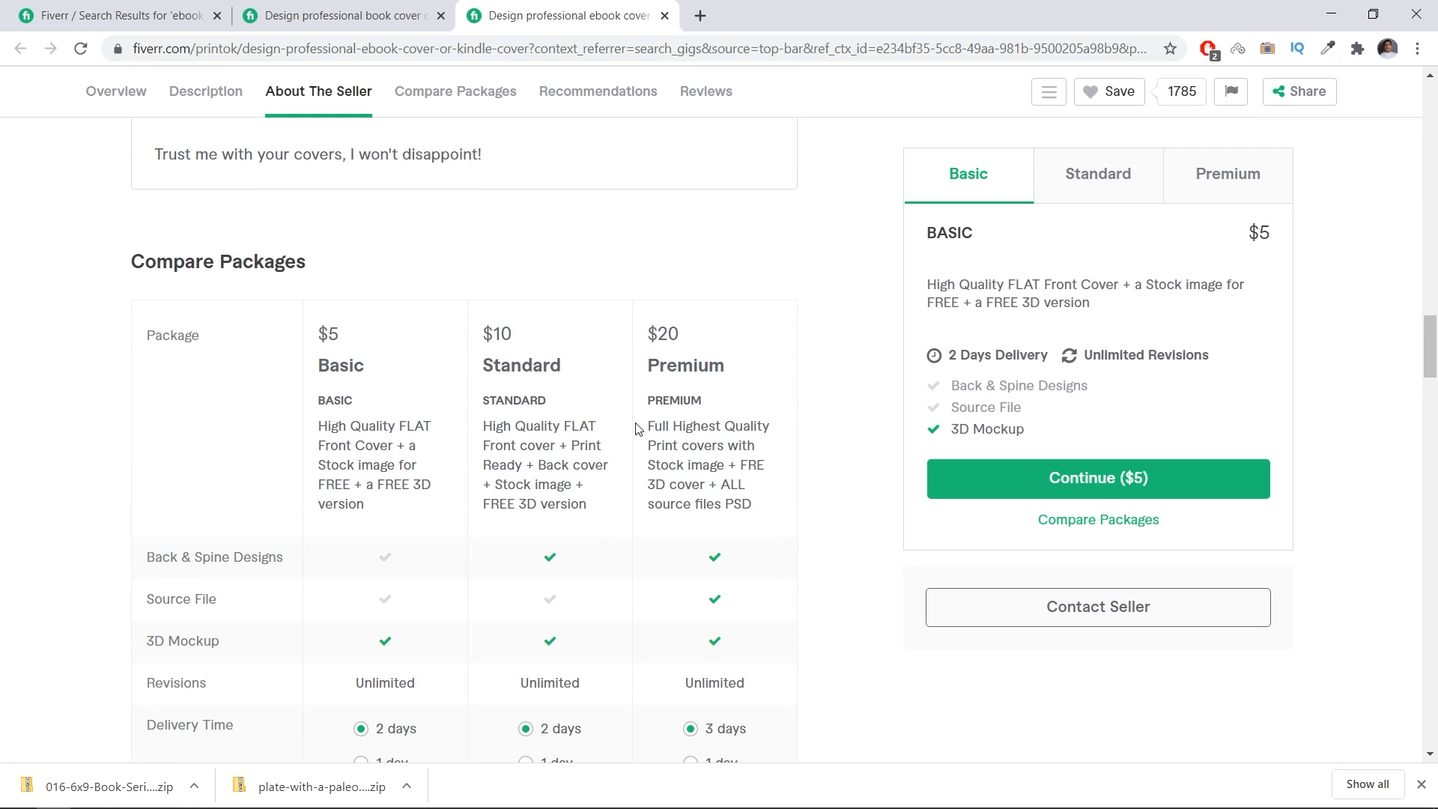
{"action": "scroll", "coordinate": [637, 429], "scroll_direction": "down", "scroll_amount": 13}
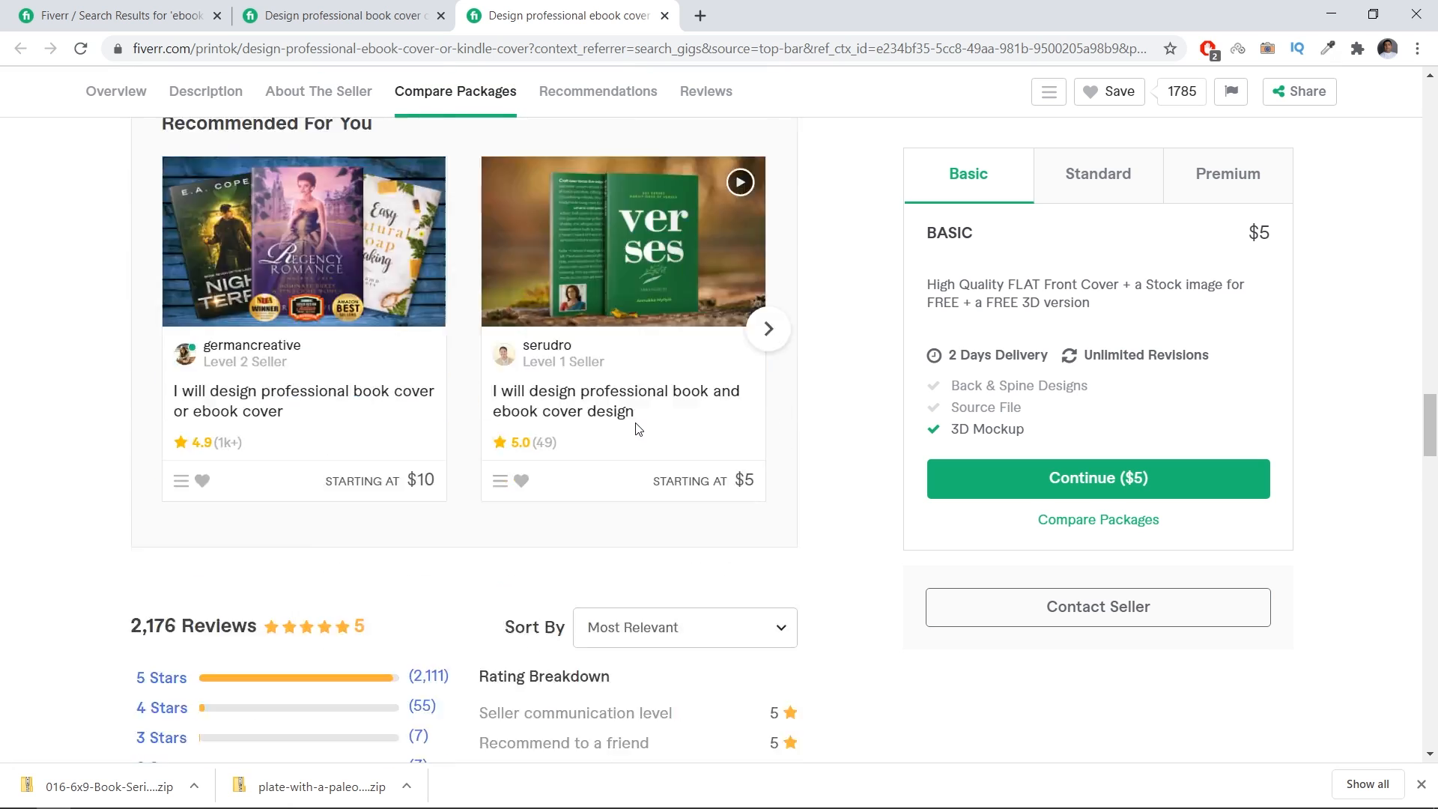
{"action": "scroll", "coordinate": [628, 472], "scroll_direction": "down", "scroll_amount": 4}
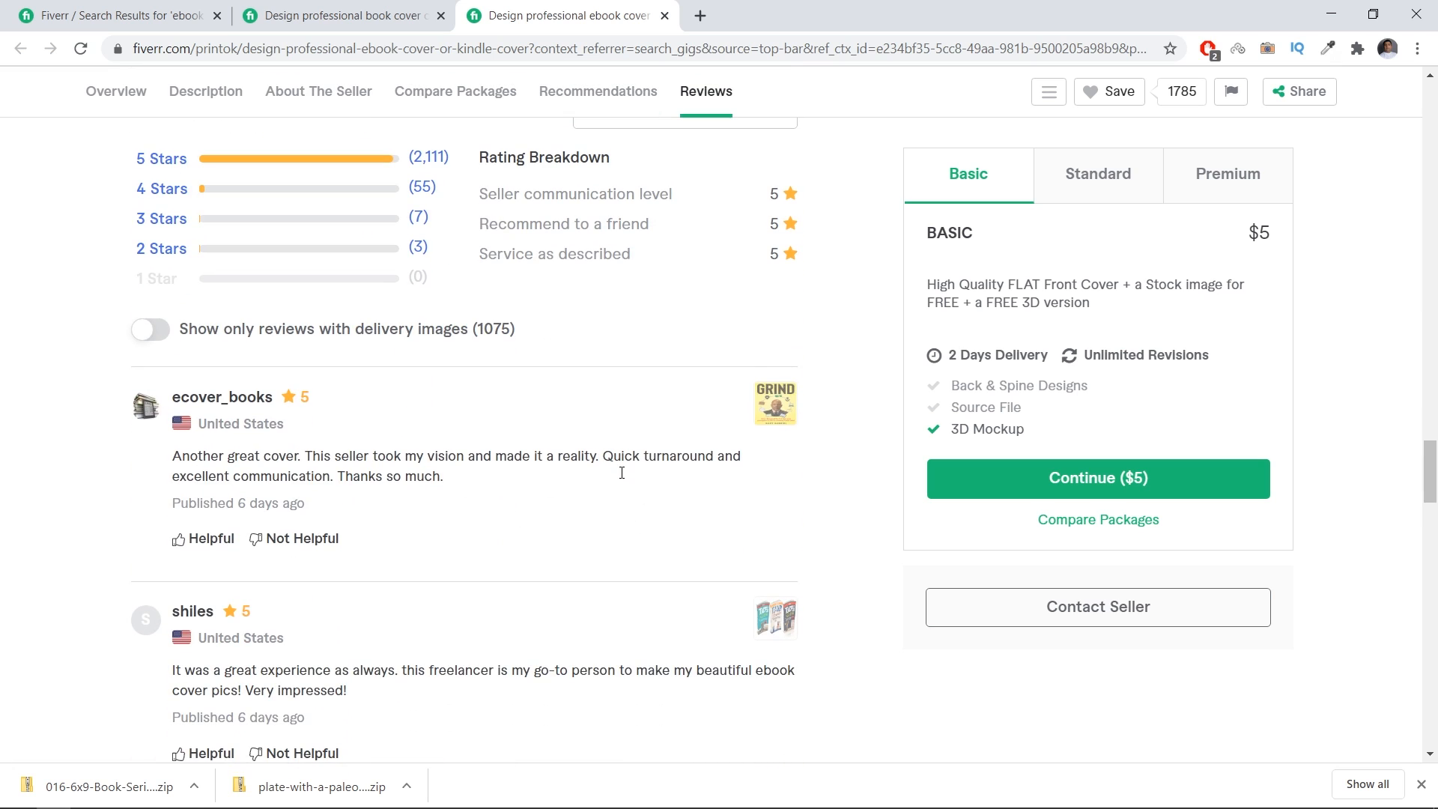
{"action": "scroll", "coordinate": [632, 487], "scroll_direction": "down", "scroll_amount": 5}
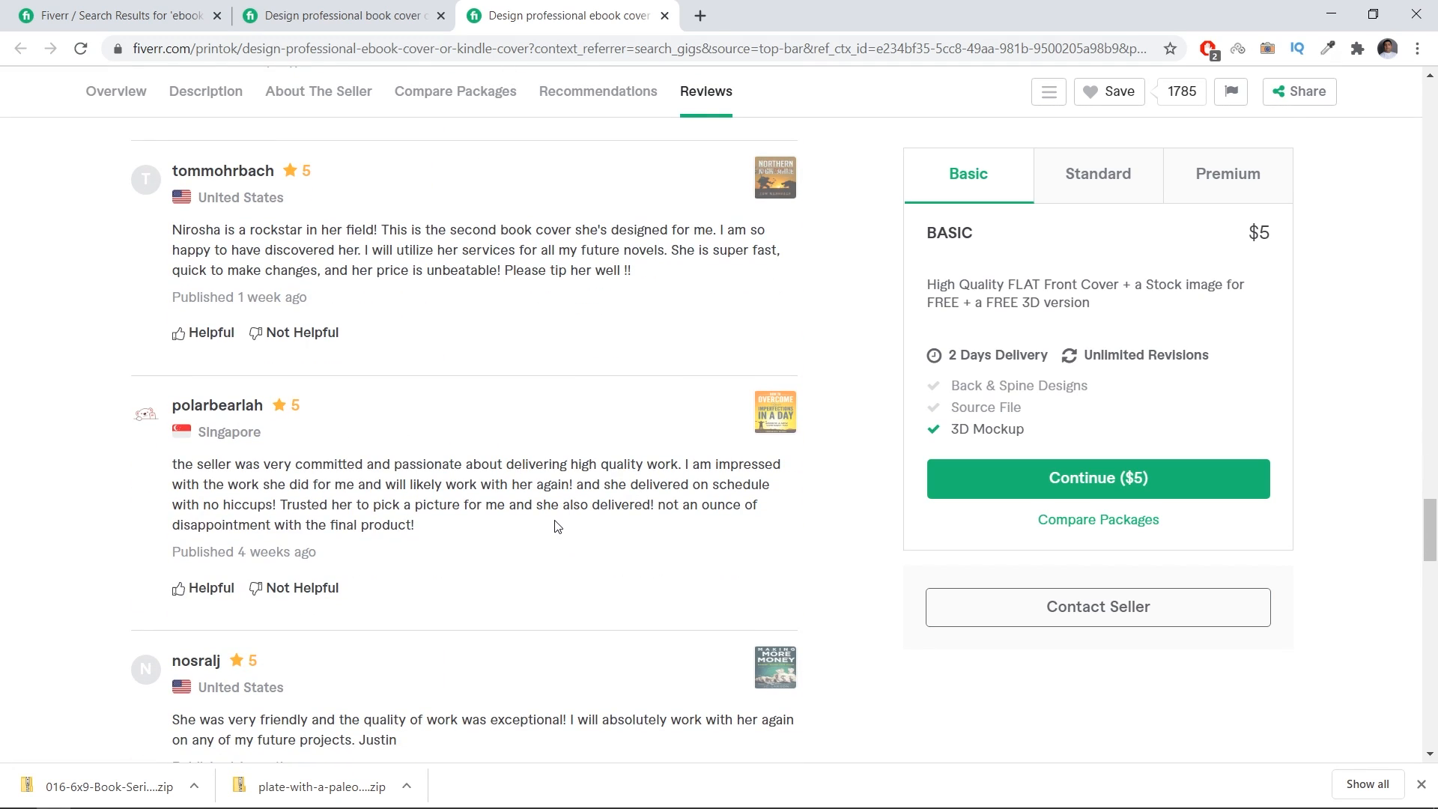
{"action": "scroll", "coordinate": [558, 526], "scroll_direction": "down", "scroll_amount": 7}
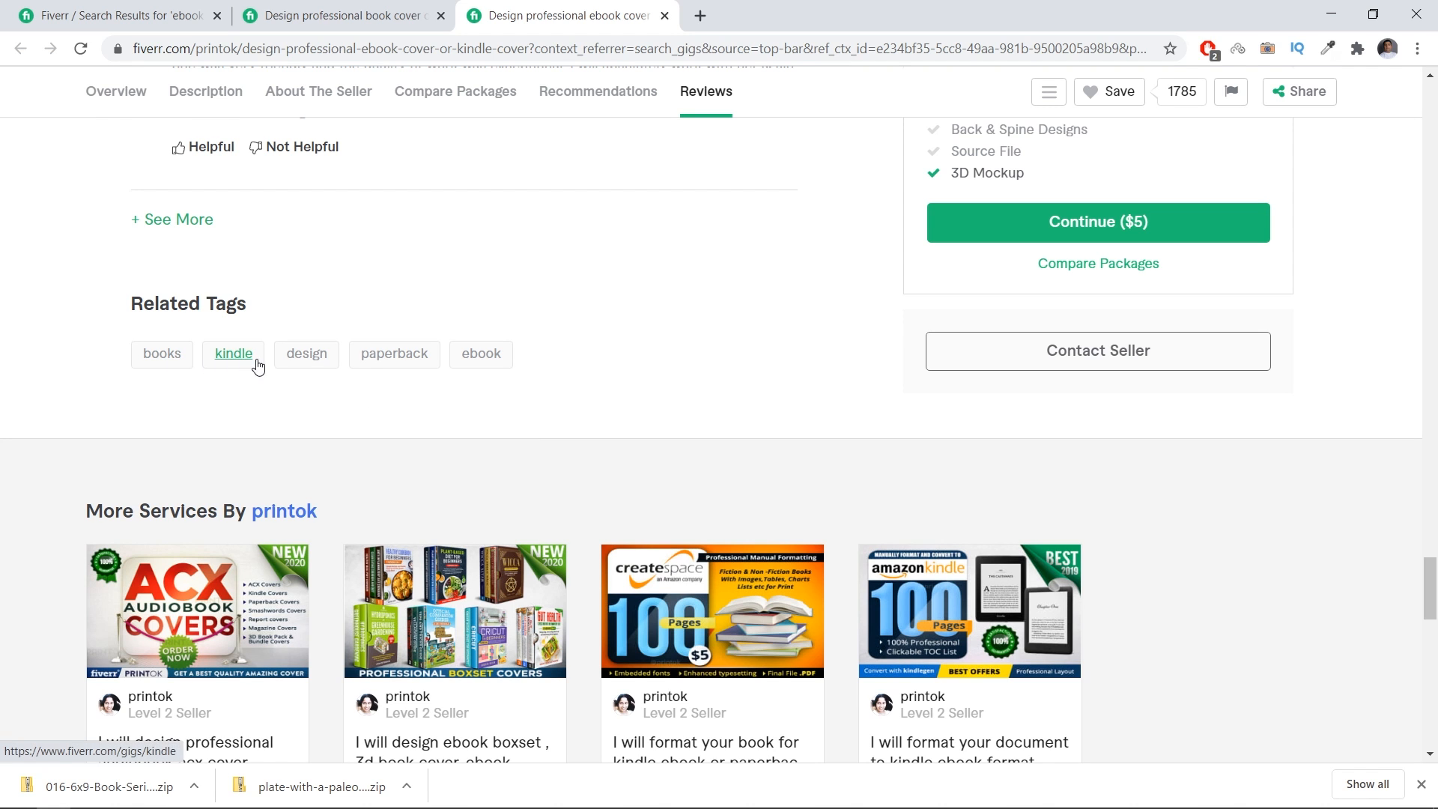
{"action": "middle_click", "coordinate": [616, 408]}
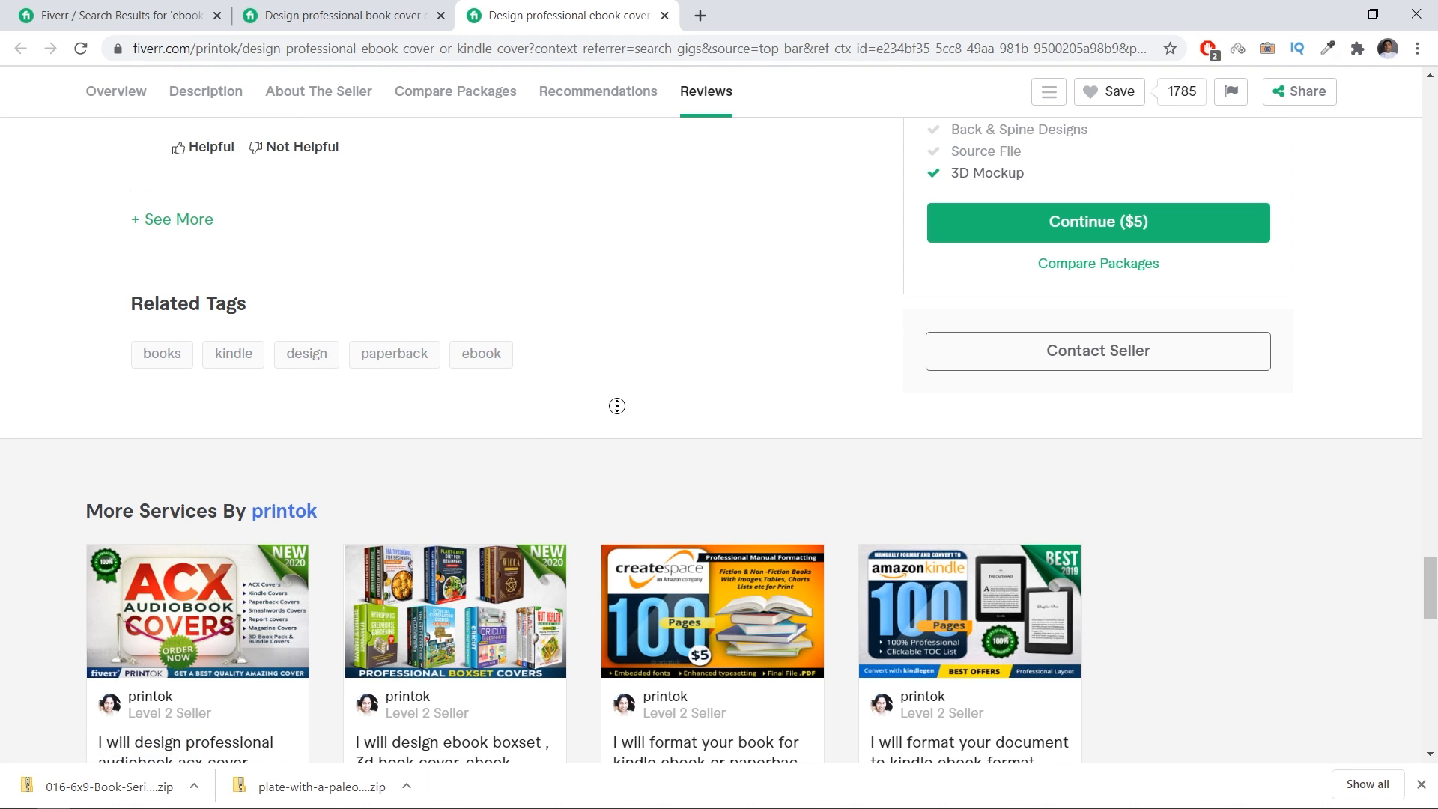
{"action": "scroll", "coordinate": [616, 409], "scroll_direction": "up", "scroll_amount": 10}
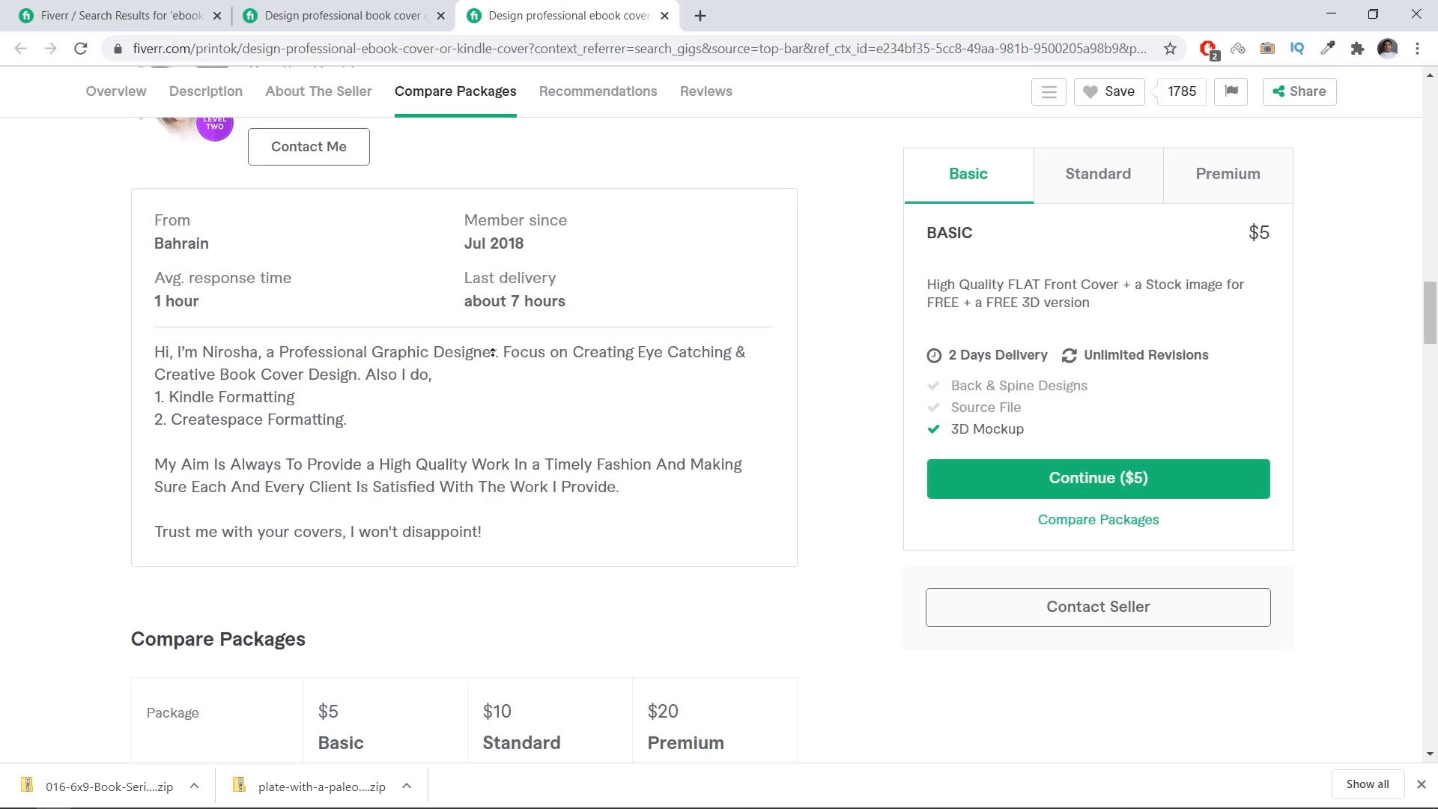